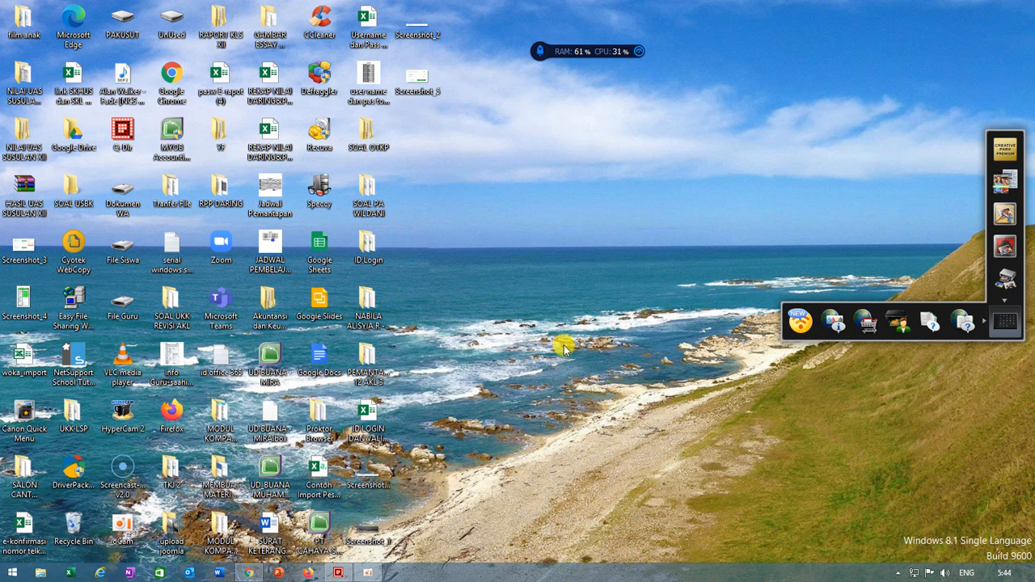
{"action": "right_click", "coordinate": [550, 306]}
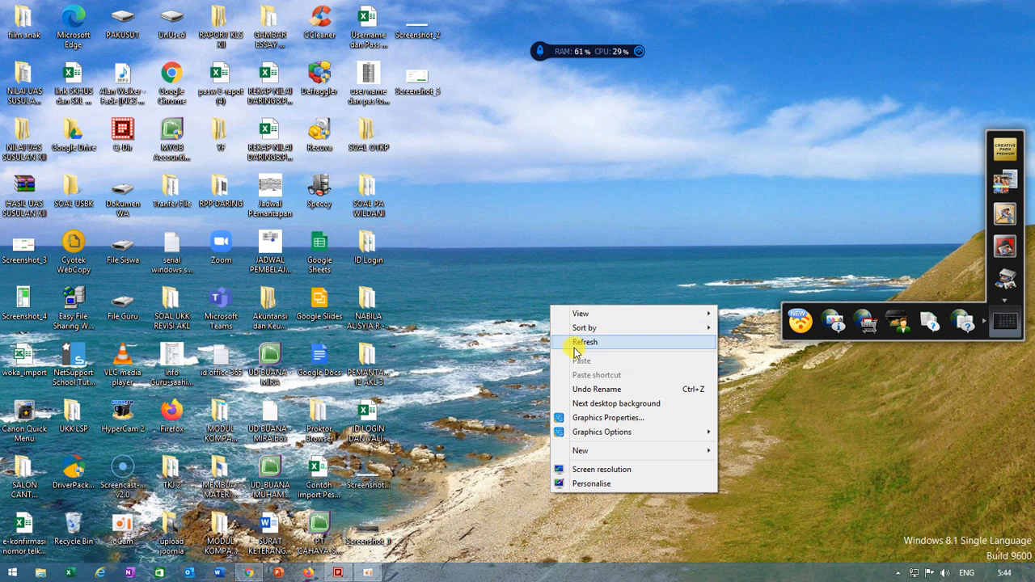
{"action": "left_click", "coordinate": [582, 342]}
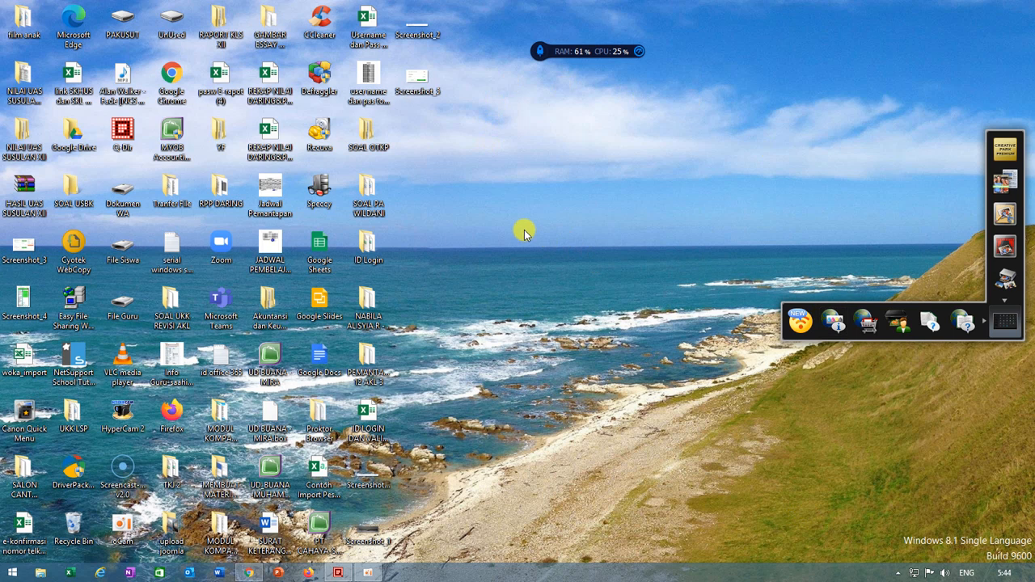
Step: Switch to Google Chrome and load the e-RaporSMK site at e-raport1.ip-dynamic.com:8154
{"action": "double_click", "coordinate": [172, 77]}
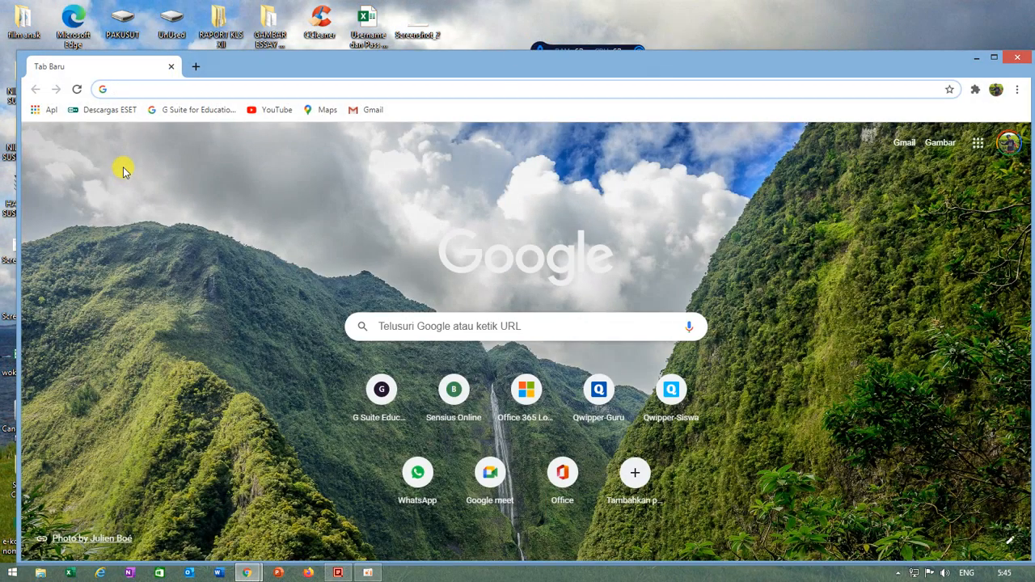
{"action": "type", "text": "E"}
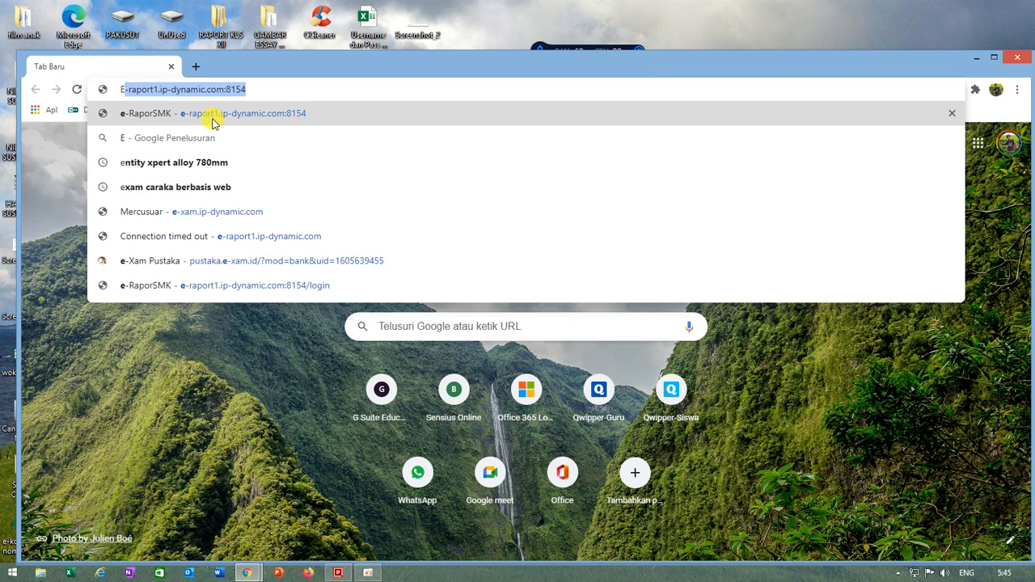
{"action": "left_click", "coordinate": [307, 119]}
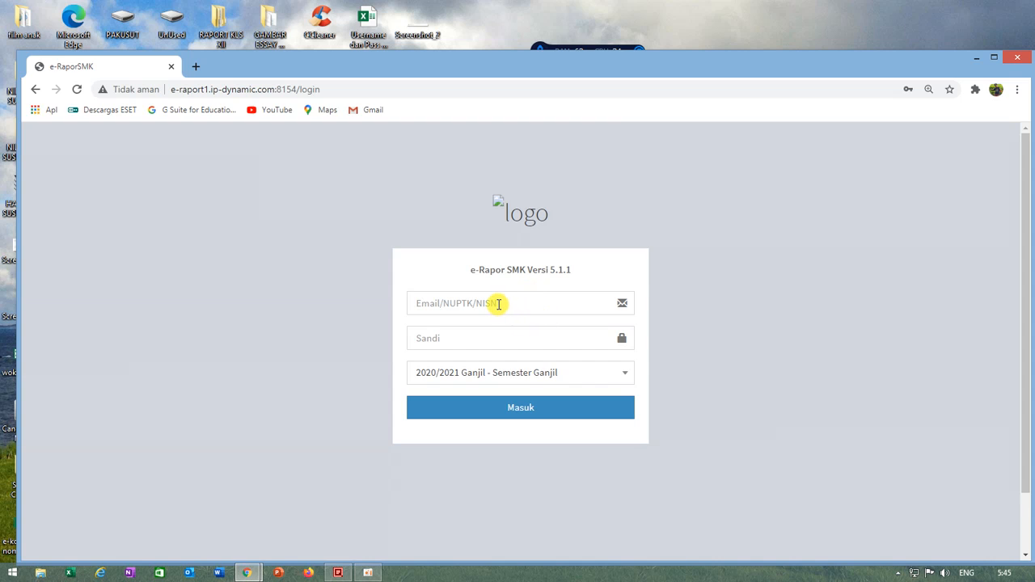
Step: Log in to e-Rapor with the teacher's saved e-mail and account password for semester 2020/2021 Ganjil
{"action": "left_click", "coordinate": [498, 303]}
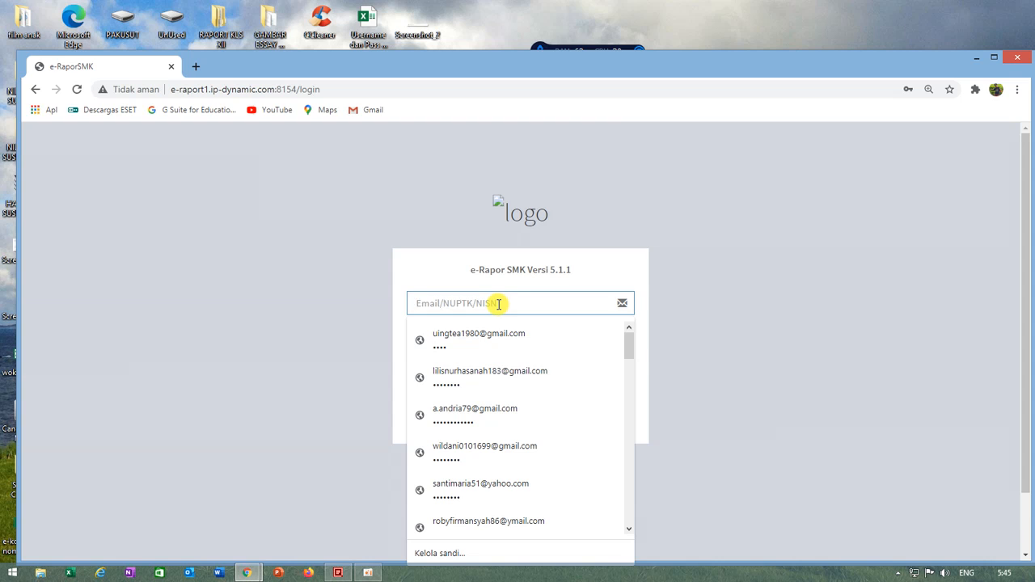
{"action": "left_click", "coordinate": [470, 344]}
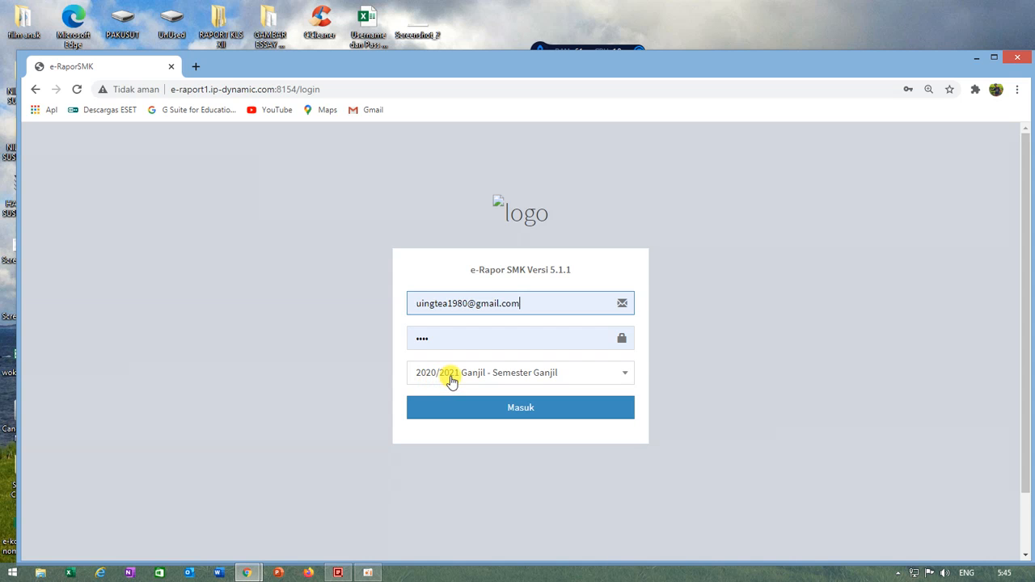
{"action": "left_click", "coordinate": [503, 411]}
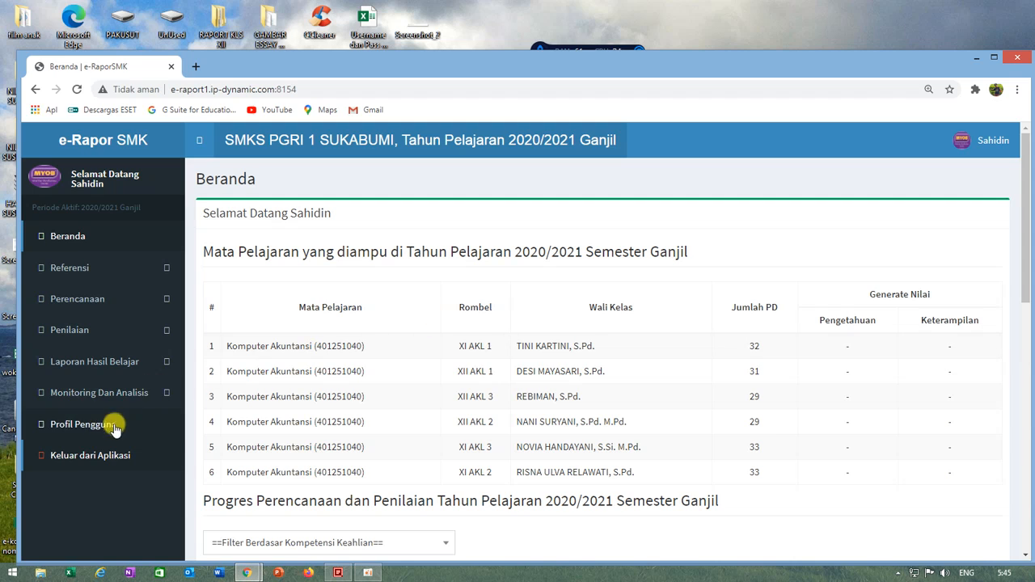
Step: Save the Rasio Nilai Akhir for Komputer Akuntansi with Pengetahuan 40 and Keterampilan 60, and dismiss the chat notification
{"action": "left_click", "coordinate": [101, 301]}
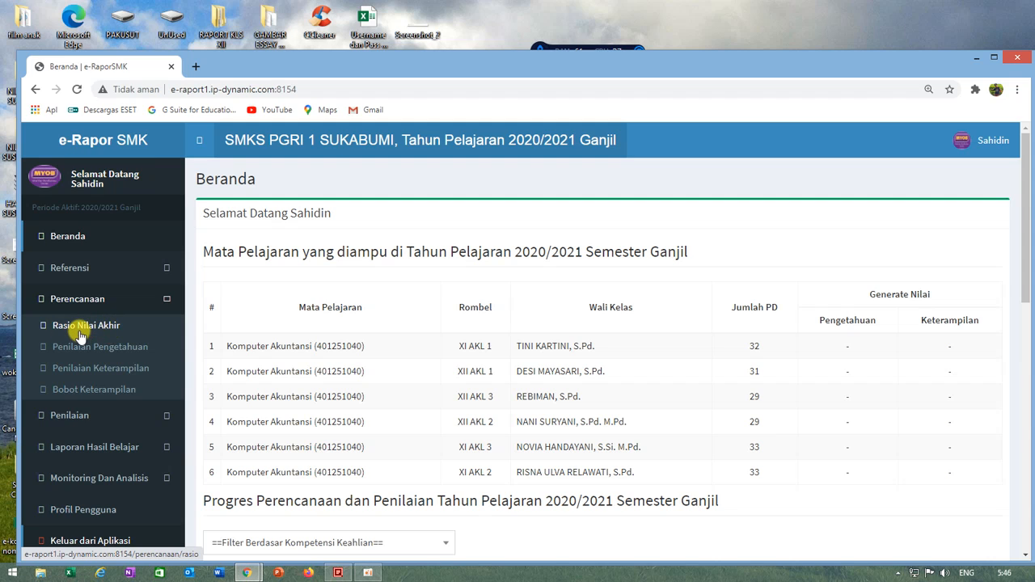
{"action": "left_click", "coordinate": [86, 331]}
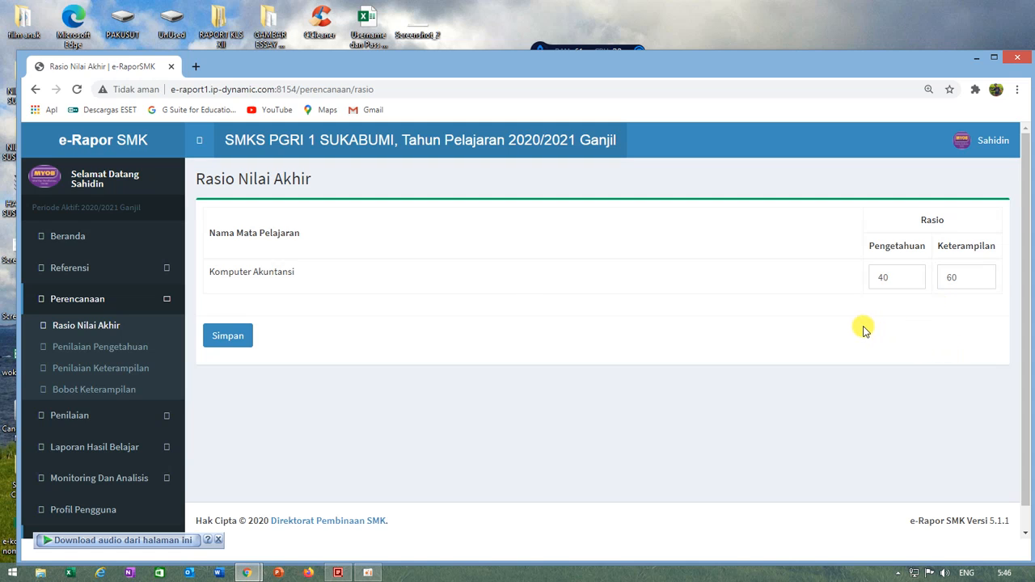
{"action": "double_click", "coordinate": [952, 278]}
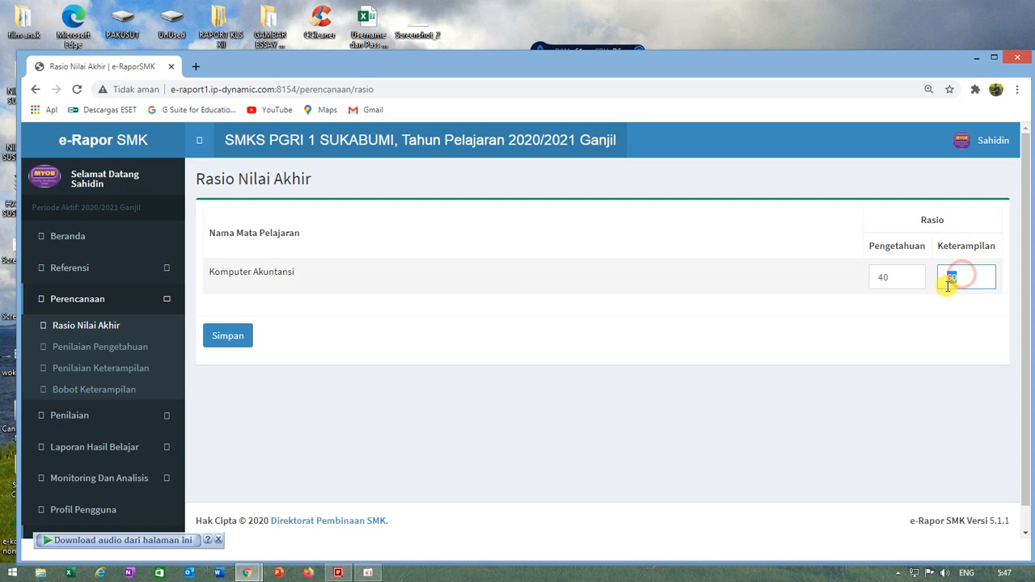
{"action": "double_click", "coordinate": [900, 277]}
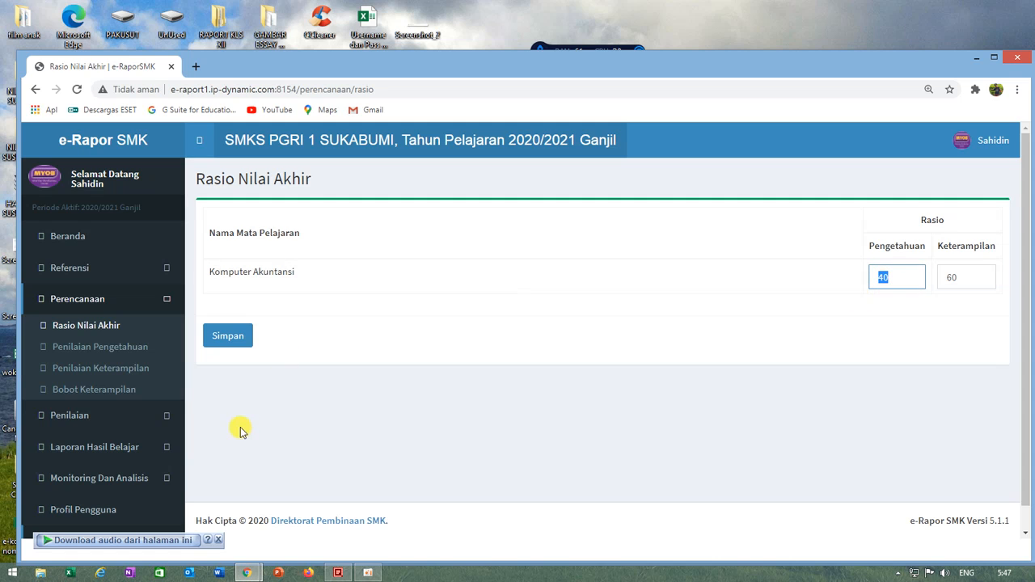
{"action": "left_click", "coordinate": [244, 342]}
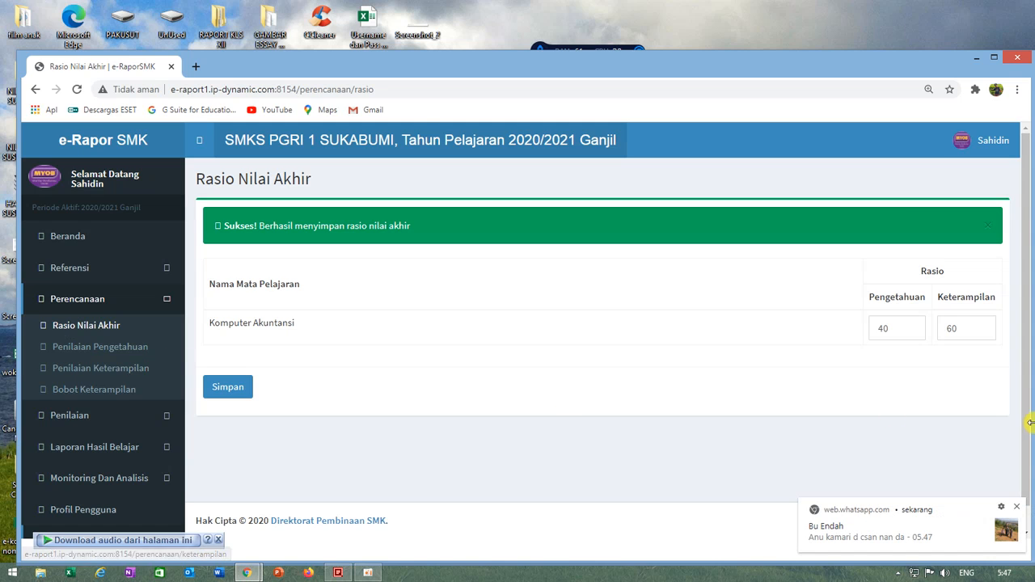
{"action": "left_click", "coordinate": [1018, 507]}
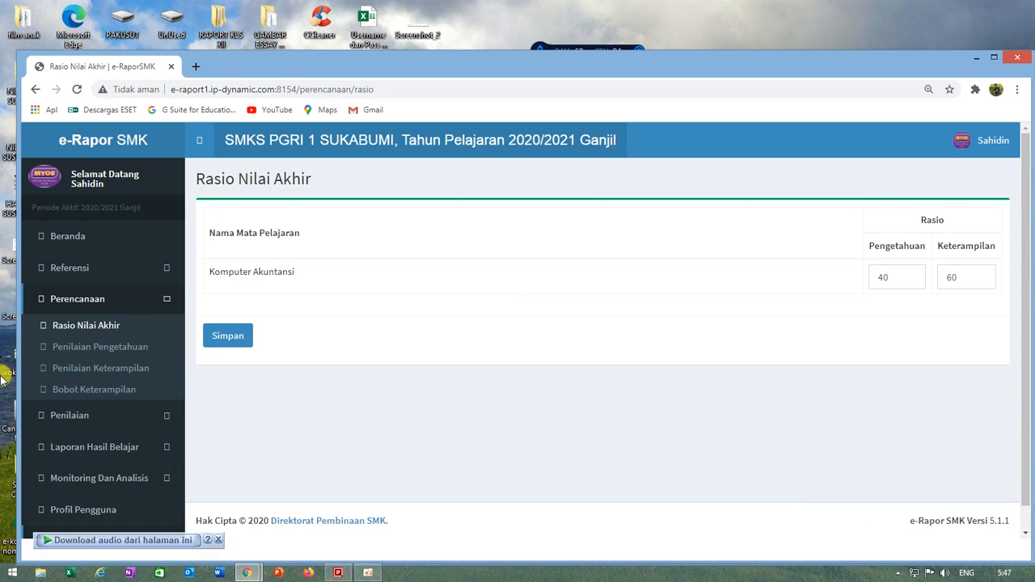
Step: Start a new Penilaian Pengetahuan plan for Kelas 12, rombongan belajar XII AKL 1, subject Komputer Akuntansi
{"action": "left_click", "coordinate": [83, 347]}
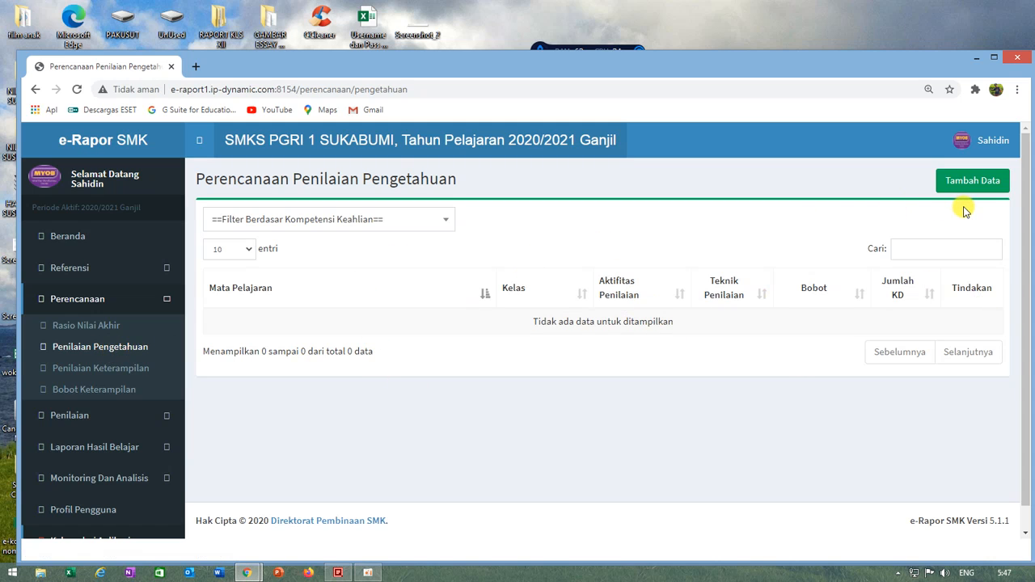
{"action": "left_click", "coordinate": [965, 183]}
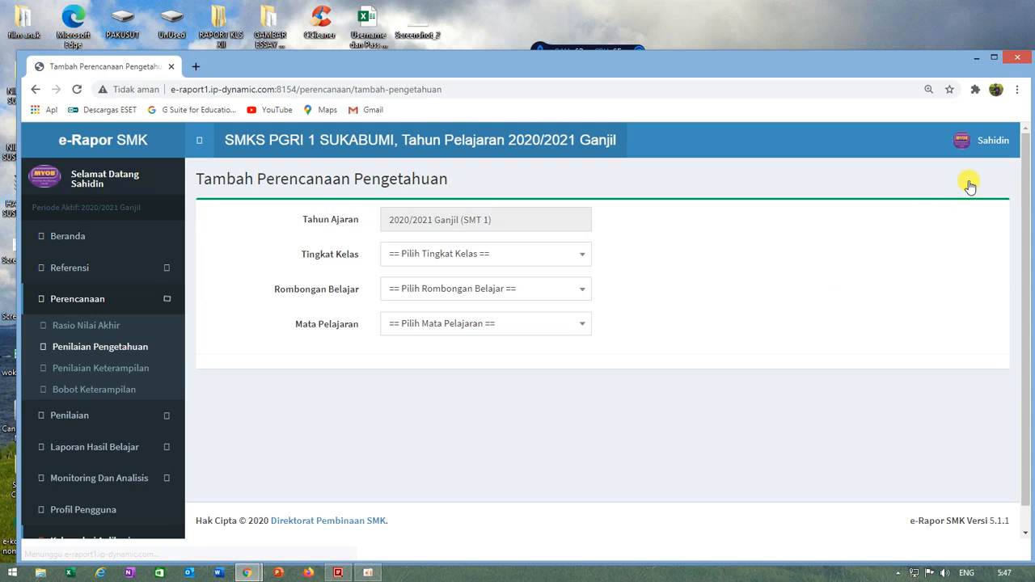
{"action": "left_click", "coordinate": [449, 257]}
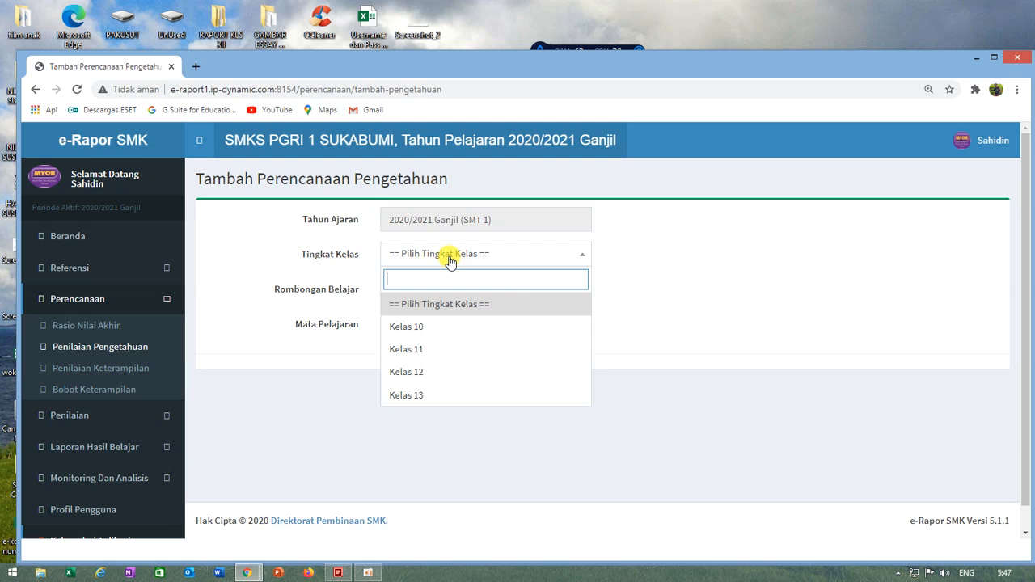
{"action": "left_click", "coordinate": [414, 370]}
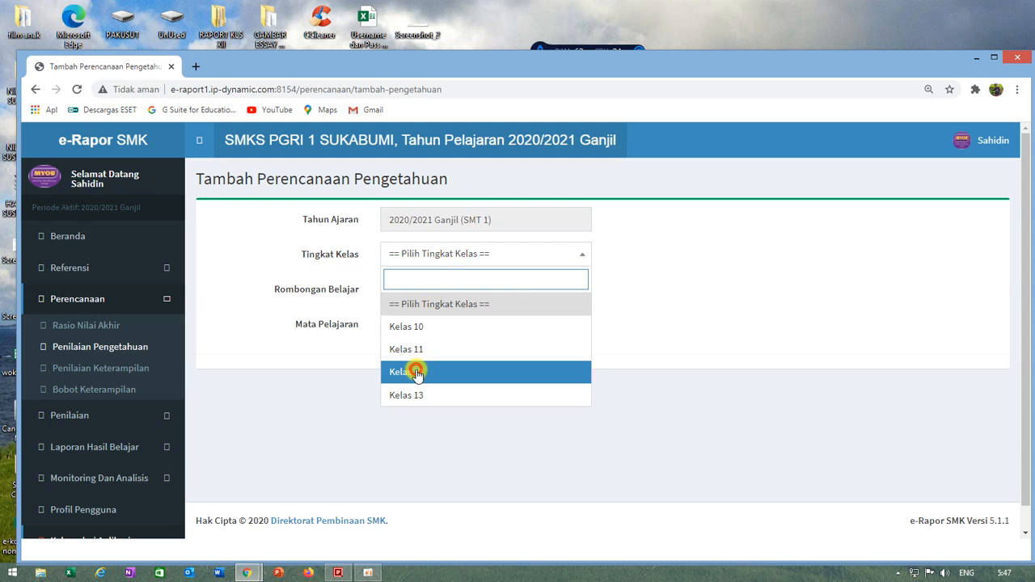
{"action": "left_click", "coordinate": [419, 289]}
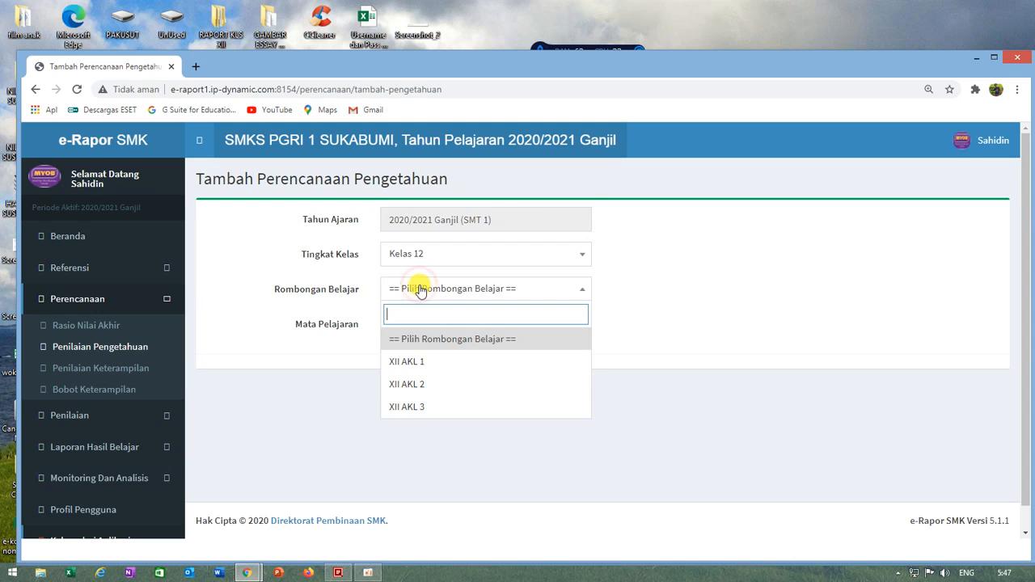
{"action": "left_click", "coordinate": [408, 366]}
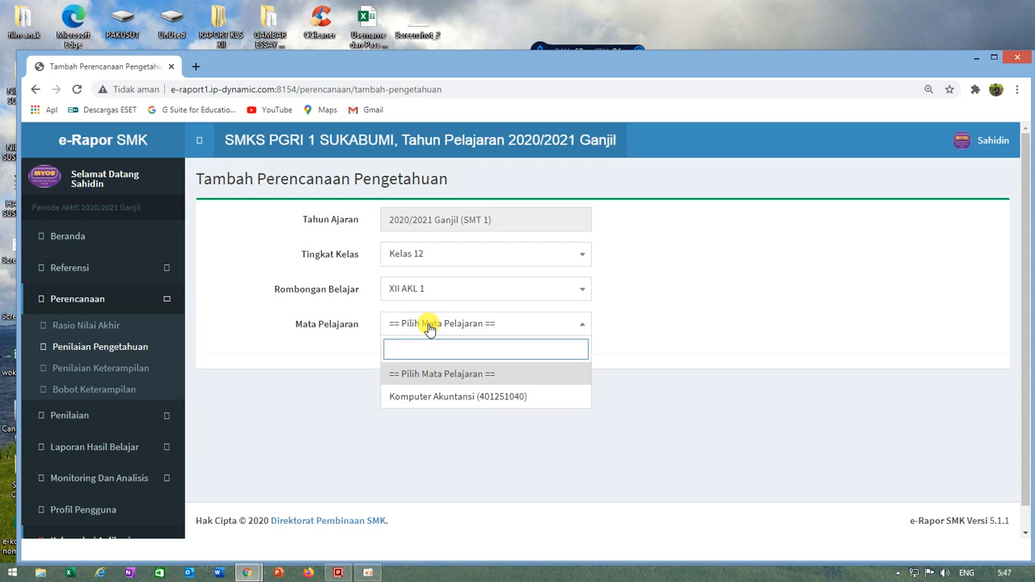
{"action": "left_click", "coordinate": [405, 398]}
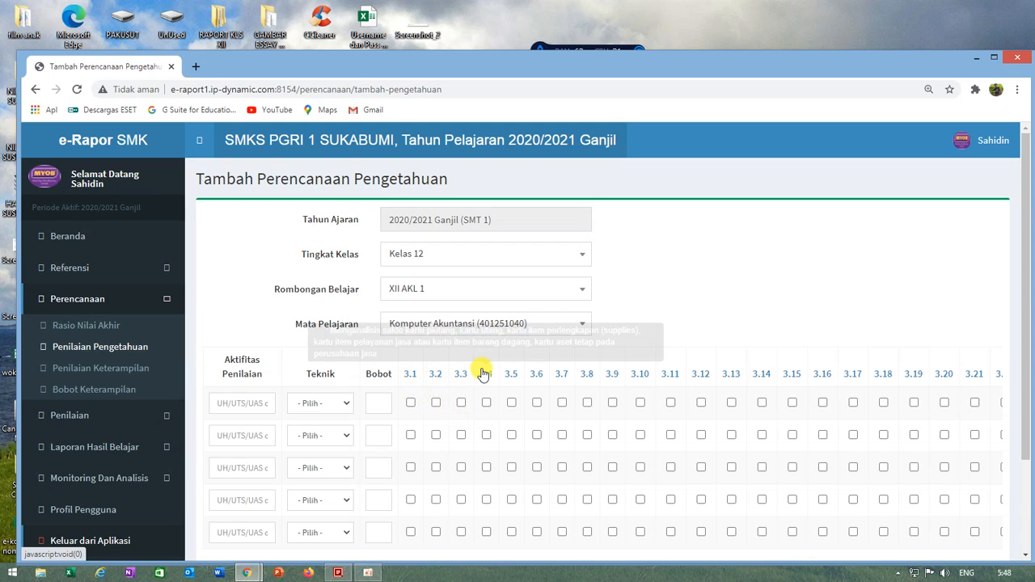
{"action": "left_click", "coordinate": [350, 403]}
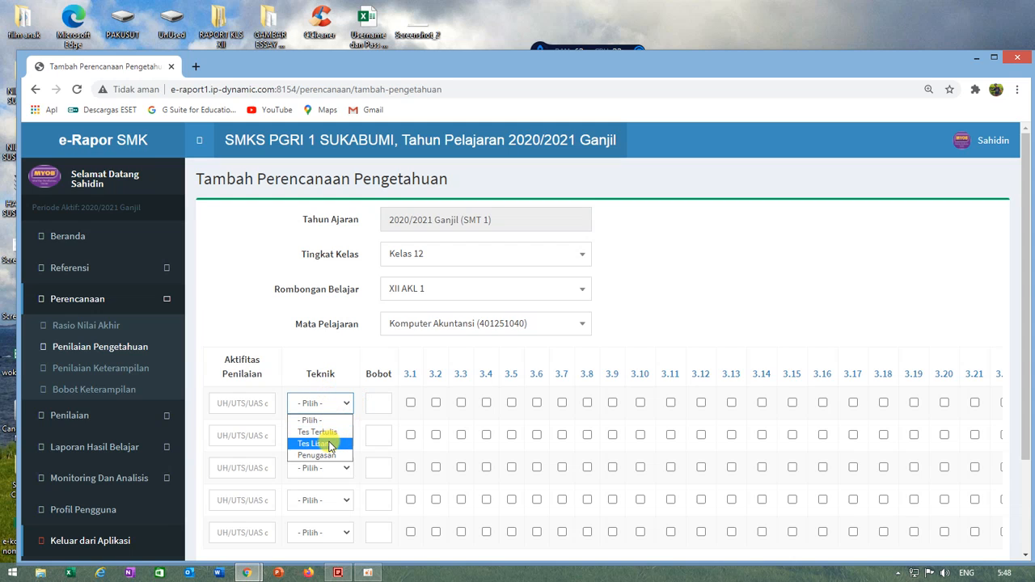
{"action": "left_click", "coordinate": [234, 406]}
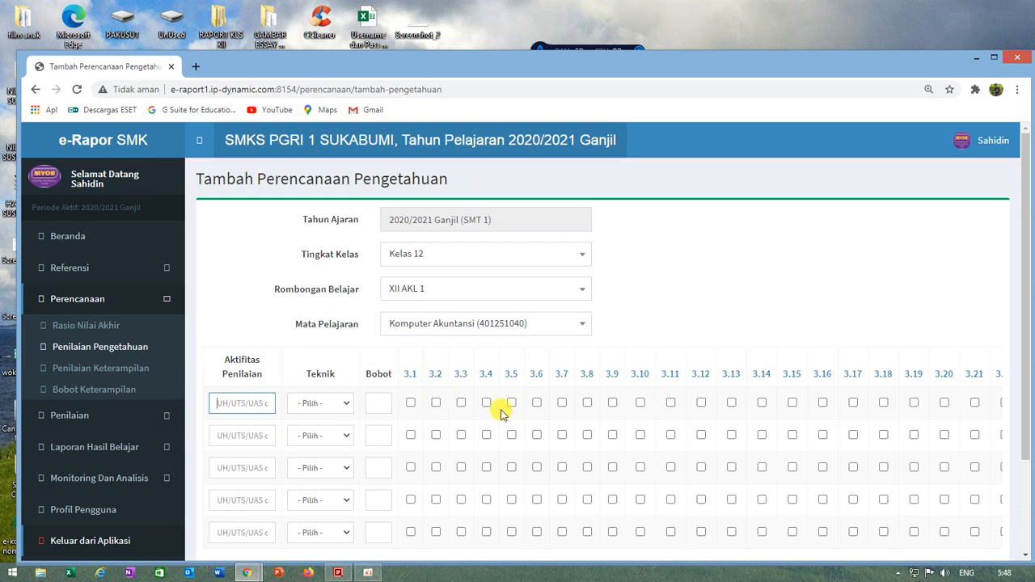
{"action": "left_click", "coordinate": [239, 437]}
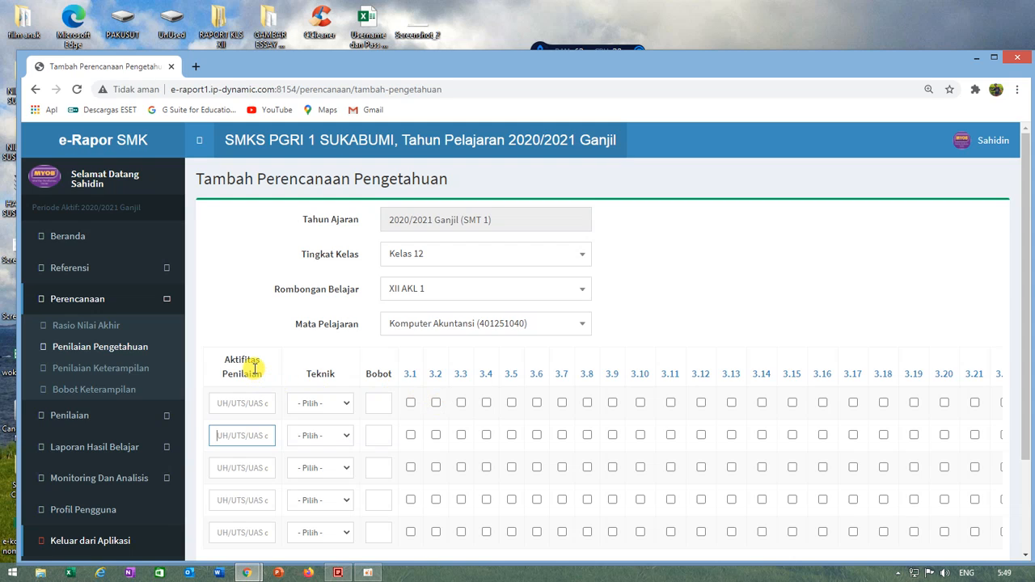
Step: Fill in the first assessment row with activity UAS, technique Tes Tertulis and Bobot 1
{"action": "left_click", "coordinate": [236, 405]}
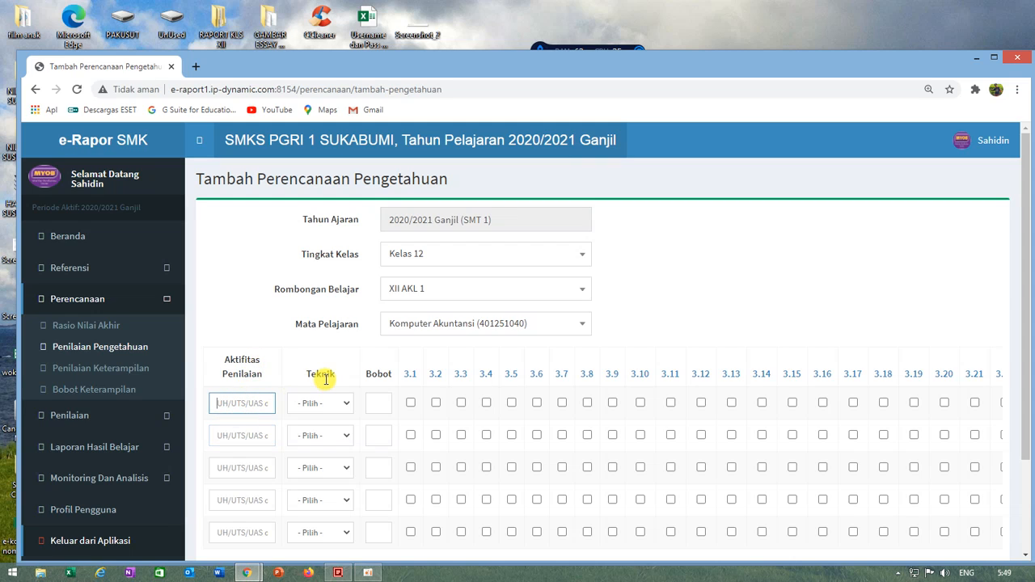
{"action": "type", "text": "USD"}
{"action": "key", "text": "BackSpace"}
{"action": "key", "text": "BackSpace"}
{"action": "type", "text": "AA"}
{"action": "type", "text": "S"}
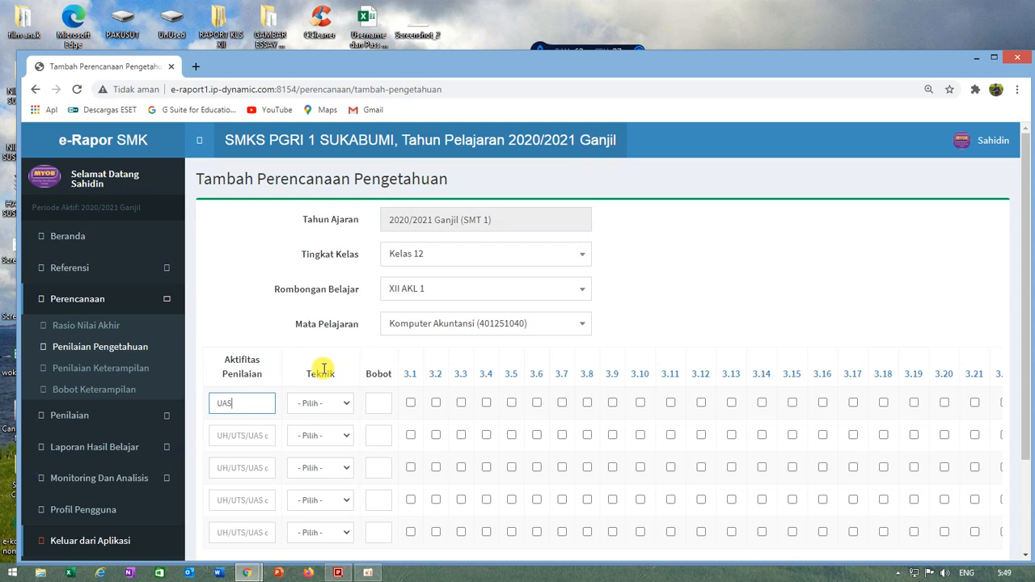
{"action": "left_click", "coordinate": [344, 404]}
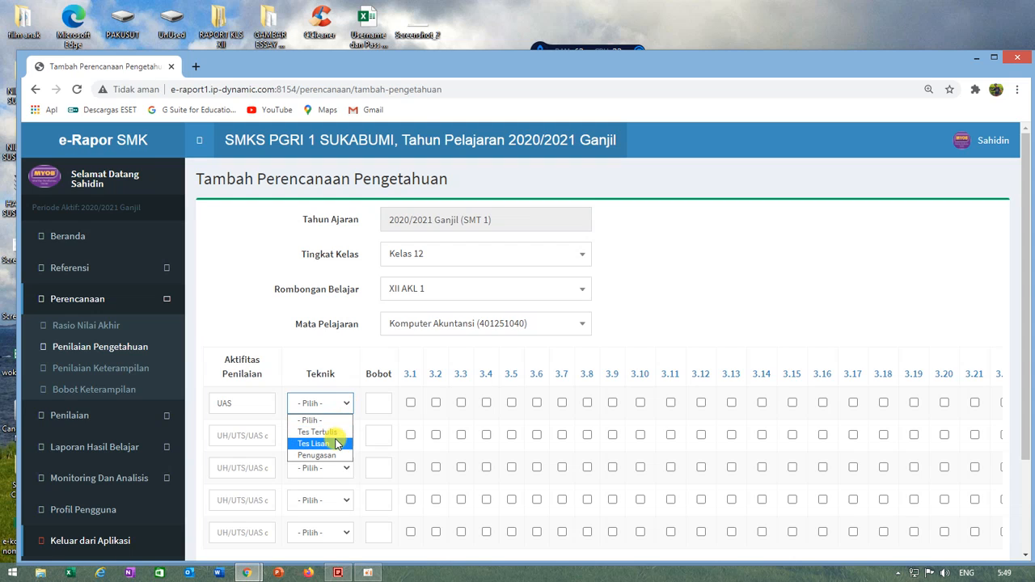
{"action": "left_click", "coordinate": [333, 432]}
{"action": "left_click", "coordinate": [378, 404]}
{"action": "type", "text": "1"}
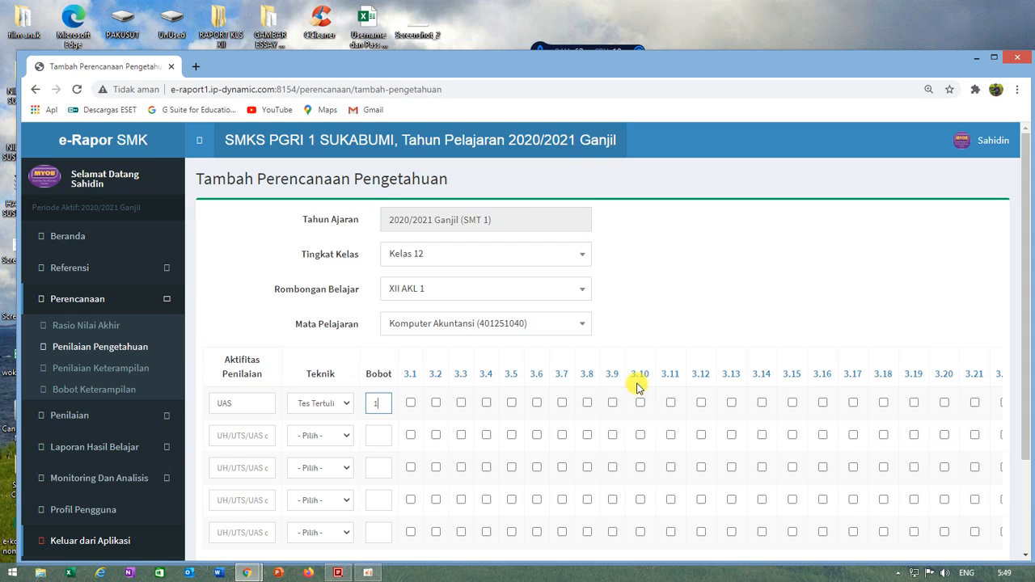
Step: Assign KD 3.9 to the UAS activity with Bobot 1 and save the knowledge assessment plan
{"action": "mouse_move", "coordinate": [638, 384]}
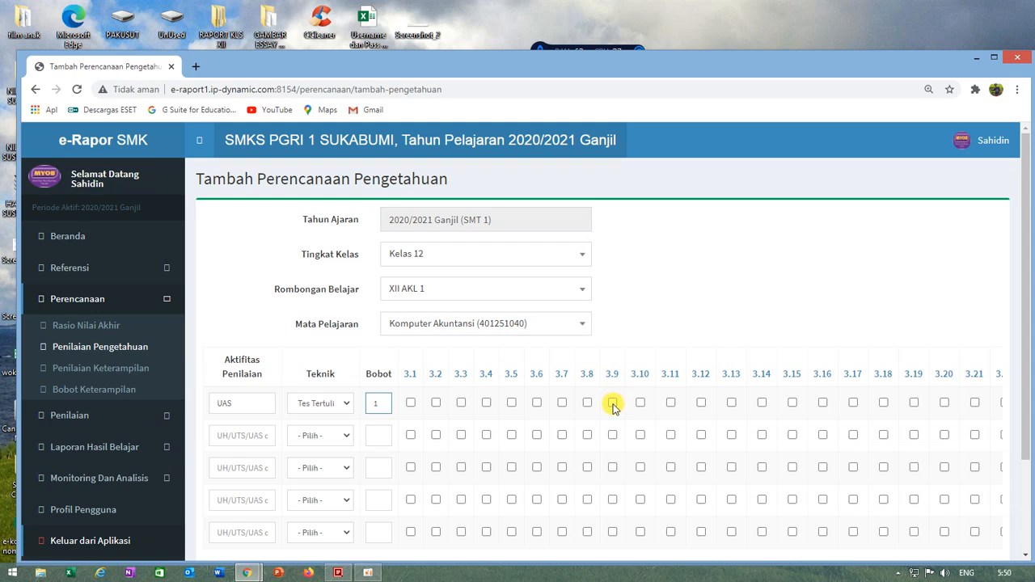
{"action": "left_click", "coordinate": [612, 403]}
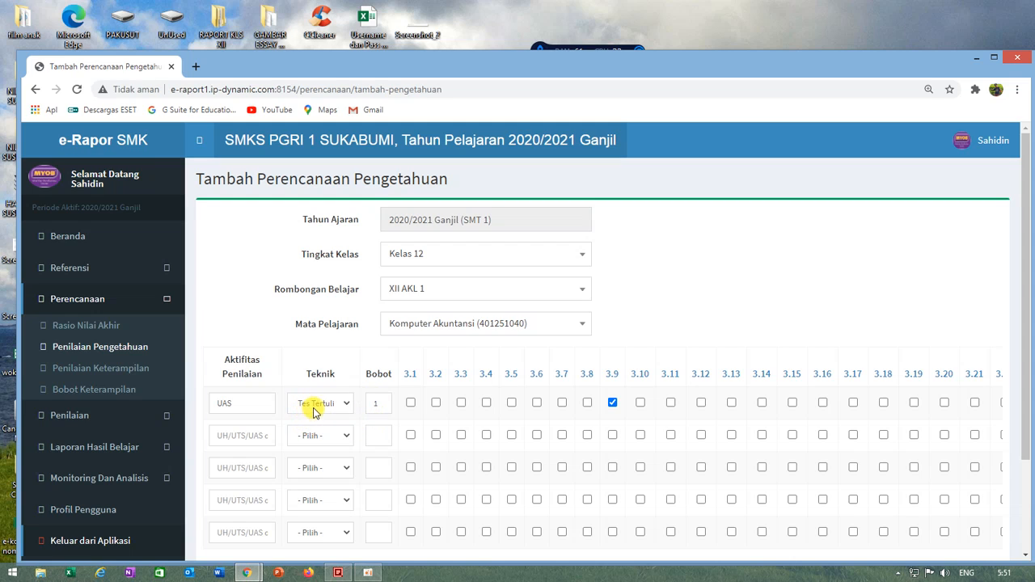
{"action": "left_click", "coordinate": [376, 402]}
{"action": "type", "text": "1"}
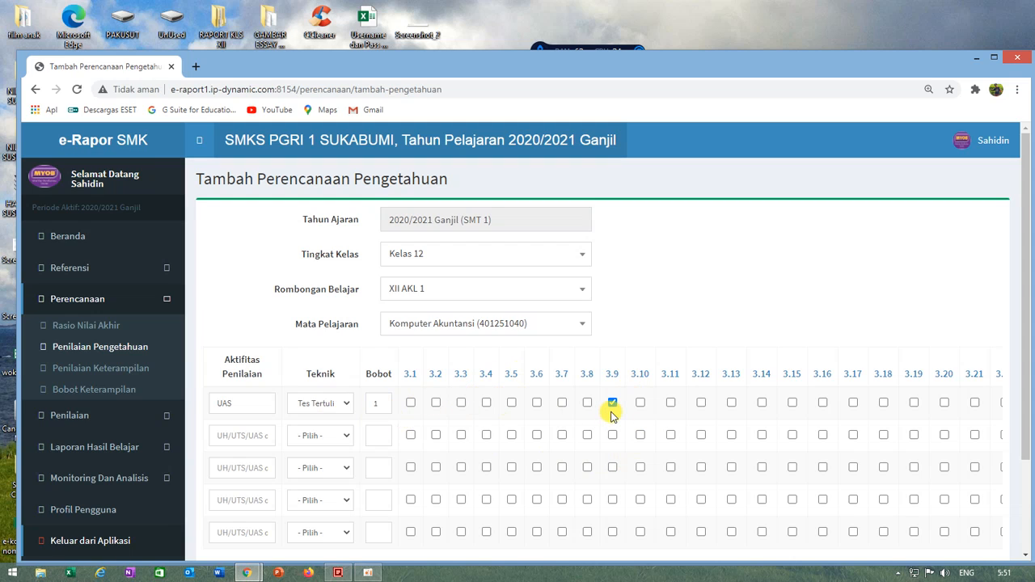
{"action": "scroll", "coordinate": [612, 414], "scroll_direction": "down", "scroll_amount": 2}
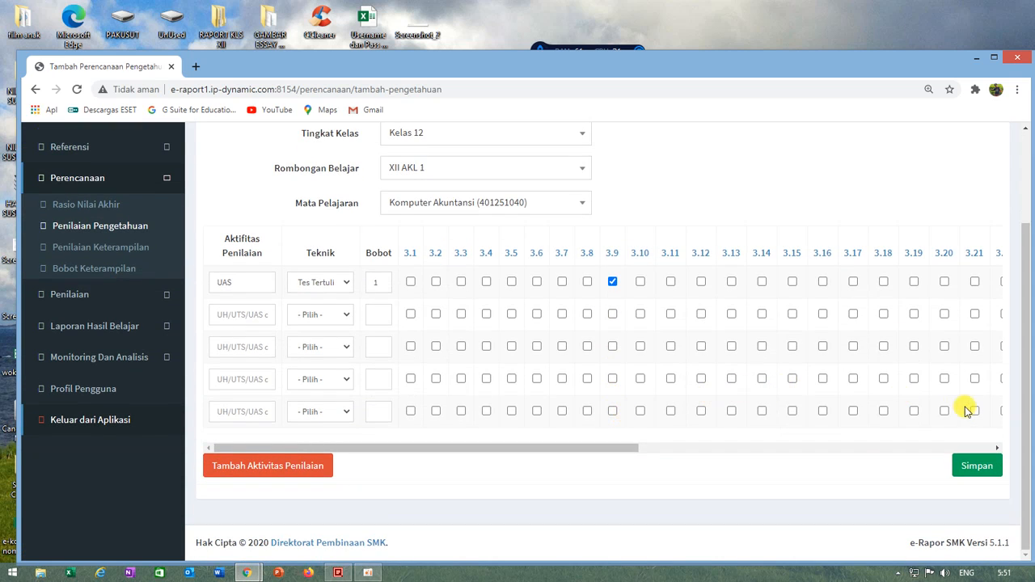
{"action": "left_click", "coordinate": [974, 470]}
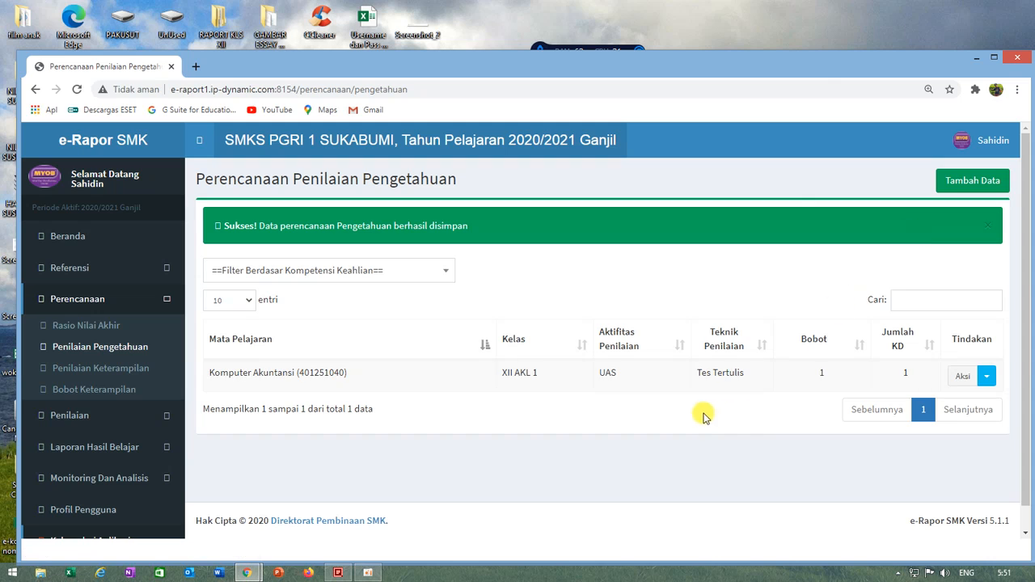
Step: Duplicate the XII AKL 1 Komputer Akuntansi knowledge assessment plan to rombongan belajar XII AKL 2 and dismiss the confirmation
{"action": "left_click", "coordinate": [989, 377]}
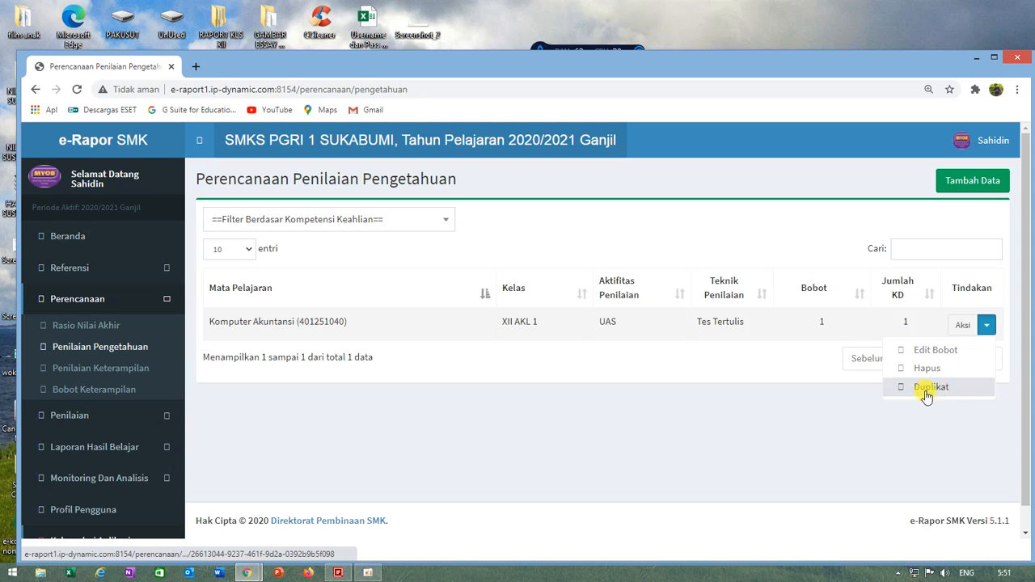
{"action": "left_click", "coordinate": [930, 387]}
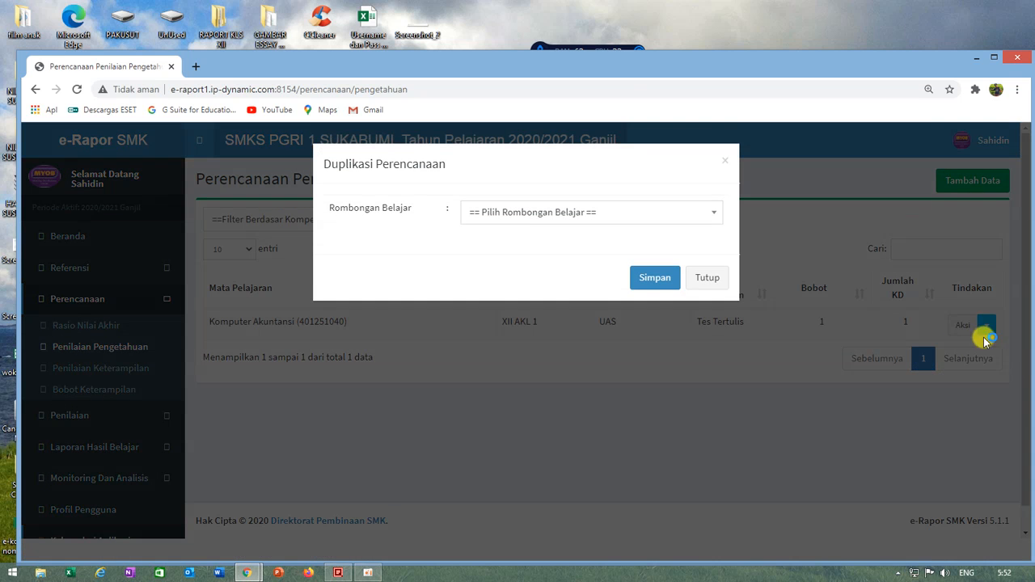
{"action": "left_click", "coordinate": [624, 217]}
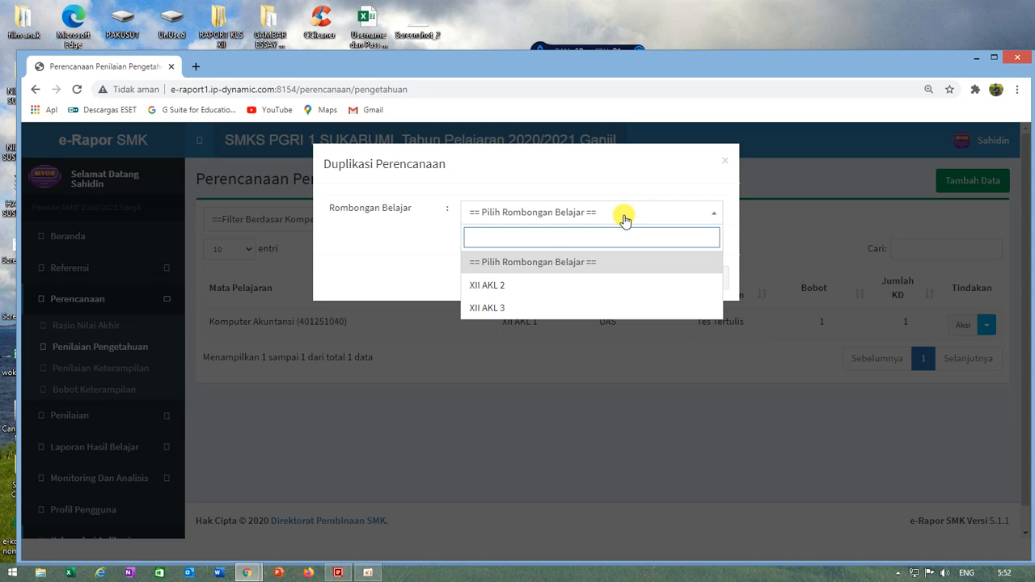
{"action": "left_click", "coordinate": [494, 287]}
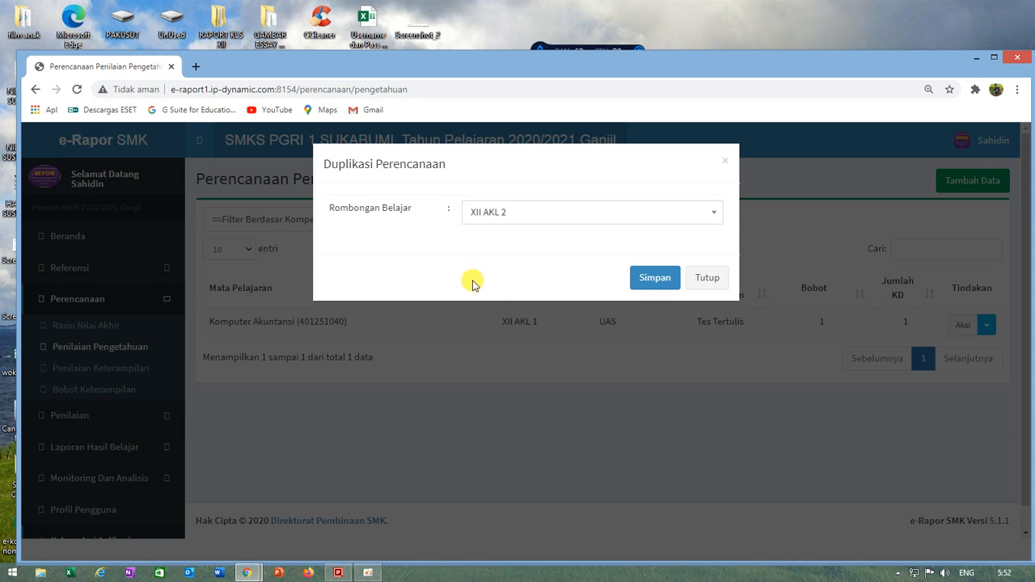
{"action": "left_click", "coordinate": [655, 279]}
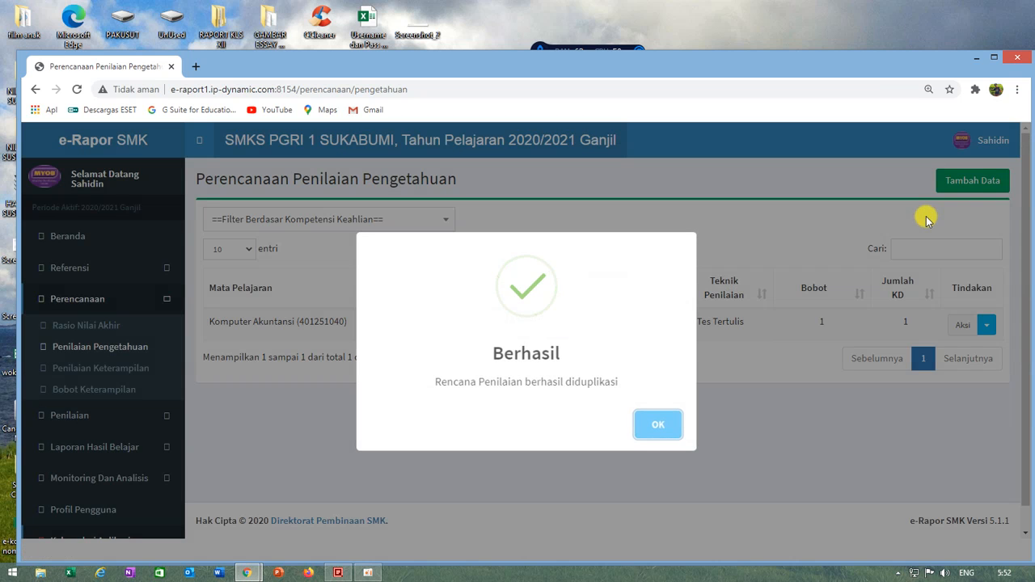
{"action": "left_click", "coordinate": [660, 428]}
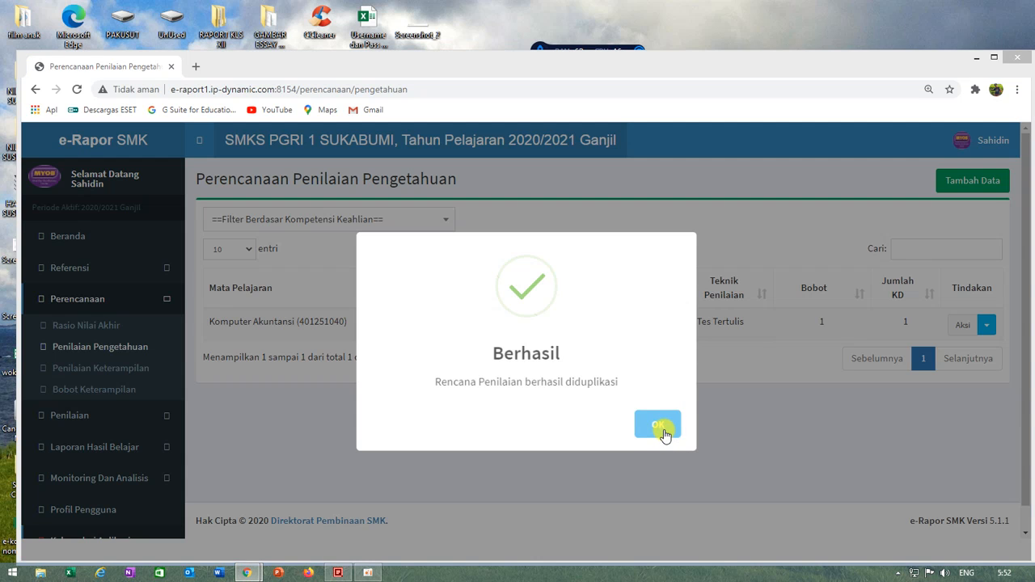
{"action": "left_click", "coordinate": [660, 428]}
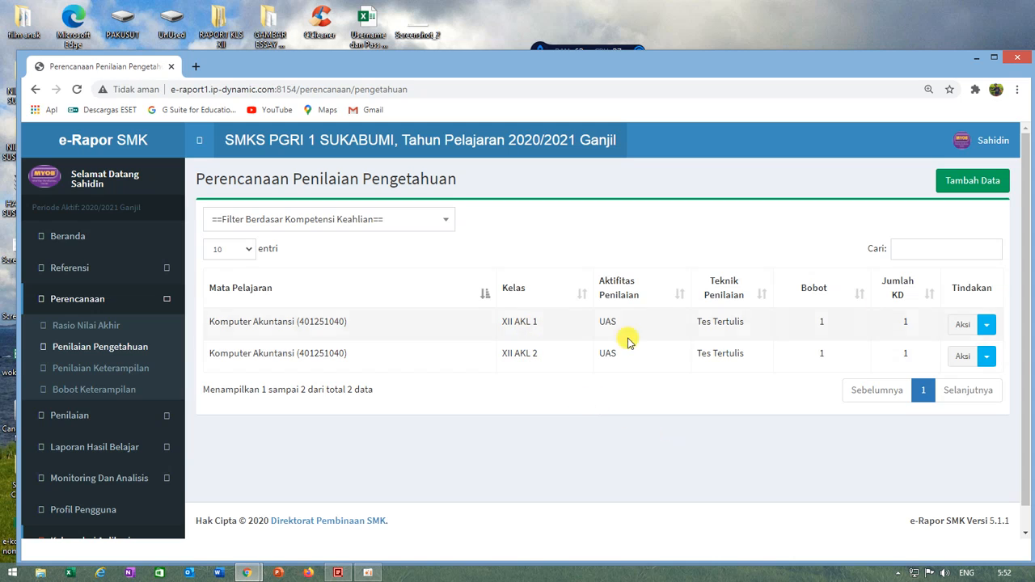
Step: Duplicate the XII AKL 2 knowledge assessment plan to rombongan belajar XII AKL 3 and dismiss the confirmation
{"action": "left_click", "coordinate": [987, 357]}
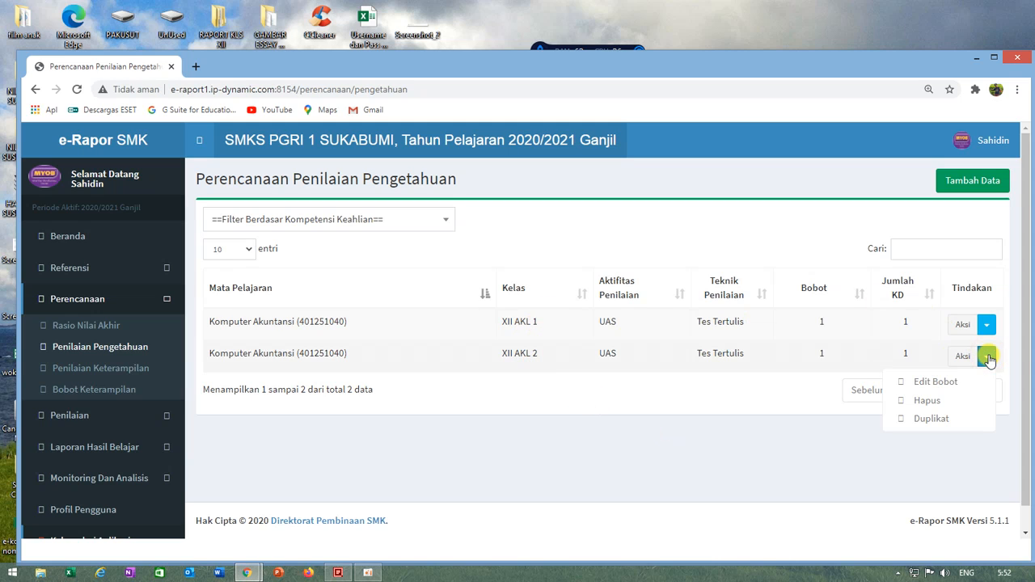
{"action": "left_click", "coordinate": [938, 419]}
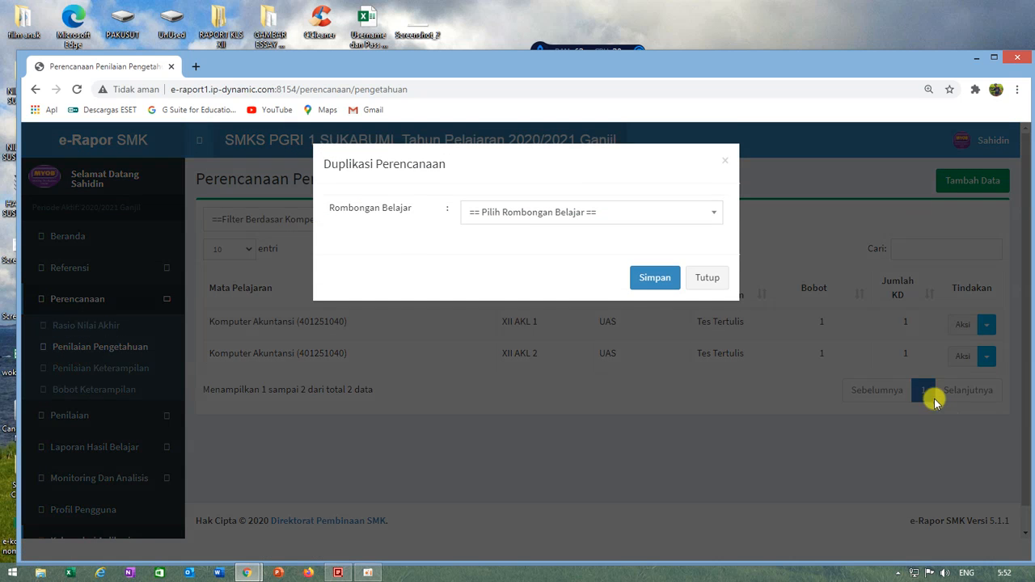
{"action": "left_click", "coordinate": [545, 212]}
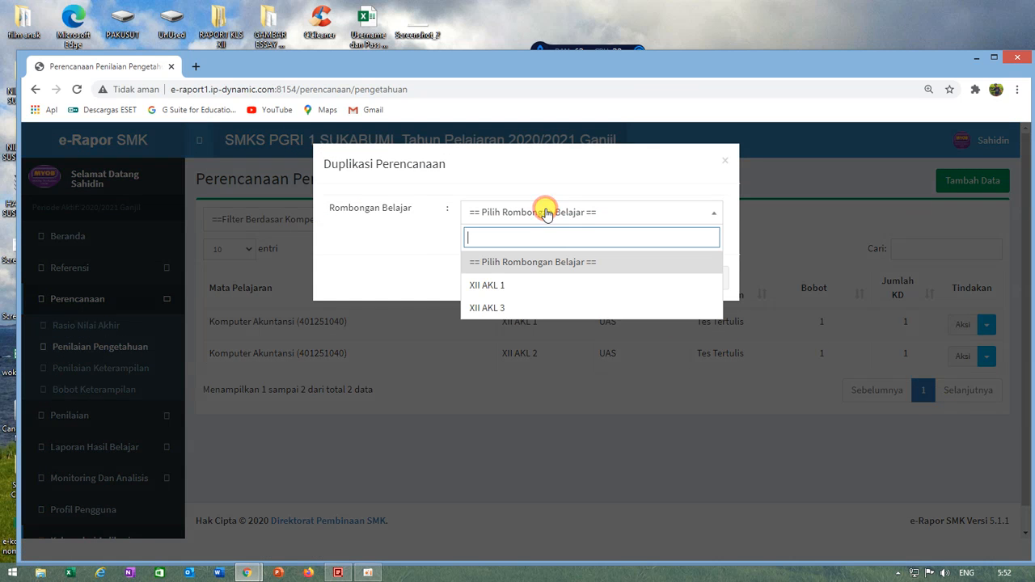
{"action": "left_click", "coordinate": [491, 309]}
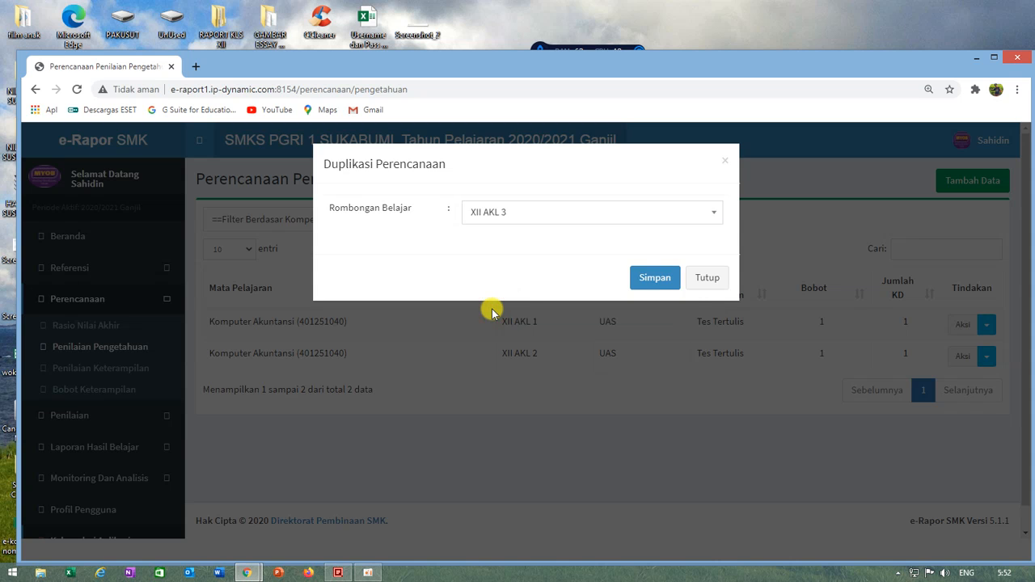
{"action": "left_click", "coordinate": [653, 276]}
{"action": "left_click", "coordinate": [653, 433]}
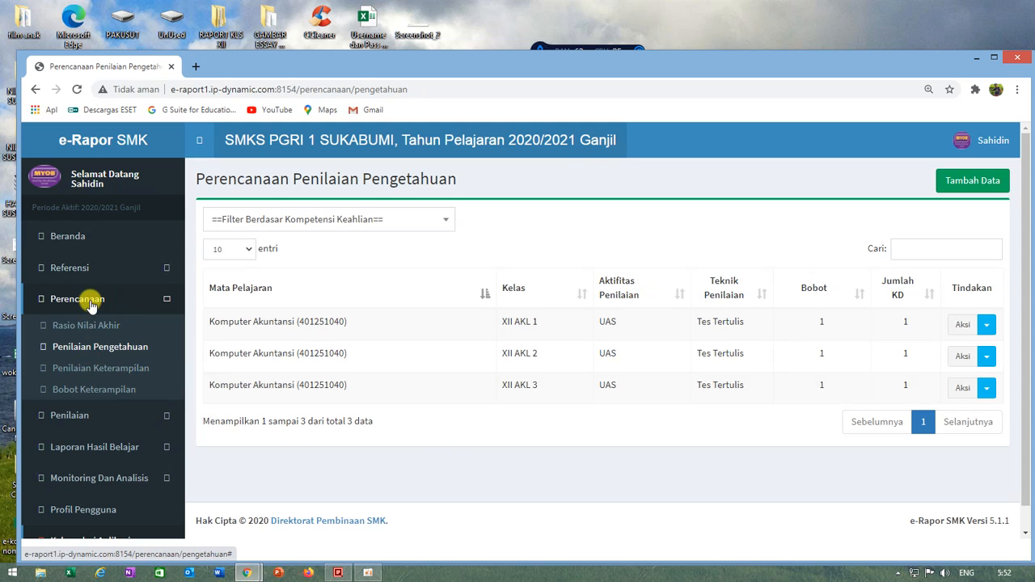
Step: Start a new Penilaian Keterampilan plan for Kelas 12, rombongan belajar XII AKL 1, subject Komputer Akuntansi
{"action": "left_click", "coordinate": [79, 372]}
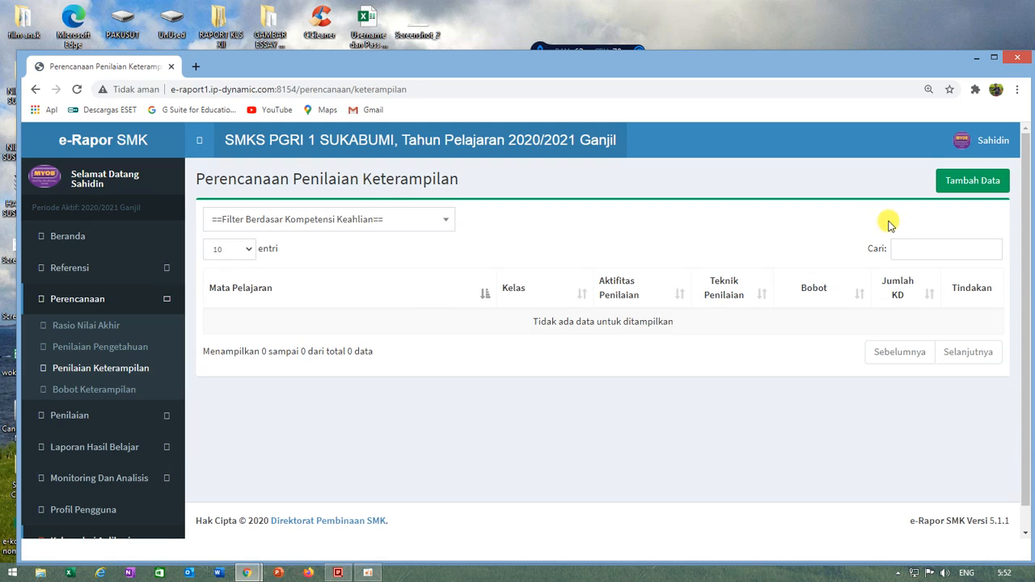
{"action": "left_click", "coordinate": [967, 181]}
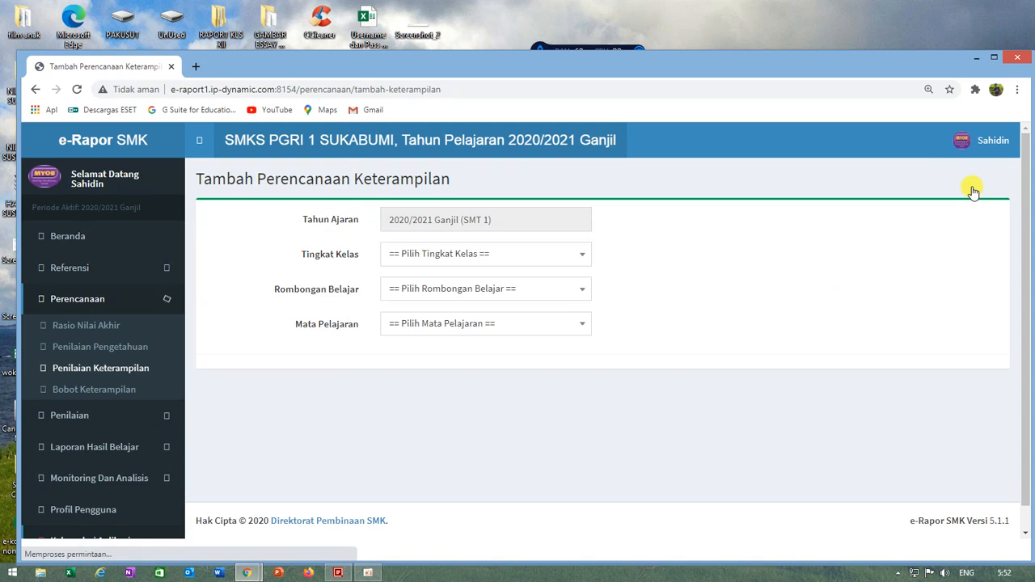
{"action": "left_click", "coordinate": [430, 255]}
{"action": "left_click", "coordinate": [399, 369]}
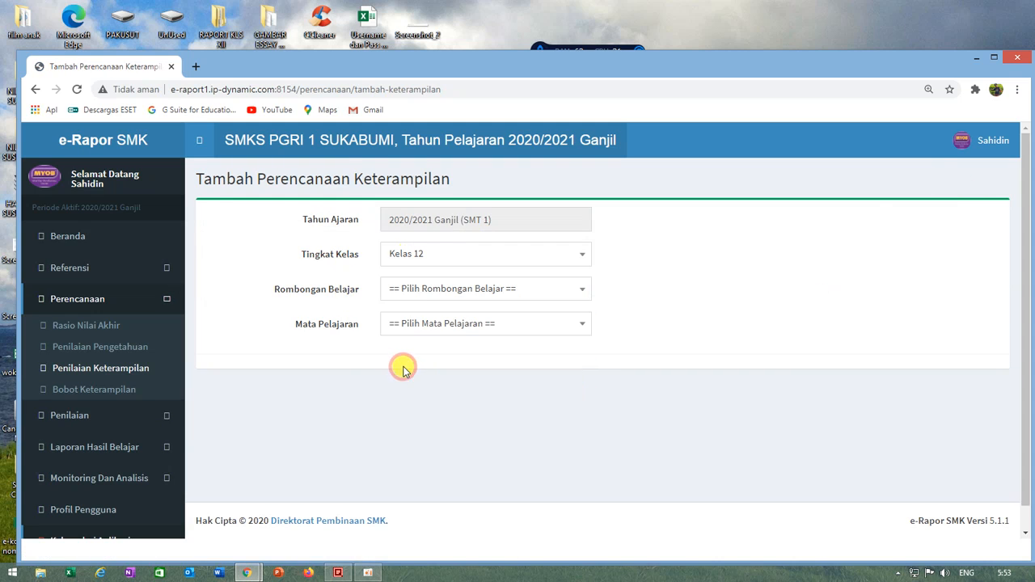
{"action": "left_click", "coordinate": [403, 283]}
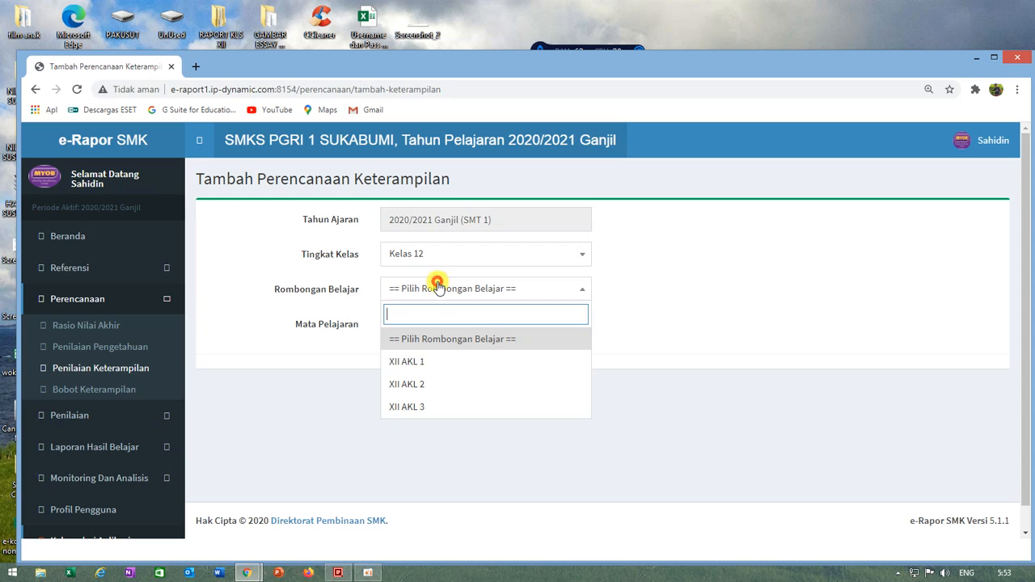
{"action": "left_click", "coordinate": [407, 360]}
{"action": "left_click", "coordinate": [472, 325]}
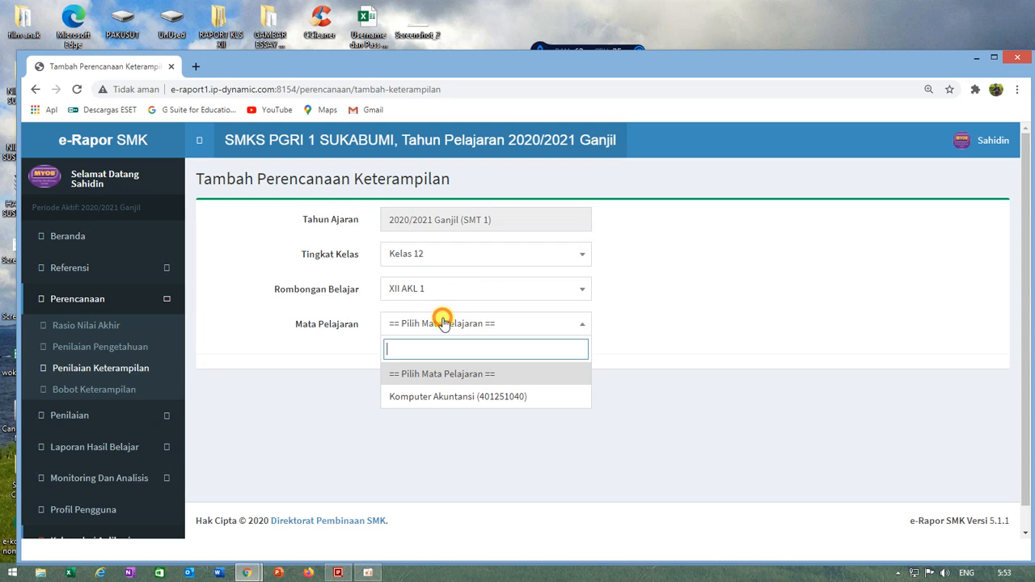
{"action": "left_click", "coordinate": [411, 398]}
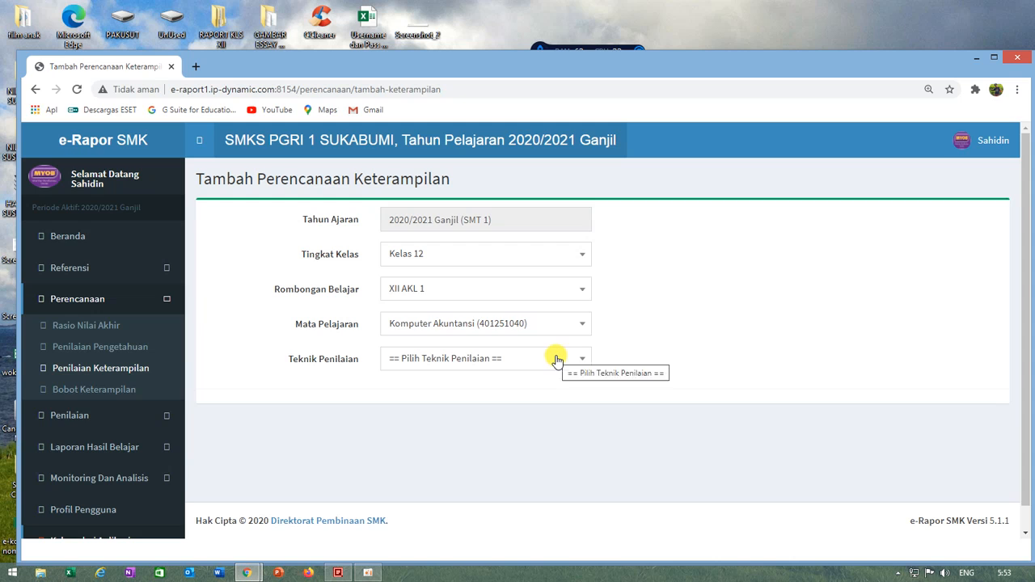
Step: Set the skills plan's Teknik Penilaian to Kinerja and name the first assessment activity Kinerja
{"action": "scroll", "coordinate": [685, 335], "scroll_direction": "down", "scroll_amount": 1}
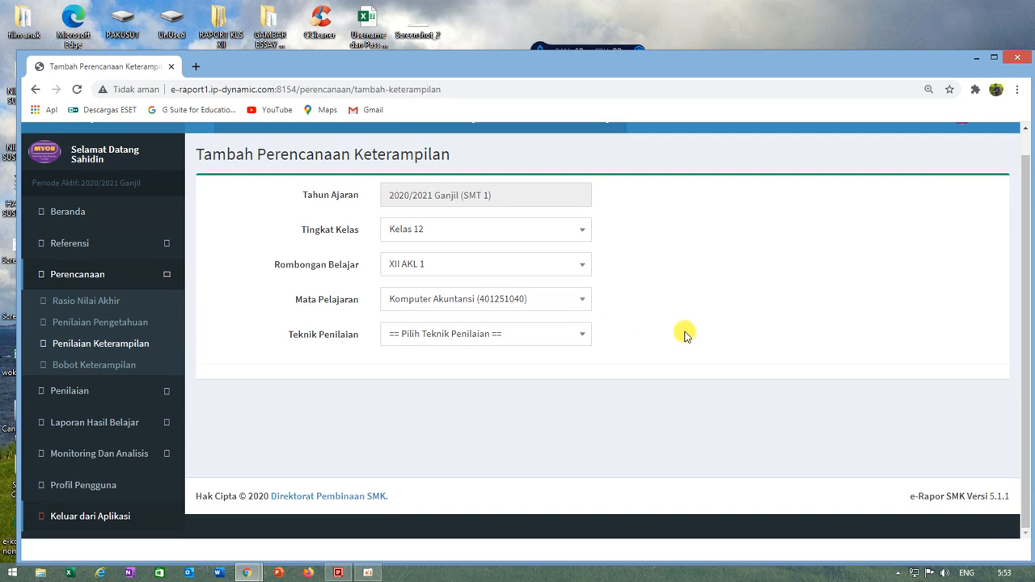
{"action": "left_click", "coordinate": [575, 335]}
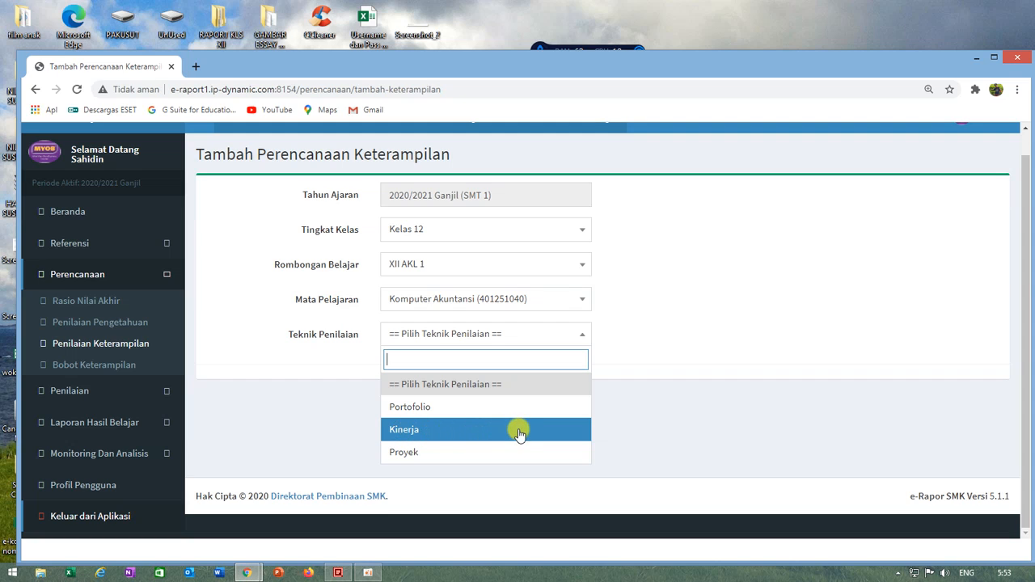
{"action": "left_click", "coordinate": [406, 430]}
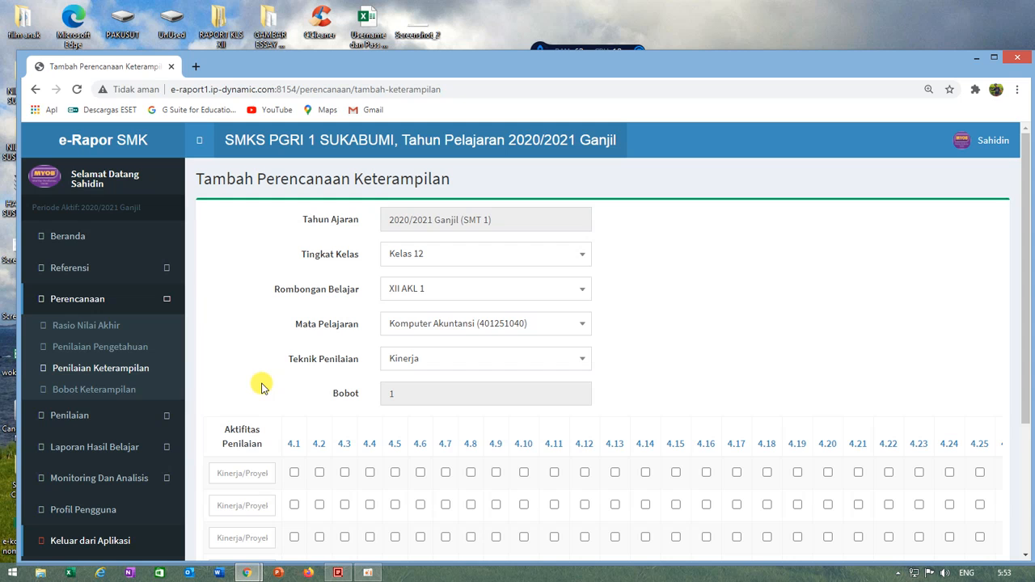
{"action": "scroll", "coordinate": [278, 480], "scroll_direction": "down", "scroll_amount": 1}
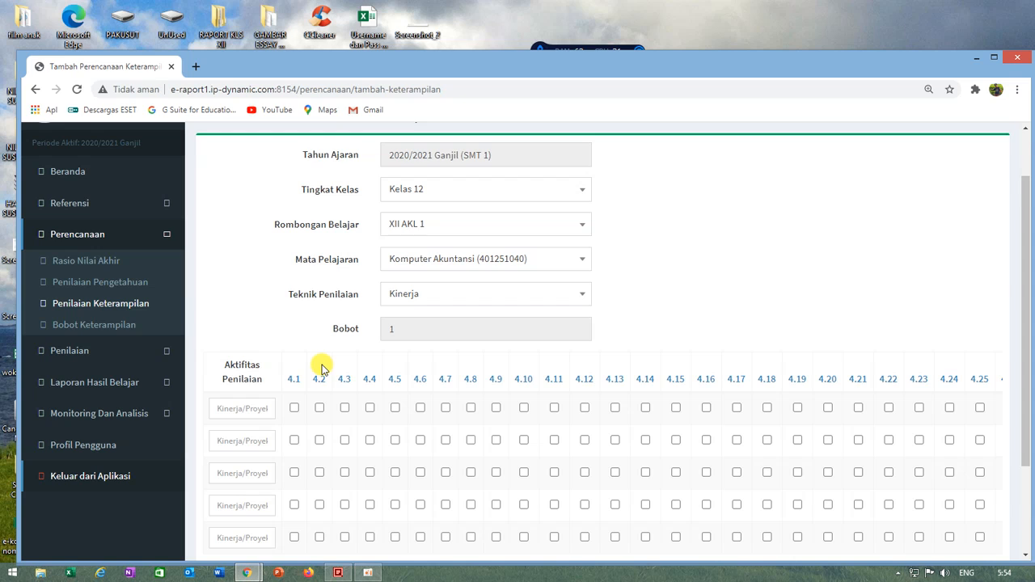
{"action": "left_click", "coordinate": [236, 409]}
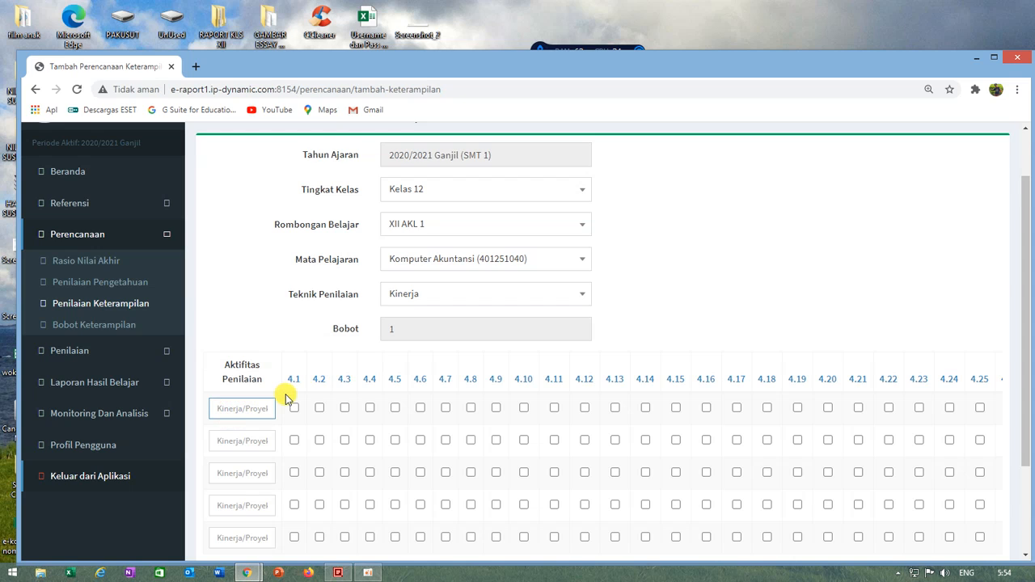
{"action": "type", "text": "kINERJA"}
{"action": "key", "text": "BackSpace"}
{"action": "key", "text": "BackSpace"}
{"action": "key", "text": "BackSpace"}
{"action": "key", "text": "BackSpace"}
{"action": "key", "text": "BackSpace"}
{"action": "key", "text": "BackSpace"}
{"action": "key", "text": "BackSpace"}
{"action": "type", "text": "Kinerja"}
Step: Assign KD 4.9 to the Kinerja activity and save the skills assessment plan
{"action": "mouse_move", "coordinate": [372, 387]}
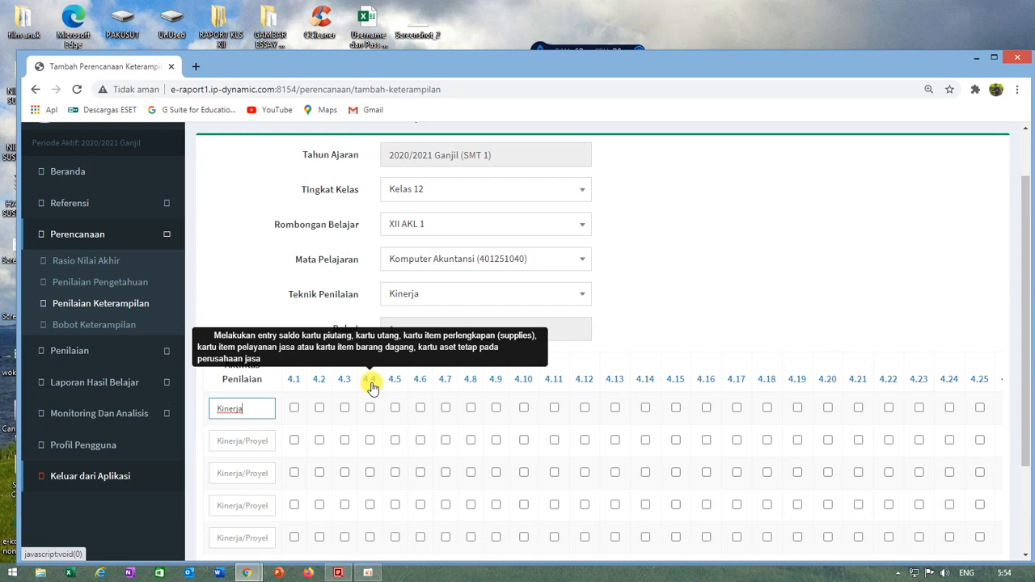
{"action": "left_click", "coordinate": [496, 408]}
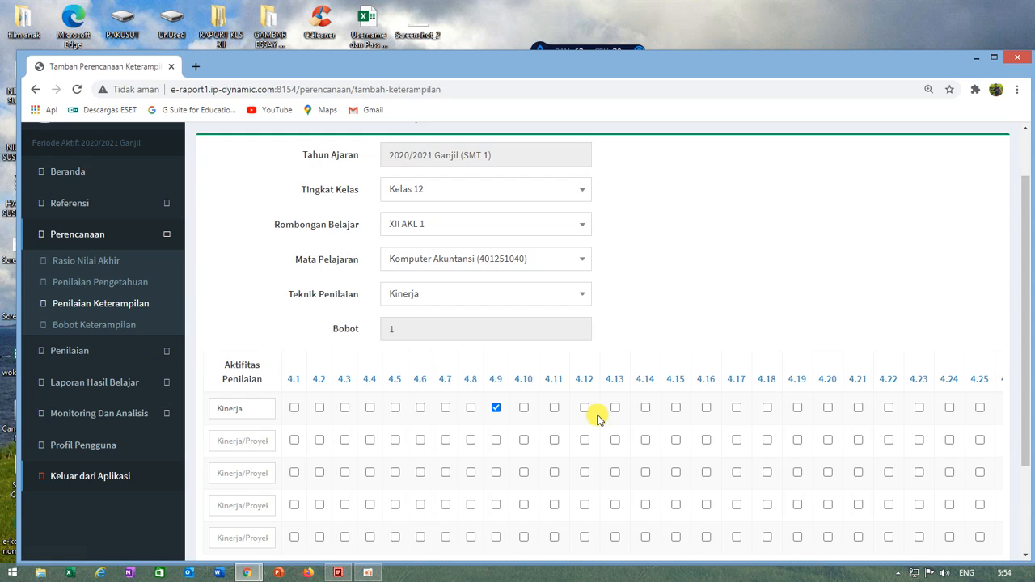
{"action": "scroll", "coordinate": [597, 417], "scroll_direction": "down", "scroll_amount": 3}
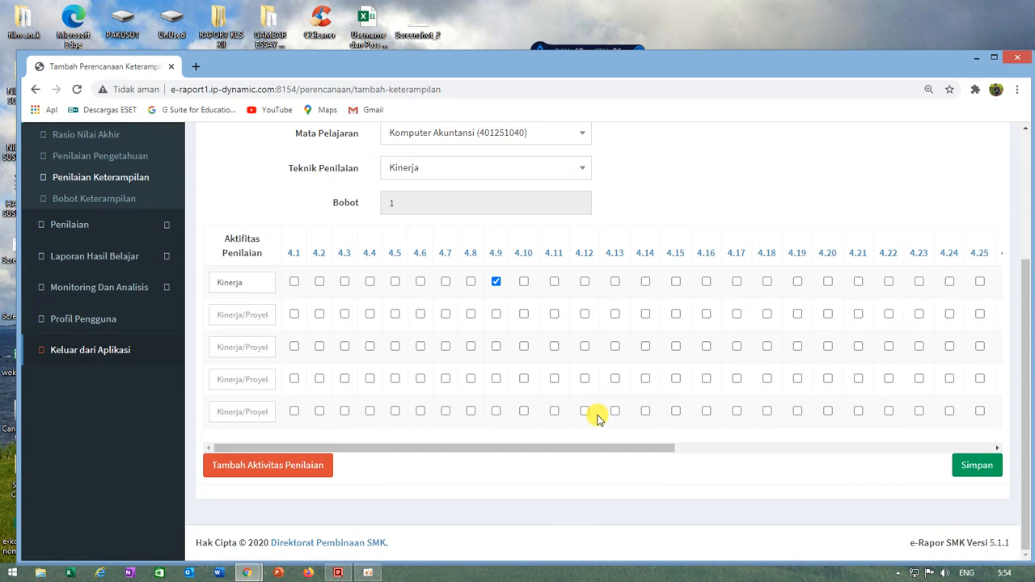
{"action": "left_click", "coordinate": [970, 471]}
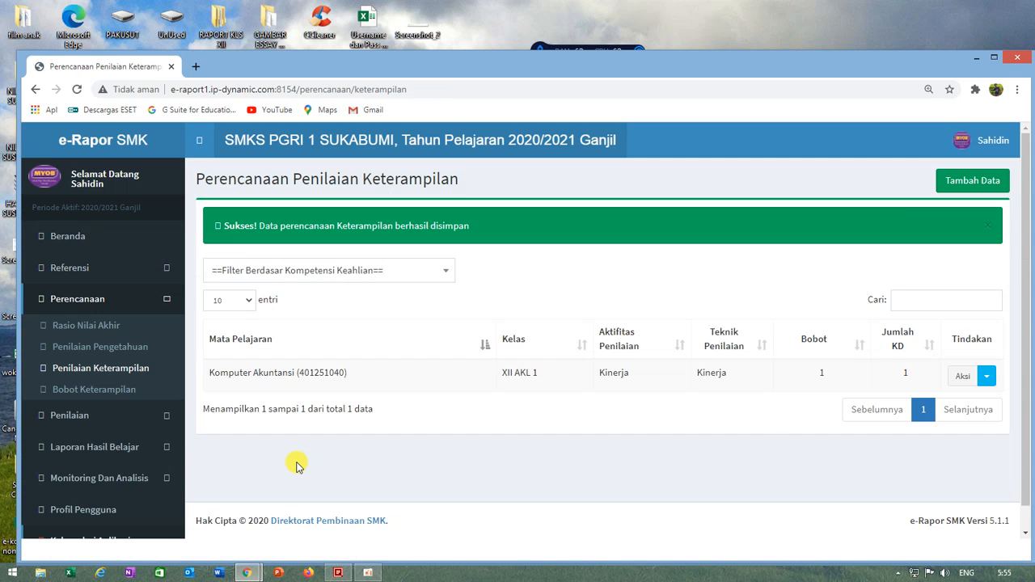
Step: Duplicate the XII AKL 1 Komputer Akuntansi skills assessment plan to rombongan belajar XII AKL 2 and dismiss the confirmation
{"action": "left_click", "coordinate": [987, 377]}
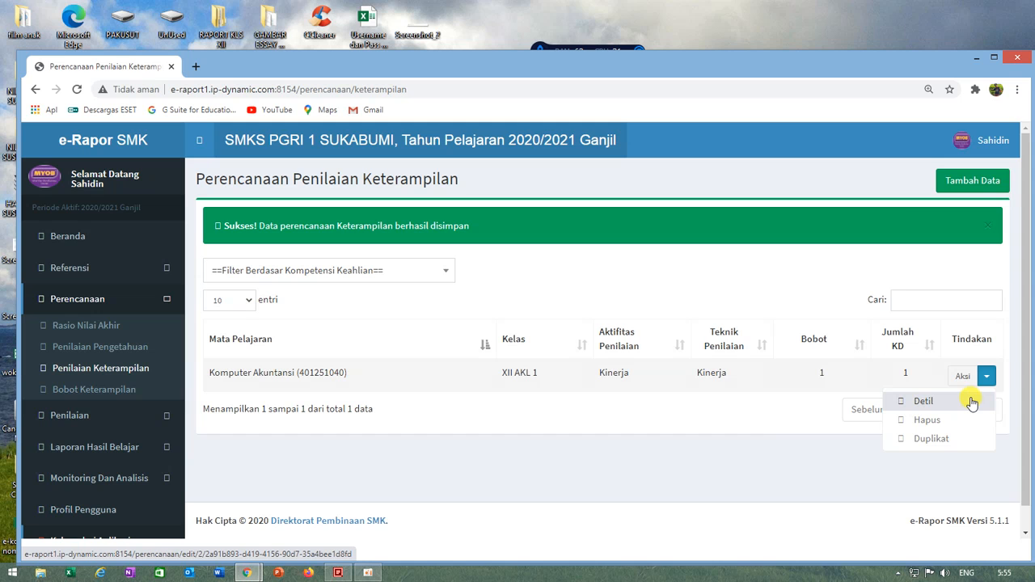
{"action": "left_click", "coordinate": [919, 439]}
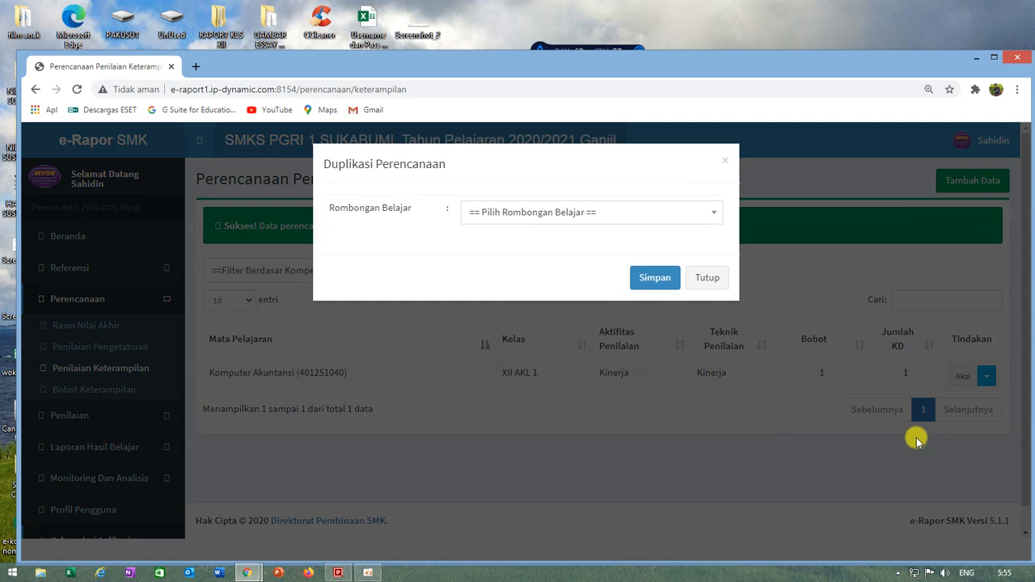
{"action": "left_click", "coordinate": [549, 214]}
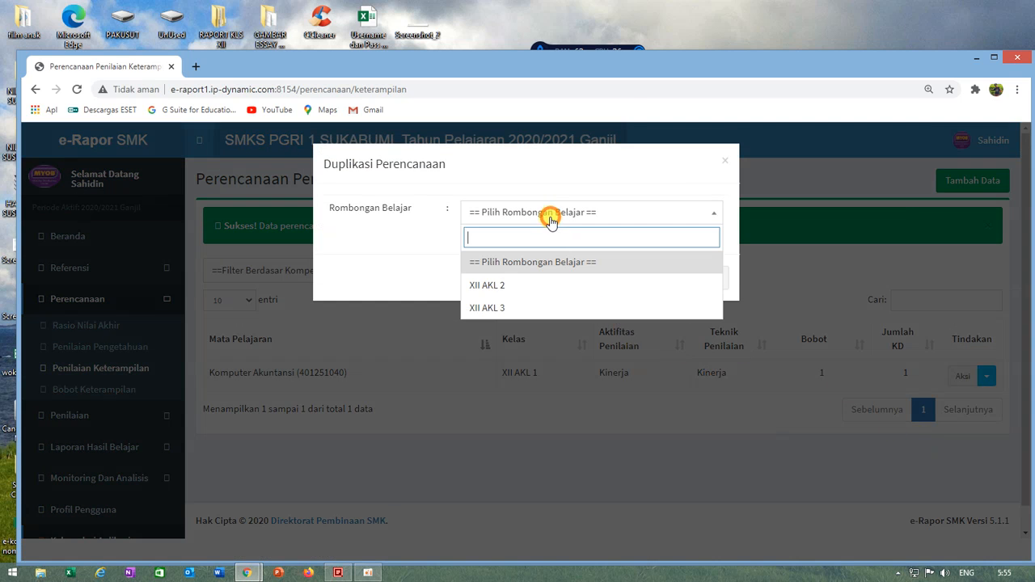
{"action": "left_click", "coordinate": [513, 291]}
{"action": "left_click", "coordinate": [659, 279]}
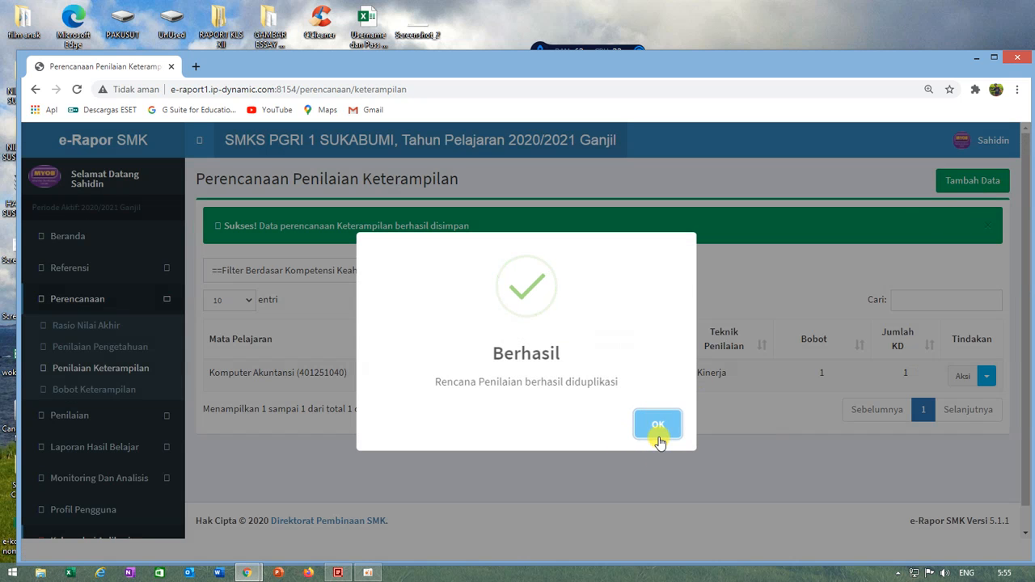
{"action": "left_click", "coordinate": [659, 440]}
Step: Duplicate the XII AKL 2 Komputer Akuntansi skills assessment plan to rombongan belajar XII AKL 3 and dismiss the confirmation
{"action": "left_click", "coordinate": [987, 363]}
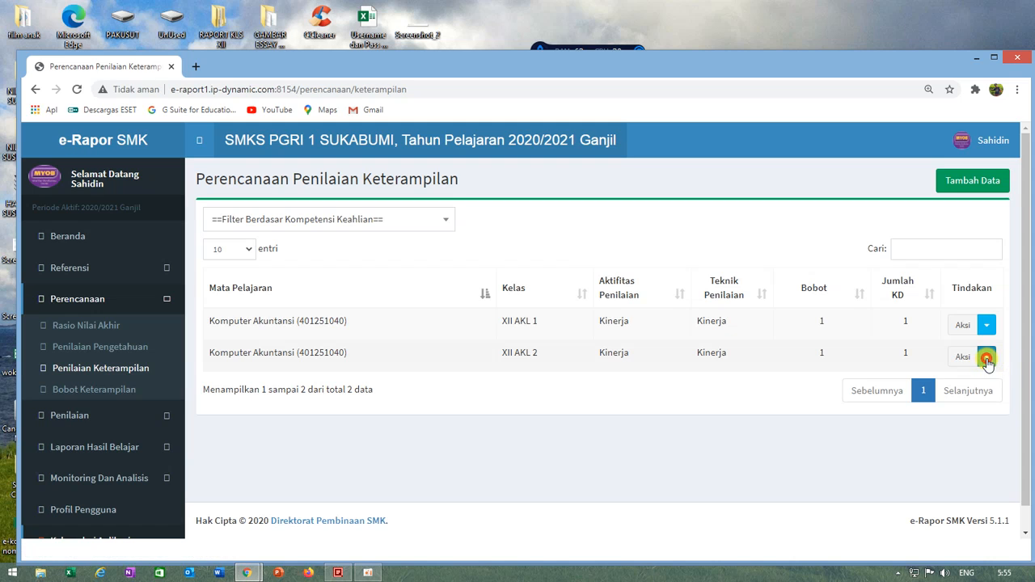
{"action": "left_click", "coordinate": [987, 363]}
{"action": "left_click", "coordinate": [988, 325]}
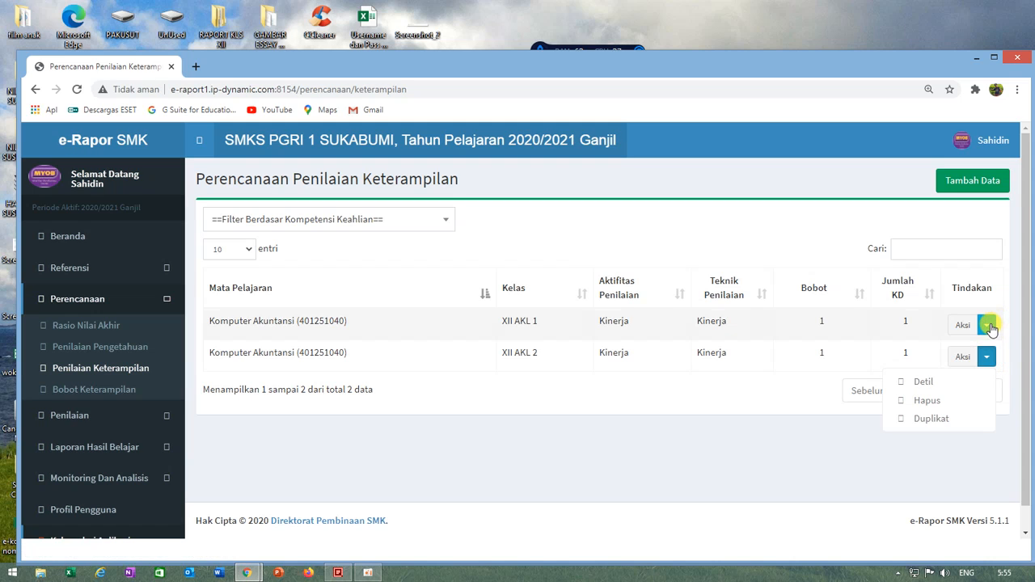
{"action": "left_click", "coordinate": [866, 474]}
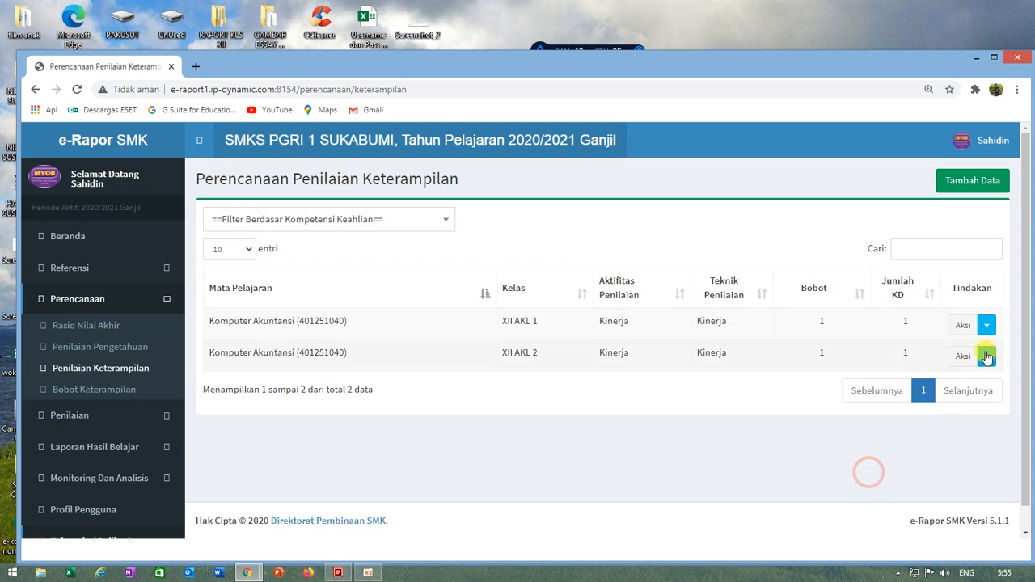
{"action": "left_click", "coordinate": [987, 360]}
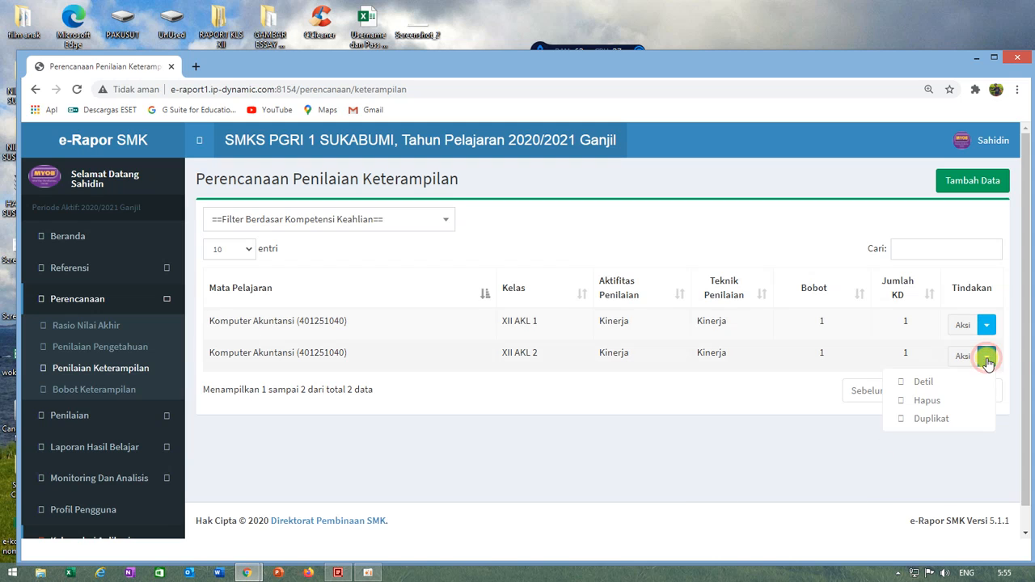
{"action": "left_click", "coordinate": [930, 423]}
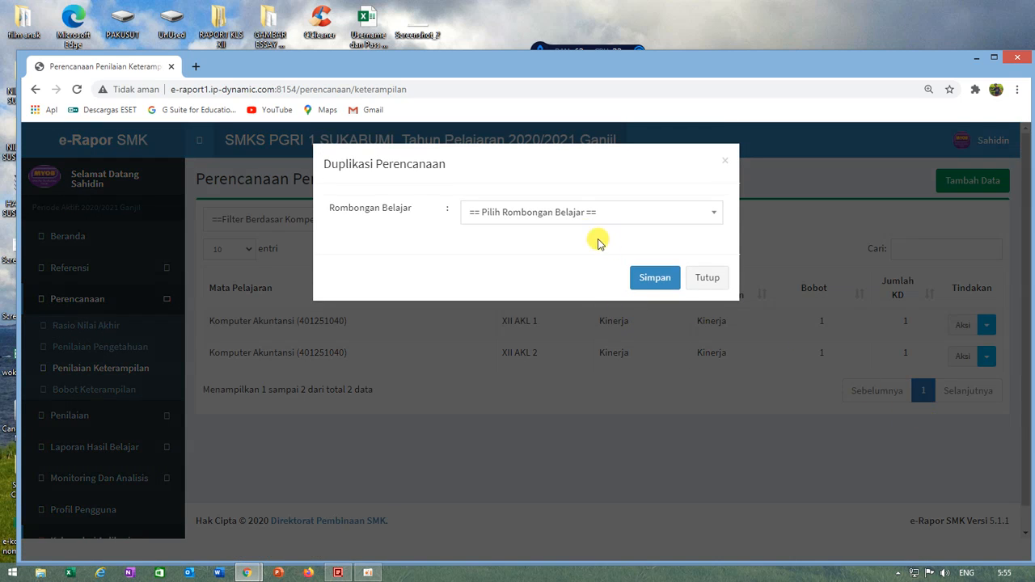
{"action": "left_click", "coordinate": [568, 212]}
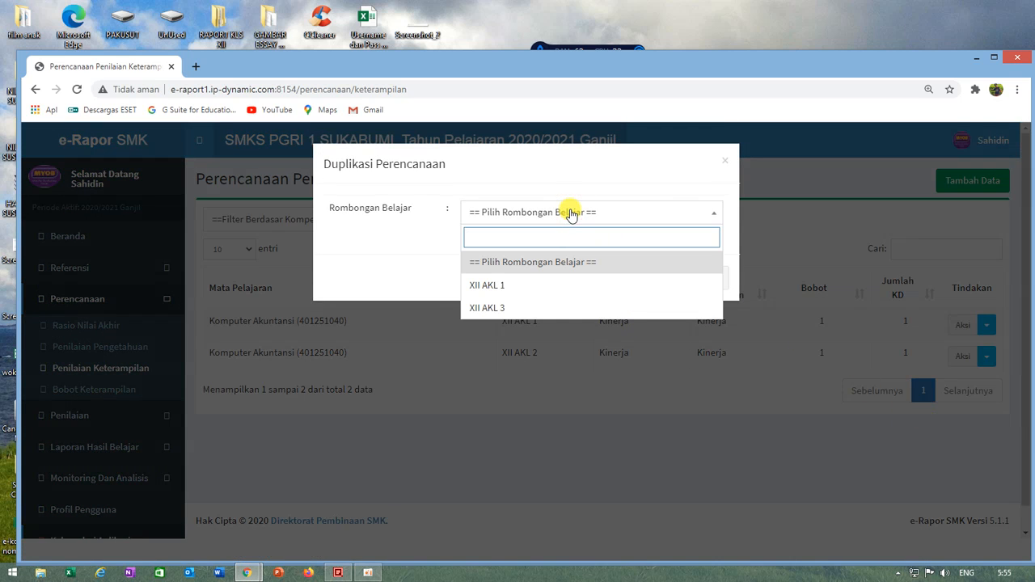
{"action": "left_click", "coordinate": [482, 313]}
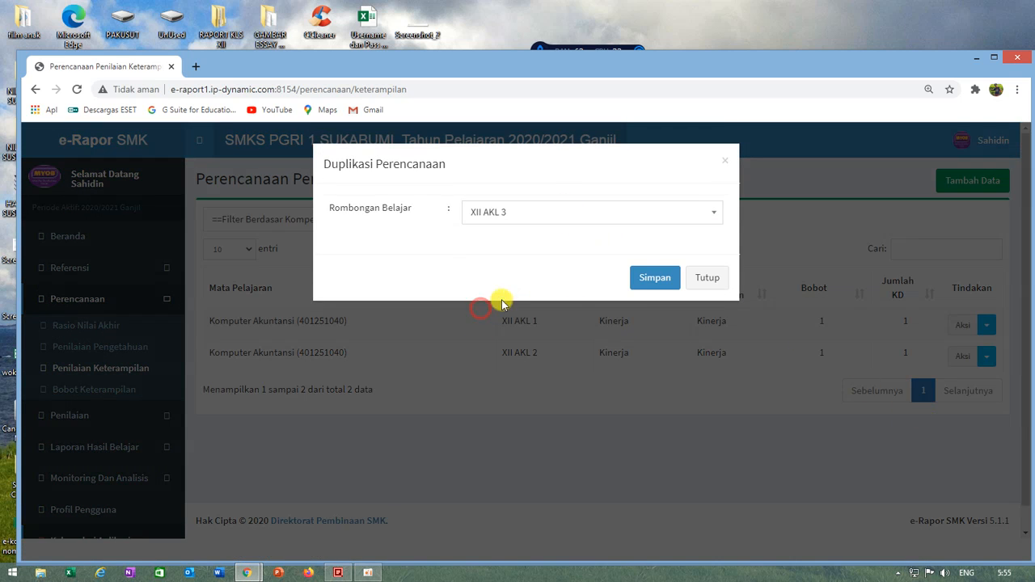
{"action": "left_click", "coordinate": [650, 278]}
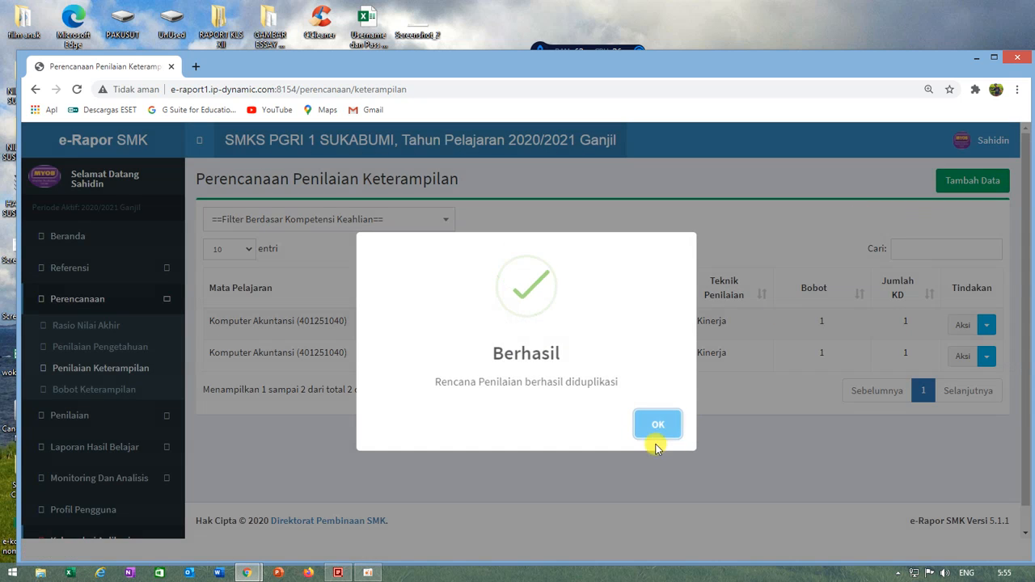
{"action": "left_click", "coordinate": [657, 428]}
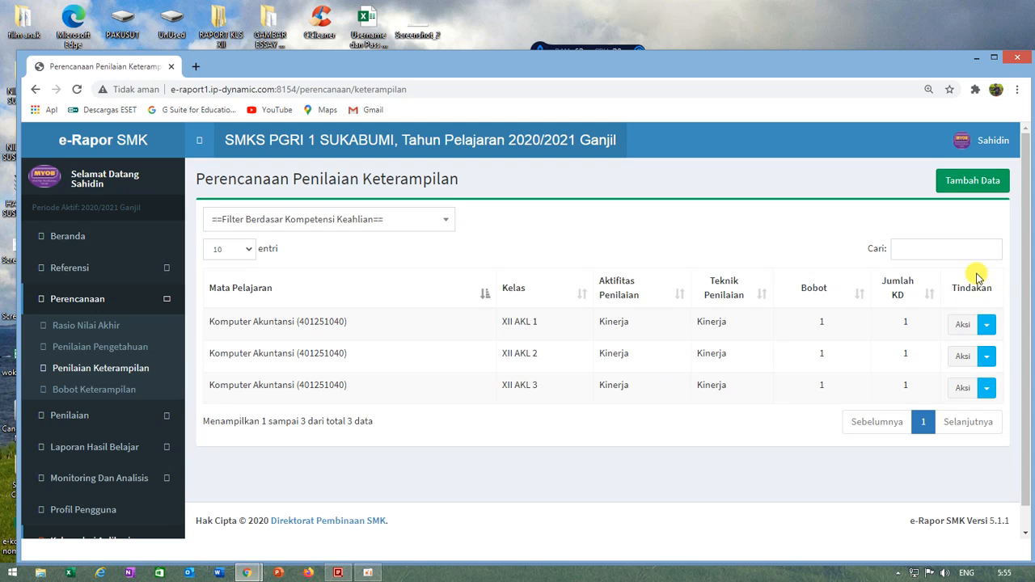
Step: Delete the XII AKL 3 Komputer Akuntansi skills assessment plan, confirming the deletion
{"action": "left_click", "coordinate": [987, 391]}
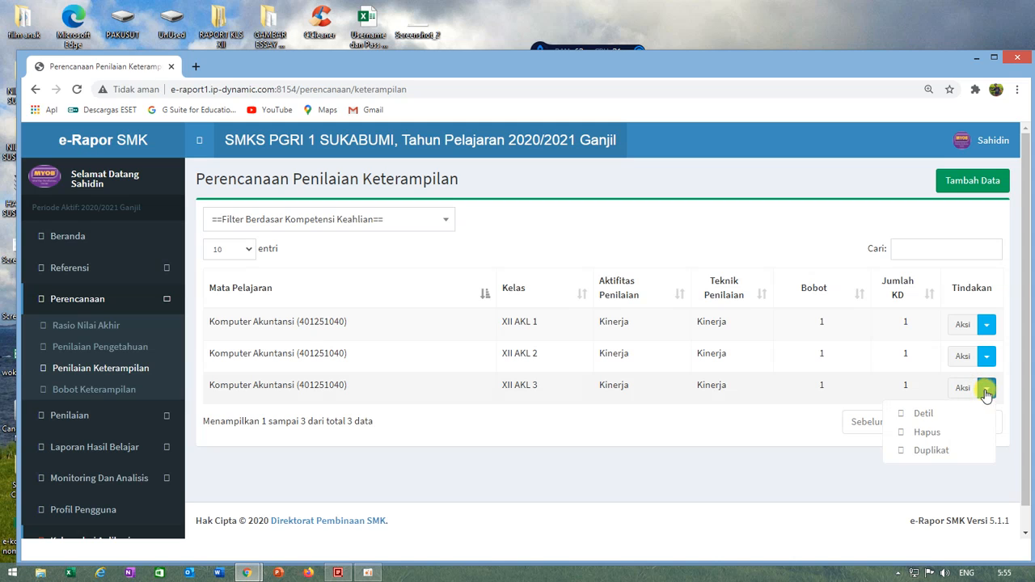
{"action": "left_click", "coordinate": [934, 434]}
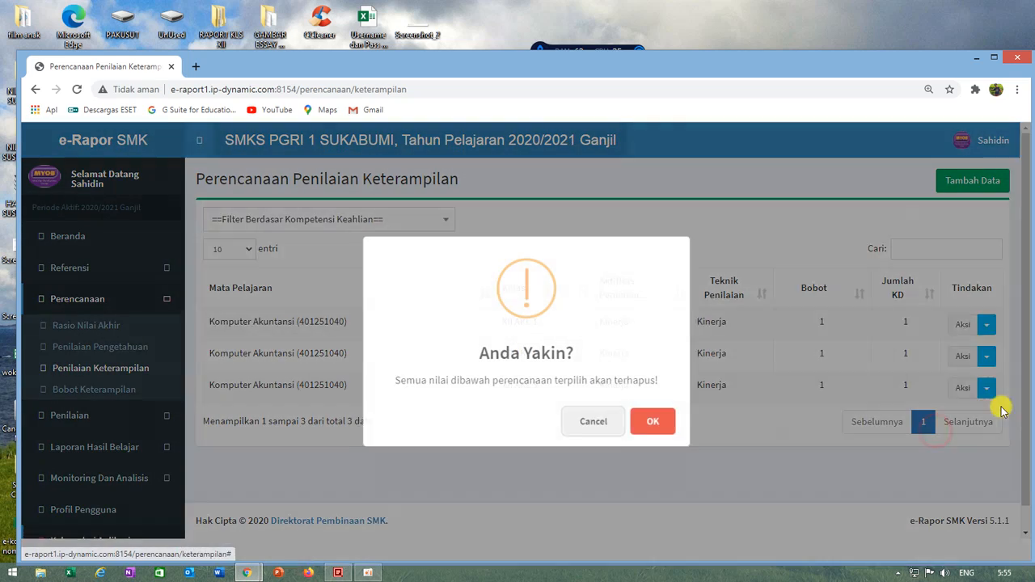
{"action": "left_click", "coordinate": [666, 423]}
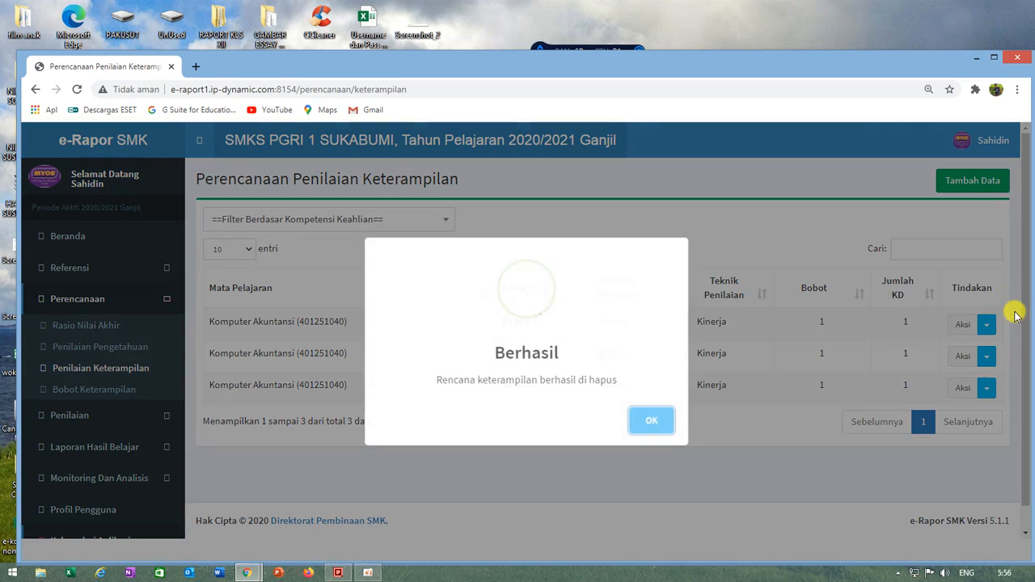
{"action": "left_click", "coordinate": [658, 432]}
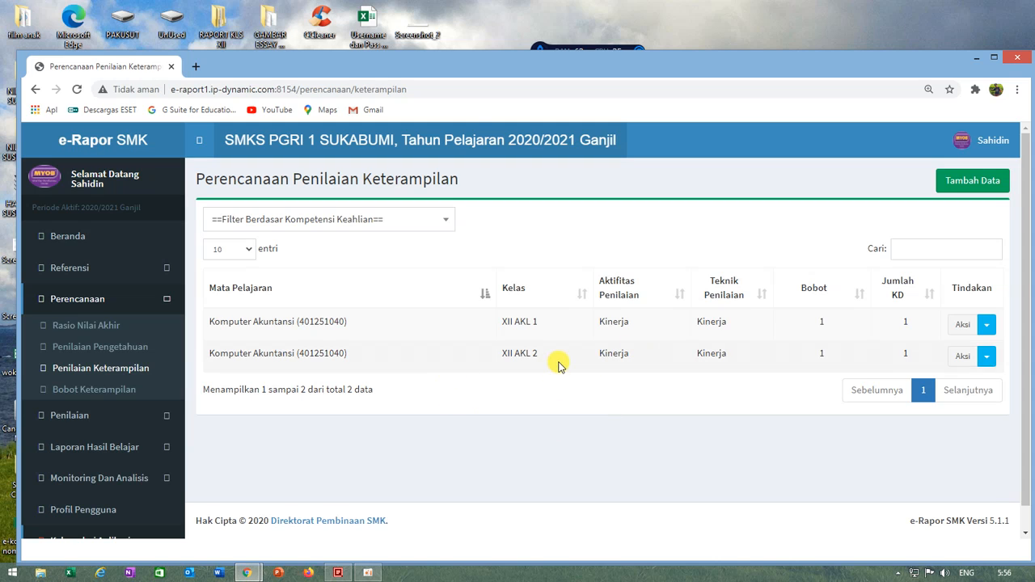
Step: Duplicate the XII AKL 2 skills assessment plan to rombongan belajar XII AKL 3 again and close the confirmation
{"action": "left_click", "coordinate": [987, 356]}
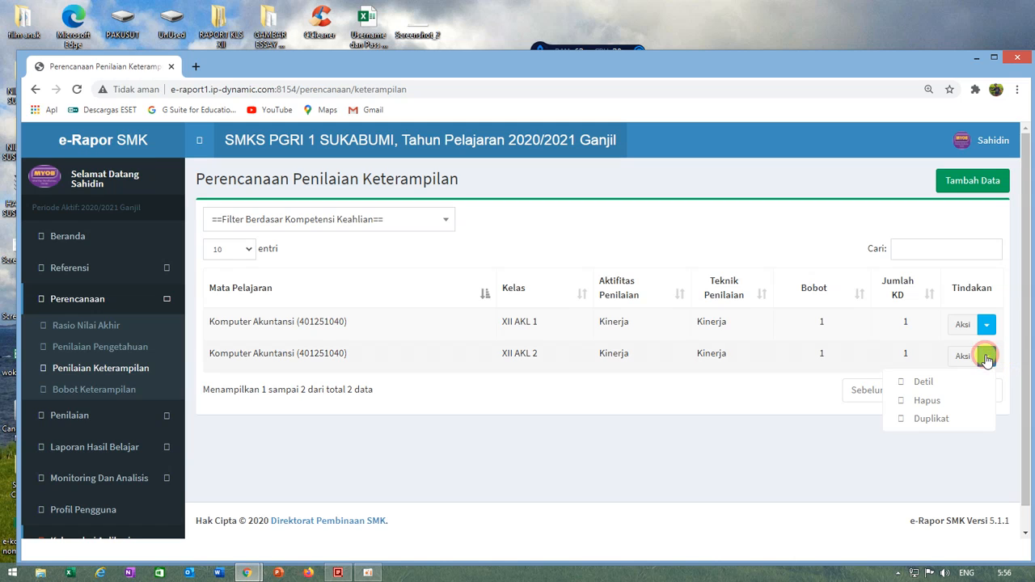
{"action": "left_click", "coordinate": [934, 425]}
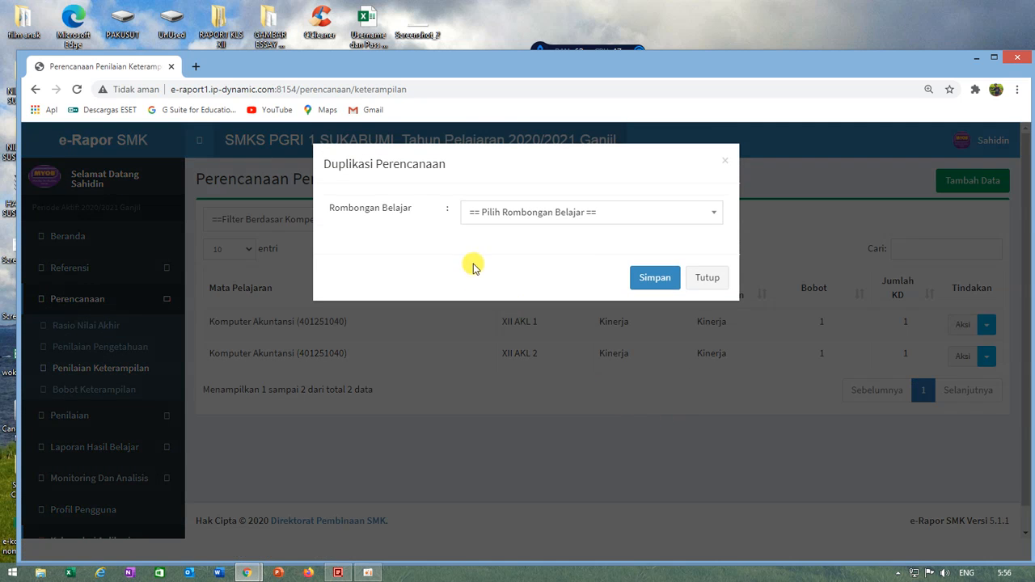
{"action": "left_click", "coordinate": [490, 211]}
{"action": "left_click", "coordinate": [508, 308]}
{"action": "left_click", "coordinate": [657, 278]}
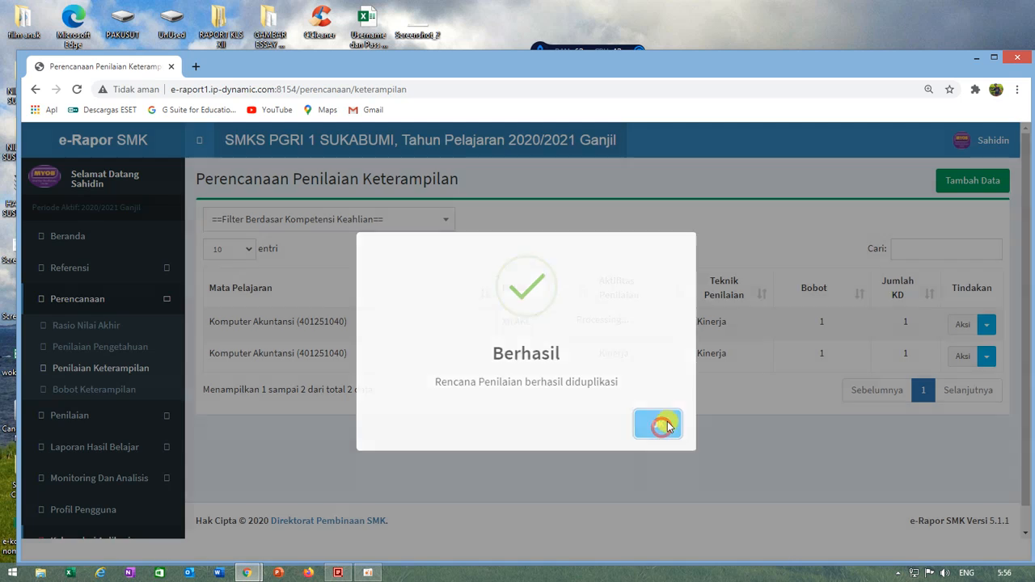
{"action": "left_click", "coordinate": [663, 422]}
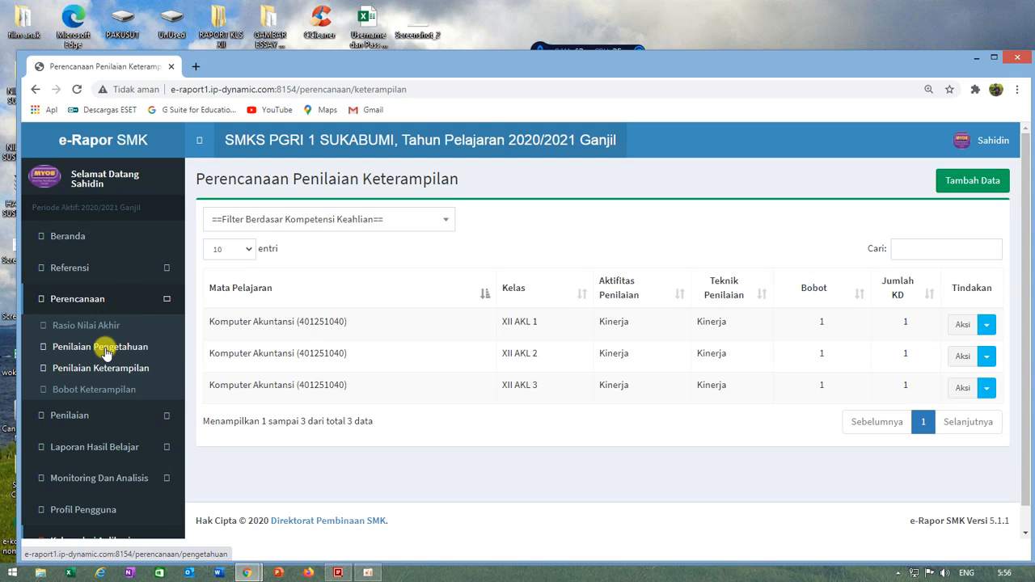
Step: Check the Bobot Keterampilan weights for the three classes and open the Penilaian Pengetahuan grading form
{"action": "left_click", "coordinate": [129, 401]}
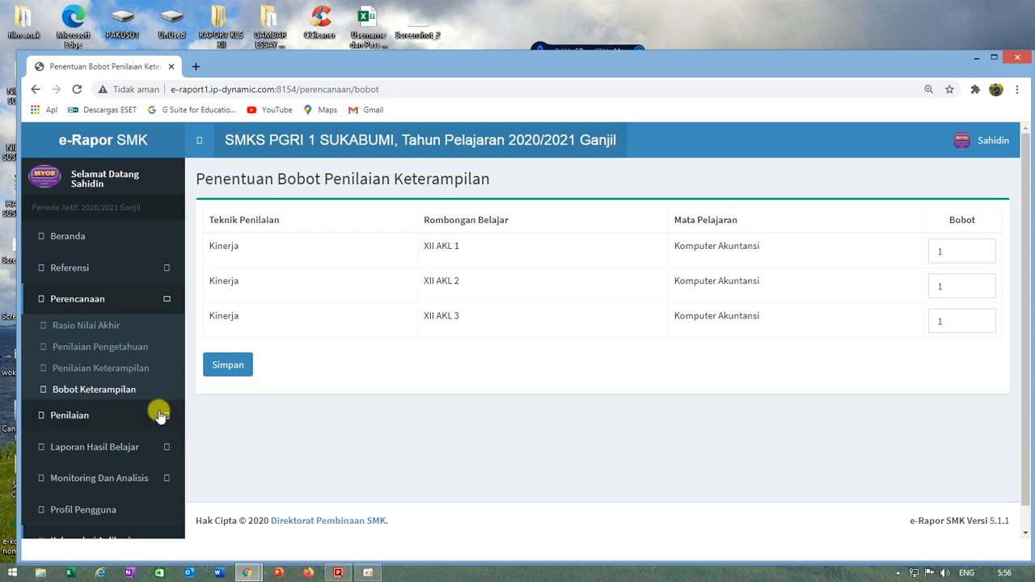
{"action": "left_click", "coordinate": [63, 419]}
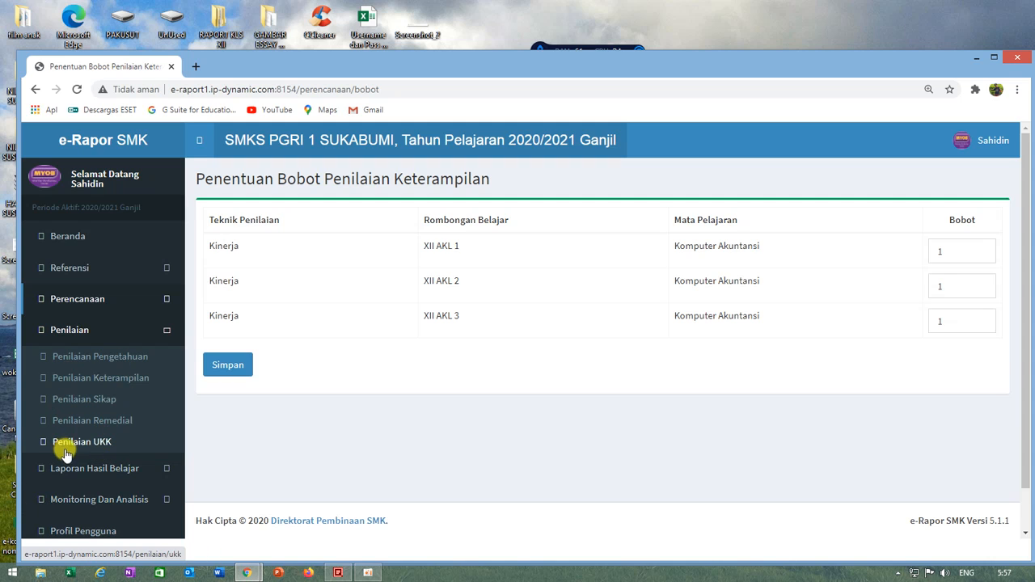
{"action": "left_click", "coordinate": [110, 360]}
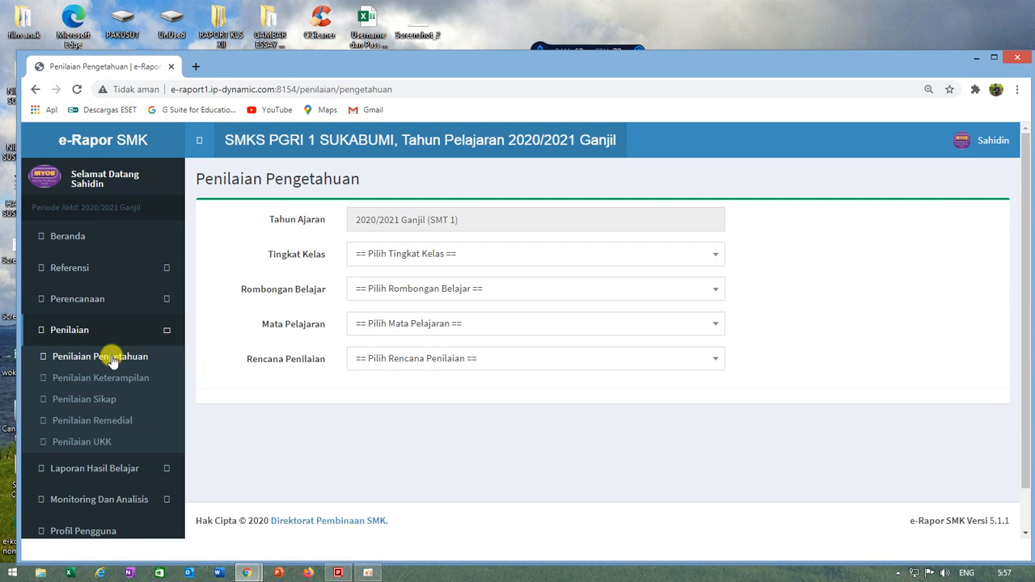
Step: Load the knowledge score sheet for Kelas 12, rombongan belajar XII AKL 1, subject Komputer Akuntansi, assessment plan UAS
{"action": "left_click", "coordinate": [422, 249]}
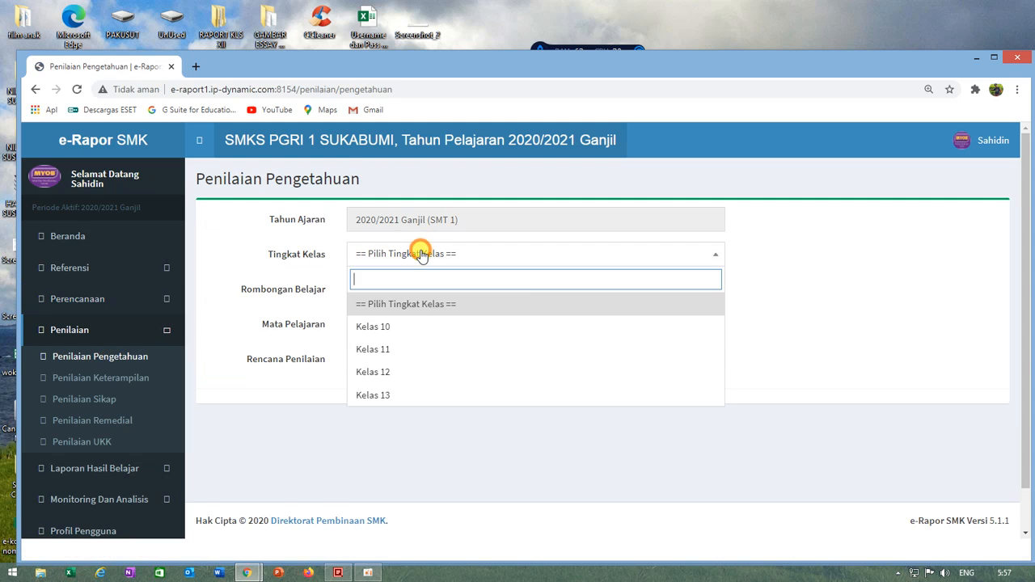
{"action": "left_click", "coordinate": [380, 372]}
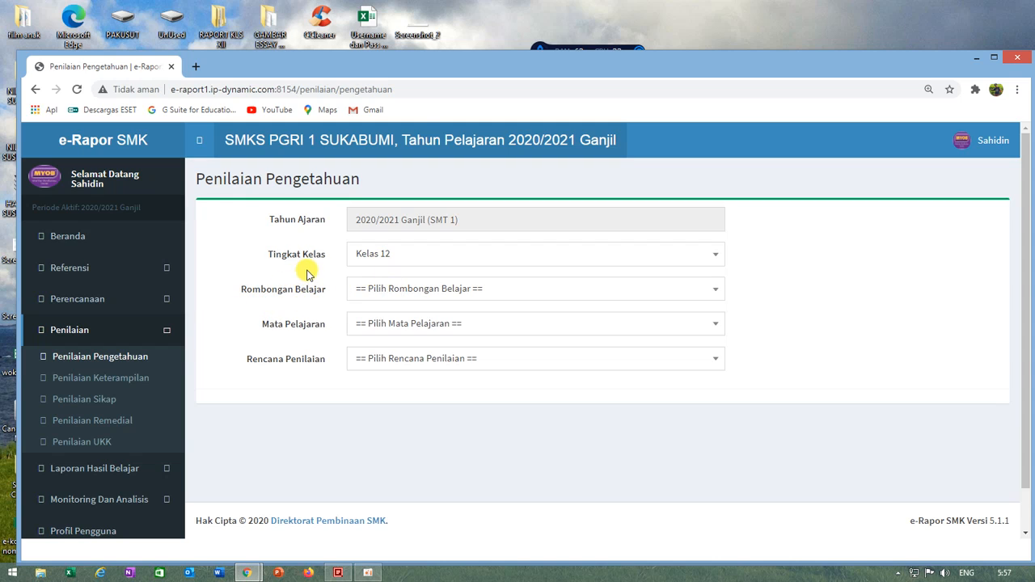
{"action": "left_click", "coordinate": [396, 291]}
{"action": "left_click", "coordinate": [381, 361]}
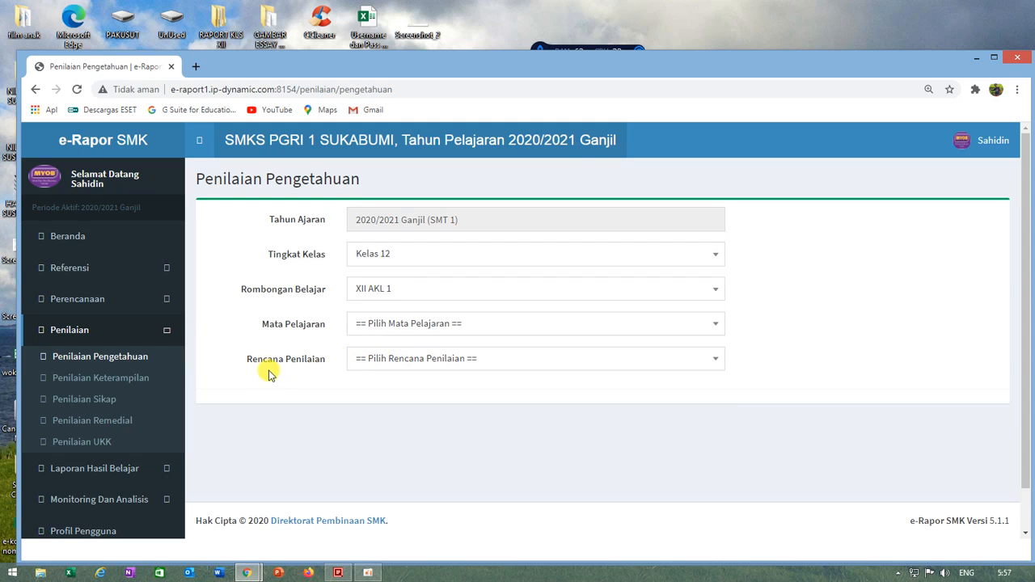
{"action": "left_click", "coordinate": [393, 323]}
{"action": "left_click", "coordinate": [377, 393]}
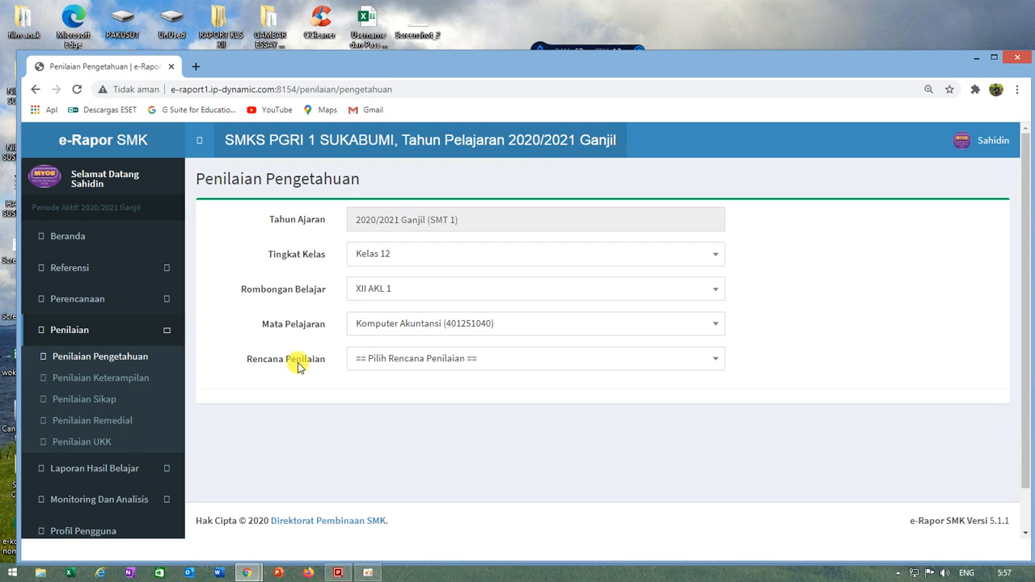
{"action": "left_click", "coordinate": [372, 361]}
{"action": "left_click", "coordinate": [371, 433]}
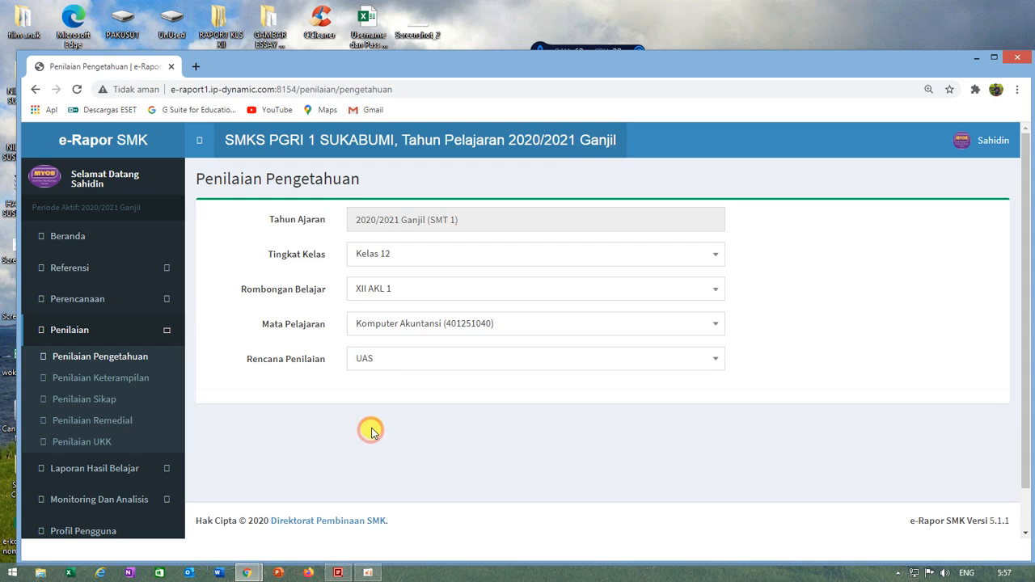
{"action": "left_click", "coordinate": [410, 364]}
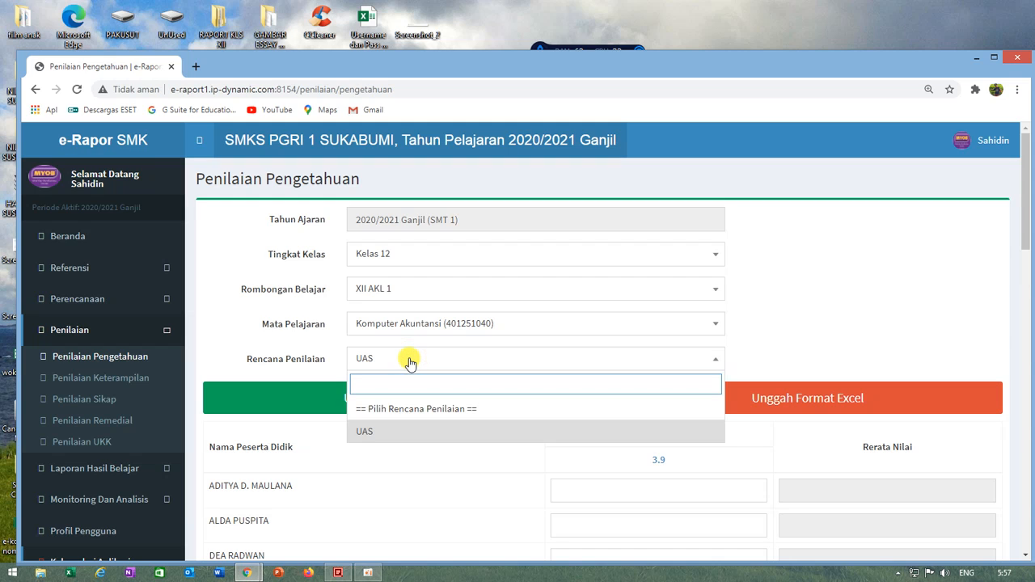
{"action": "left_click", "coordinate": [365, 436]}
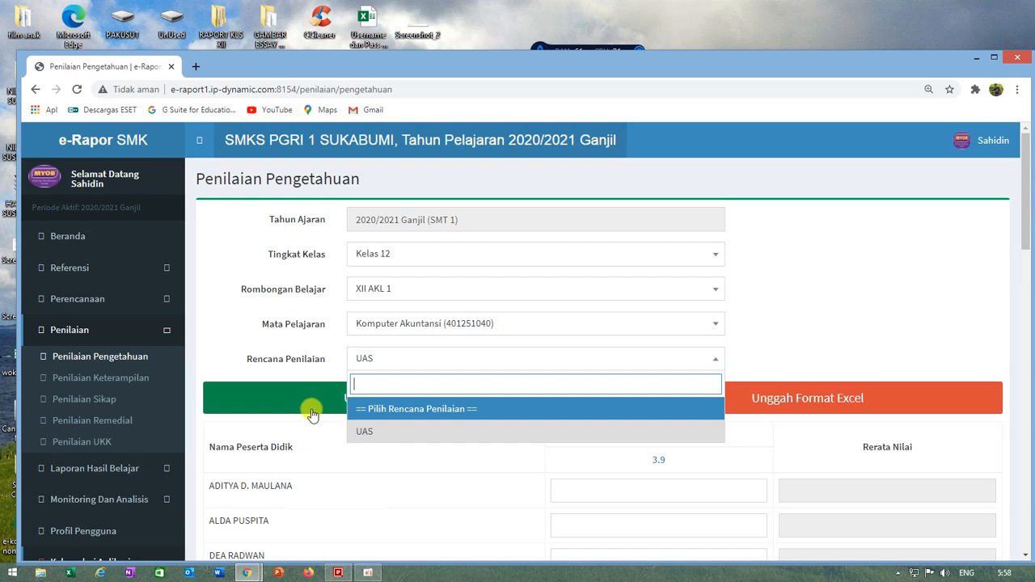
{"action": "left_click", "coordinate": [842, 282]}
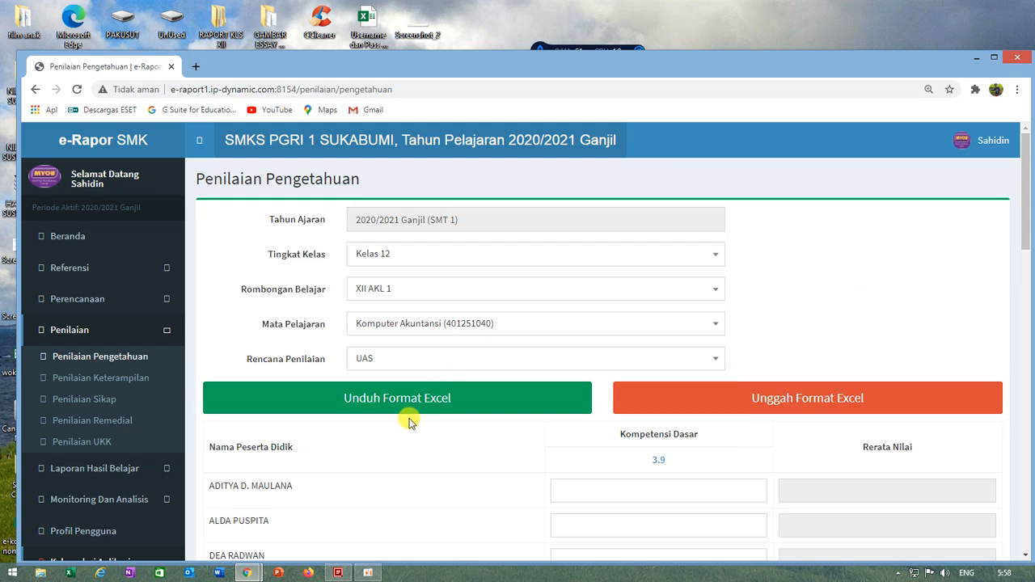
Step: Enter KD 3.9 scores of 70 for the first student and 80 for the second, third and fourth students
{"action": "scroll", "coordinate": [534, 476], "scroll_direction": "down", "scroll_amount": 3}
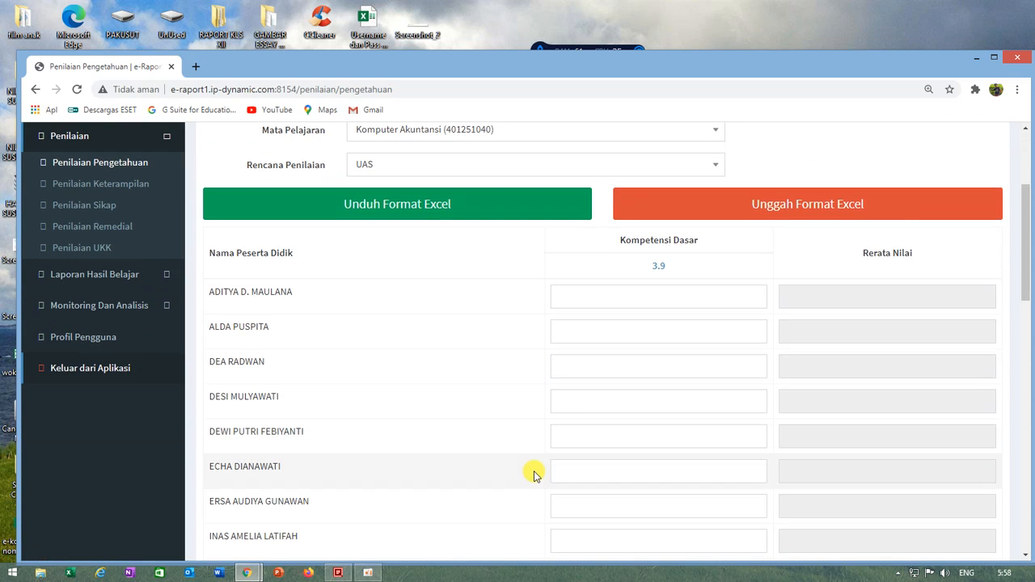
{"action": "left_click", "coordinate": [666, 298]}
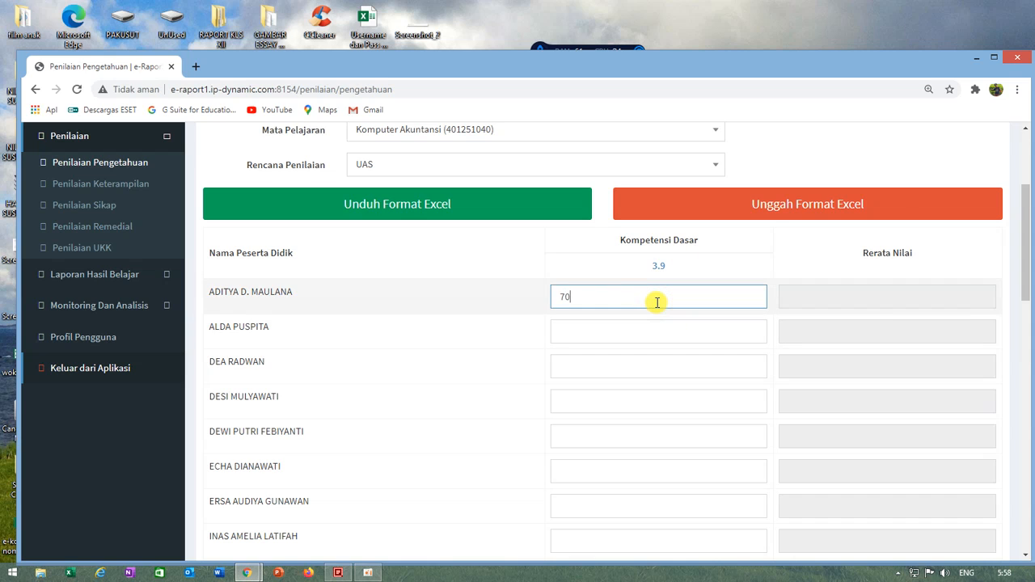
{"action": "type", "text": "70"}
{"action": "left_click", "coordinate": [638, 333]}
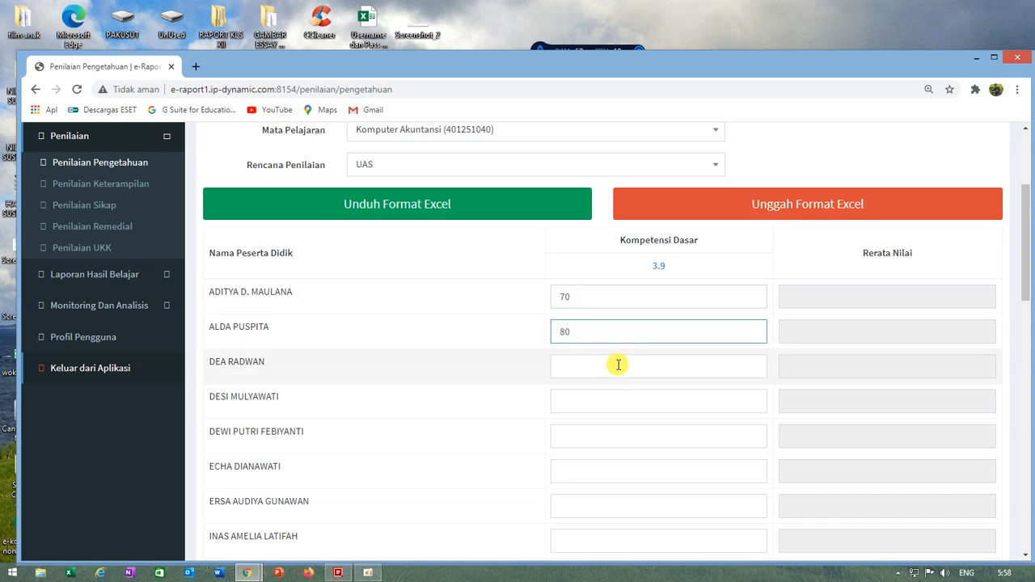
{"action": "left_click", "coordinate": [577, 370]}
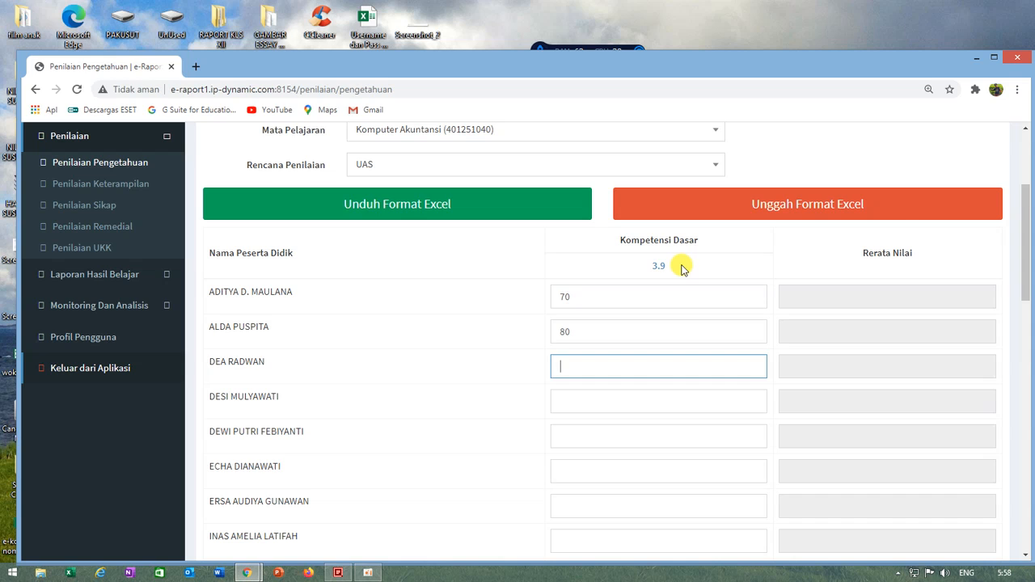
{"action": "double_click", "coordinate": [596, 369]}
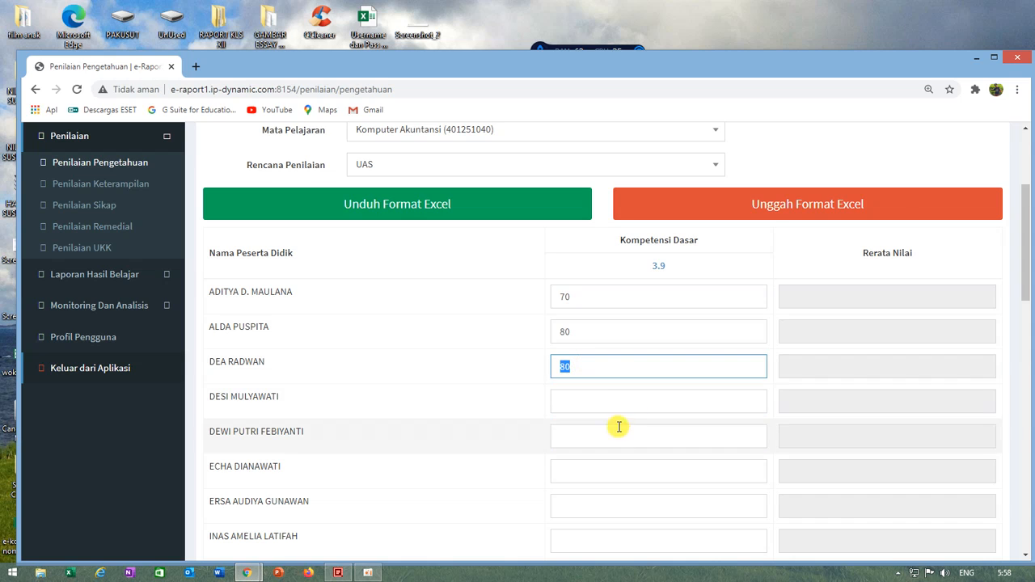
{"action": "left_click", "coordinate": [583, 401]}
Step: Enter a KD 3.9 score of 80 for the fifth to ninth students of XII AKL 1
{"action": "scroll", "coordinate": [596, 427], "scroll_direction": "down", "scroll_amount": 3}
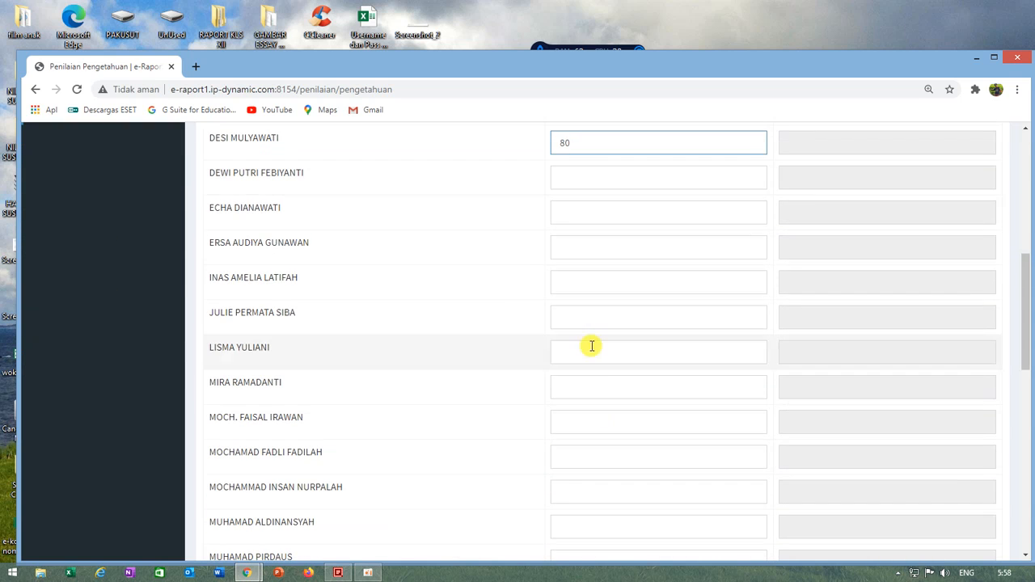
{"action": "left_click", "coordinate": [577, 178]}
{"action": "type", "text": "80"}
{"action": "left_click", "coordinate": [579, 213]}
{"action": "left_click", "coordinate": [570, 250]}
{"action": "type", "text": "80"}
{"action": "left_click", "coordinate": [571, 213]}
{"action": "type", "text": "80"}
{"action": "left_click", "coordinate": [578, 283]}
{"action": "type", "text": "80"}
{"action": "left_click", "coordinate": [582, 319]}
{"action": "type", "text": "80"}
Step: Give the tenth to fifteenth students a score of 80 for KD 3.9
{"action": "left_click", "coordinate": [577, 354]}
{"action": "left_click", "coordinate": [572, 387]}
{"action": "type", "text": "80"}
{"action": "left_click", "coordinate": [578, 418]}
{"action": "type", "text": "80"}
{"action": "scroll", "coordinate": [583, 404], "scroll_direction": "down", "scroll_amount": 3}
{"action": "left_click", "coordinate": [579, 198]}
{"action": "type", "text": "80"}
{"action": "left_click", "coordinate": [563, 233]}
{"action": "type", "text": "80"}
{"action": "left_click", "coordinate": [571, 266]}
{"action": "type", "text": "80"}
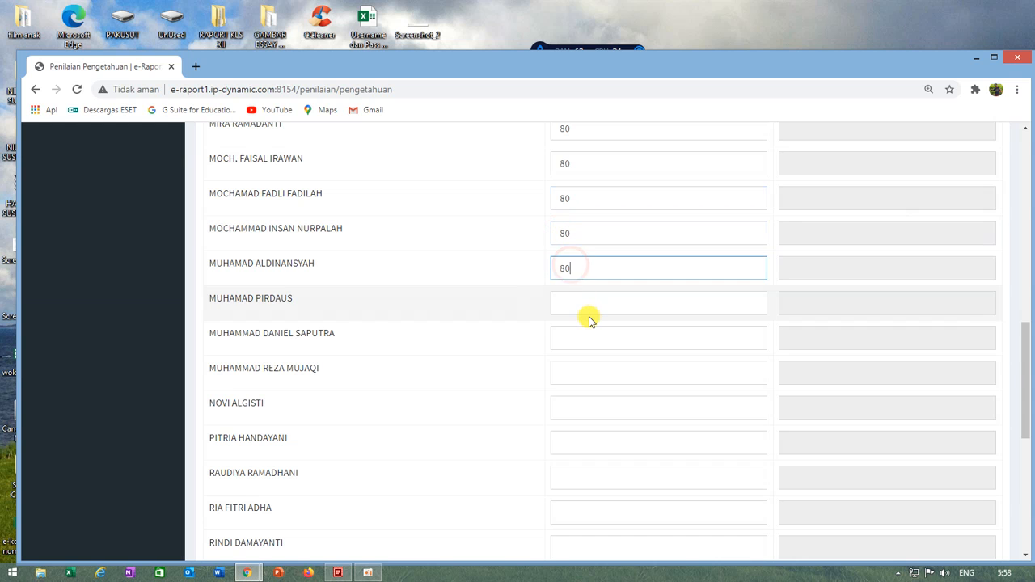
Step: Fill in a KD 3.9 score of 80 for the sixteenth to twentieth students
{"action": "scroll", "coordinate": [589, 320], "scroll_direction": "down", "scroll_amount": 5}
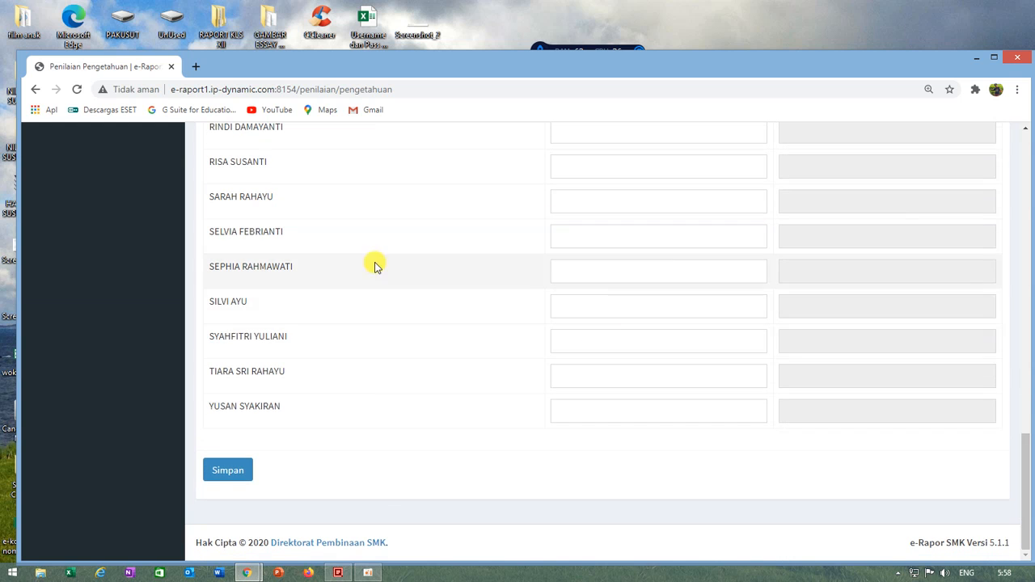
{"action": "scroll", "coordinate": [620, 323], "scroll_direction": "up", "scroll_amount": 4}
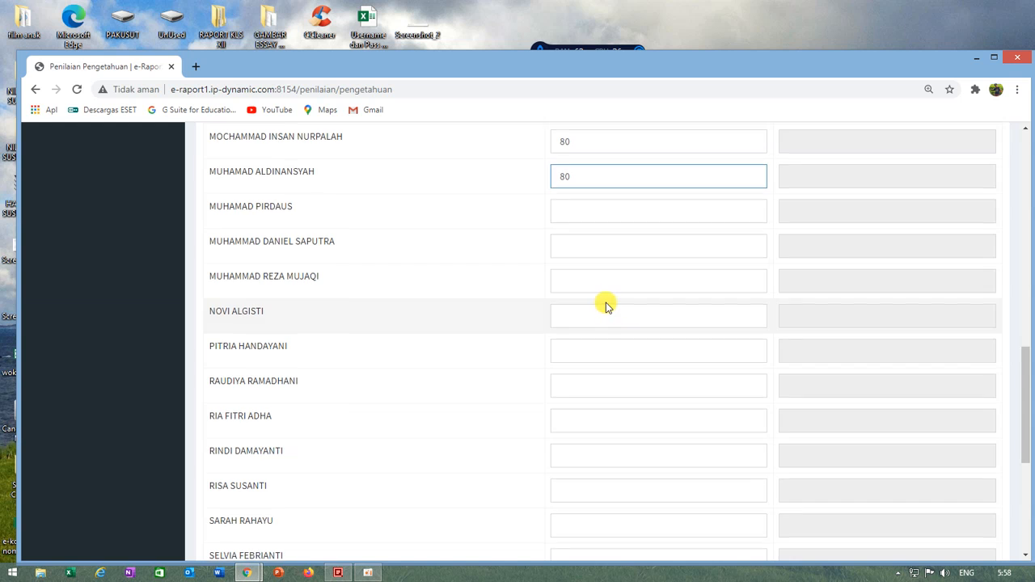
{"action": "scroll", "coordinate": [607, 303], "scroll_direction": "up", "scroll_amount": 1}
{"action": "scroll", "coordinate": [606, 300], "scroll_direction": "down", "scroll_amount": 5}
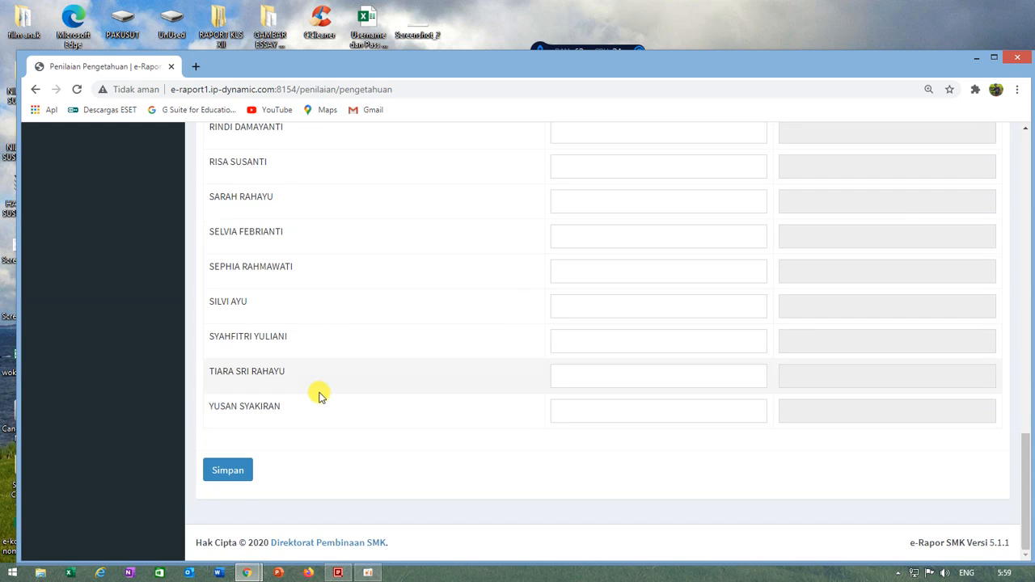
{"action": "scroll", "coordinate": [529, 351], "scroll_direction": "up", "scroll_amount": 3}
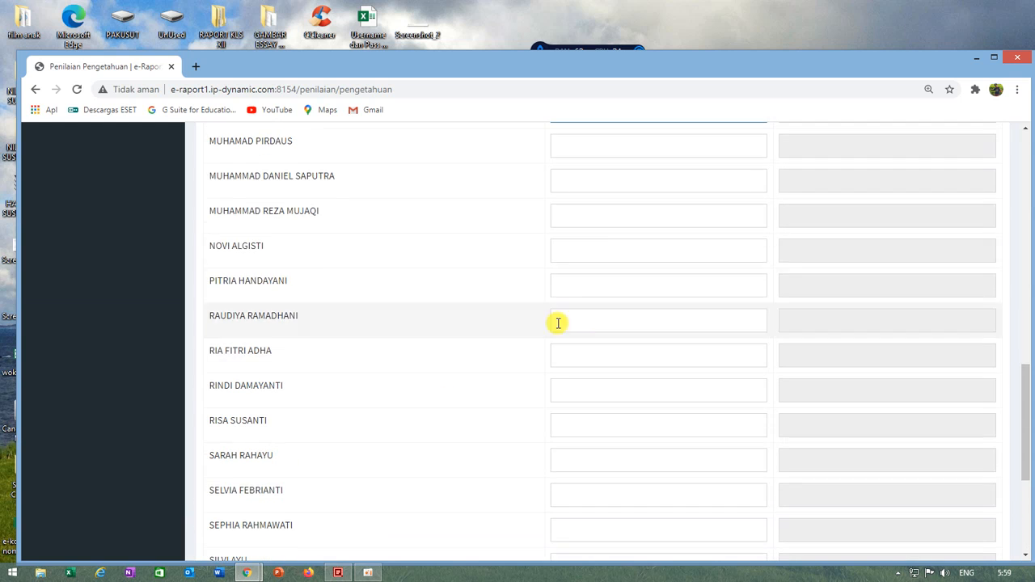
{"action": "scroll", "coordinate": [578, 274], "scroll_direction": "up", "scroll_amount": 2}
{"action": "left_click", "coordinate": [578, 274]}
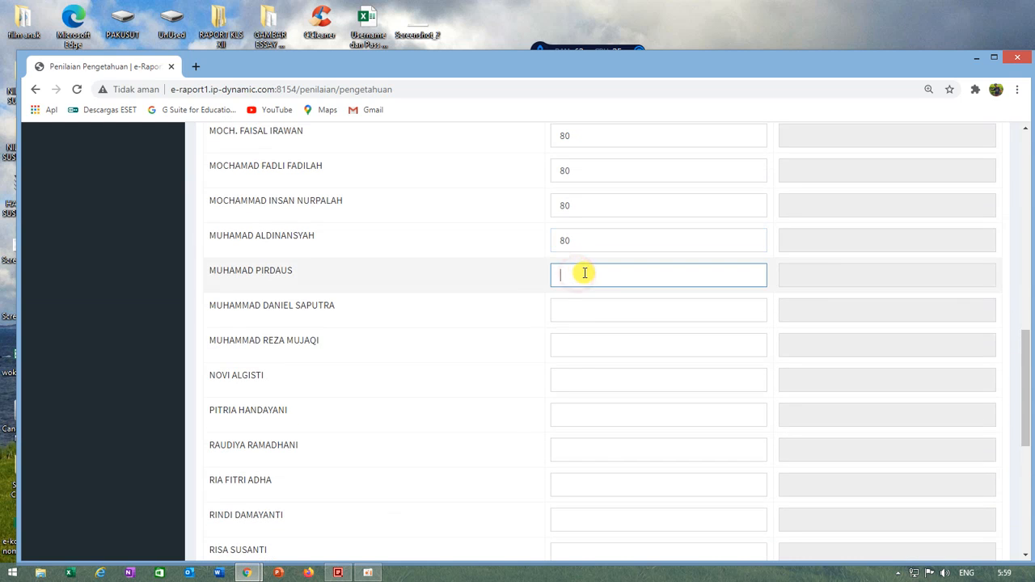
{"action": "type", "text": "80"}
{"action": "left_click", "coordinate": [577, 311]}
{"action": "type", "text": "80"}
{"action": "left_click", "coordinate": [571, 346]}
{"action": "type", "text": "80"}
{"action": "left_click", "coordinate": [570, 378]}
{"action": "type", "text": "80"}
{"action": "left_click", "coordinate": [580, 420]}
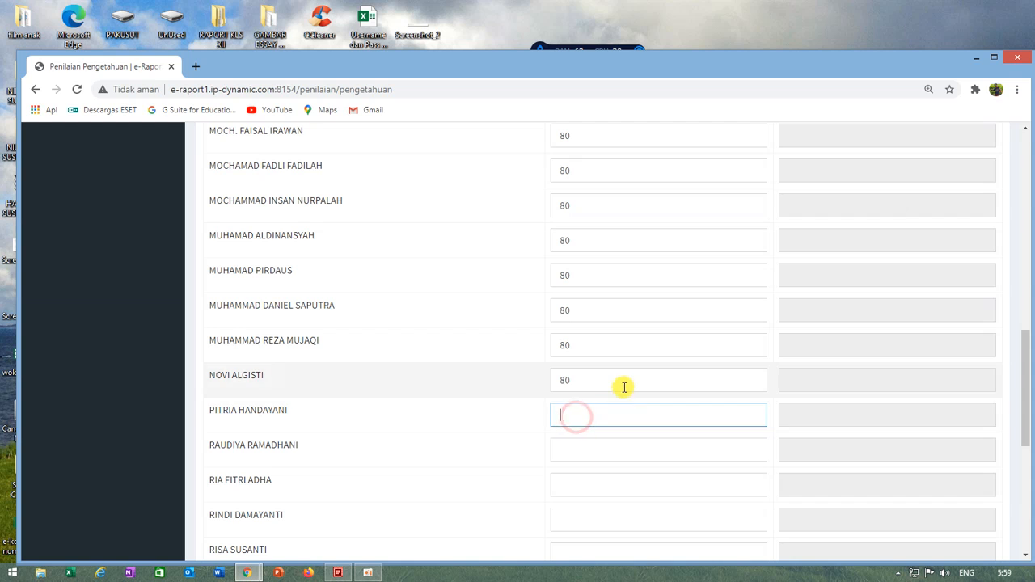
{"action": "type", "text": "80"}
Step: Set the KD 3.9 score to 80 for the twenty-first to twenty-seventh students
{"action": "scroll", "coordinate": [598, 323], "scroll_direction": "down", "scroll_amount": 2}
{"action": "left_click", "coordinate": [573, 255]}
{"action": "type", "text": "80"}
{"action": "left_click", "coordinate": [562, 291]}
{"action": "type", "text": "80"}
{"action": "left_click", "coordinate": [561, 327]}
{"action": "type", "text": "80"}
{"action": "left_click", "coordinate": [566, 365]}
{"action": "type", "text": "80"}
{"action": "left_click", "coordinate": [570, 398]}
{"action": "type", "text": "80"}
{"action": "left_click", "coordinate": [569, 436]}
{"action": "type", "text": "80"}
{"action": "left_click", "coordinate": [566, 466]}
{"action": "type", "text": "80"}
Step: Complete the KD 3.9 column with 80 for the last four students on the score sheet
{"action": "scroll", "coordinate": [631, 411], "scroll_direction": "down", "scroll_amount": 3}
{"action": "left_click", "coordinate": [561, 309]}
{"action": "type", "text": "80"}
{"action": "left_click", "coordinate": [581, 343]}
{"action": "type", "text": "80"}
{"action": "left_click", "coordinate": [576, 380]}
{"action": "type", "text": "80"}
{"action": "left_click", "coordinate": [575, 410]}
{"action": "type", "text": "80"}
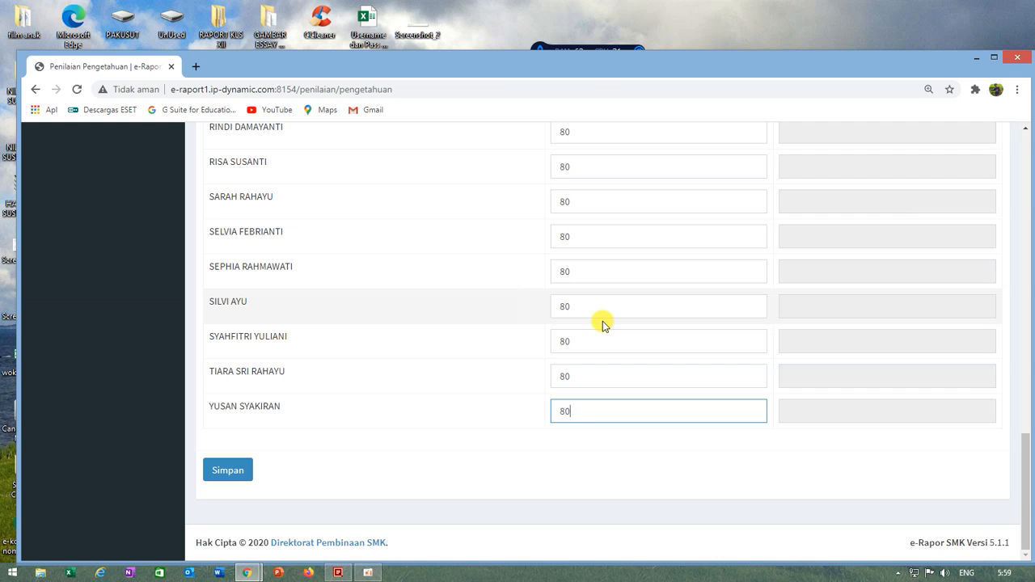
Step: Review the entered KD 3.9 scores from the first to the last student and save the XII AKL 1 sheet
{"action": "scroll", "coordinate": [585, 298], "scroll_direction": "up", "scroll_amount": 3}
{"action": "scroll", "coordinate": [601, 293], "scroll_direction": "up", "scroll_amount": 2}
{"action": "scroll", "coordinate": [598, 291], "scroll_direction": "down", "scroll_amount": 5}
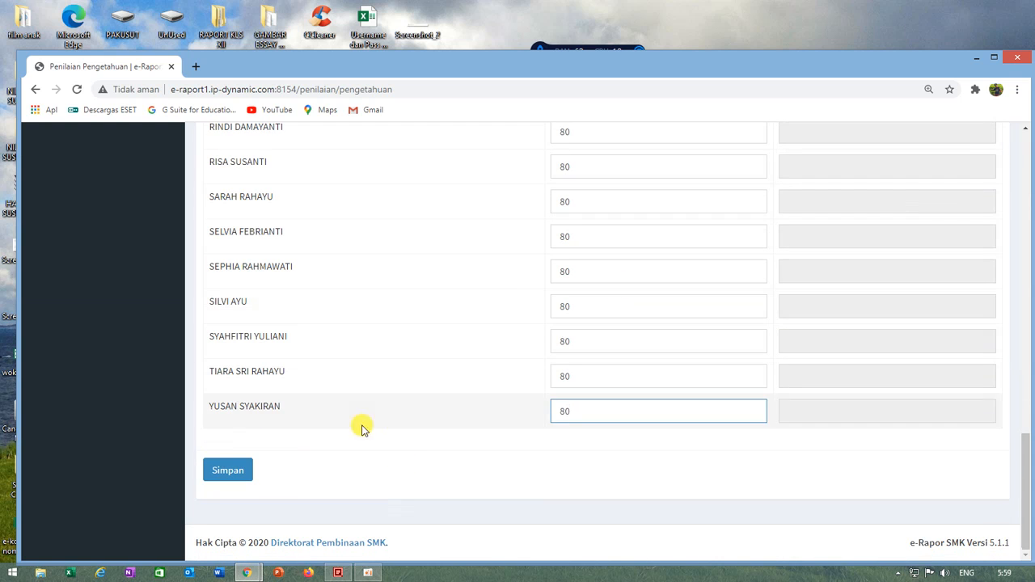
{"action": "scroll", "coordinate": [506, 356], "scroll_direction": "up", "scroll_amount": 9}
{"action": "scroll", "coordinate": [565, 315], "scroll_direction": "up", "scroll_amount": 3}
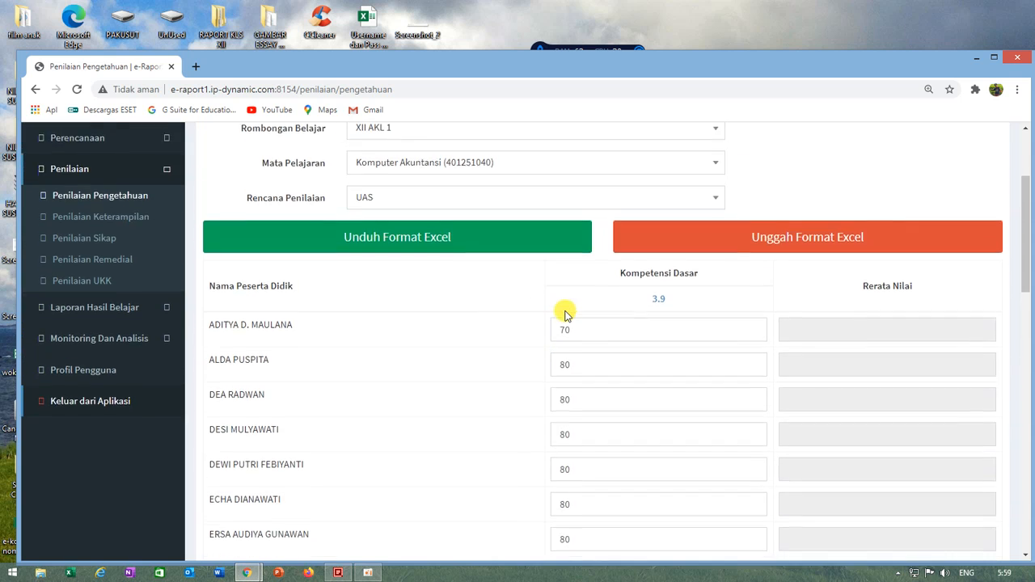
{"action": "scroll", "coordinate": [564, 312], "scroll_direction": "down", "scroll_amount": 15}
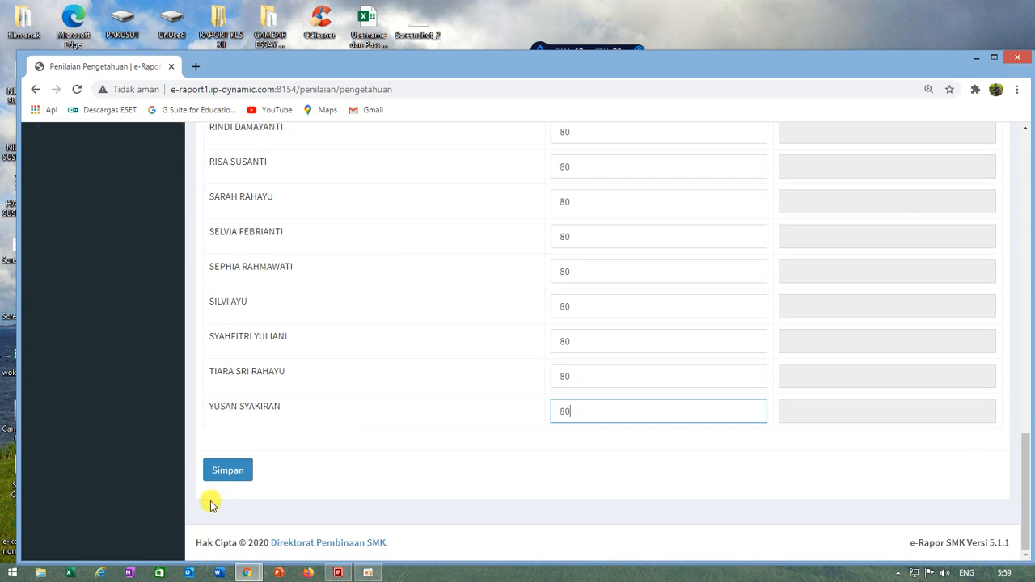
{"action": "left_click", "coordinate": [230, 472]}
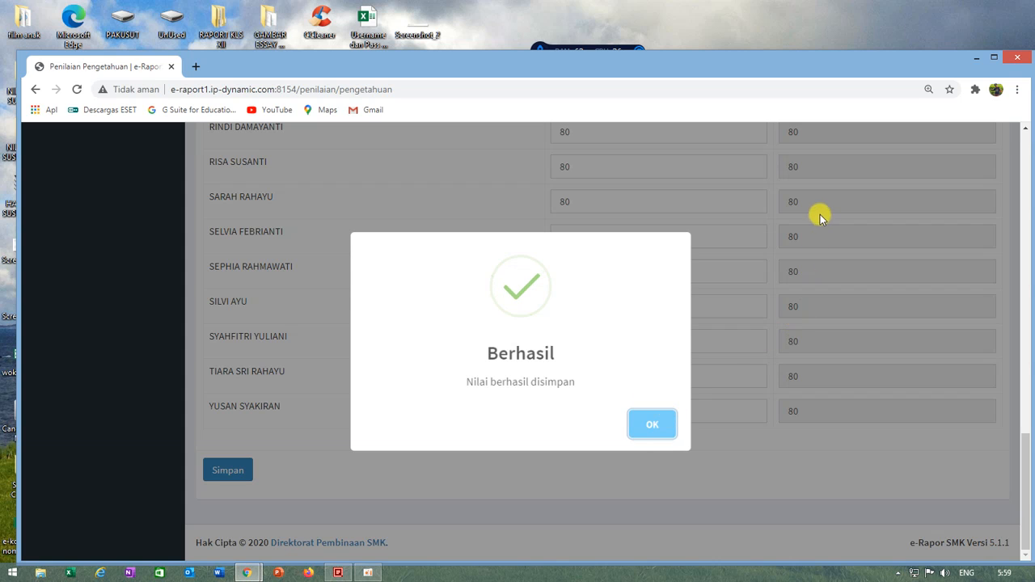
Step: Check the students' Rerata Nilai column and close the save confirmation
{"action": "scroll", "coordinate": [820, 214], "scroll_direction": "up", "scroll_amount": 3}
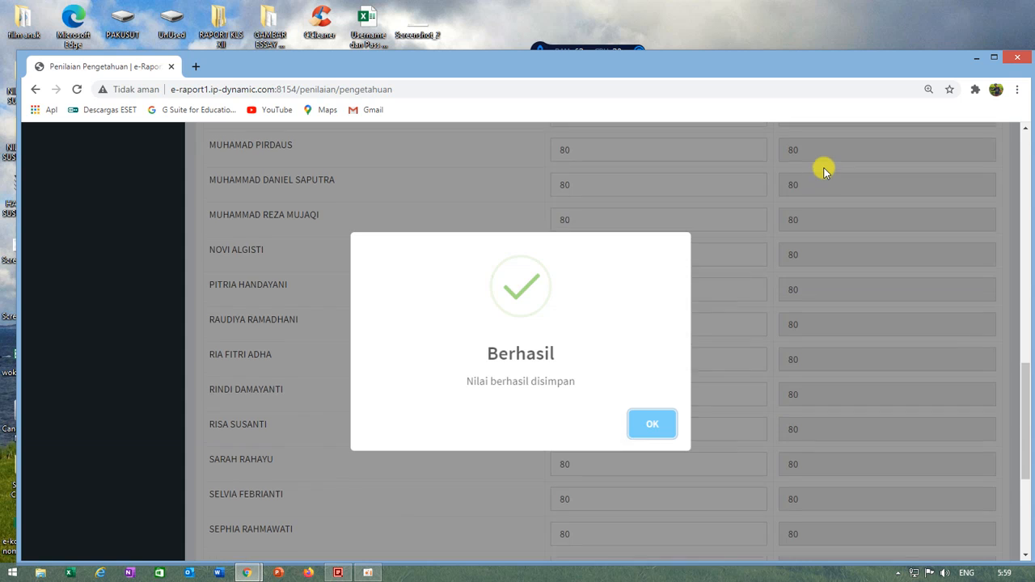
{"action": "scroll", "coordinate": [824, 171], "scroll_direction": "up", "scroll_amount": 3}
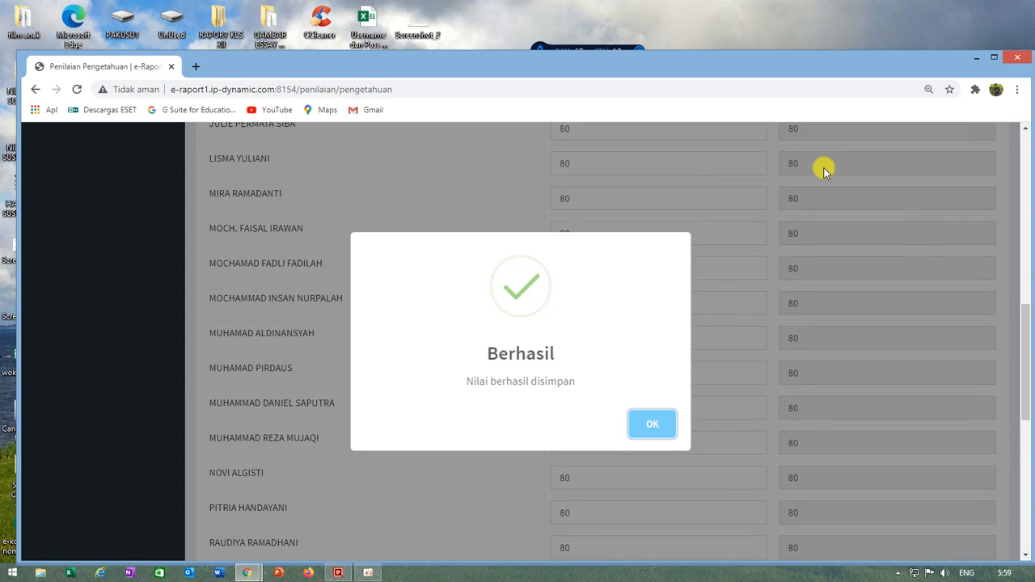
{"action": "scroll", "coordinate": [723, 314], "scroll_direction": "down", "scroll_amount": 2}
{"action": "left_click", "coordinate": [645, 430]}
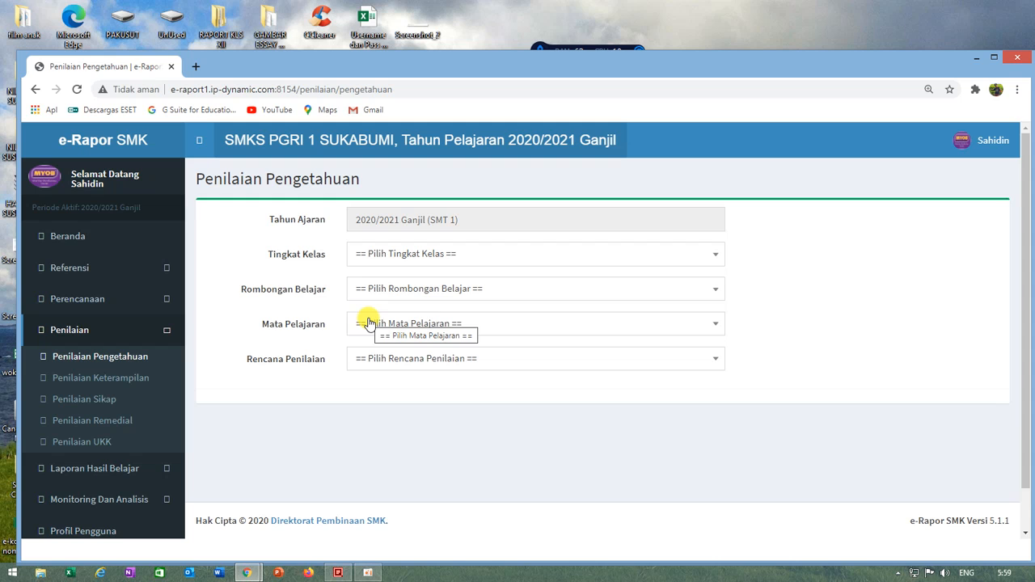
Step: Load the knowledge score sheet for Kelas 12, rombongan belajar XII AKL 2, subject Komputer Akuntansi, assessment plan UAS
{"action": "left_click", "coordinate": [396, 254]}
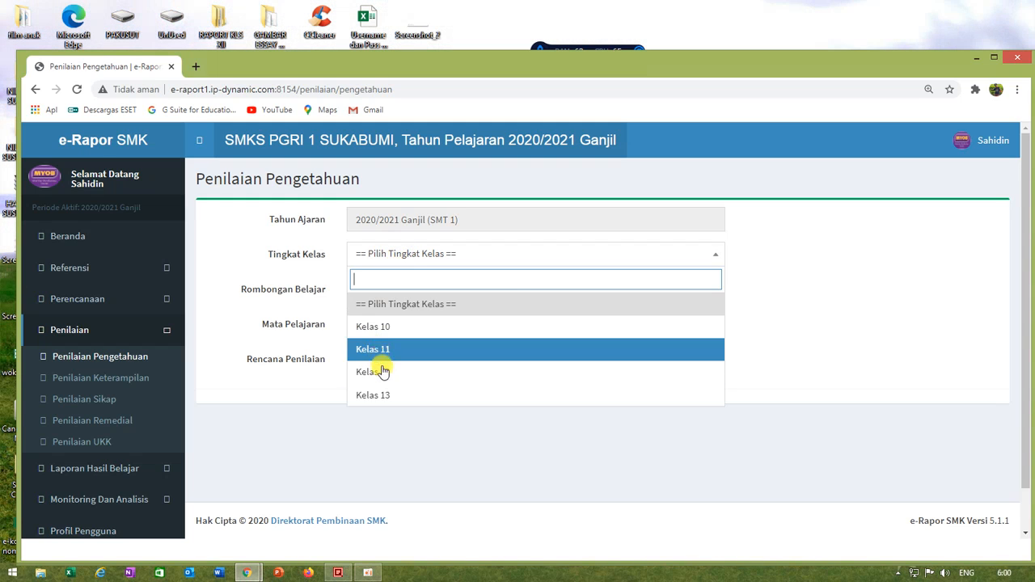
{"action": "left_click", "coordinate": [384, 371]}
{"action": "left_click", "coordinate": [388, 289]}
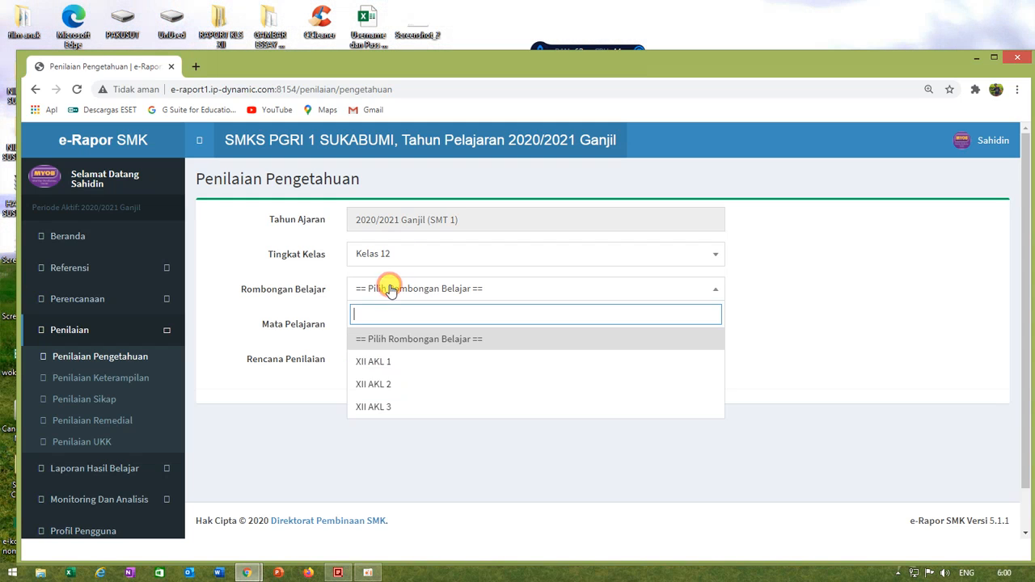
{"action": "left_click", "coordinate": [381, 384]}
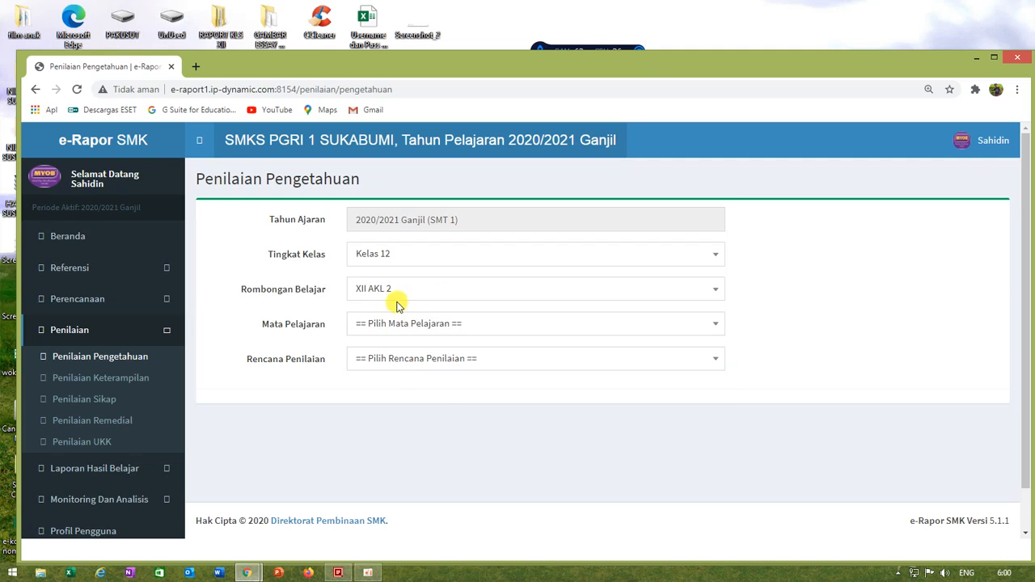
{"action": "left_click", "coordinate": [400, 323]}
{"action": "left_click", "coordinate": [389, 397]}
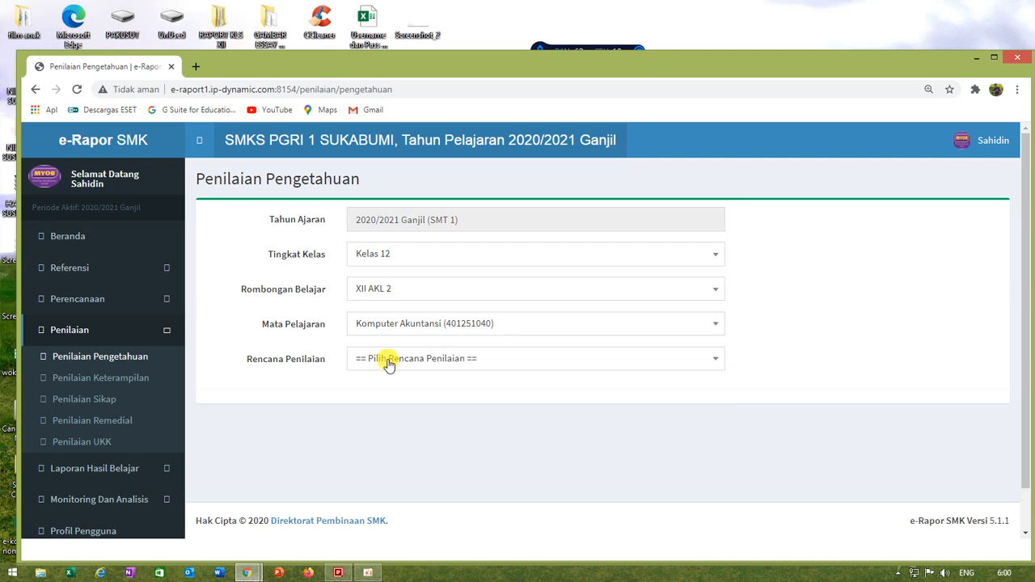
{"action": "left_click", "coordinate": [388, 358]}
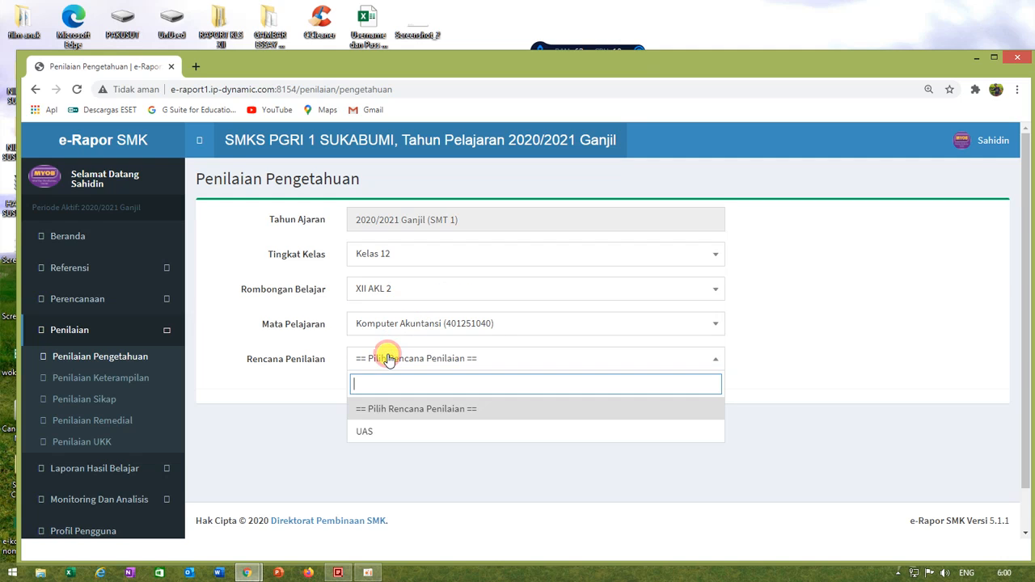
{"action": "left_click", "coordinate": [368, 431]}
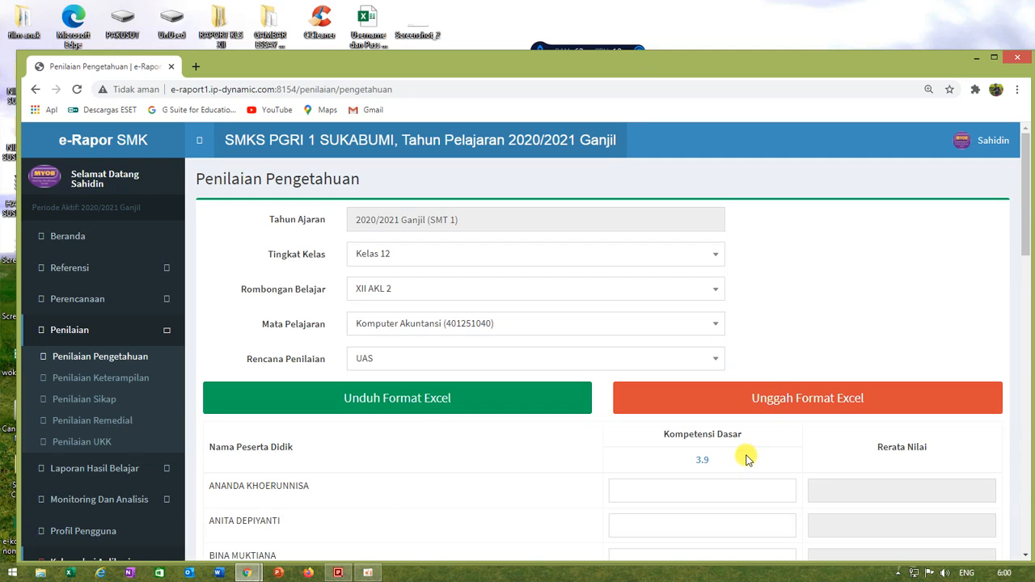
Step: Download the Excel score template for XII AKL 2 and open it in Excel with editing enabled
{"action": "scroll", "coordinate": [723, 469], "scroll_direction": "down", "scroll_amount": 3}
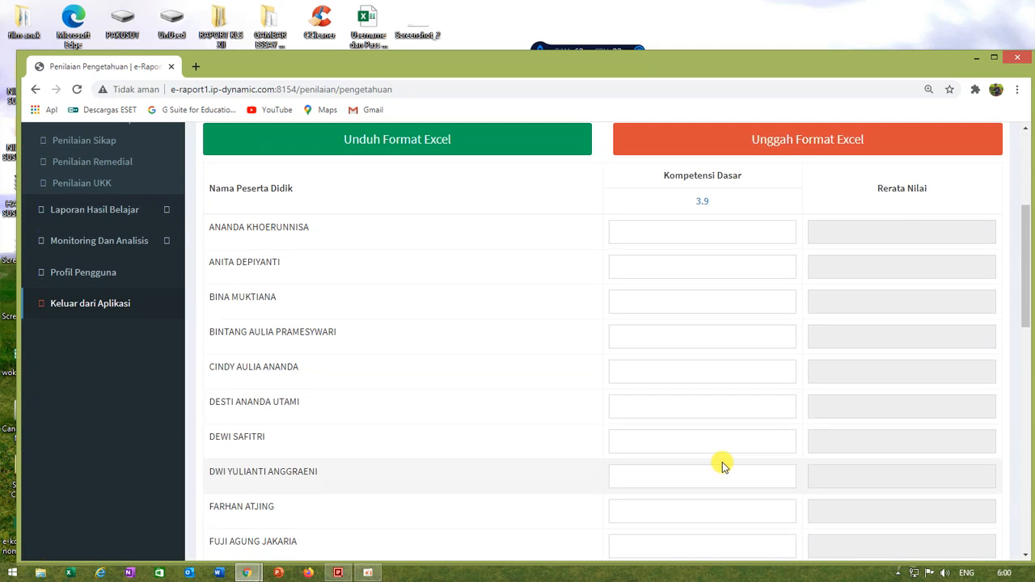
{"action": "scroll", "coordinate": [723, 467], "scroll_direction": "down", "scroll_amount": 6}
{"action": "scroll", "coordinate": [719, 457], "scroll_direction": "up", "scroll_amount": 6}
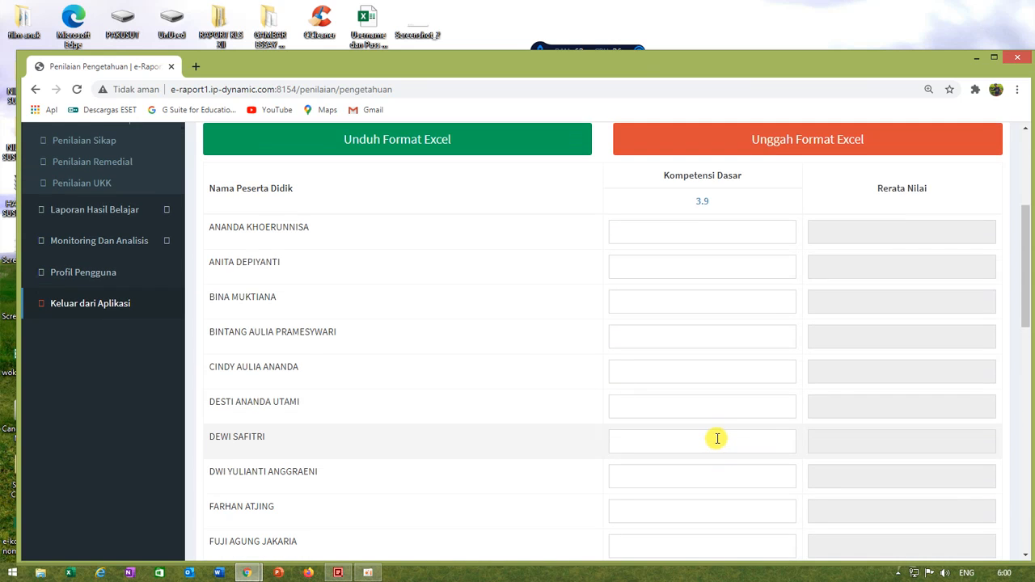
{"action": "scroll", "coordinate": [715, 425], "scroll_direction": "up", "scroll_amount": 3}
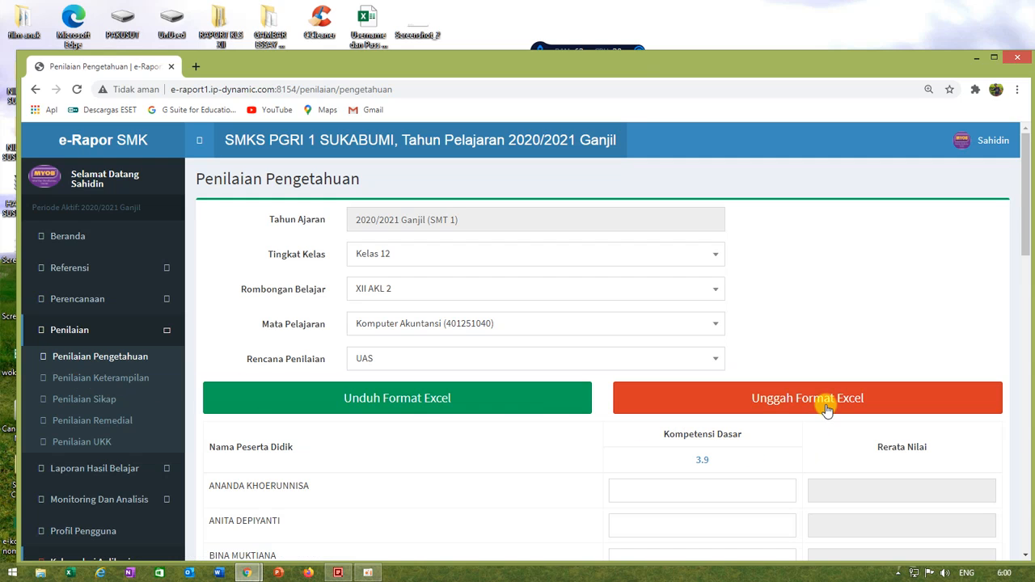
{"action": "scroll", "coordinate": [655, 462], "scroll_direction": "down", "scroll_amount": 2}
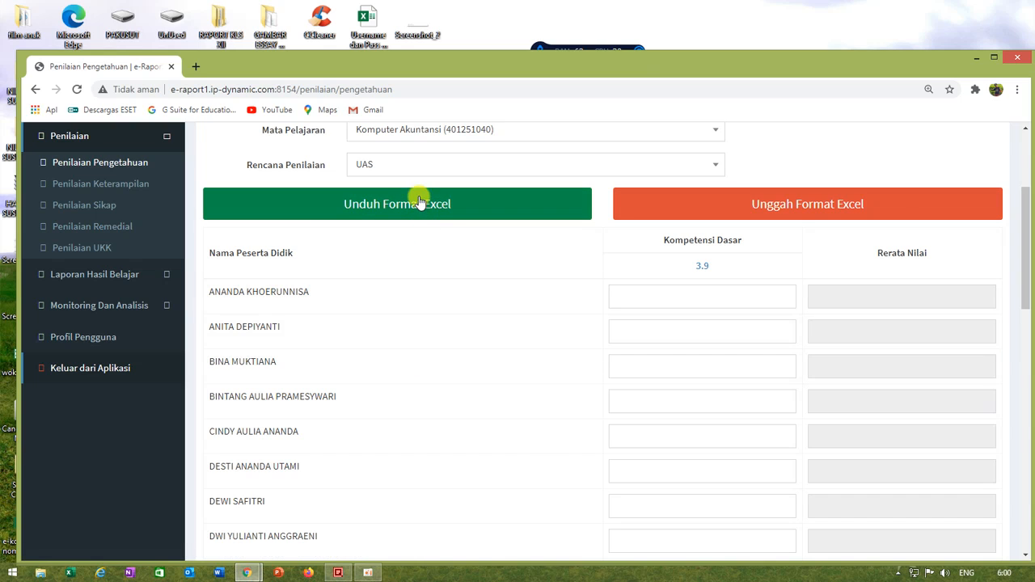
{"action": "left_click", "coordinate": [419, 204]}
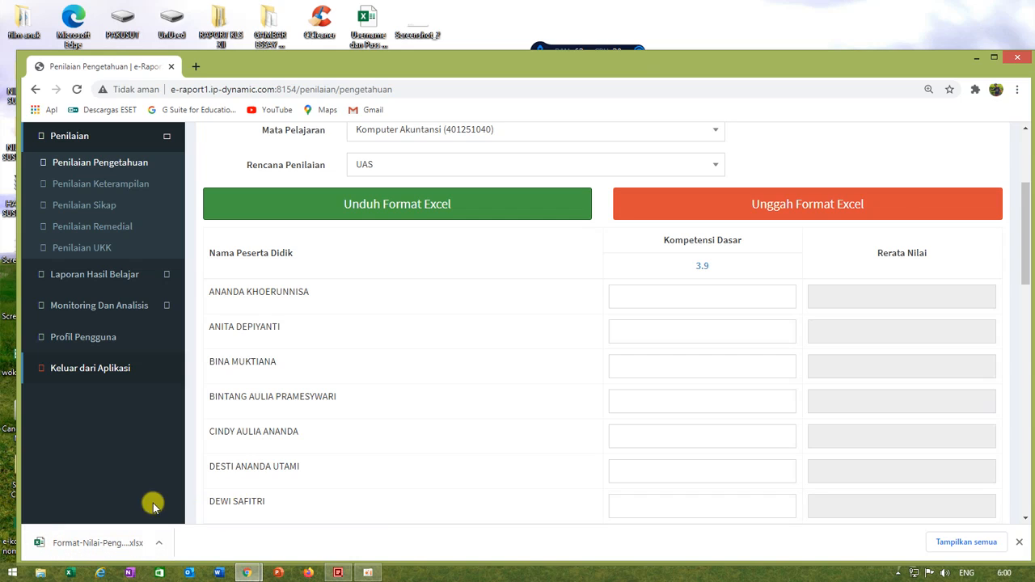
{"action": "left_click", "coordinate": [69, 550]}
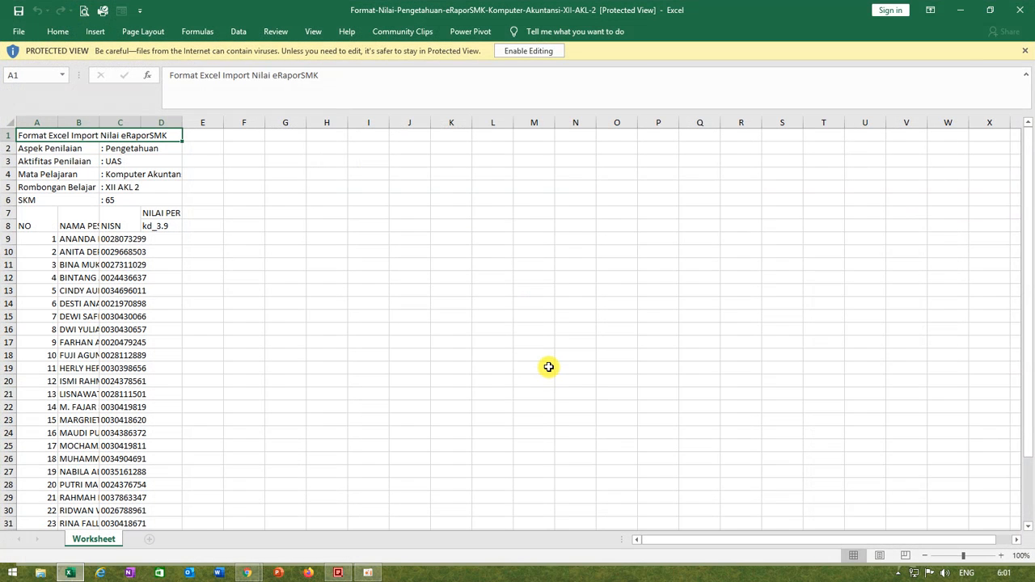
{"action": "left_click", "coordinate": [520, 55]}
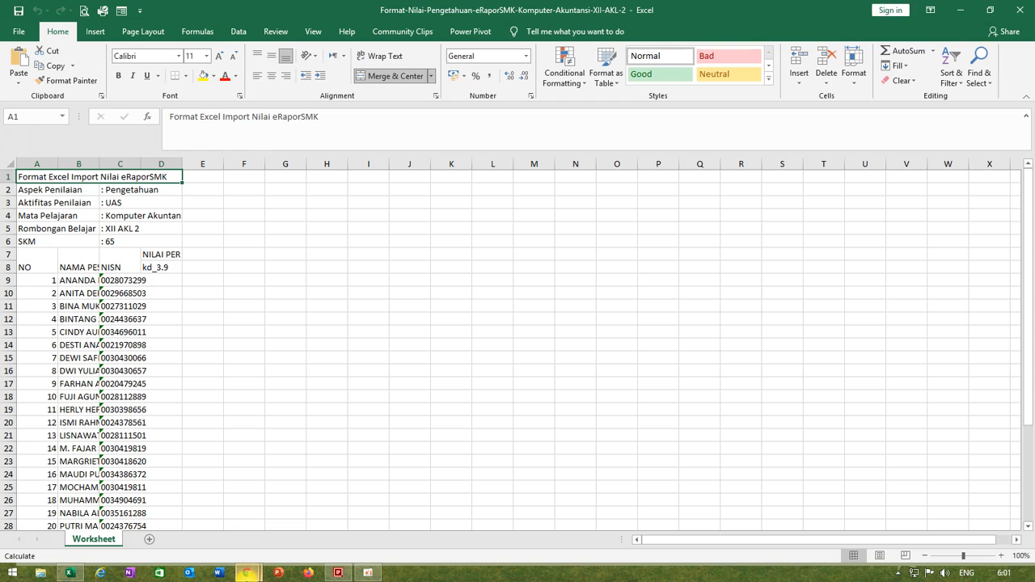
Step: Check the XII AKL 2 grading form in the browser, and return to the Excel template to look through its student rows
{"action": "mouse_move", "coordinate": [247, 574]}
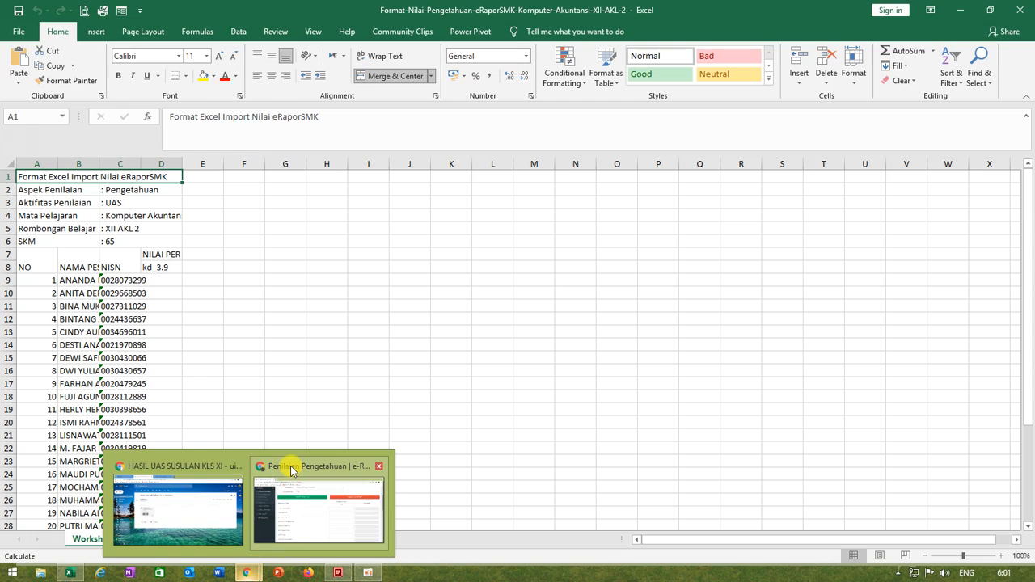
{"action": "left_click", "coordinate": [288, 468]}
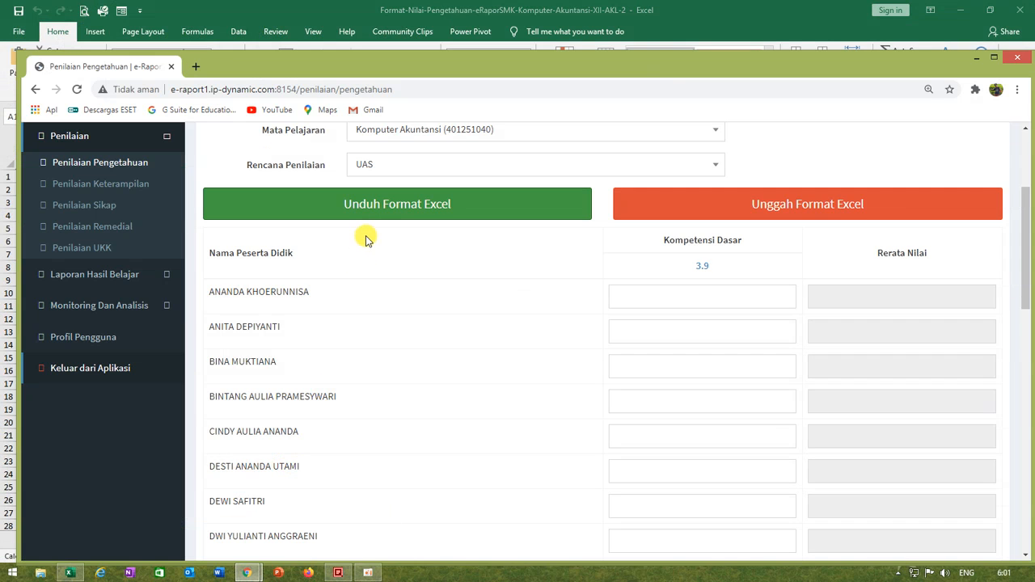
{"action": "scroll", "coordinate": [394, 306], "scroll_direction": "up", "scroll_amount": 2}
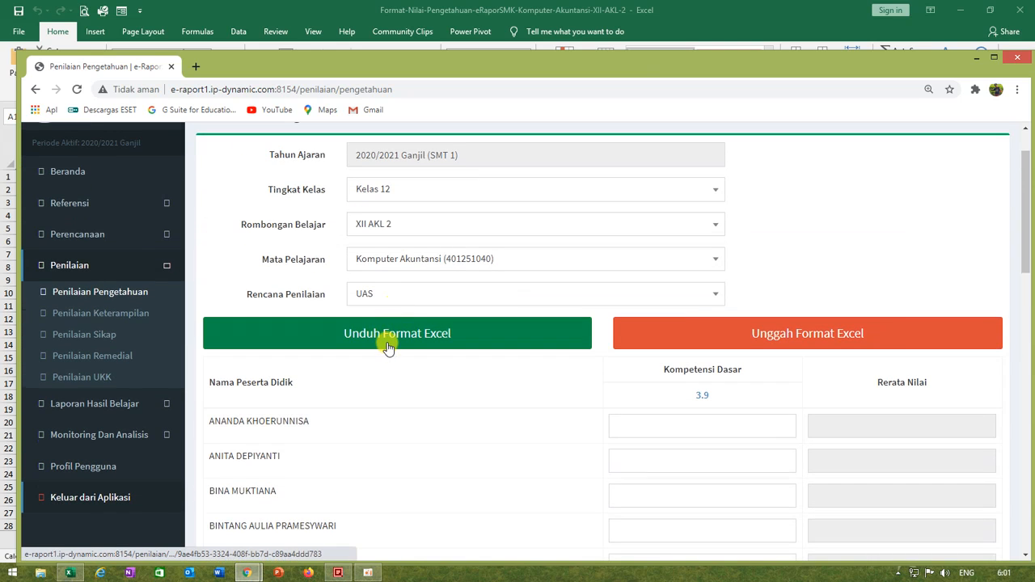
{"action": "scroll", "coordinate": [388, 346], "scroll_direction": "up", "scroll_amount": 1}
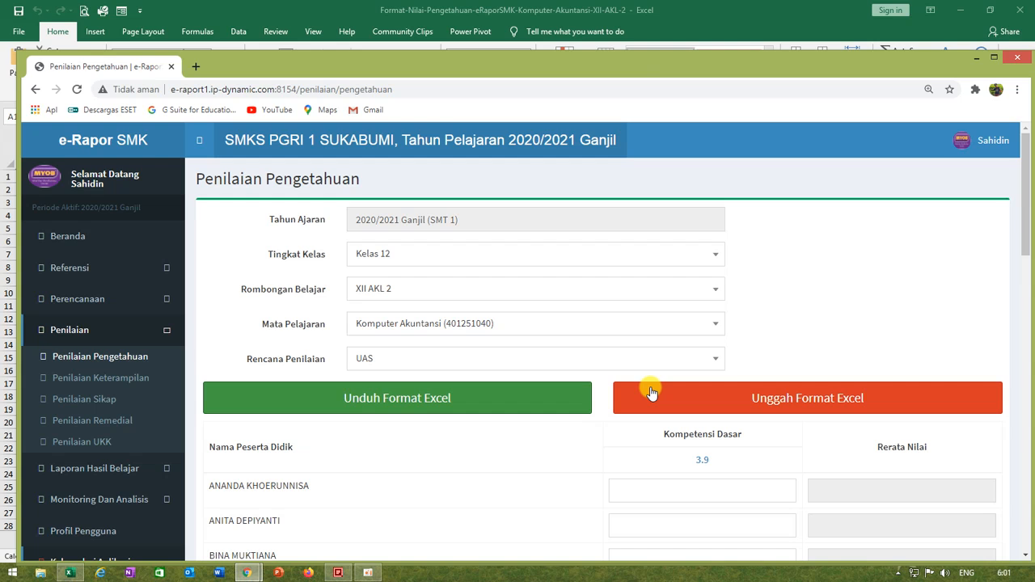
{"action": "left_click", "coordinate": [71, 573]}
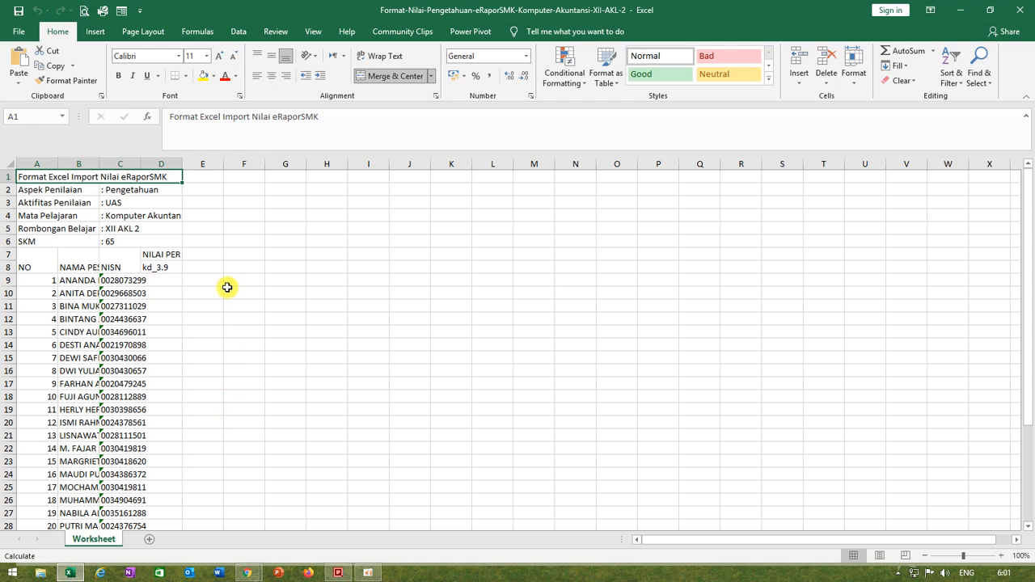
{"action": "scroll", "coordinate": [209, 409], "scroll_direction": "down", "scroll_amount": 6}
{"action": "scroll", "coordinate": [209, 414], "scroll_direction": "up", "scroll_amount": 1}
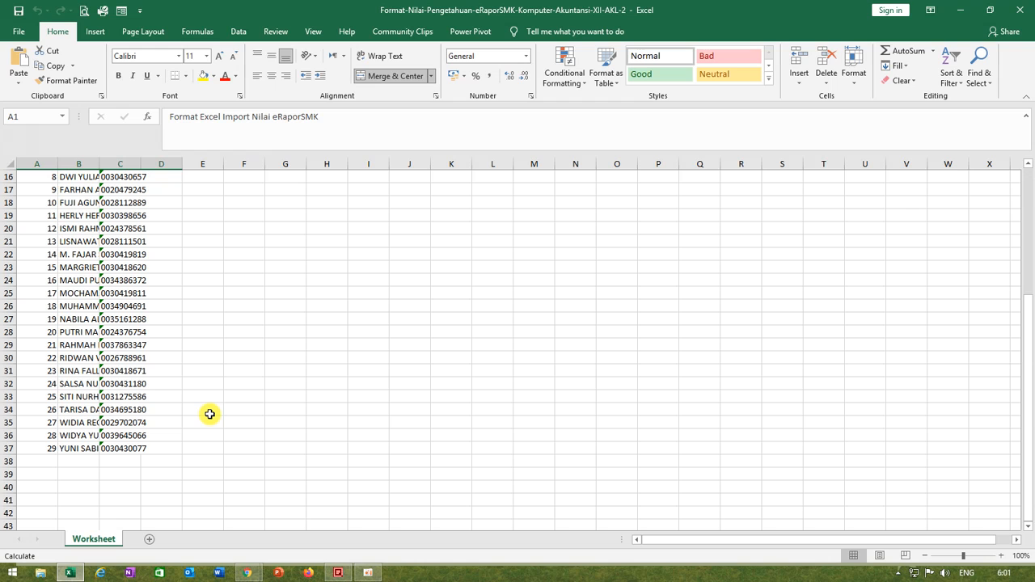
Step: Check the XII AKL 2 grading form in the browser against the template's header, and switch back to Excel
{"action": "scroll", "coordinate": [168, 397], "scroll_direction": "up", "scroll_amount": 5}
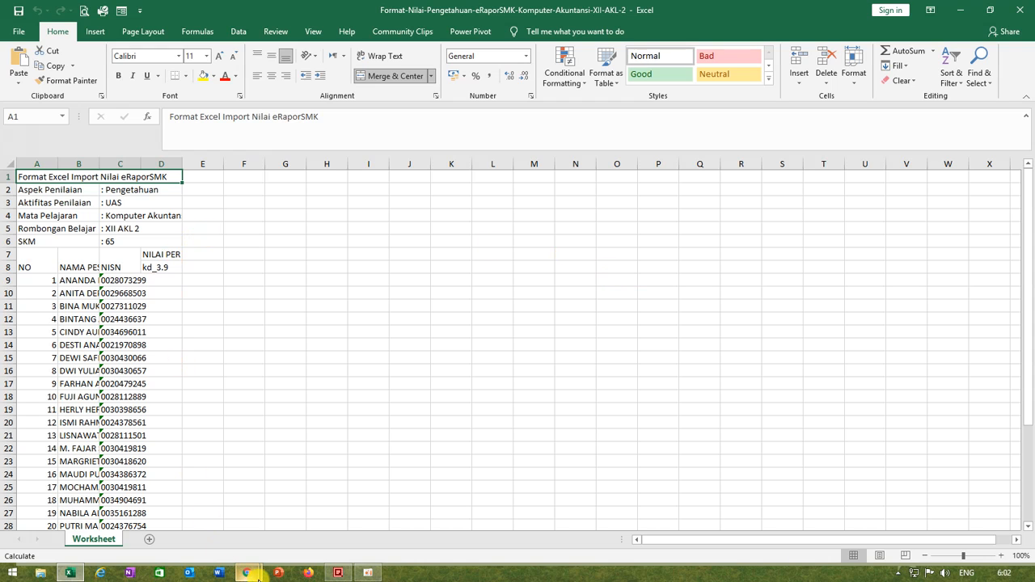
{"action": "mouse_move", "coordinate": [251, 576]}
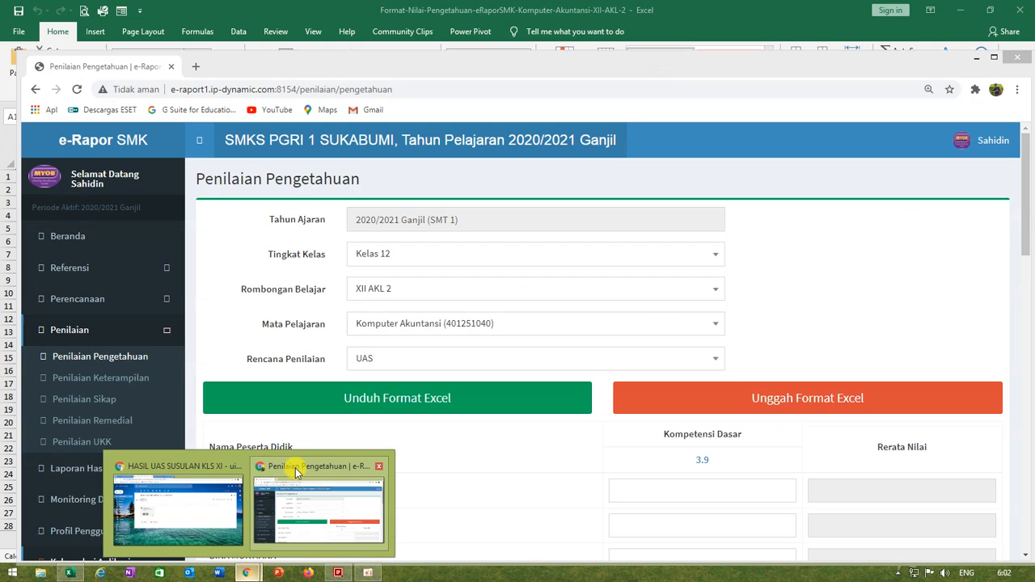
{"action": "left_click", "coordinate": [295, 468]}
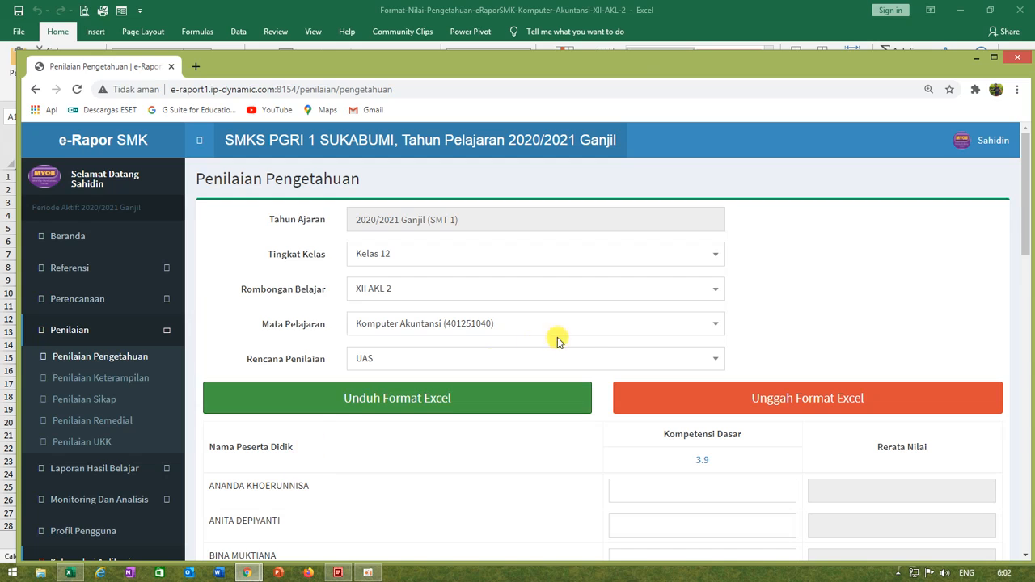
{"action": "left_click", "coordinate": [1005, 141]}
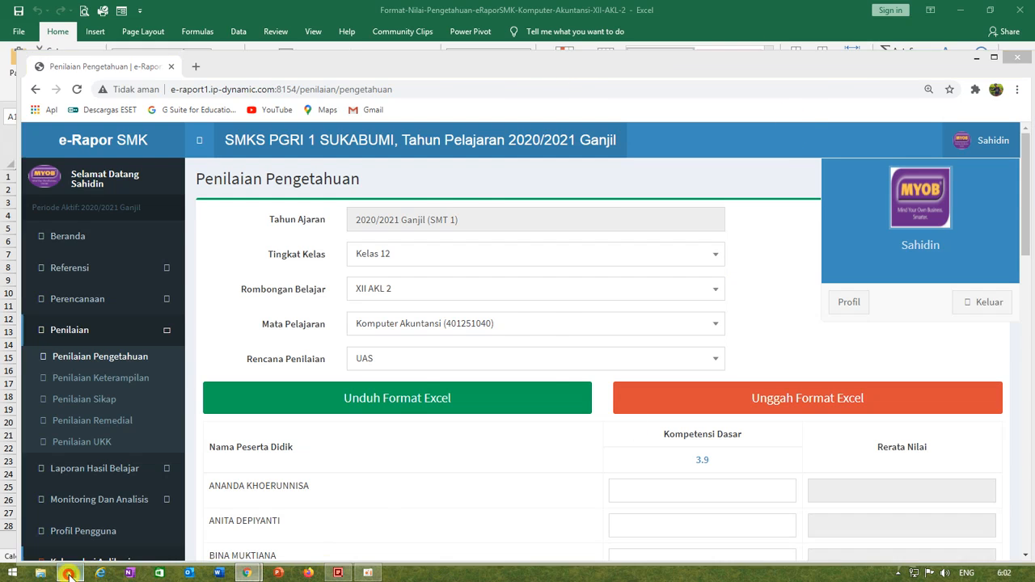
{"action": "left_click", "coordinate": [70, 574]}
Step: Widen the student name column B and the NISN column C, and select cell D9 under kd_3.9
{"action": "left_click_drag", "start_coordinate": [235, 357], "coordinate": [202, 331]}
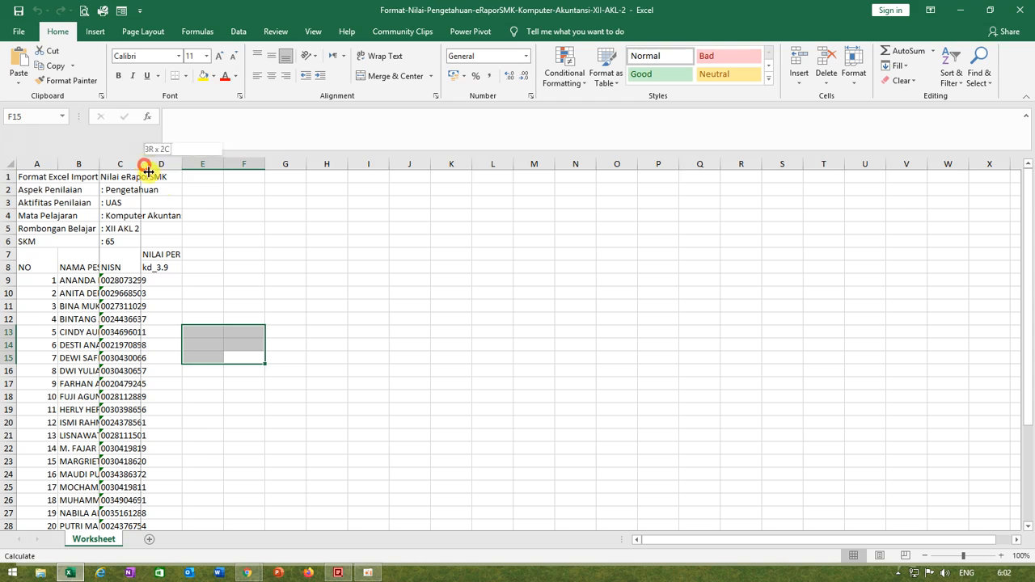
{"action": "double_click", "coordinate": [144, 165]}
{"action": "left_click_drag", "start_coordinate": [99, 164], "coordinate": [149, 164]}
{"action": "left_click", "coordinate": [256, 397]}
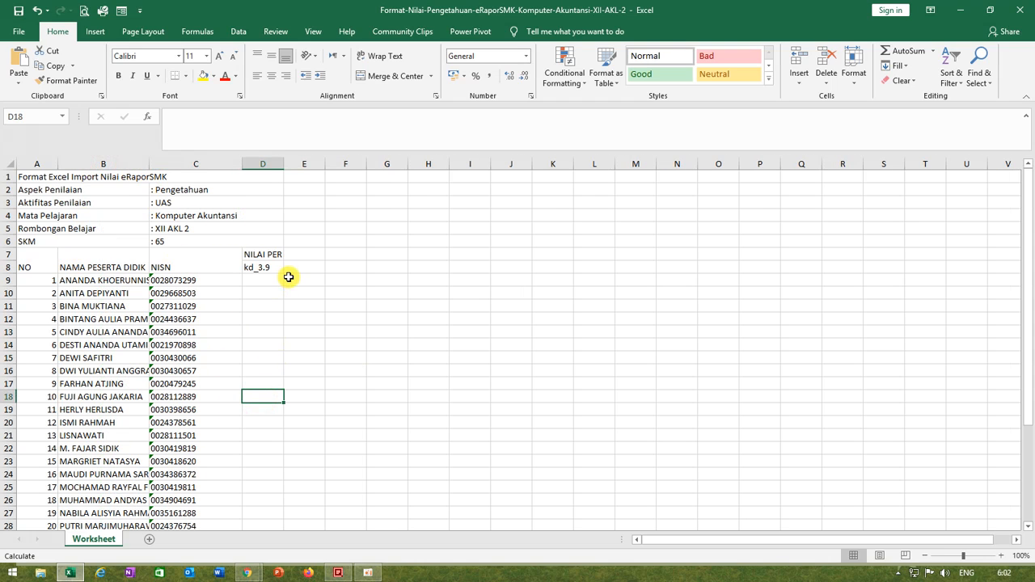
{"action": "left_click", "coordinate": [280, 282]}
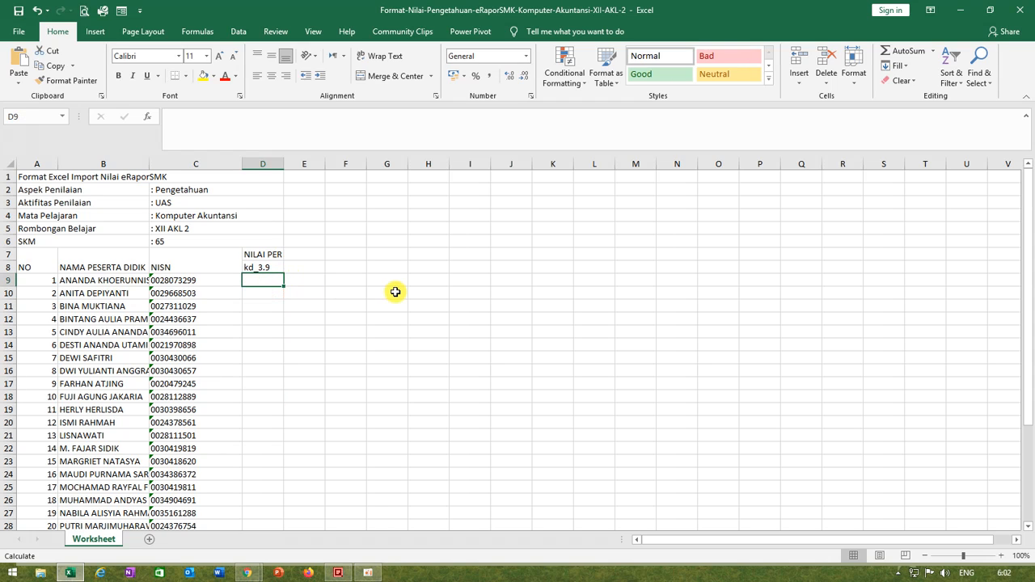
{"action": "type", "text": "8"}
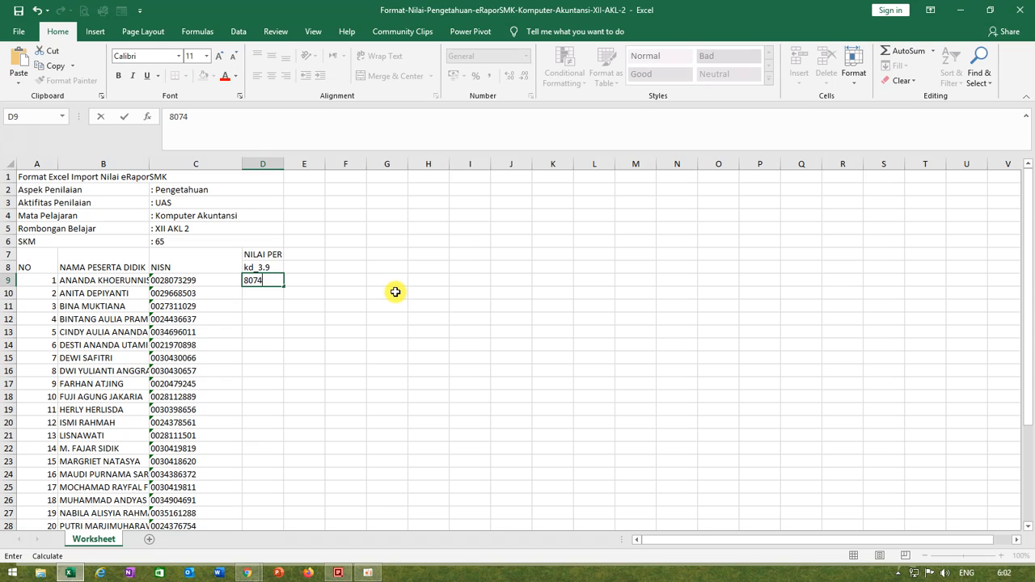
{"action": "type", "text": "074"}
{"action": "key", "text": "ctrl+Return"}
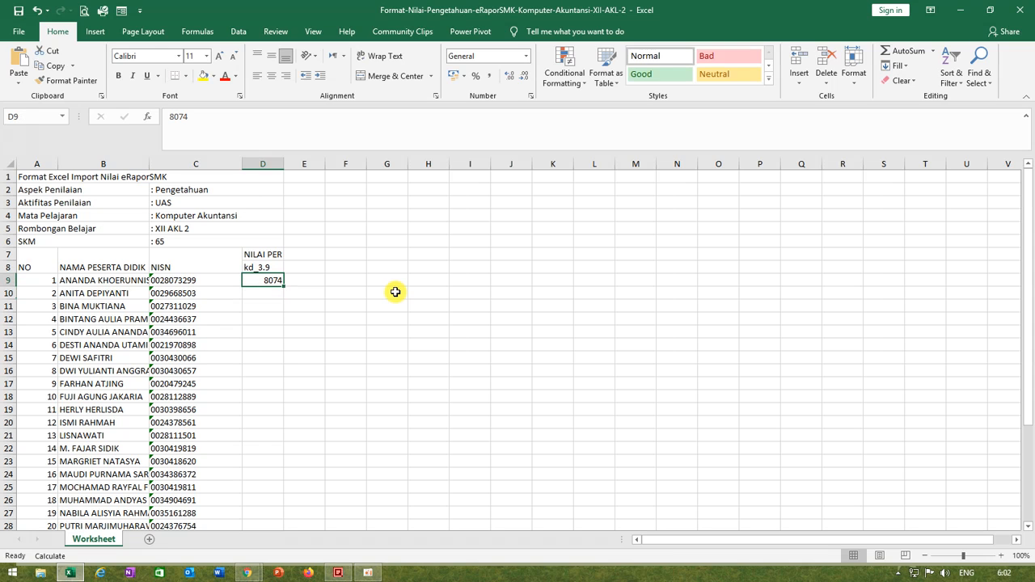
Step: Enter the kd_3.9 scores 80 in D9 and 74 in D10 for the first two students
{"action": "type", "text": "80"}
{"action": "key", "text": "Return"}
{"action": "type", "text": "7"}
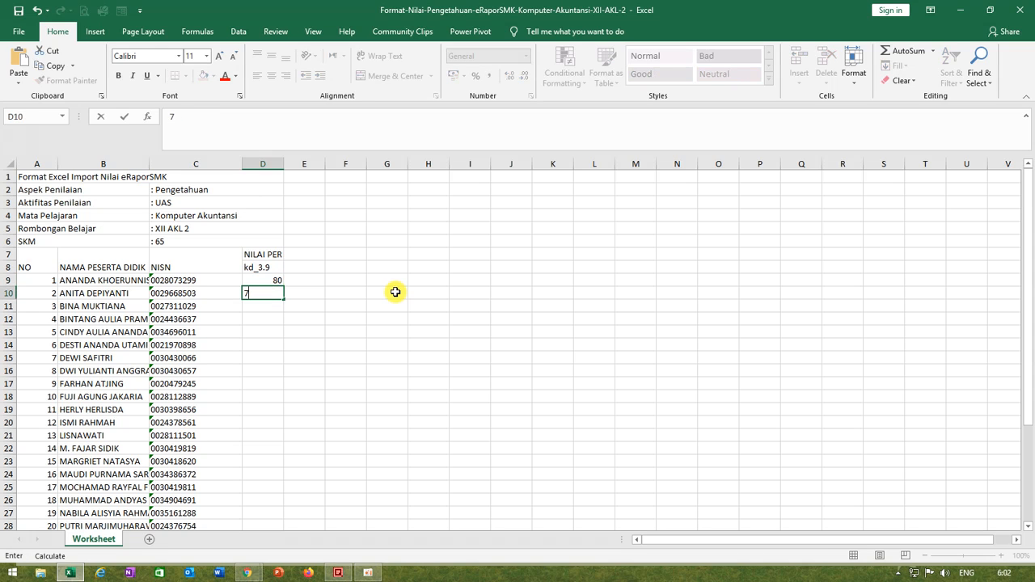
{"action": "type", "text": "4"}
{"action": "key", "text": "Return"}
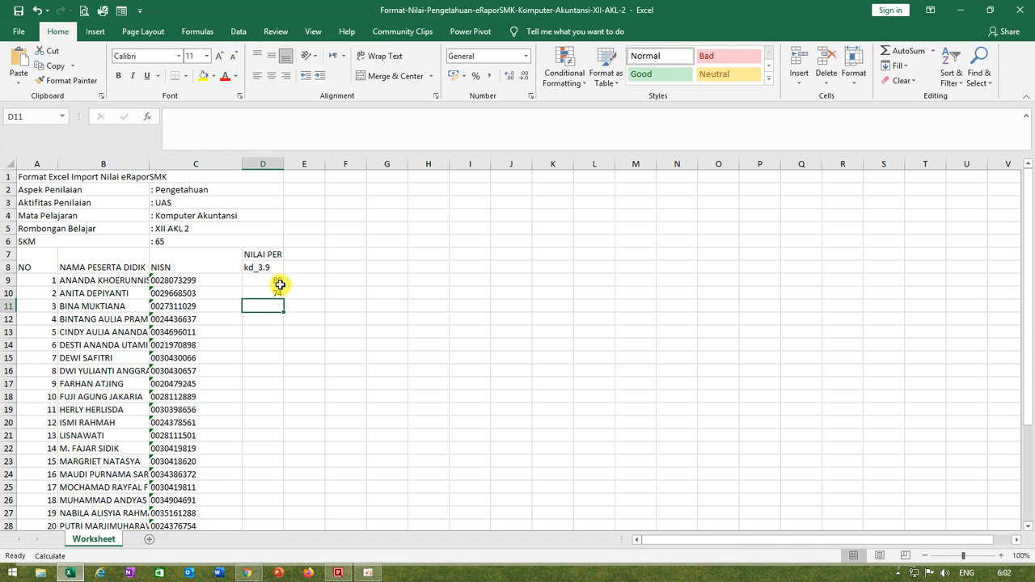
Step: Copy the scores 80 and 74 from D9:D10 into the kd_3.9 cells of the third and fourth students
{"action": "left_click_drag", "start_coordinate": [276, 281], "coordinate": [274, 295]}
{"action": "key", "text": "ctrl+c"}
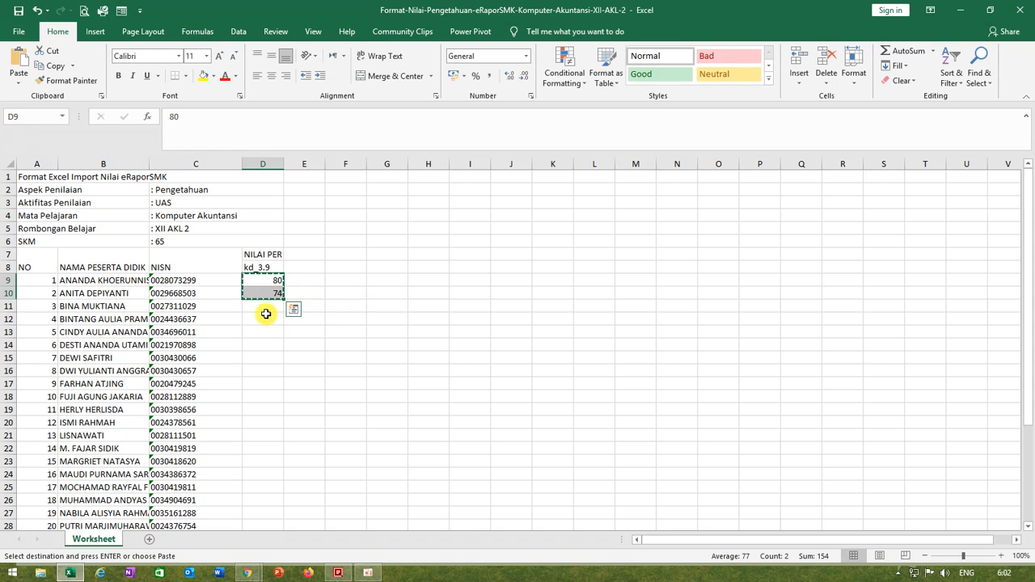
{"action": "left_click_drag", "start_coordinate": [262, 308], "coordinate": [268, 354]}
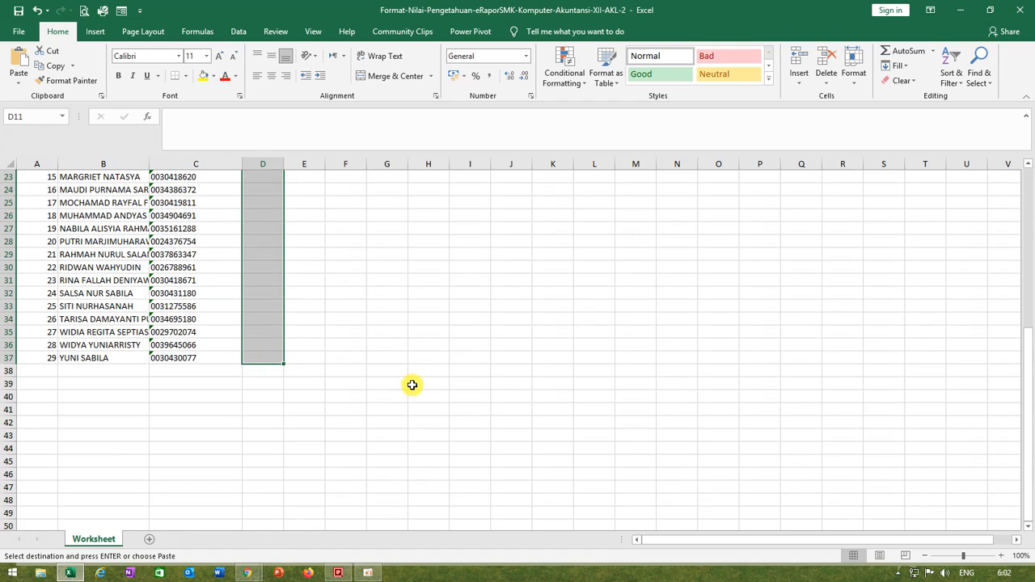
{"action": "scroll", "coordinate": [414, 386], "scroll_direction": "up", "scroll_amount": 1}
{"action": "key", "text": "ctrl+v"}
{"action": "left_click", "coordinate": [339, 383]}
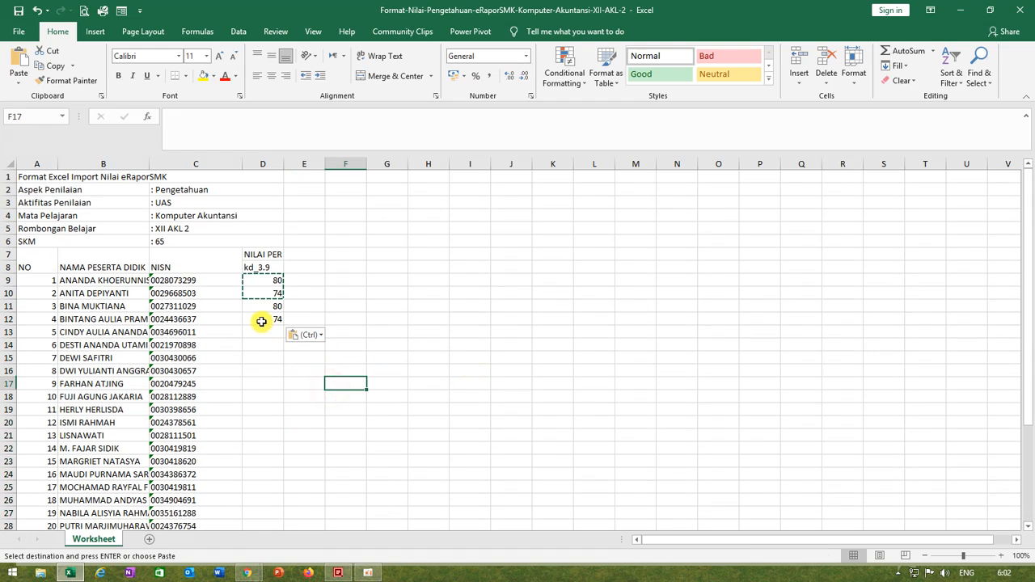
Step: Copy the score 74 from D12 into D13:D37 for all the remaining students
{"action": "left_click", "coordinate": [274, 322]}
{"action": "key", "text": "ctrl+c"}
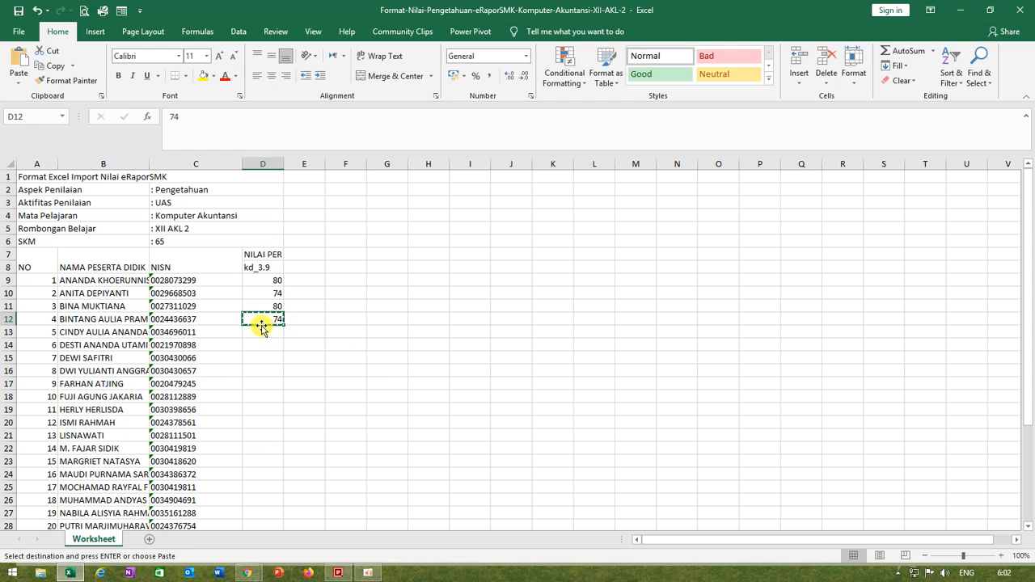
{"action": "left_click_drag", "start_coordinate": [260, 331], "coordinate": [263, 497]}
{"action": "key", "text": "ctrl+v"}
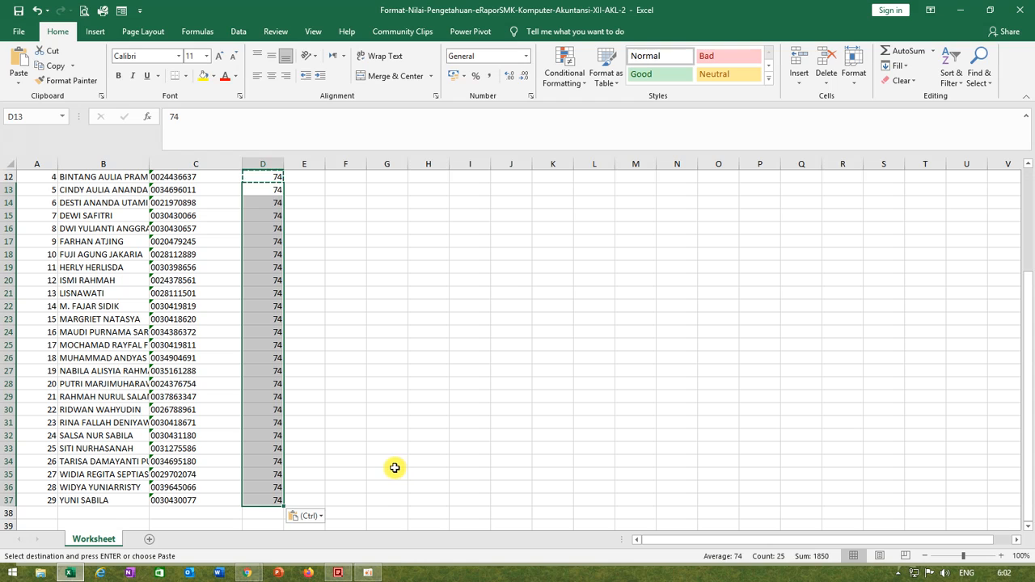
{"action": "left_click", "coordinate": [434, 384]}
{"action": "scroll", "coordinate": [388, 386], "scroll_direction": "up", "scroll_amount": 4}
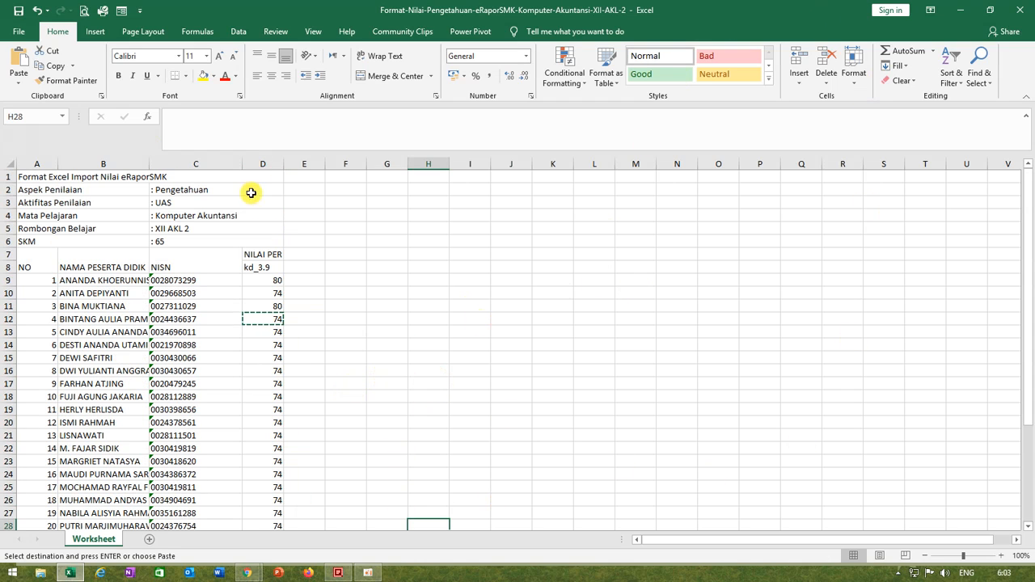
Step: Save the filled template, including a copy with the same name on drive DATAnew (E:), and close Excel
{"action": "left_click", "coordinate": [21, 12]}
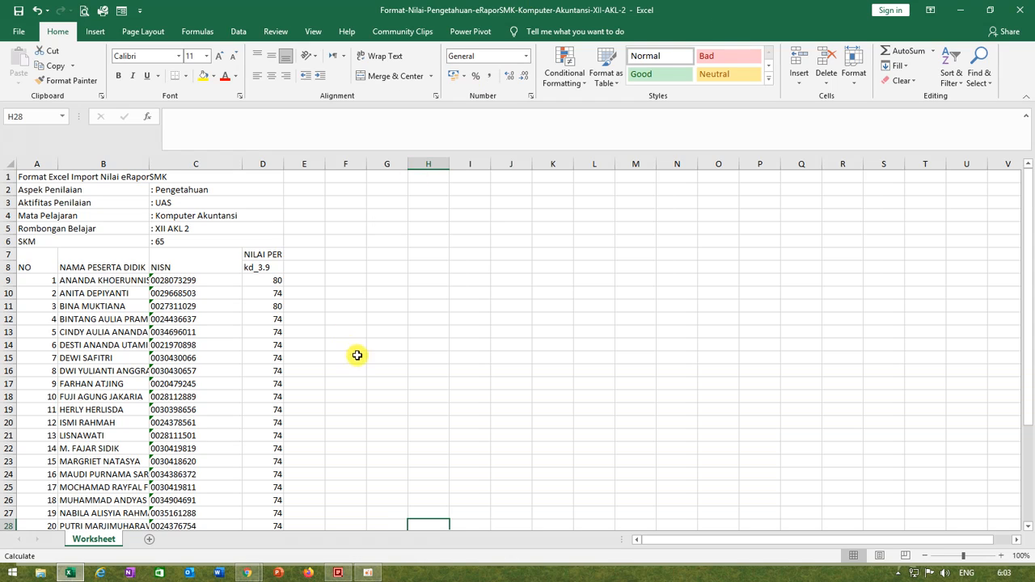
{"action": "left_click", "coordinate": [16, 35]}
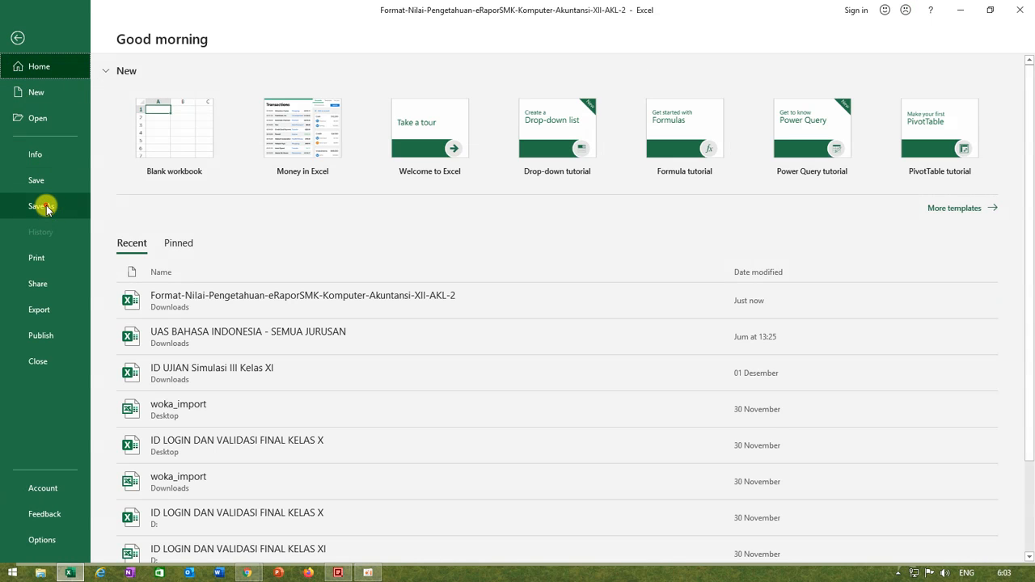
{"action": "left_click", "coordinate": [46, 207]}
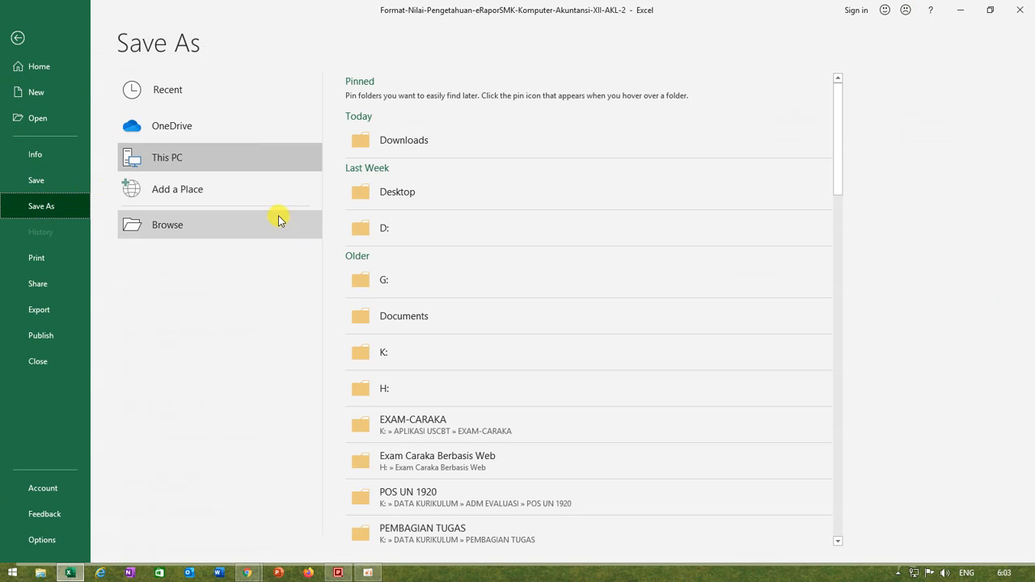
{"action": "left_click", "coordinate": [186, 228]}
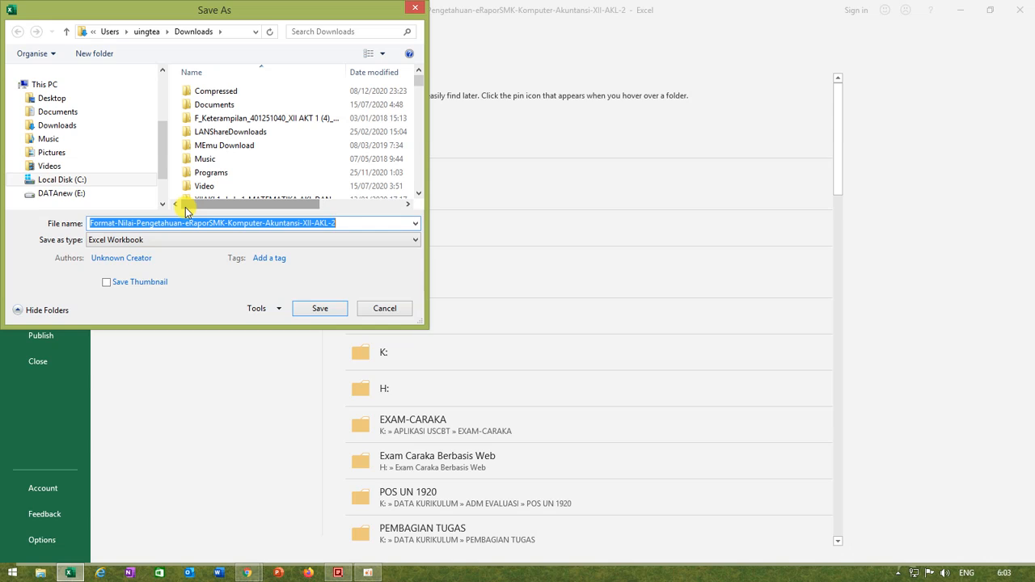
{"action": "scroll", "coordinate": [162, 135], "scroll_direction": "down", "scroll_amount": 1}
{"action": "scroll", "coordinate": [163, 142], "scroll_direction": "up", "scroll_amount": 1}
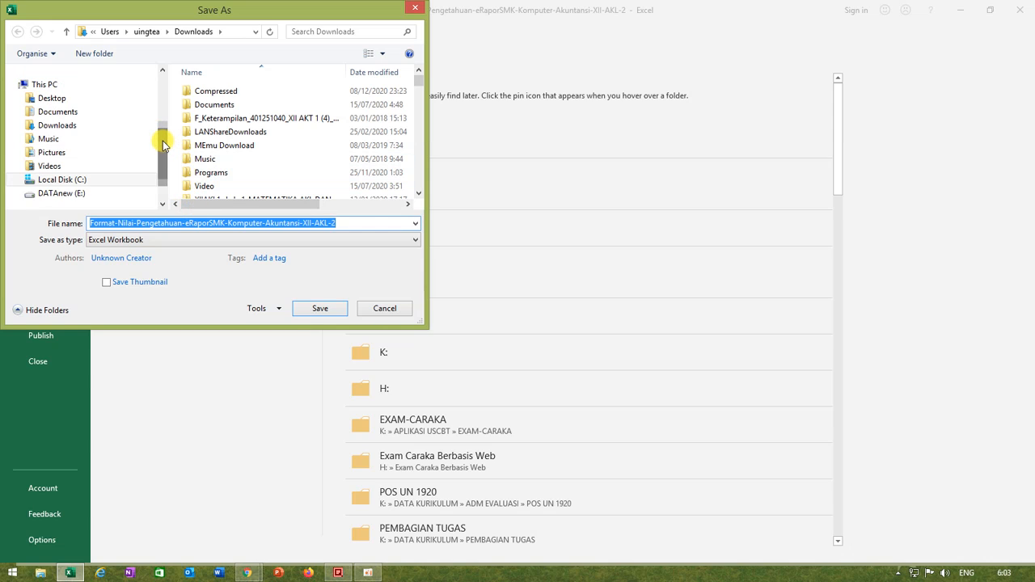
{"action": "left_click", "coordinate": [80, 195]}
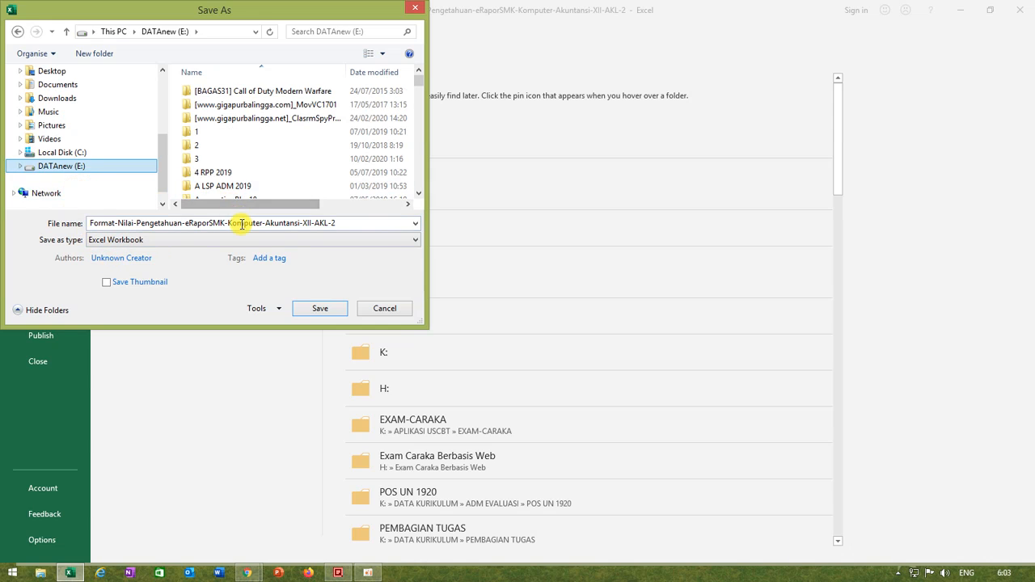
{"action": "double_click", "coordinate": [192, 137]}
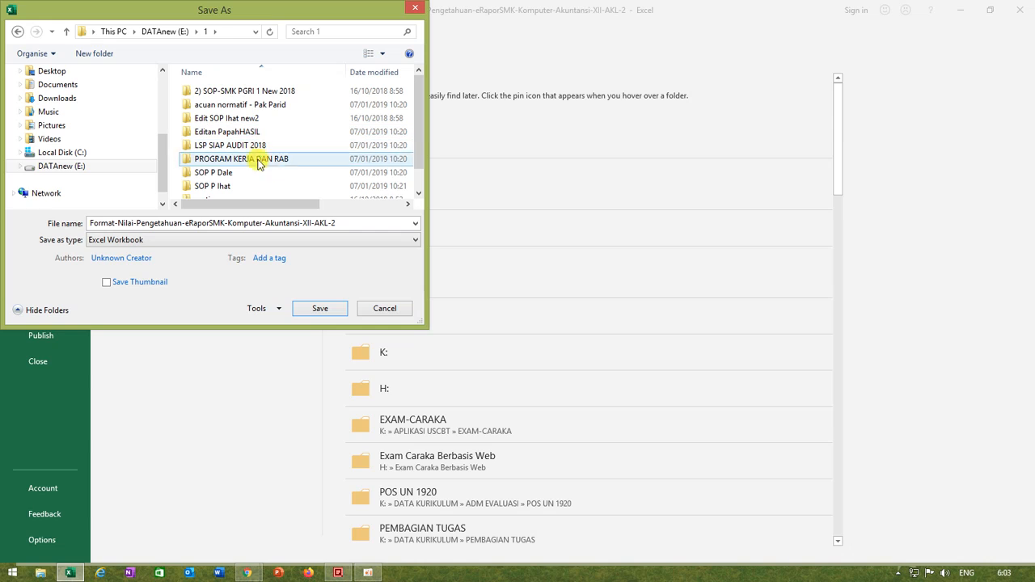
{"action": "left_click", "coordinate": [67, 32]}
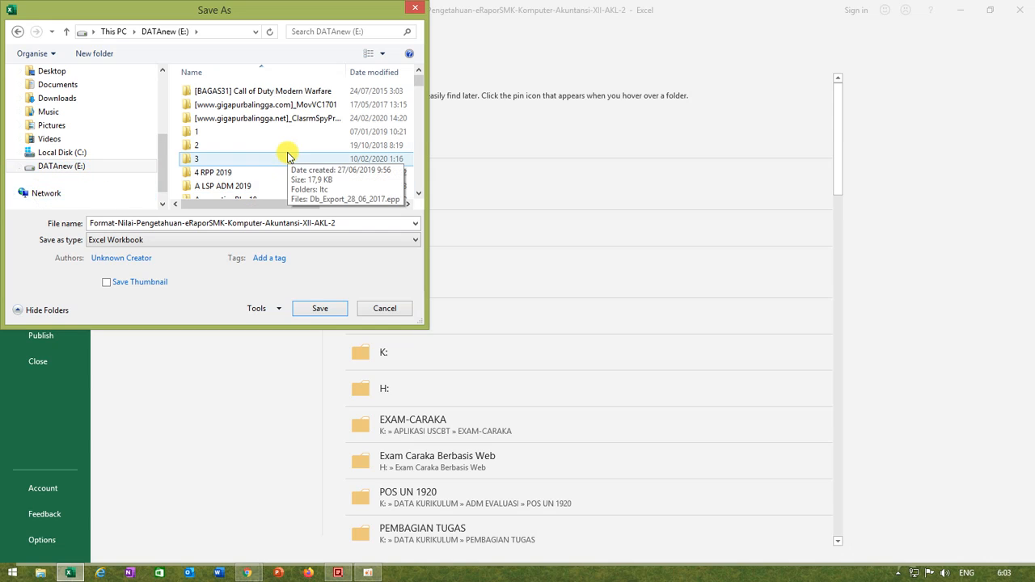
{"action": "left_click", "coordinate": [323, 310]}
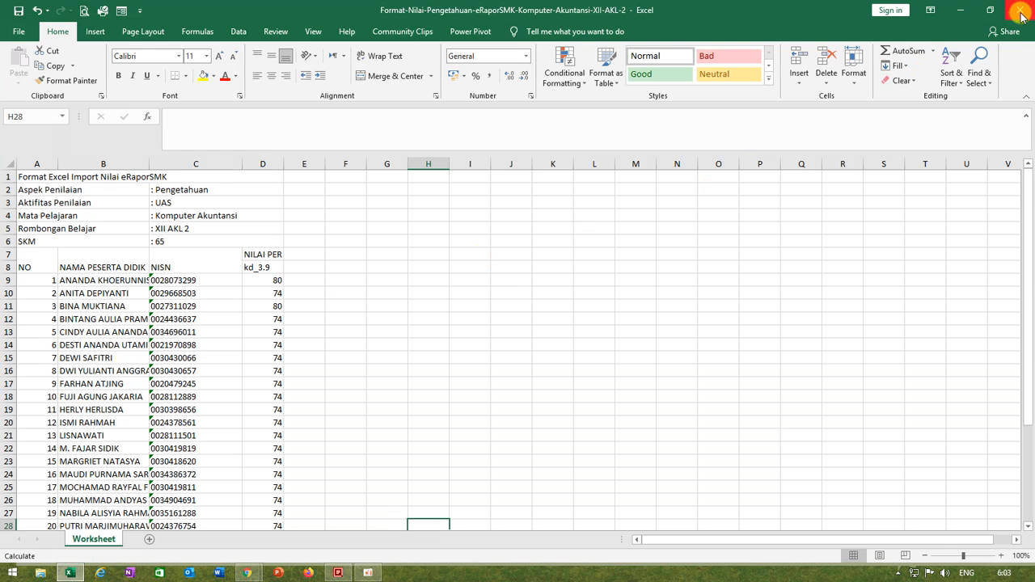
{"action": "mouse_move", "coordinate": [1021, 16]}
{"action": "left_click", "coordinate": [1022, 16]}
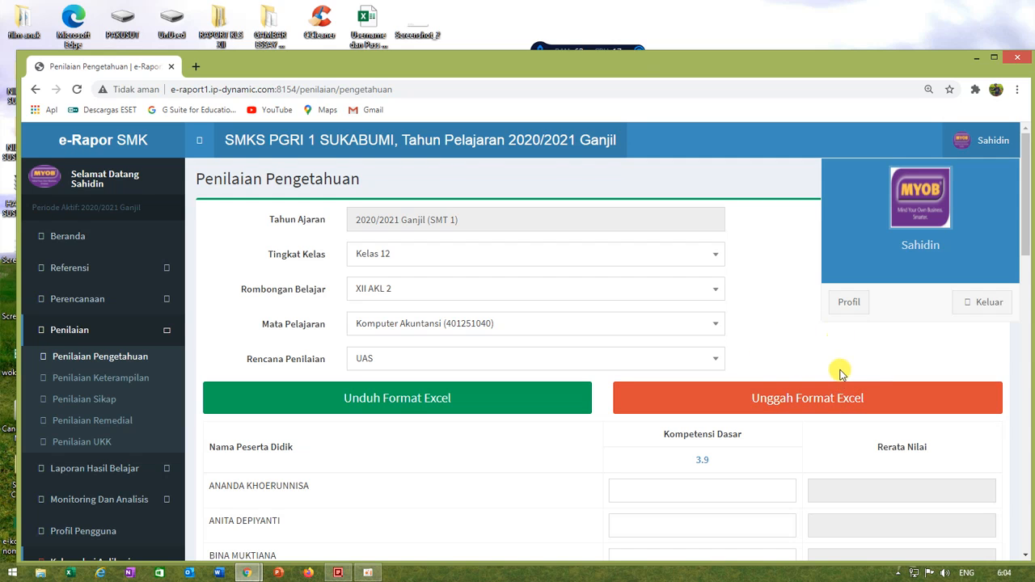
Step: Upload Format-Nilai-Pengetahuan-eRaporSMK-Komputer-Akuntansi-XII-AKL-2 from DATAnew (E:) to the grading form and check the imported scores through the last student
{"action": "scroll", "coordinate": [833, 363], "scroll_direction": "down", "scroll_amount": 2}
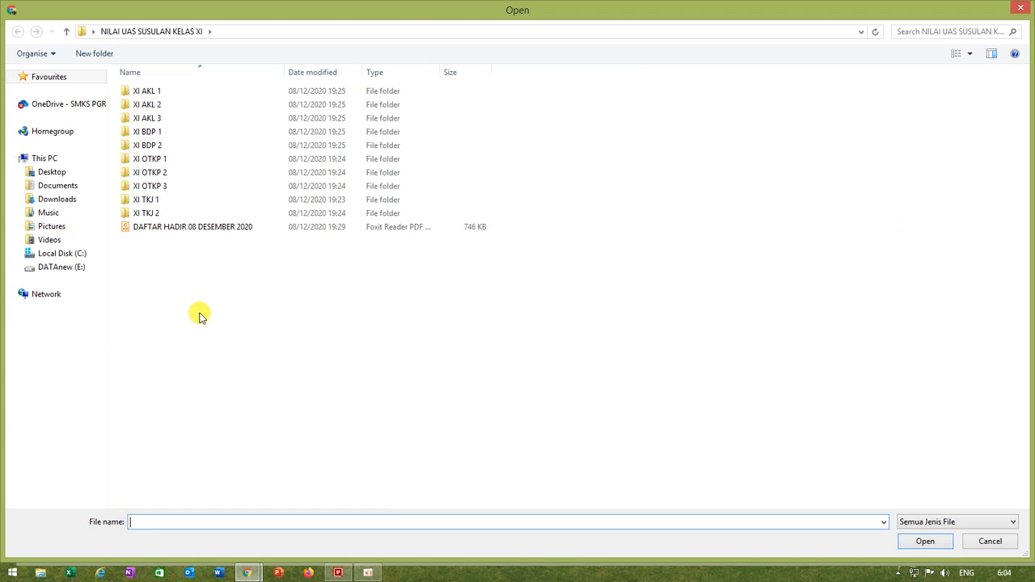
{"action": "left_click", "coordinate": [55, 266]}
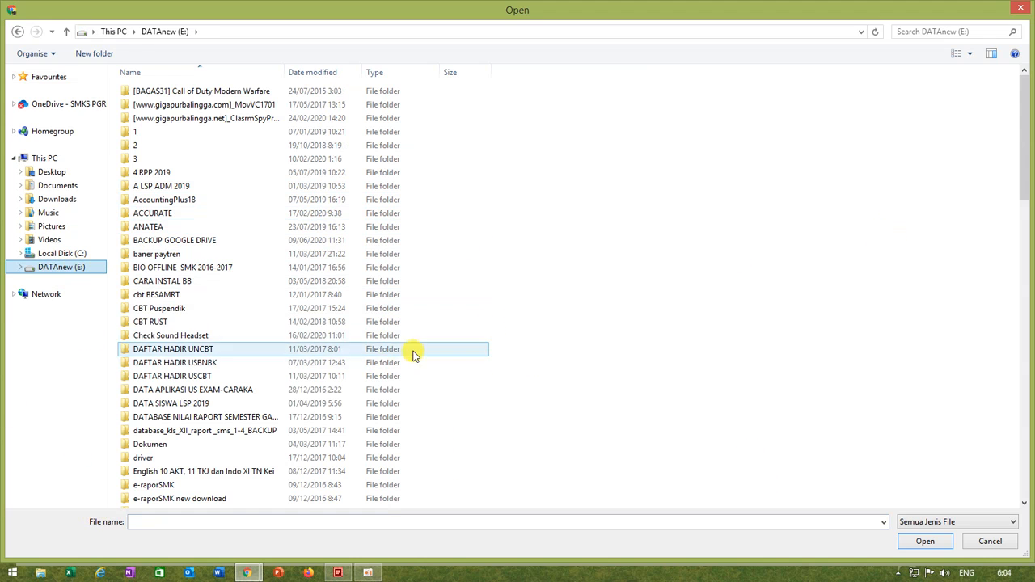
{"action": "left_click", "coordinate": [857, 173]}
{"action": "scroll", "coordinate": [857, 173], "scroll_direction": "down", "scroll_amount": 14}
{"action": "scroll", "coordinate": [619, 311], "scroll_direction": "down", "scroll_amount": 11}
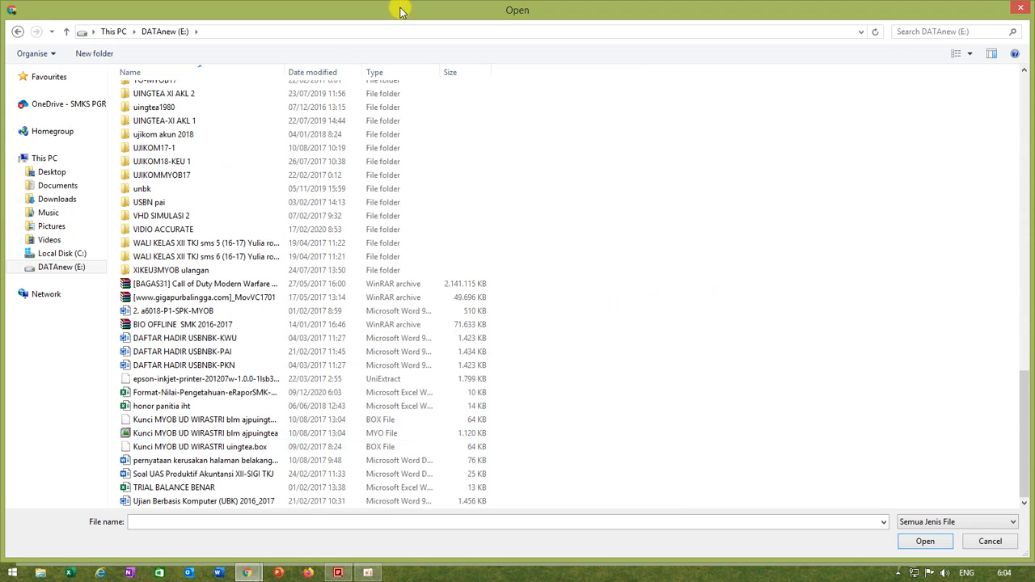
{"action": "left_click_drag", "start_coordinate": [429, 72], "coordinate": [563, 72]}
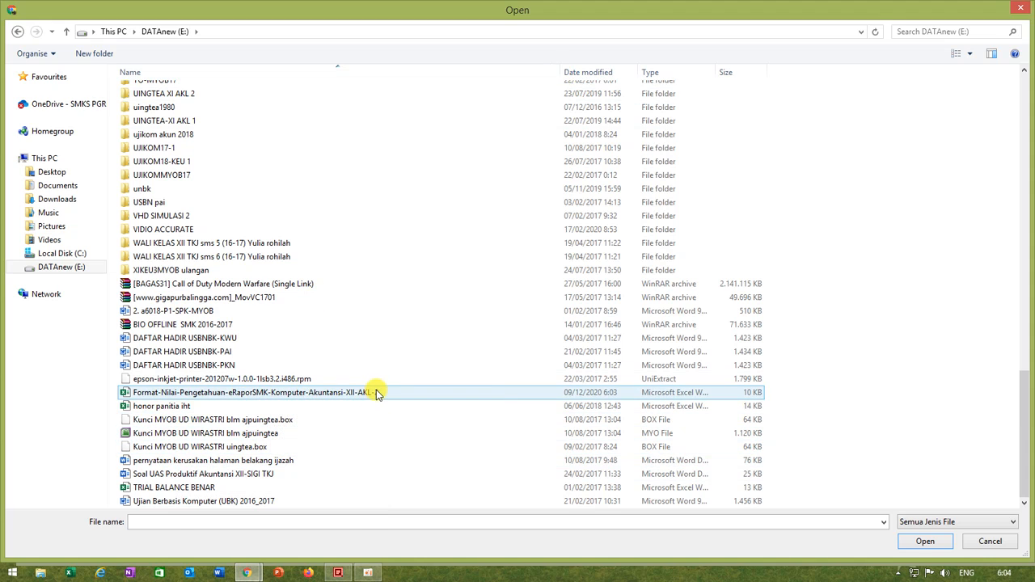
{"action": "left_click", "coordinate": [370, 395]}
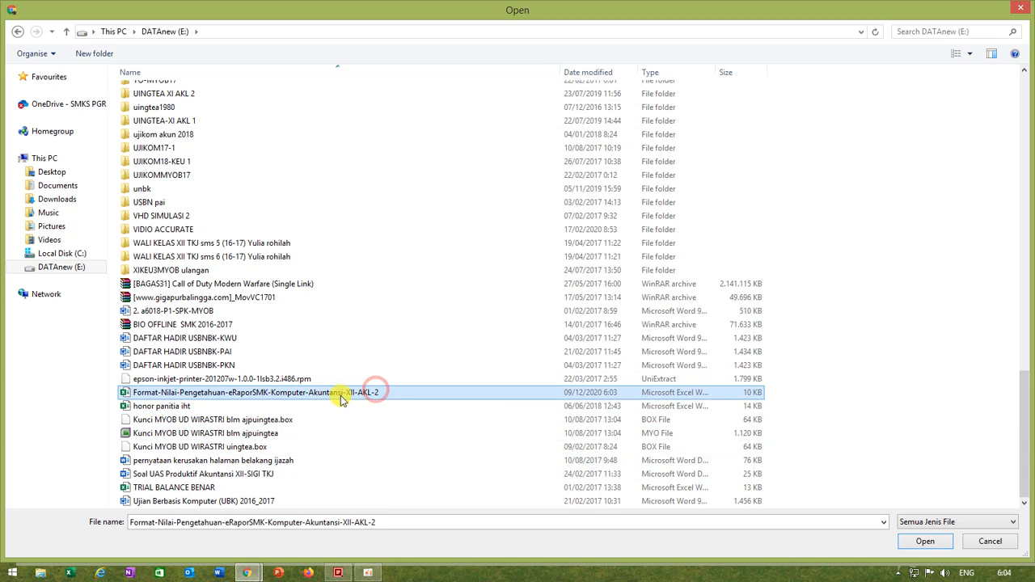
{"action": "left_click", "coordinate": [922, 543]}
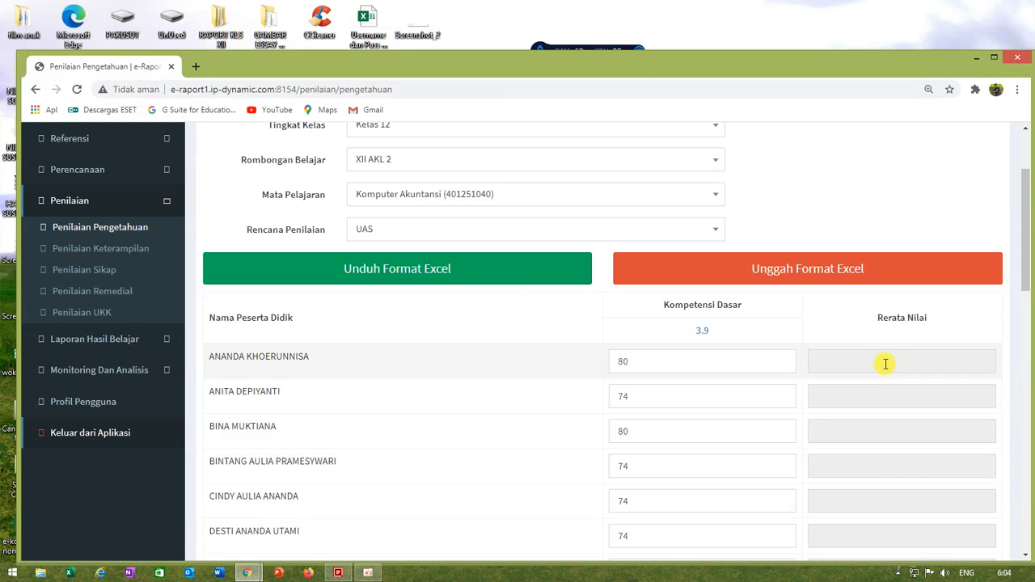
{"action": "scroll", "coordinate": [653, 353], "scroll_direction": "down", "scroll_amount": 9}
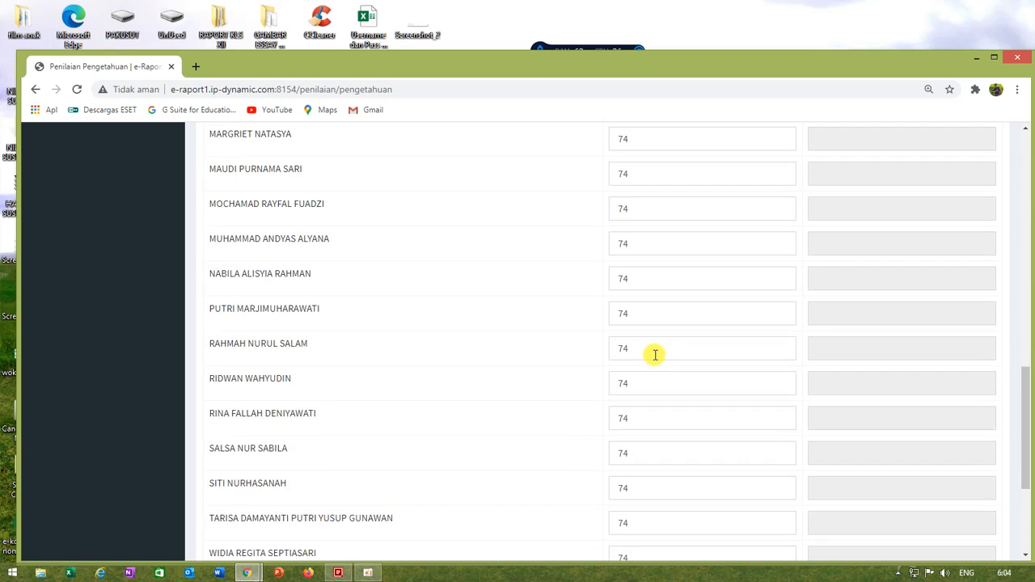
{"action": "scroll", "coordinate": [655, 354], "scroll_direction": "down", "scroll_amount": 3}
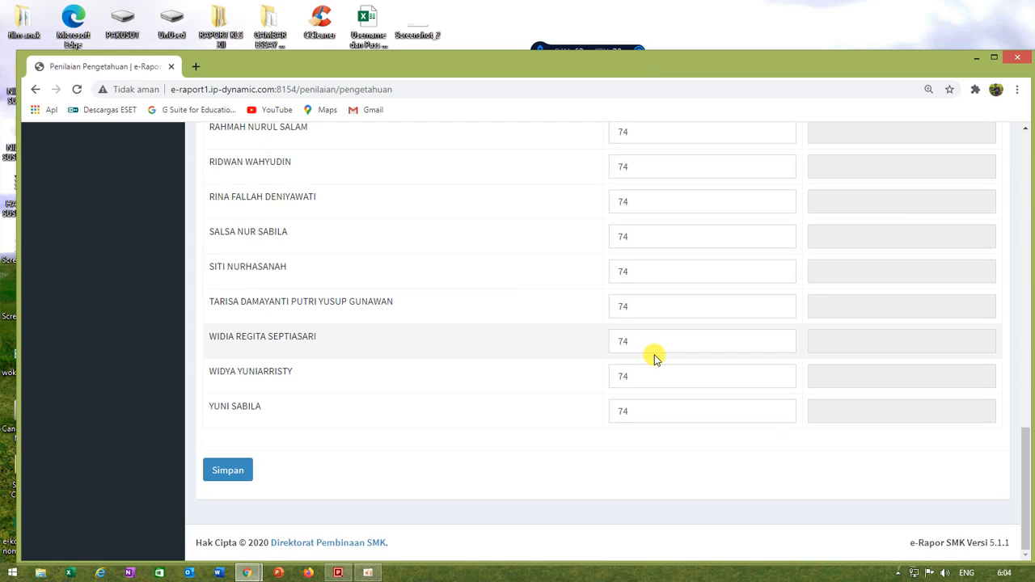
Step: Save the imported knowledge scores for XII AKL 2
{"action": "left_click", "coordinate": [233, 479]}
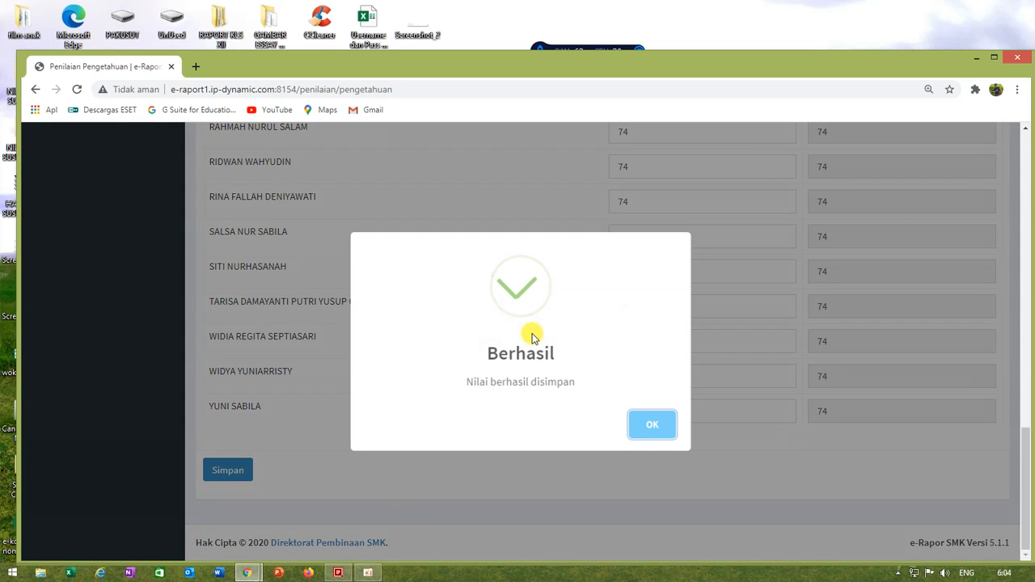
{"action": "left_click", "coordinate": [655, 426]}
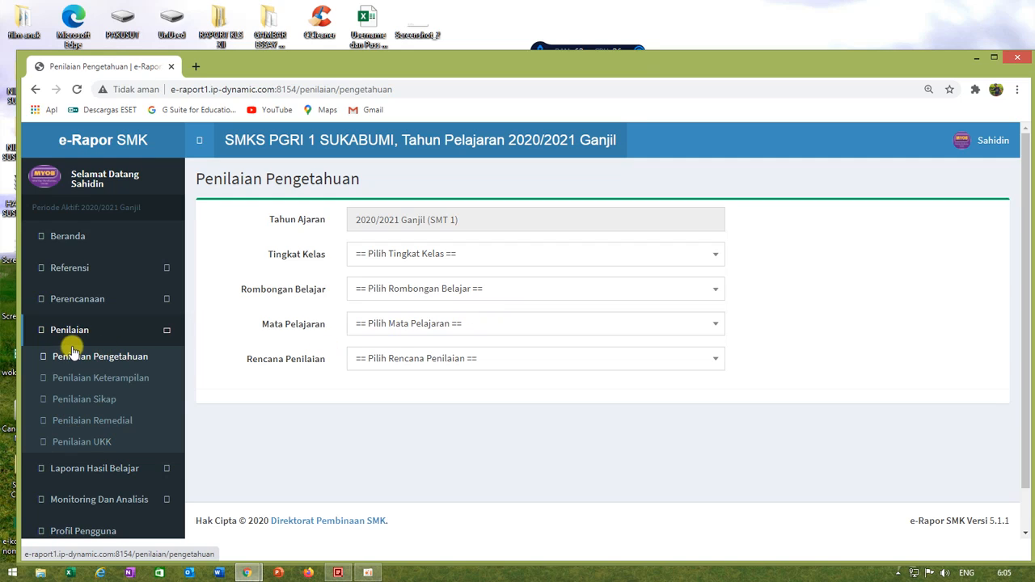
Step: Set the knowledge grading form to Kelas 12, class XII AKL 3, subject Komputer Akuntansi (401251040) and assessment plan UAS
{"action": "left_click", "coordinate": [88, 305]}
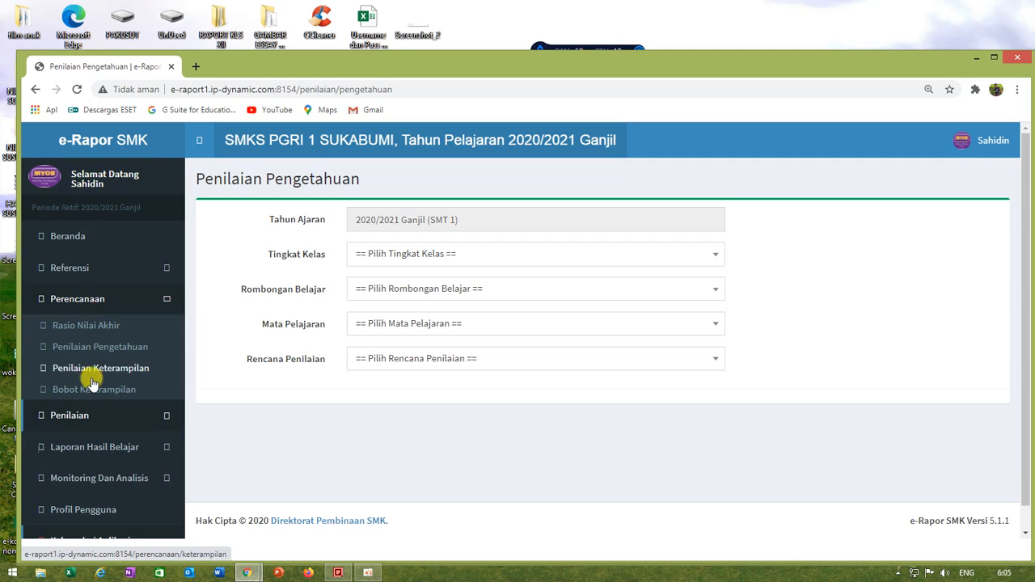
{"action": "left_click", "coordinate": [69, 414]}
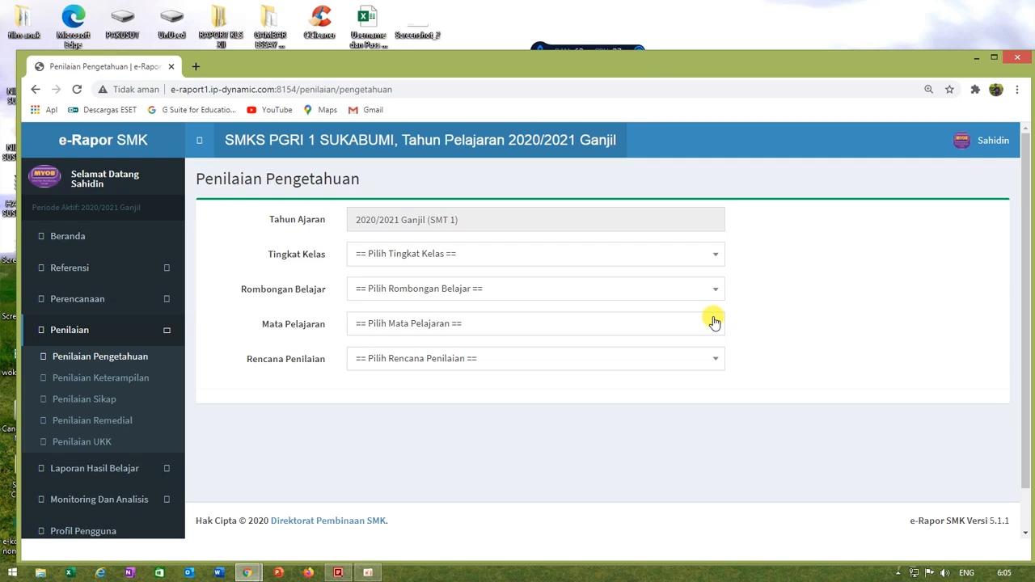
{"action": "left_click", "coordinate": [399, 254]}
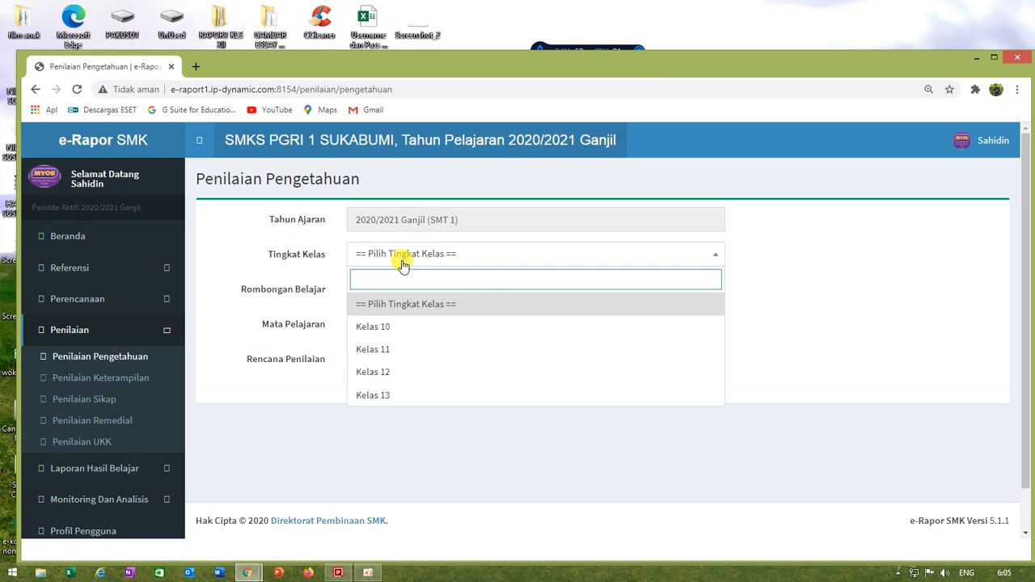
{"action": "left_click", "coordinate": [392, 373]}
{"action": "left_click", "coordinate": [394, 288]}
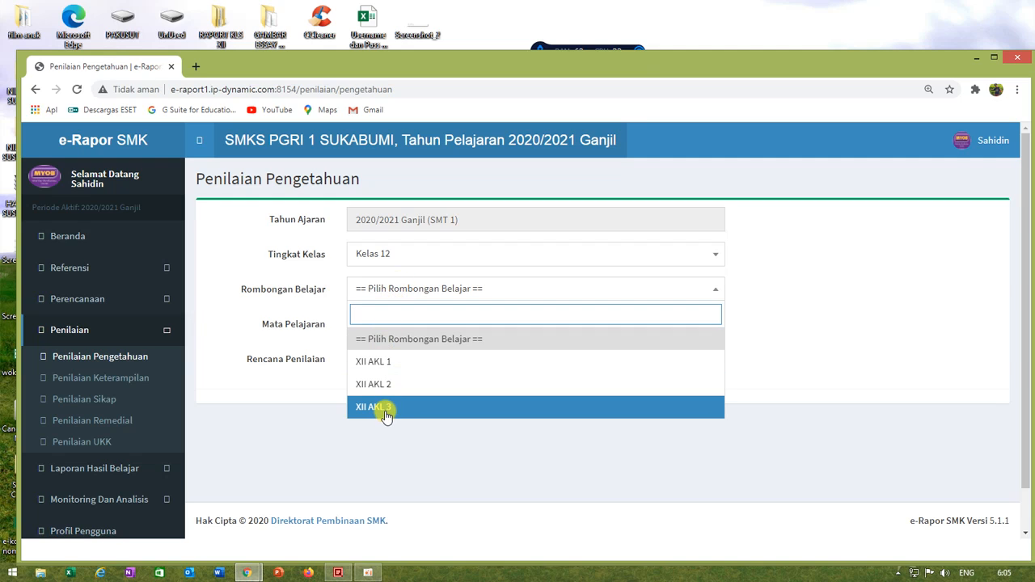
{"action": "left_click", "coordinate": [385, 411]}
{"action": "left_click", "coordinate": [407, 325]}
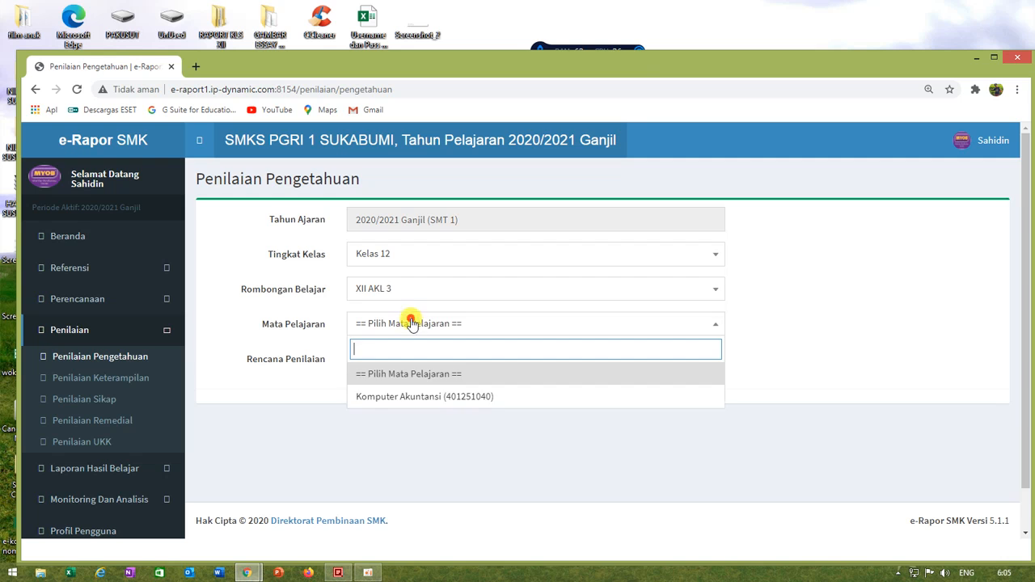
{"action": "left_click", "coordinate": [402, 398]}
{"action": "left_click", "coordinate": [404, 358]}
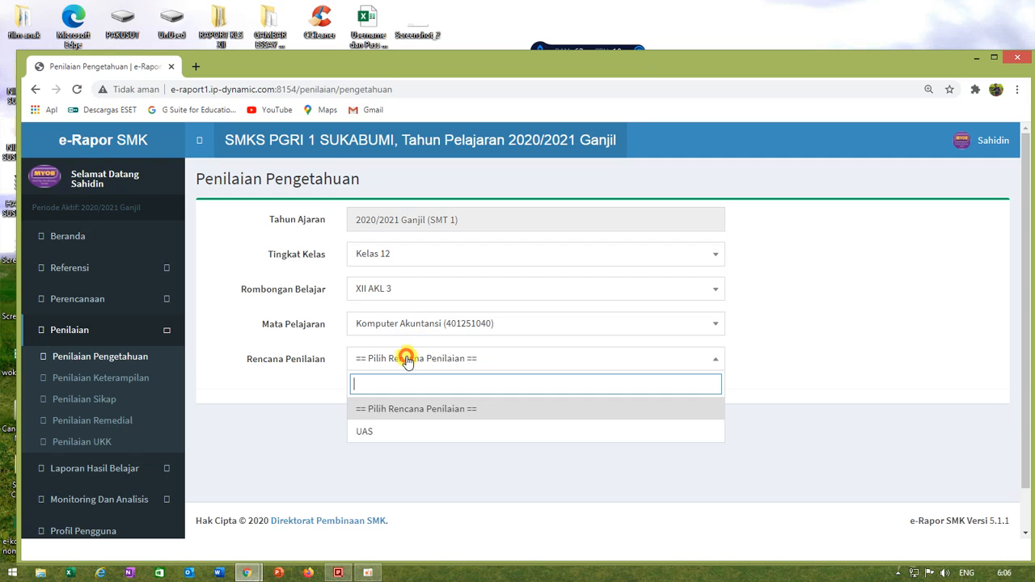
{"action": "left_click", "coordinate": [368, 427]}
Step: Download the Excel score template for XII AKL 3 and open it in Excel with editing enabled
{"action": "scroll", "coordinate": [474, 418], "scroll_direction": "down", "scroll_amount": 5}
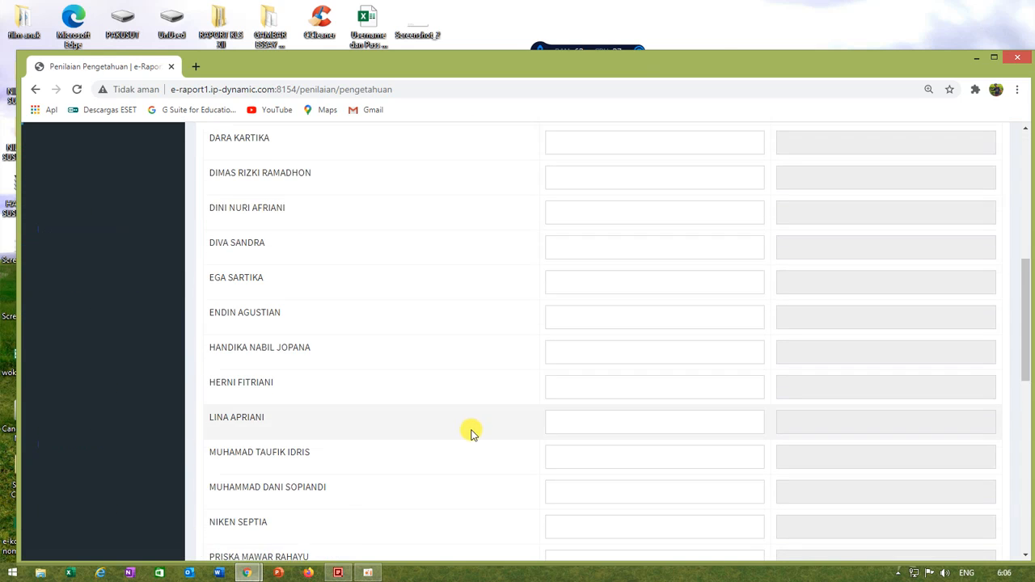
{"action": "scroll", "coordinate": [465, 425], "scroll_direction": "up", "scroll_amount": 4}
{"action": "scroll", "coordinate": [458, 418], "scroll_direction": "up", "scroll_amount": 2}
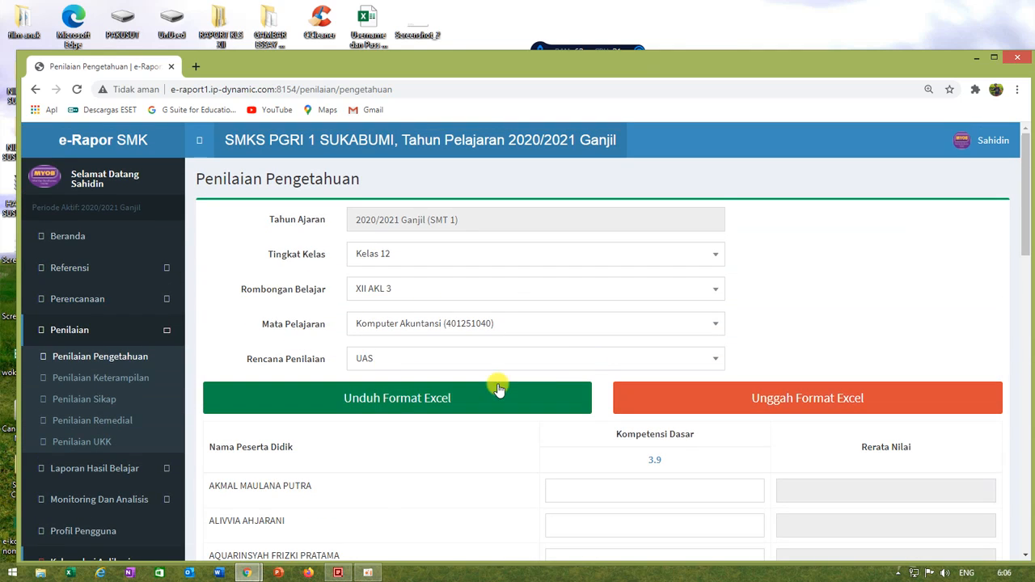
{"action": "left_click", "coordinate": [411, 397]}
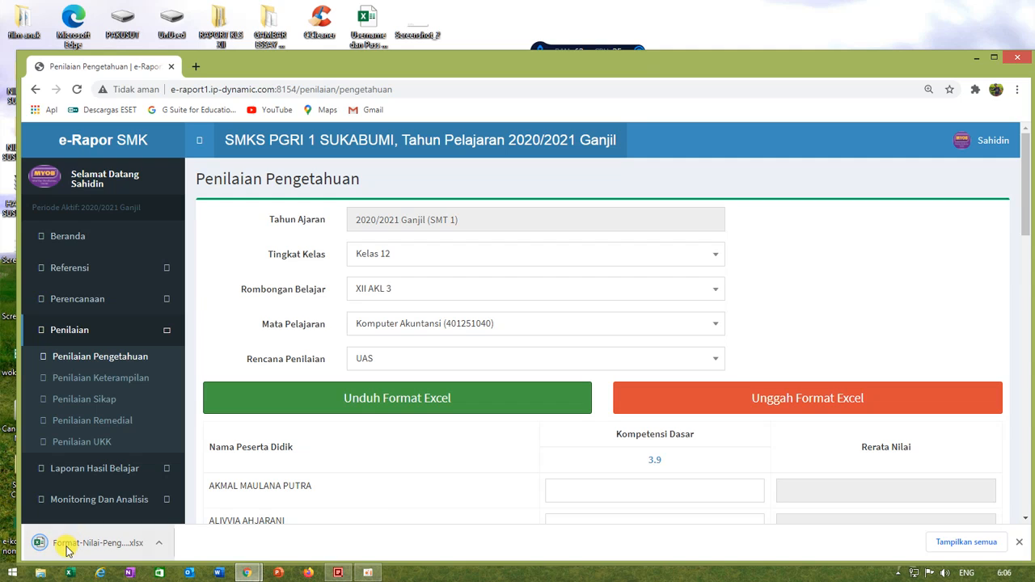
{"action": "left_click", "coordinate": [60, 547]}
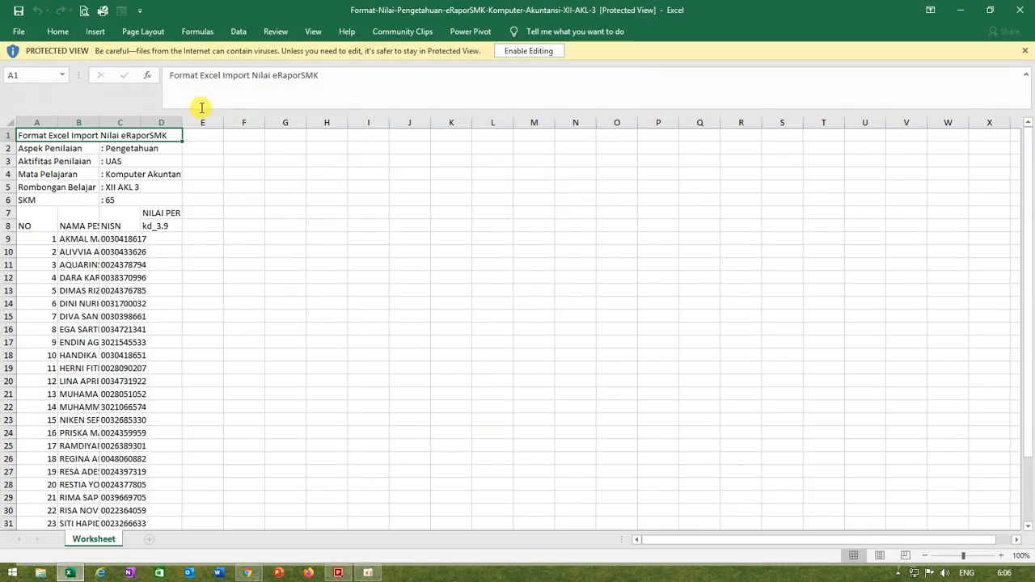
{"action": "left_click", "coordinate": [534, 51]}
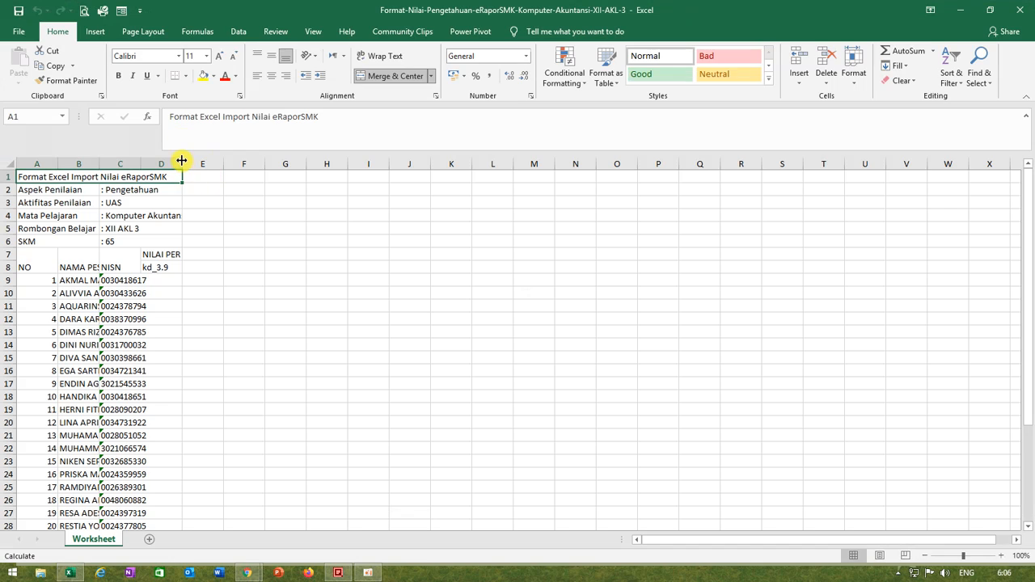
Step: Widen columns D, C and B of the template to fit the headings and student names
{"action": "left_click_drag", "start_coordinate": [182, 161], "coordinate": [214, 192]}
{"action": "left_click_drag", "start_coordinate": [141, 164], "coordinate": [167, 170]}
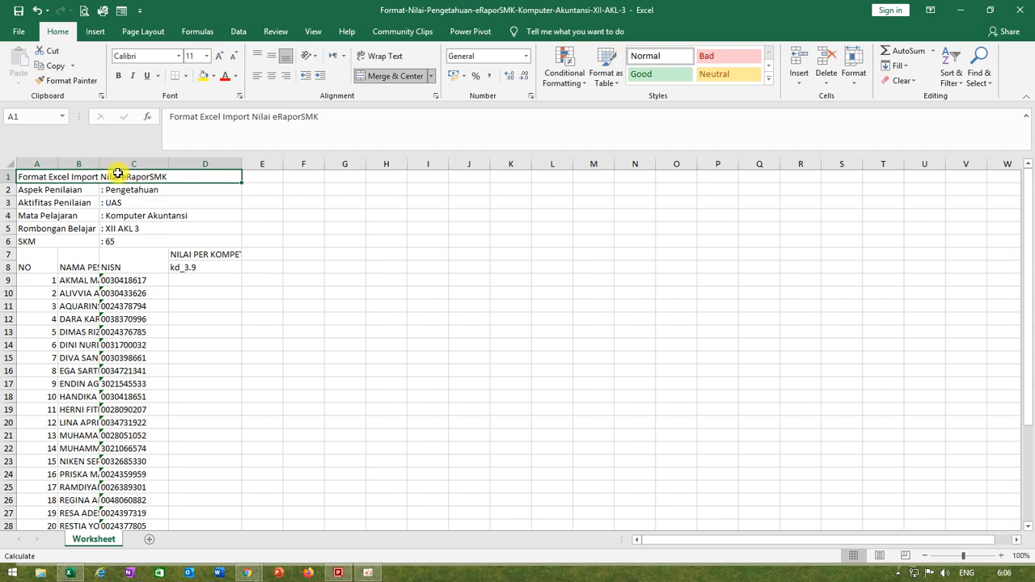
{"action": "left_click_drag", "start_coordinate": [99, 165], "coordinate": [137, 199]}
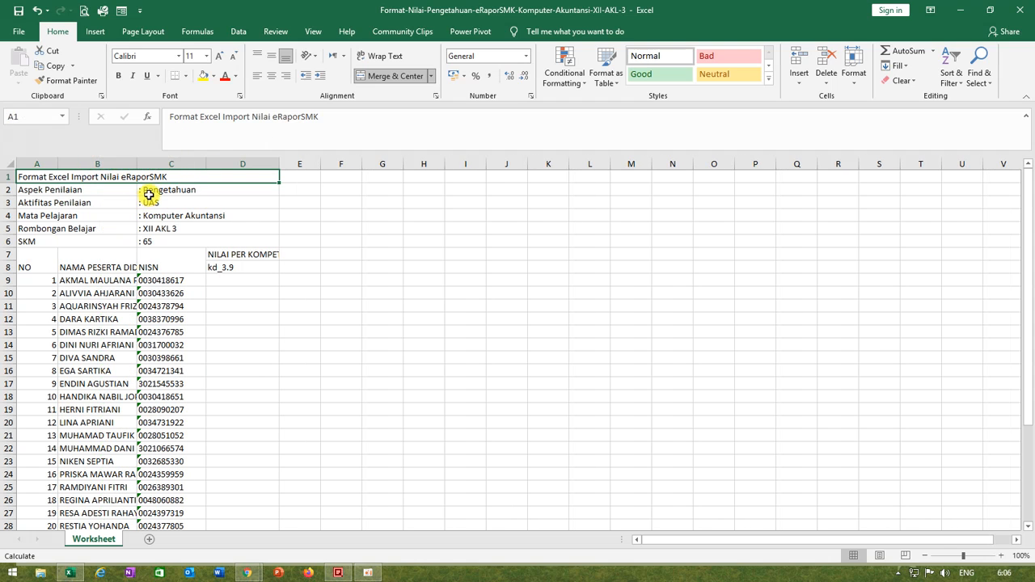
{"action": "left_click_drag", "start_coordinate": [137, 163], "coordinate": [177, 204]}
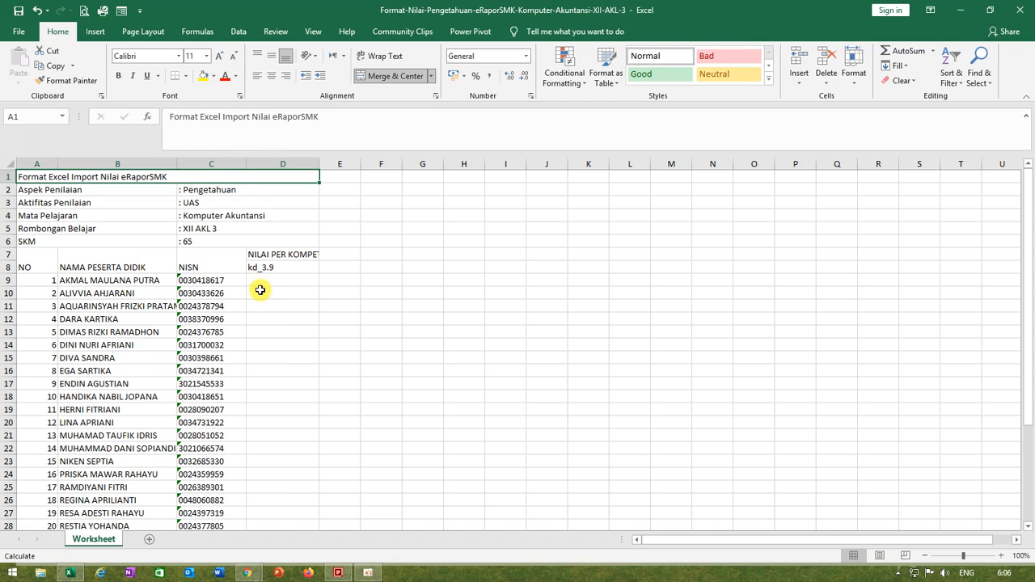
Step: Enter the score 78 for the first student in D9 and copy it to D10:D37 for all the other students
{"action": "left_click", "coordinate": [264, 281]}
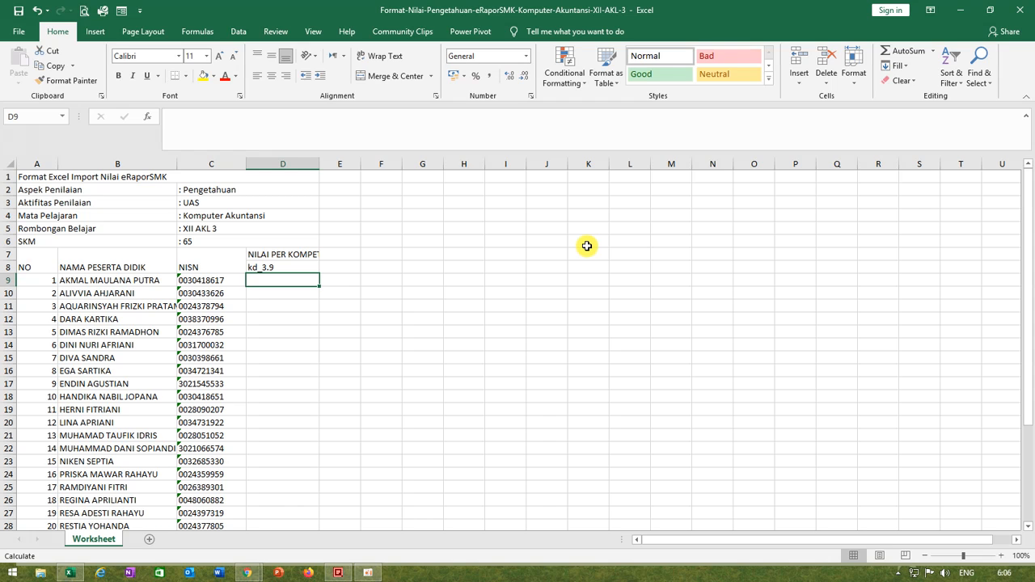
{"action": "type", "text": "78"}
{"action": "key", "text": "ctrl+Return"}
{"action": "key", "text": "ctrl+c"}
{"action": "key", "text": "Down"}
{"action": "key", "text": "ctrl+shift+Down"}
{"action": "key", "text": "ctrl+shift+Up"}
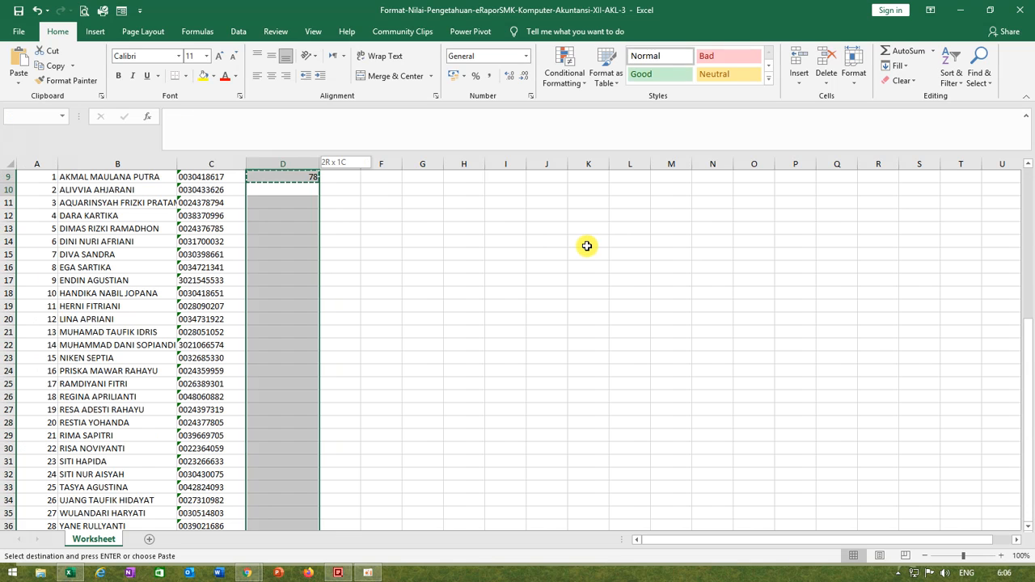
{"action": "left_click", "coordinate": [409, 270]}
{"action": "left_click_drag", "start_coordinate": [284, 192], "coordinate": [302, 499]}
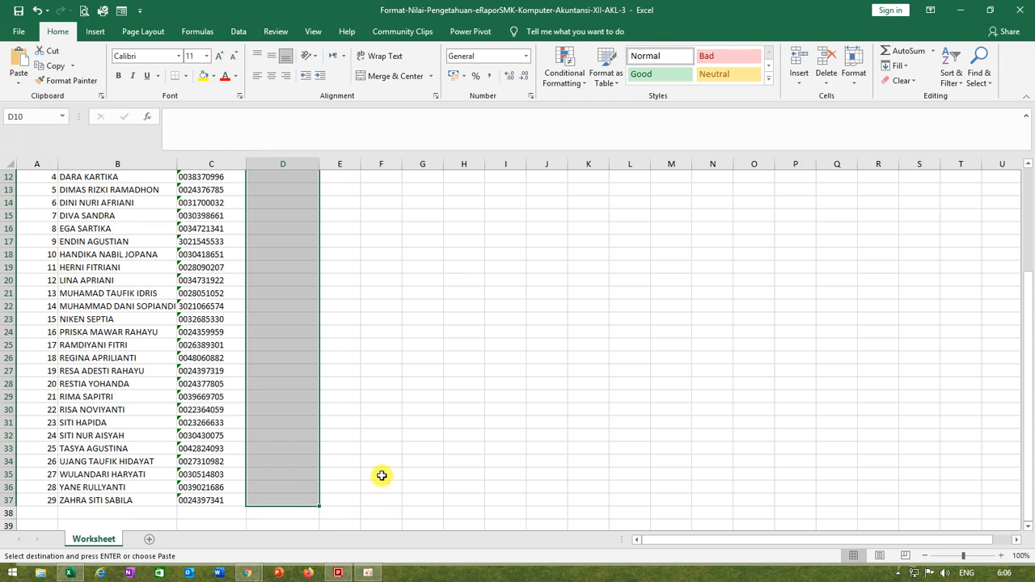
{"action": "key", "text": "ctrl+v"}
{"action": "left_click_drag", "start_coordinate": [548, 370], "coordinate": [588, 370]}
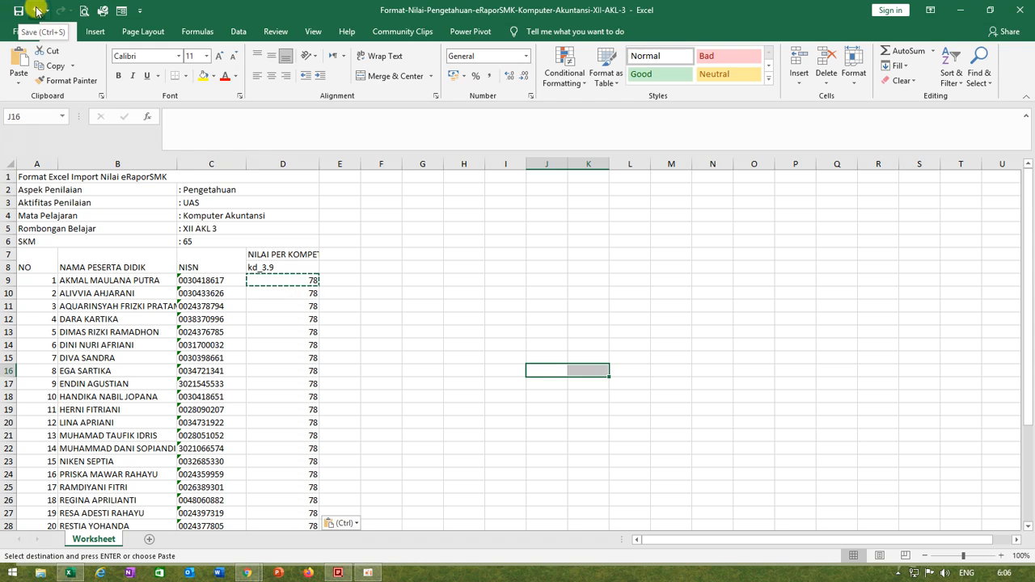
Step: Save a copy of the filled template under the same name on drive DATAnew (E:) and close Excel
{"action": "left_click", "coordinate": [12, 32]}
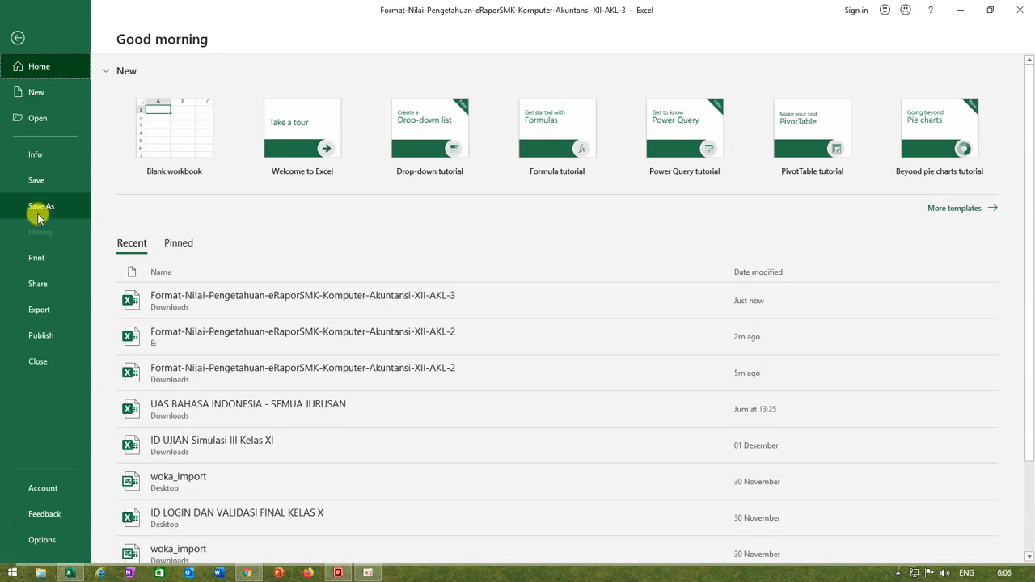
{"action": "left_click", "coordinate": [39, 207]}
{"action": "left_click", "coordinate": [199, 225]}
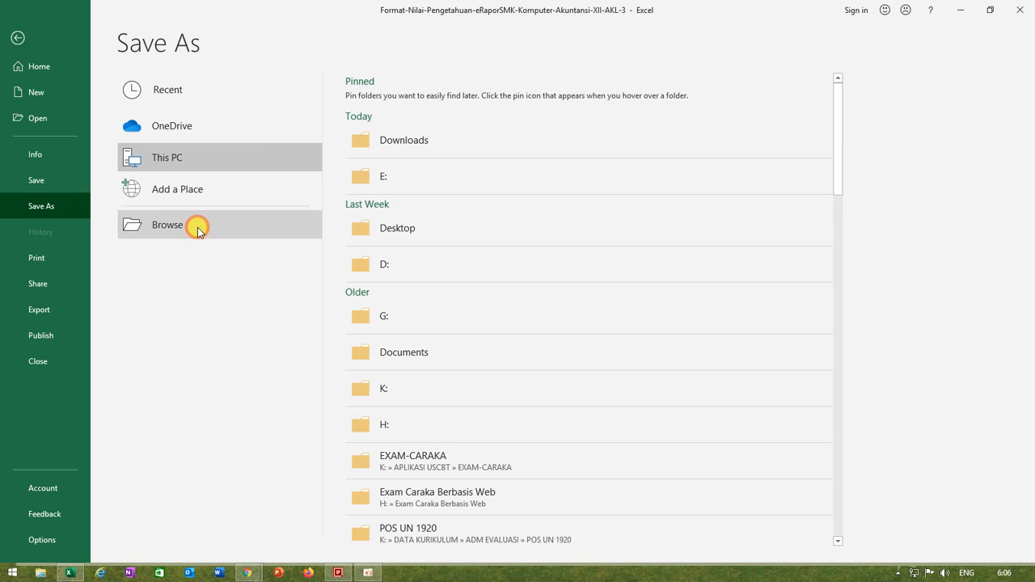
{"action": "left_click", "coordinate": [97, 193]}
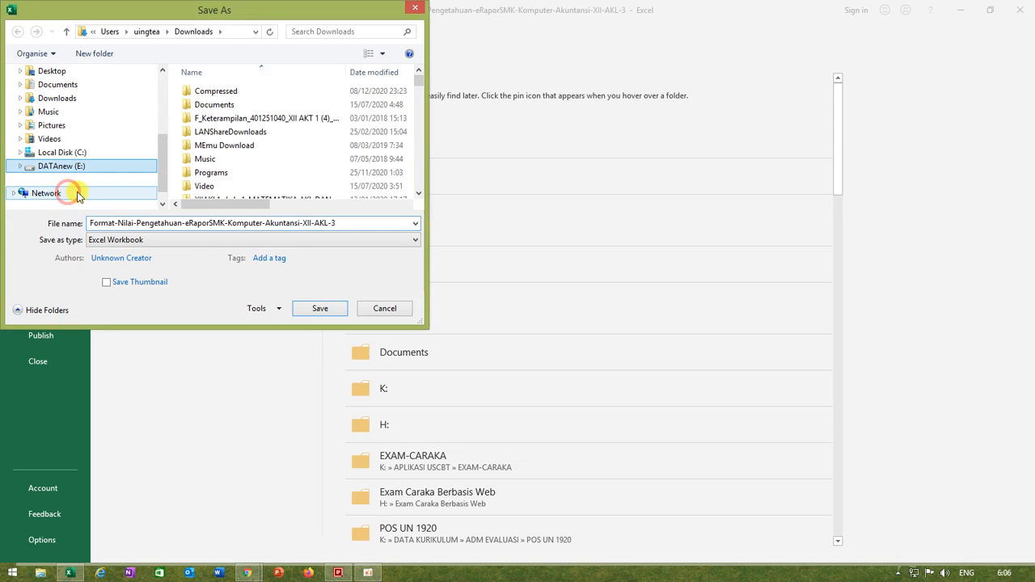
{"action": "left_click", "coordinate": [308, 307]}
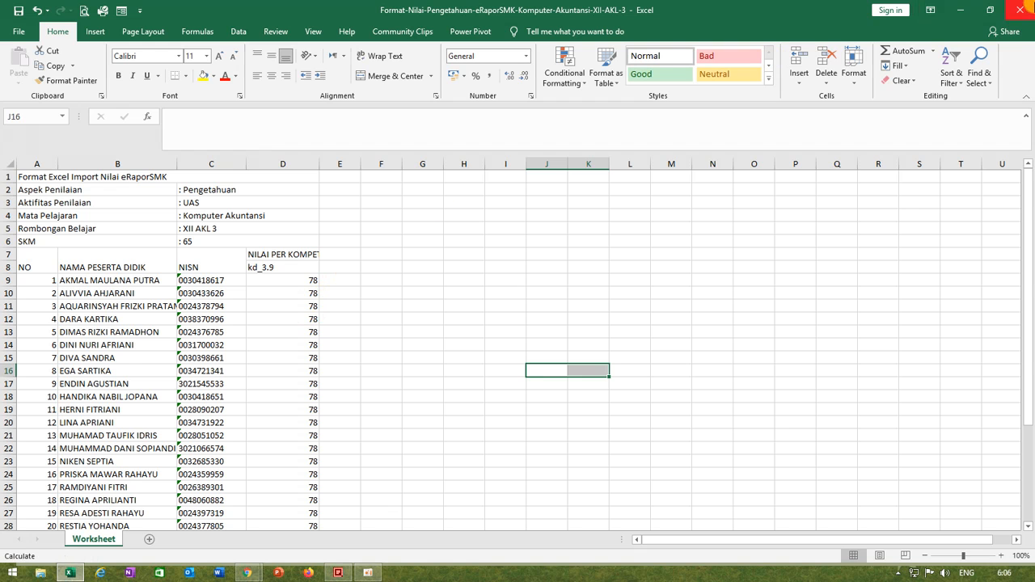
{"action": "left_click", "coordinate": [1019, 11]}
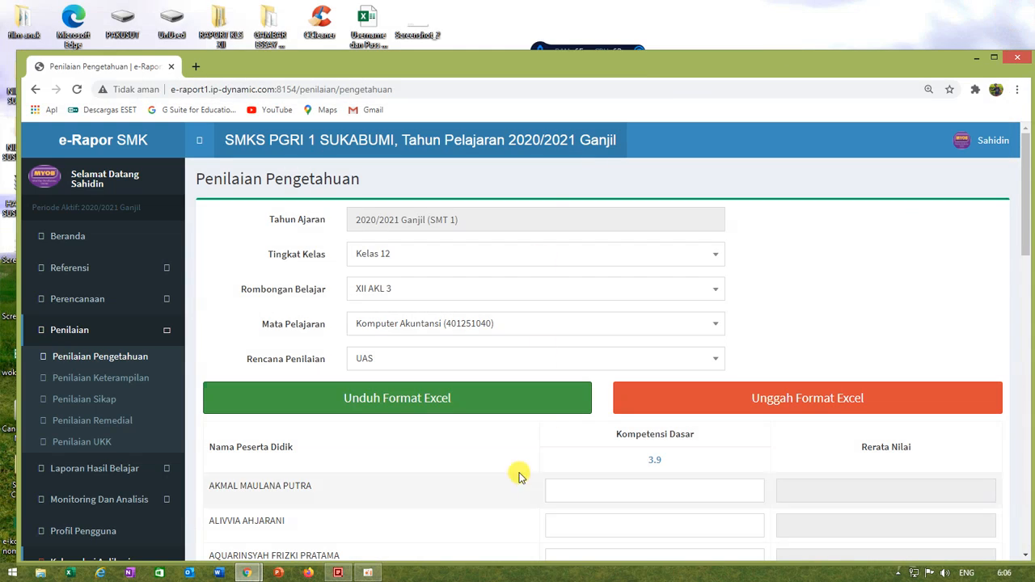
Step: Upload Format-Nilai-Pengetahuan-eRaporSMK-Komputer-Akuntansi-XII-AKL-3 from DATAnew (E:) to the knowledge grading form
{"action": "scroll", "coordinate": [509, 477], "scroll_direction": "down", "scroll_amount": 1}
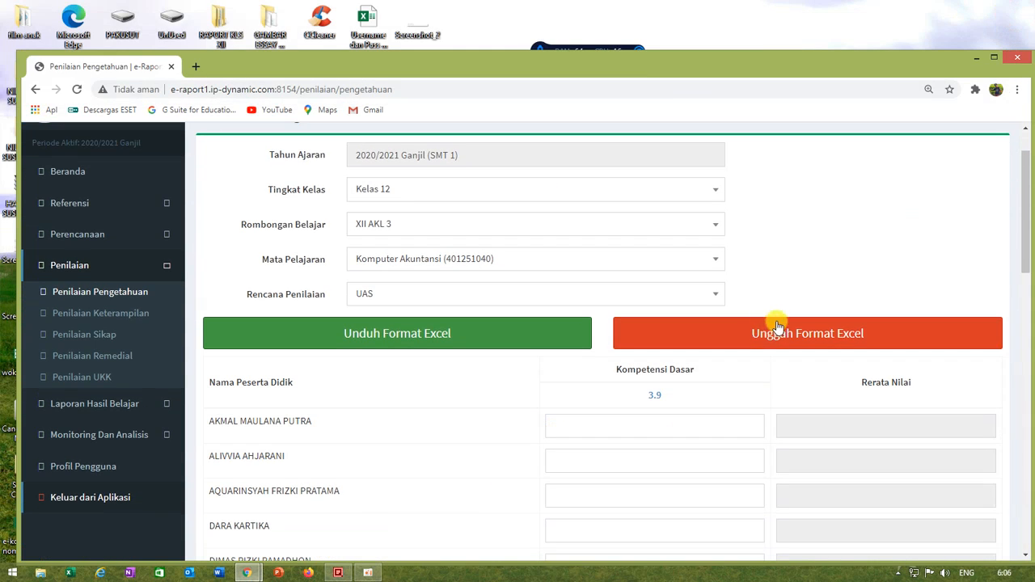
{"action": "left_click", "coordinate": [828, 342]}
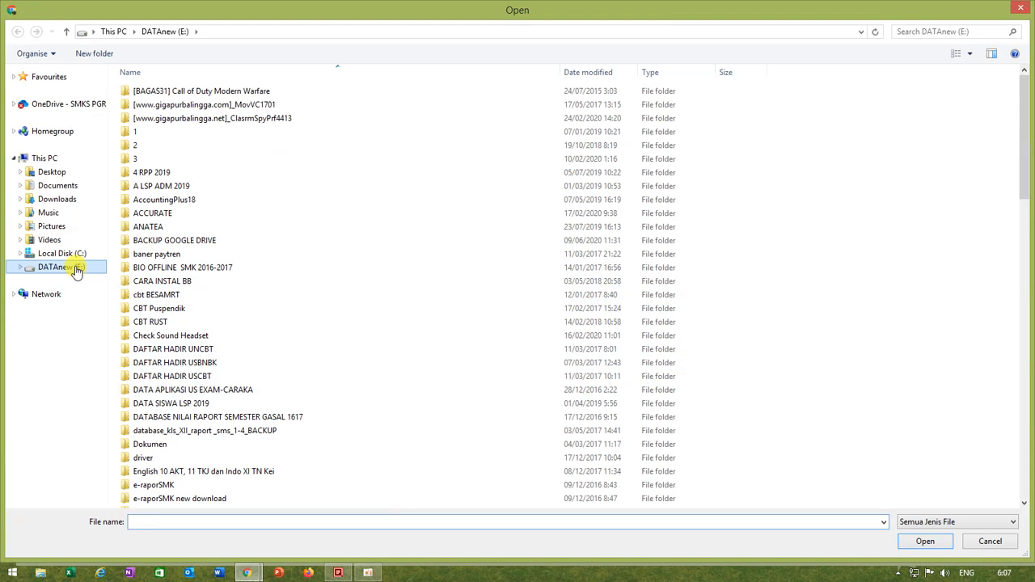
{"action": "left_click", "coordinate": [77, 269]}
{"action": "left_click_drag", "start_coordinate": [1025, 178], "coordinate": [971, 478]}
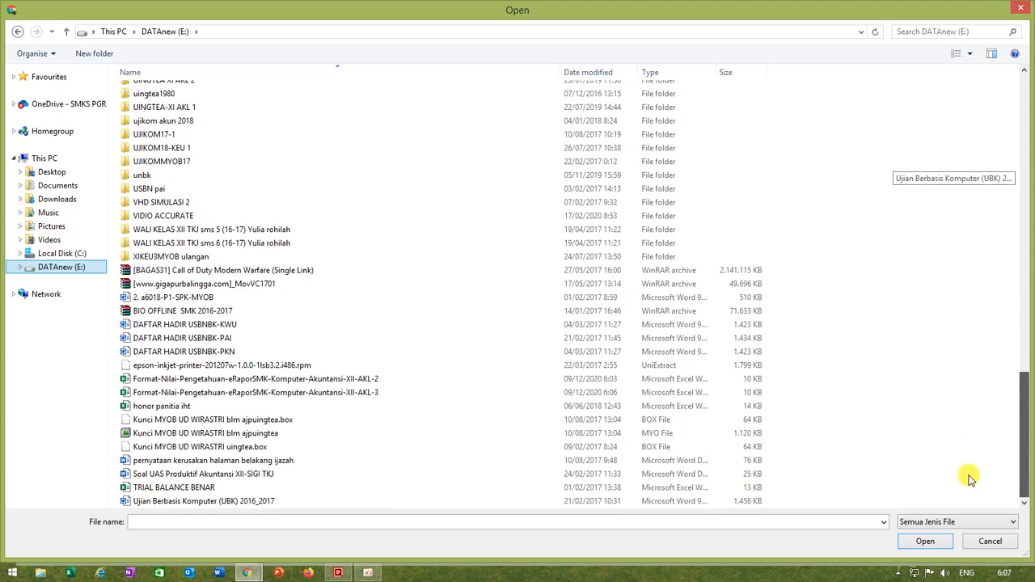
{"action": "left_click", "coordinate": [368, 393]}
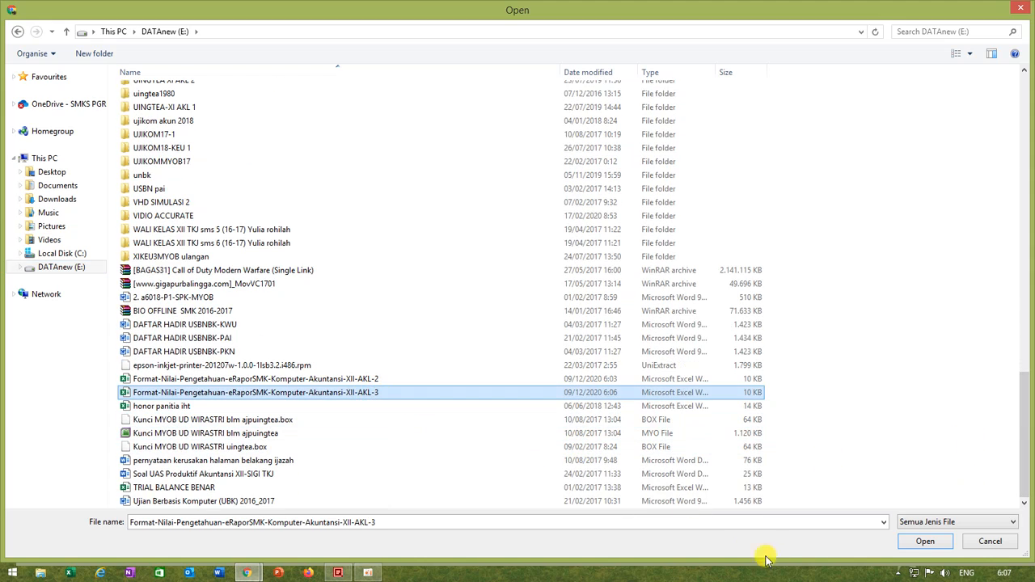
{"action": "left_click", "coordinate": [924, 541]}
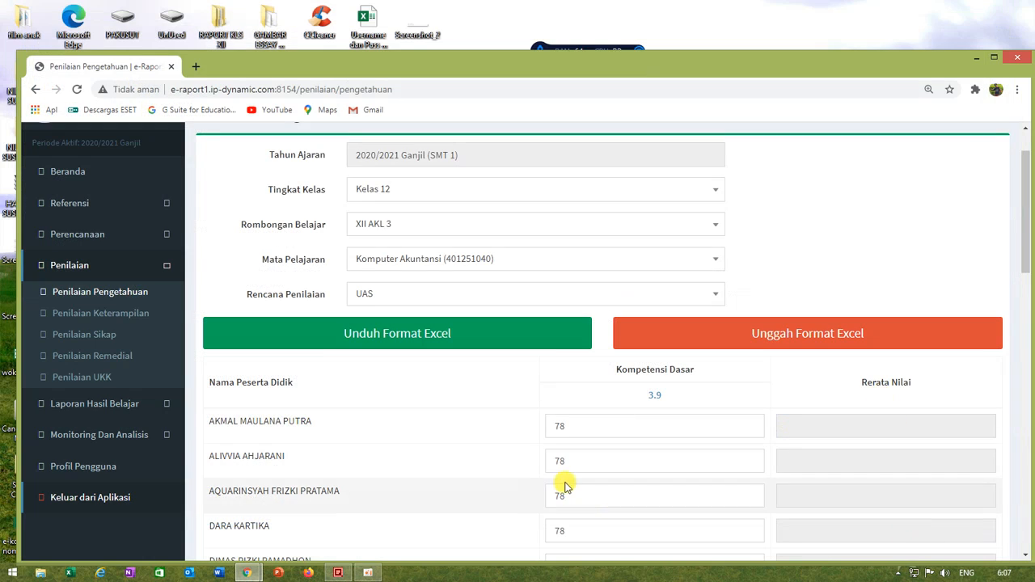
Step: Check the imported XII AKL 3 scores through the last student and save them
{"action": "scroll", "coordinate": [573, 429], "scroll_direction": "down", "scroll_amount": 15}
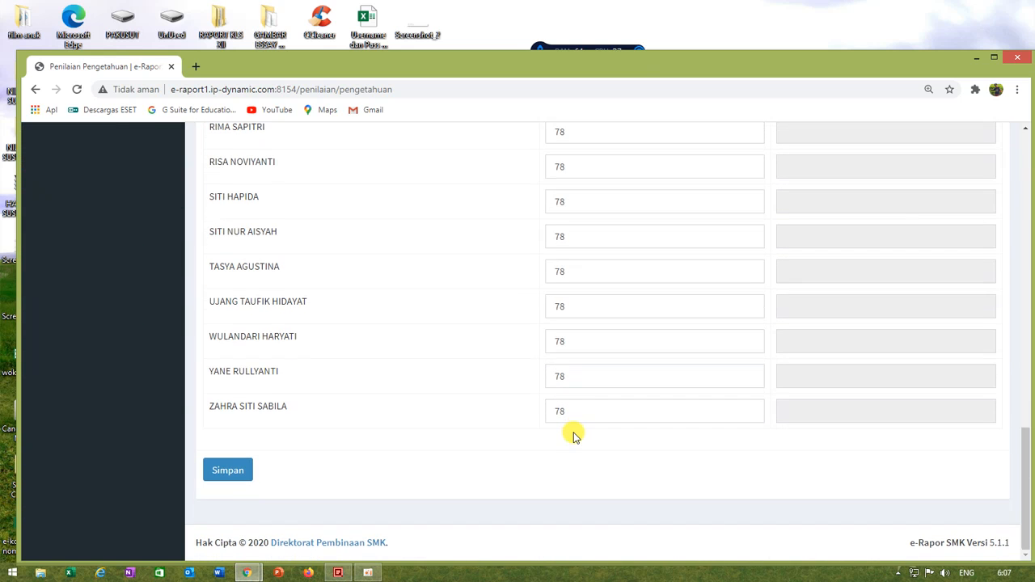
{"action": "left_click", "coordinate": [238, 479]}
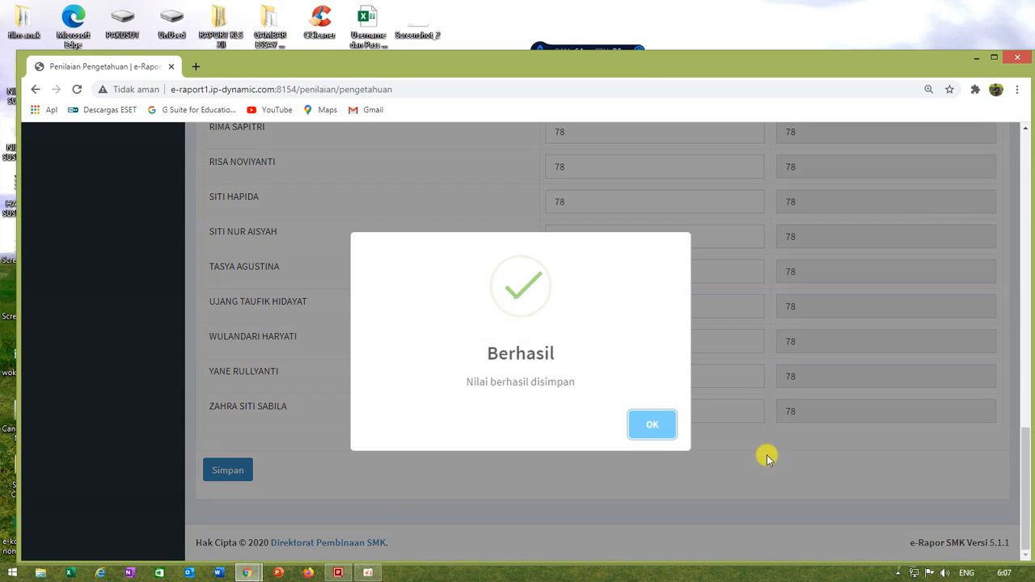
{"action": "left_click", "coordinate": [658, 427]}
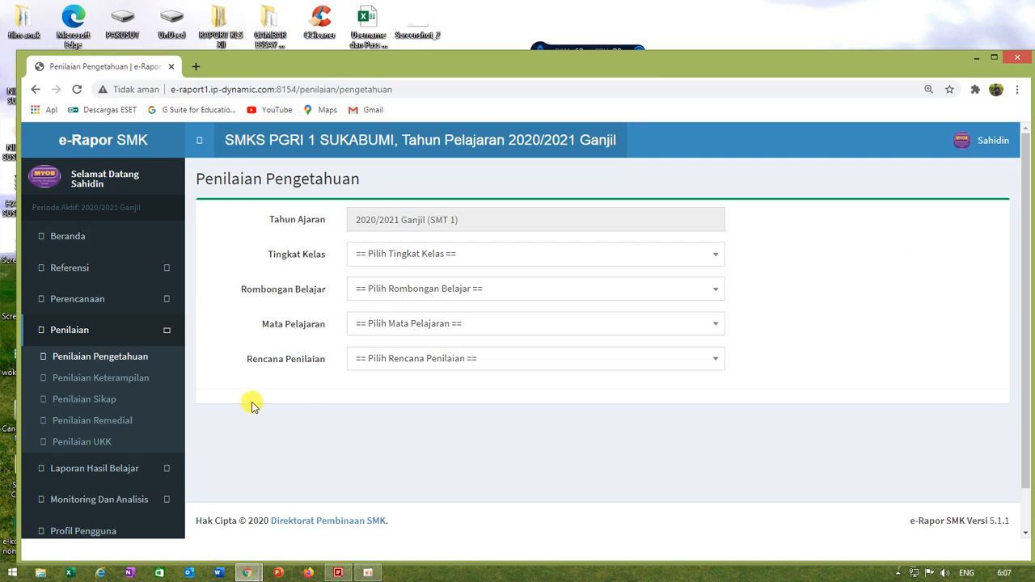
Step: Open skills grading (Penilaian Keterampilan) for Kelas 12, XII AKL 1, Komputer Akuntansi (401251040) with the Kinerja assessment plan
{"action": "left_click", "coordinate": [104, 378]}
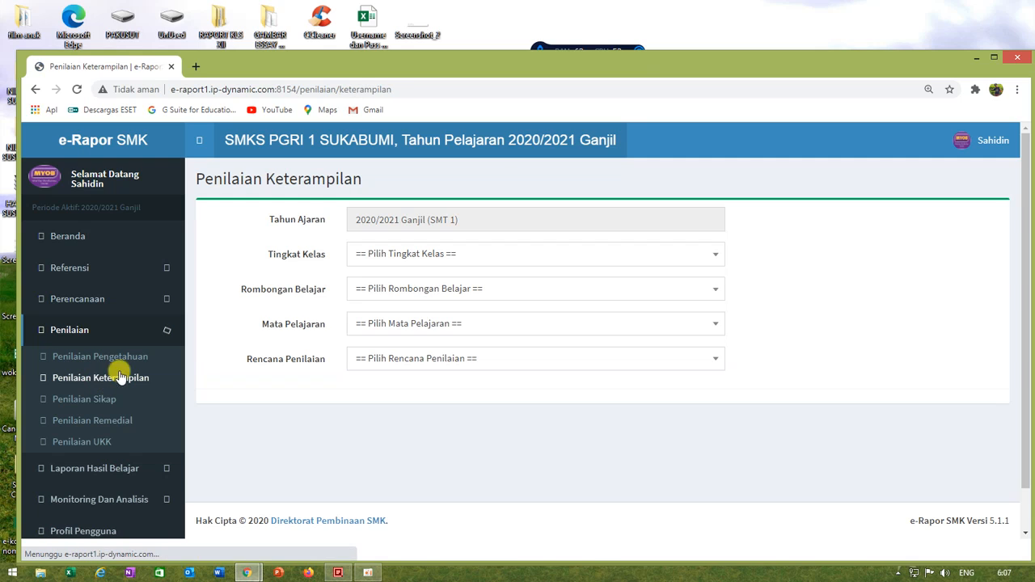
{"action": "left_click", "coordinate": [440, 254]}
{"action": "left_click", "coordinate": [397, 365]}
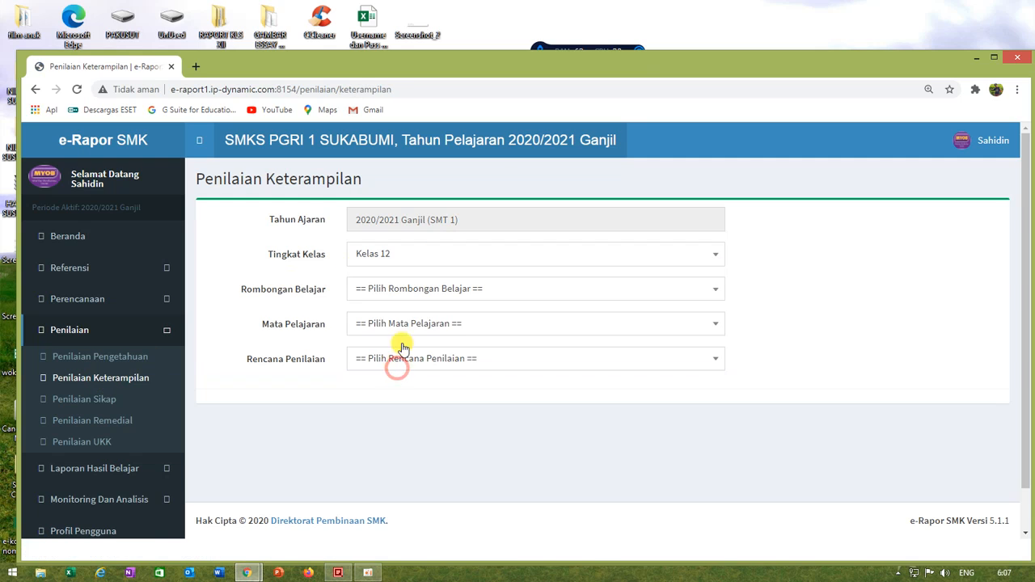
{"action": "left_click", "coordinate": [416, 288]}
{"action": "left_click", "coordinate": [397, 359]}
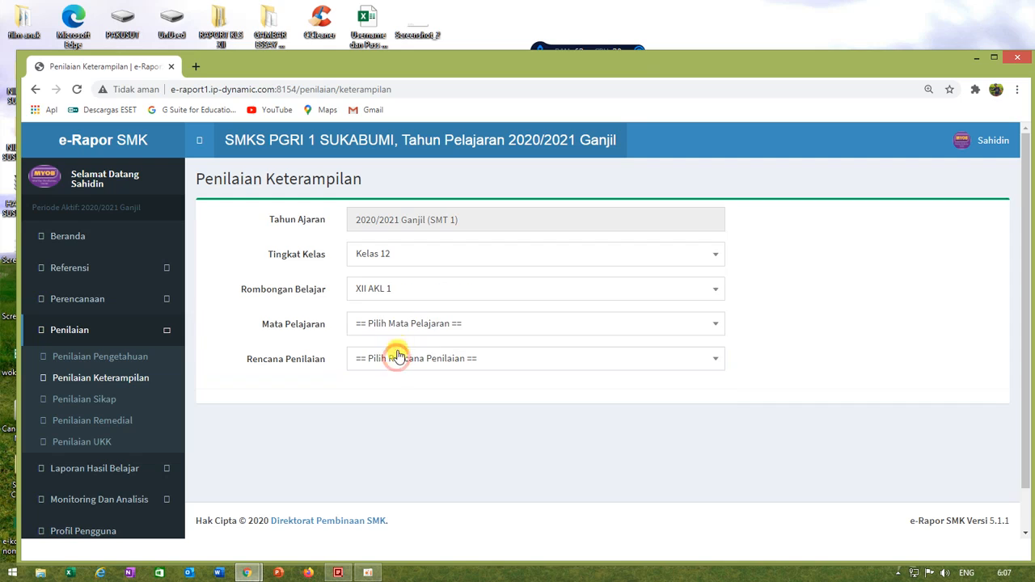
{"action": "left_click", "coordinate": [397, 324]}
{"action": "left_click", "coordinate": [383, 396]}
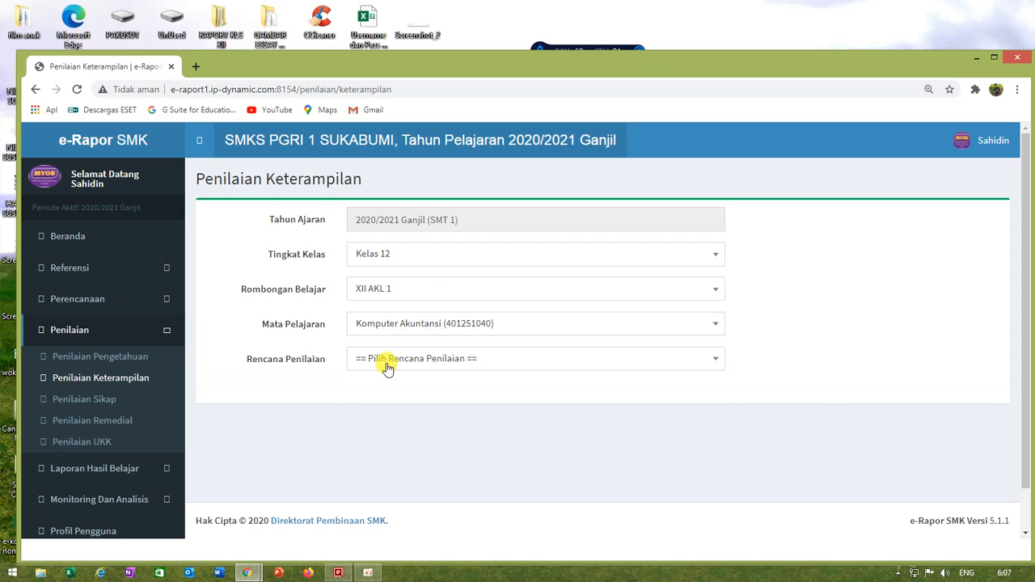
{"action": "left_click", "coordinate": [386, 364]}
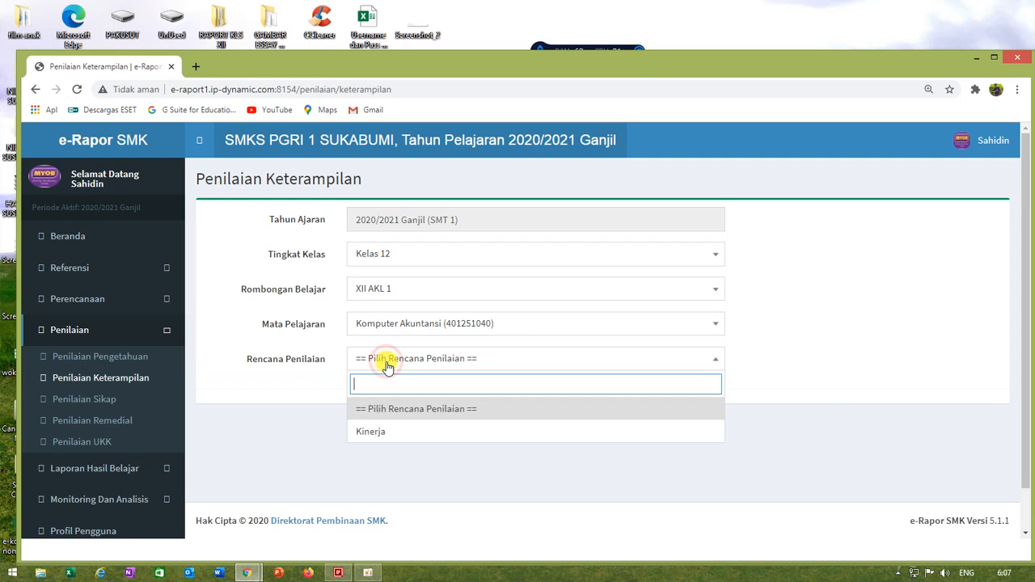
{"action": "left_click", "coordinate": [372, 434]}
Step: Enter the competency 4.9 scores 78 for the first student and 80 for the second
{"action": "scroll", "coordinate": [700, 346], "scroll_direction": "down", "scroll_amount": 2}
{"action": "scroll", "coordinate": [696, 342], "scroll_direction": "down", "scroll_amount": 2}
{"action": "scroll", "coordinate": [696, 342], "scroll_direction": "up", "scroll_amount": 2}
{"action": "left_click", "coordinate": [747, 297]}
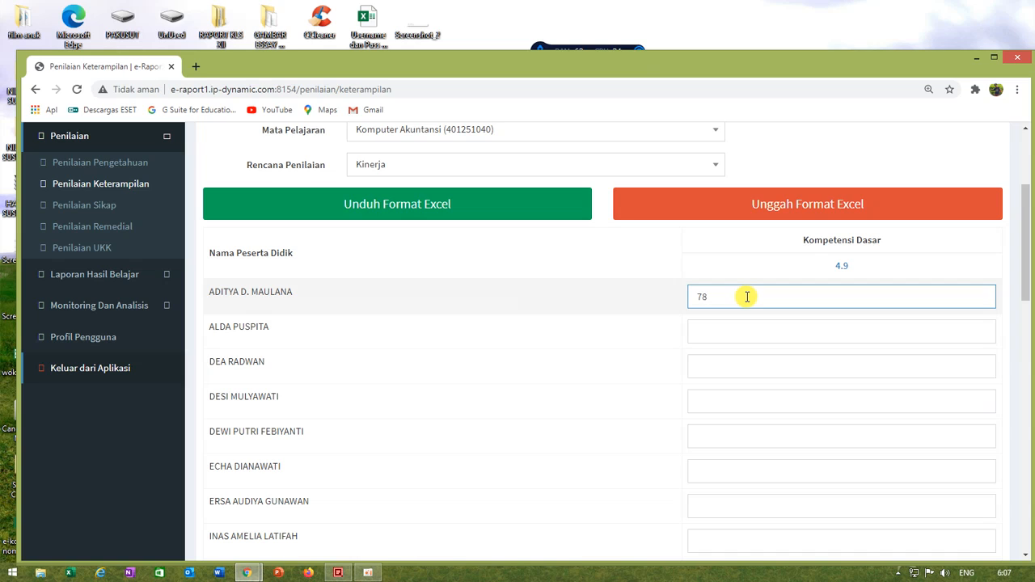
{"action": "left_click", "coordinate": [711, 329]}
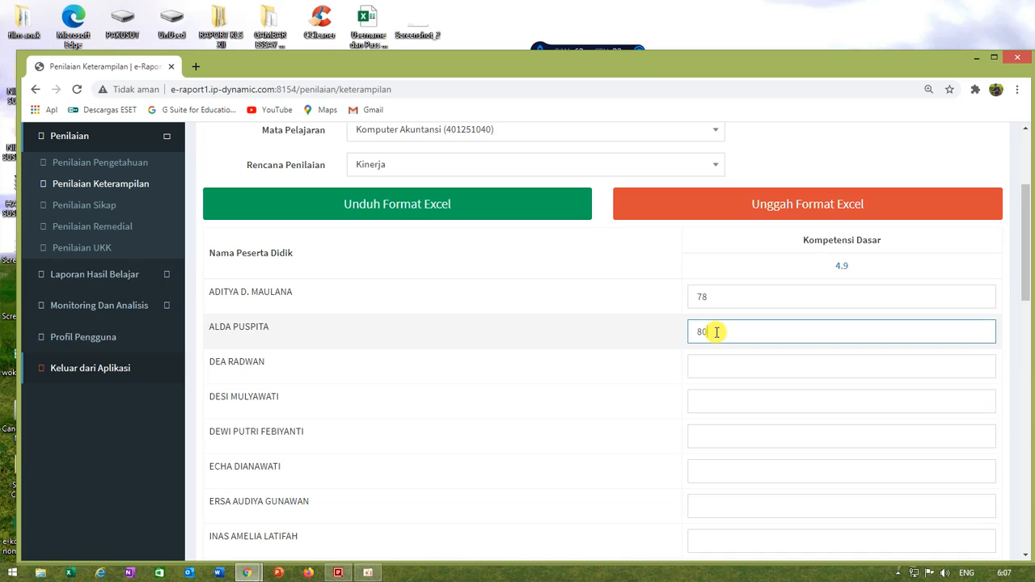
Step: Review the score list down to the last student and save the XII AKL 1 skills scores
{"action": "scroll", "coordinate": [716, 370], "scroll_direction": "down", "scroll_amount": 10}
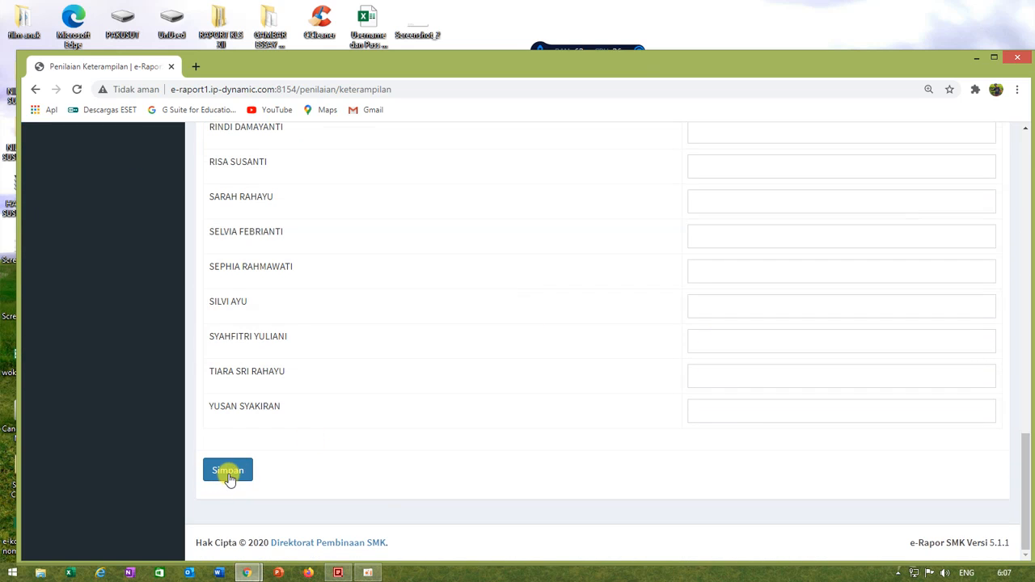
{"action": "scroll", "coordinate": [550, 373], "scroll_direction": "up", "scroll_amount": 10}
{"action": "scroll", "coordinate": [554, 372], "scroll_direction": "up", "scroll_amount": 1}
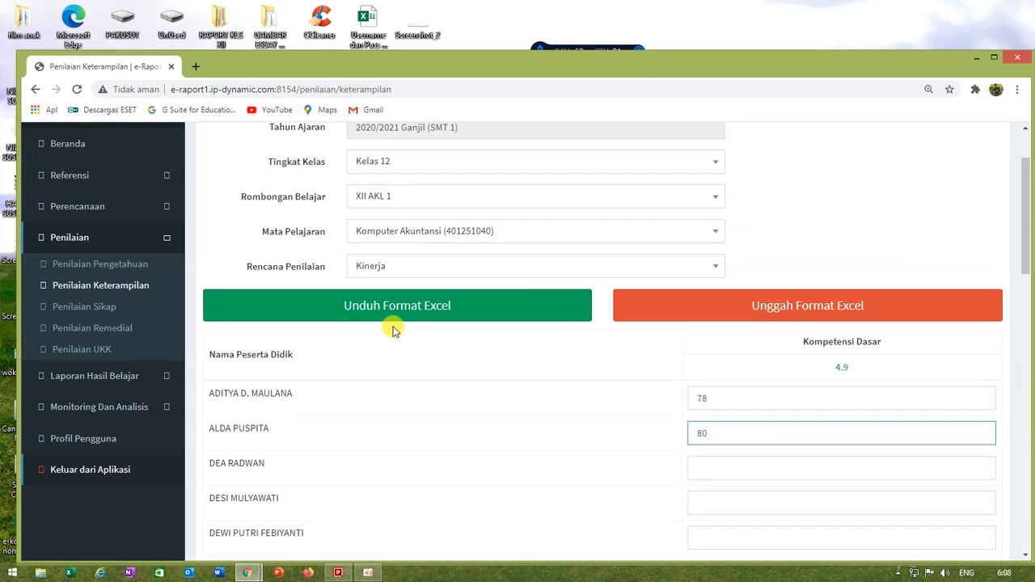
{"action": "scroll", "coordinate": [453, 393], "scroll_direction": "down", "scroll_amount": 5}
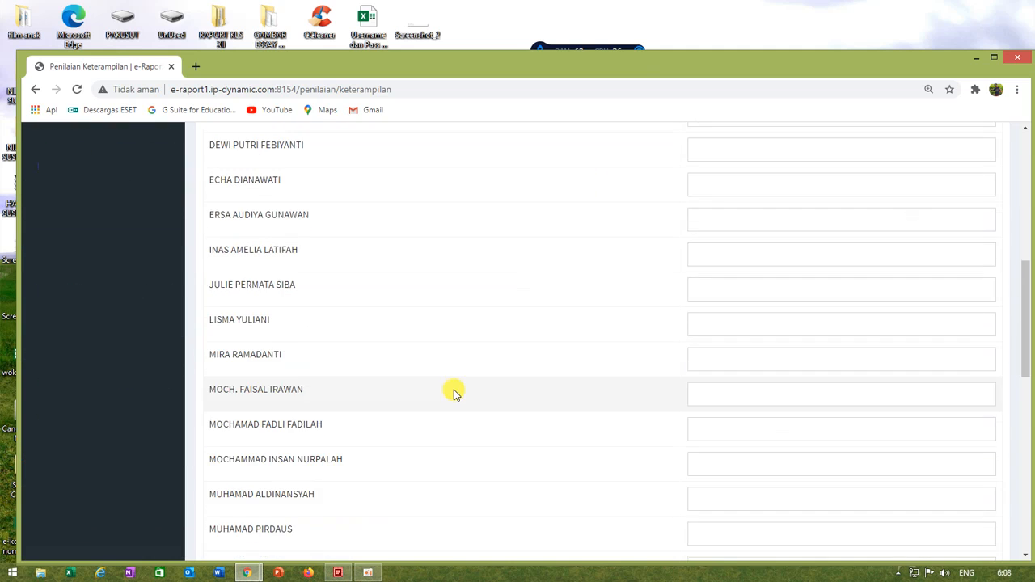
{"action": "scroll", "coordinate": [794, 255], "scroll_direction": "up", "scroll_amount": 3}
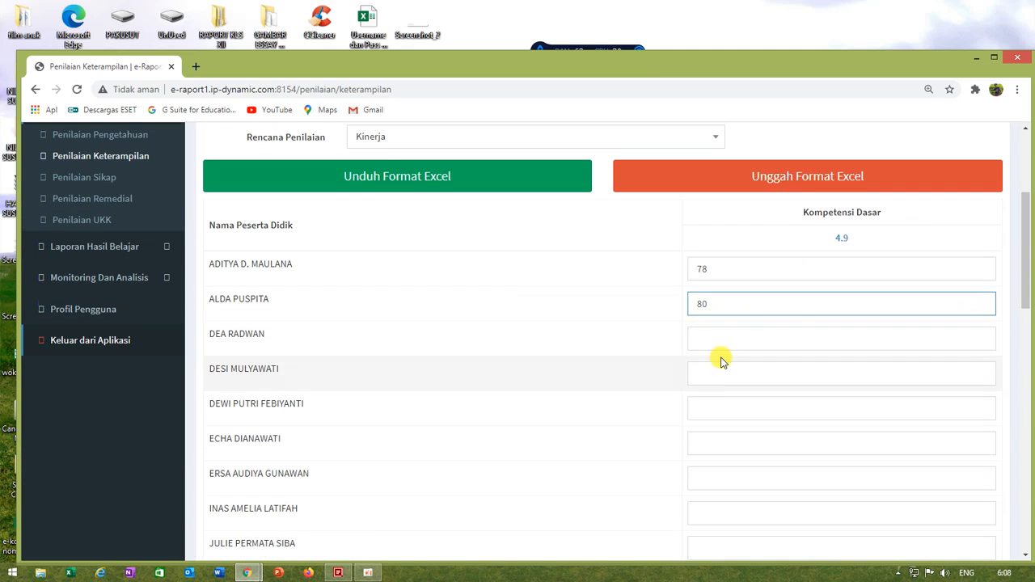
{"action": "scroll", "coordinate": [723, 356], "scroll_direction": "down", "scroll_amount": 5}
{"action": "scroll", "coordinate": [723, 352], "scroll_direction": "down", "scroll_amount": 6}
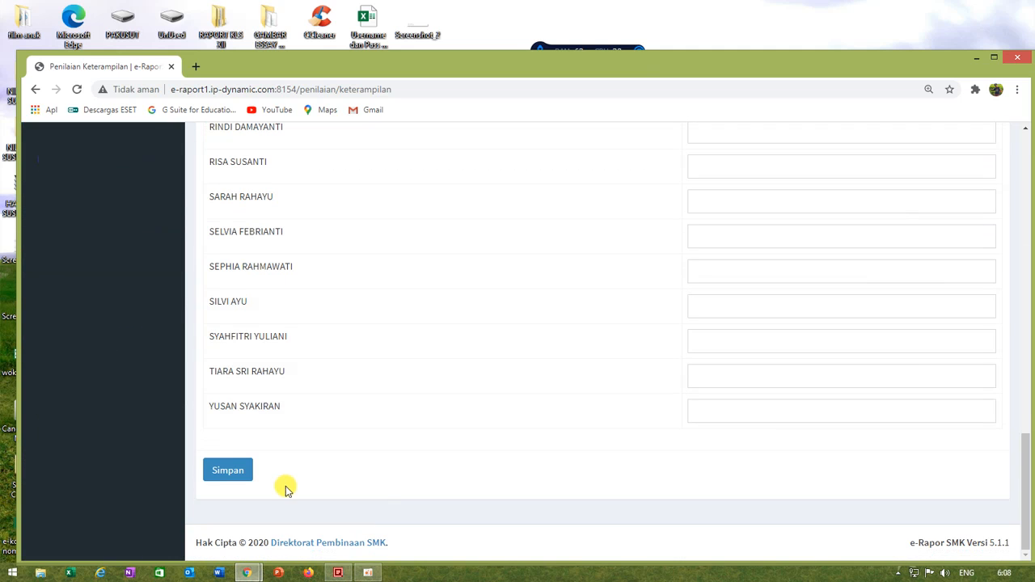
{"action": "left_click", "coordinate": [257, 471]}
{"action": "left_click", "coordinate": [652, 431]}
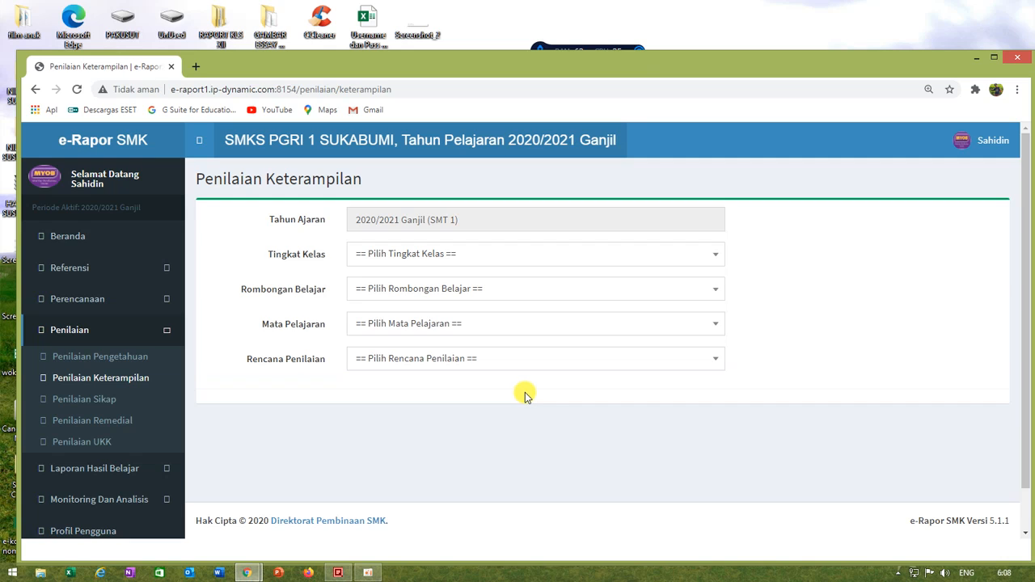
Step: Reload the skills score list for Kelas 12, XII AKL 1, Komputer Akuntansi (401251040) and the Kinerja plan
{"action": "left_click", "coordinate": [446, 253]}
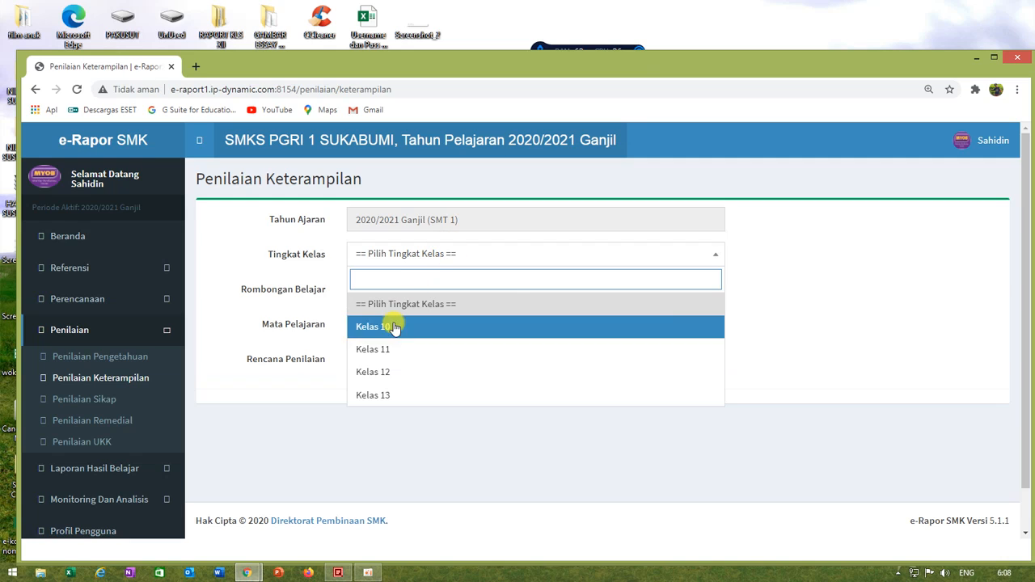
{"action": "left_click", "coordinate": [393, 368]}
{"action": "left_click", "coordinate": [397, 289]}
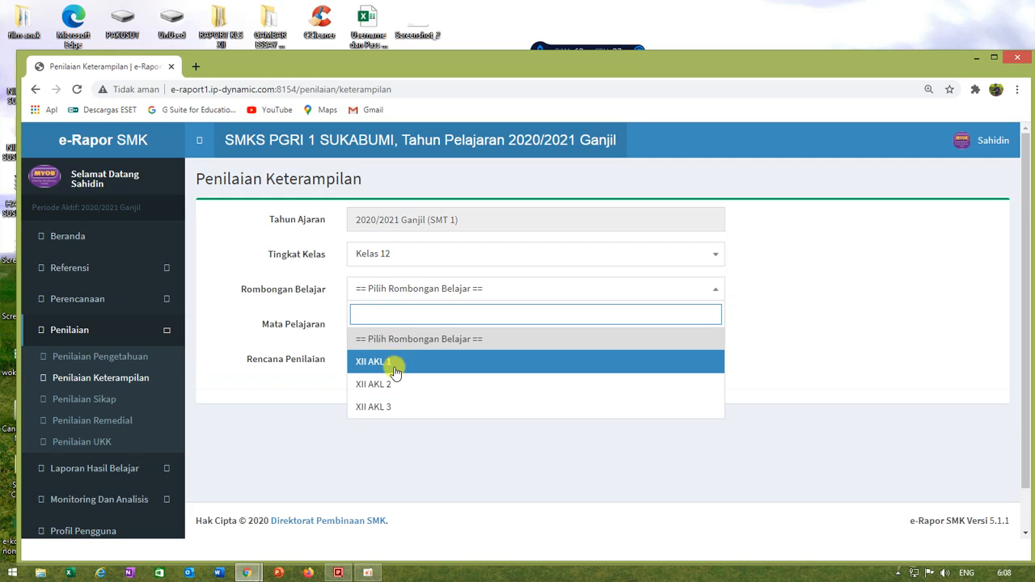
{"action": "left_click", "coordinate": [395, 366]}
{"action": "left_click", "coordinate": [407, 324]}
{"action": "left_click", "coordinate": [401, 396]}
{"action": "left_click", "coordinate": [399, 359]}
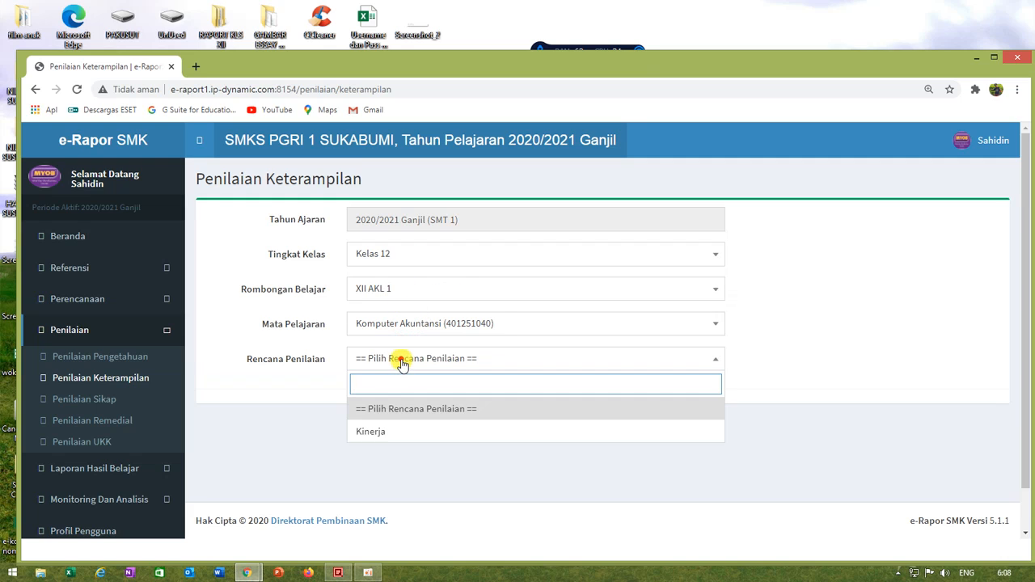
{"action": "left_click", "coordinate": [381, 432]}
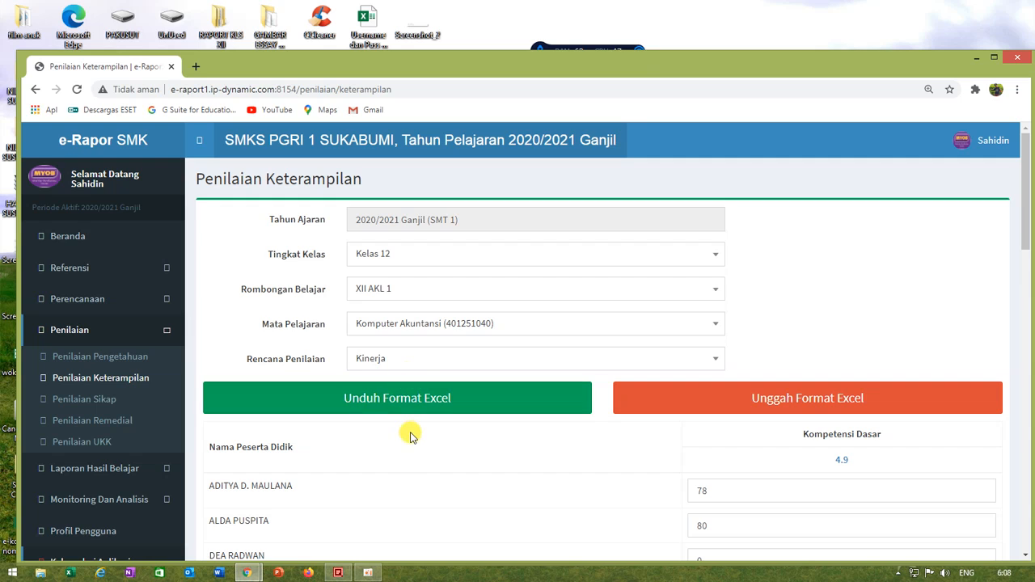
Step: Download the XII AKL 1 skills score template and open it in Excel with editing enabled
{"action": "scroll", "coordinate": [410, 436], "scroll_direction": "down", "scroll_amount": 1}
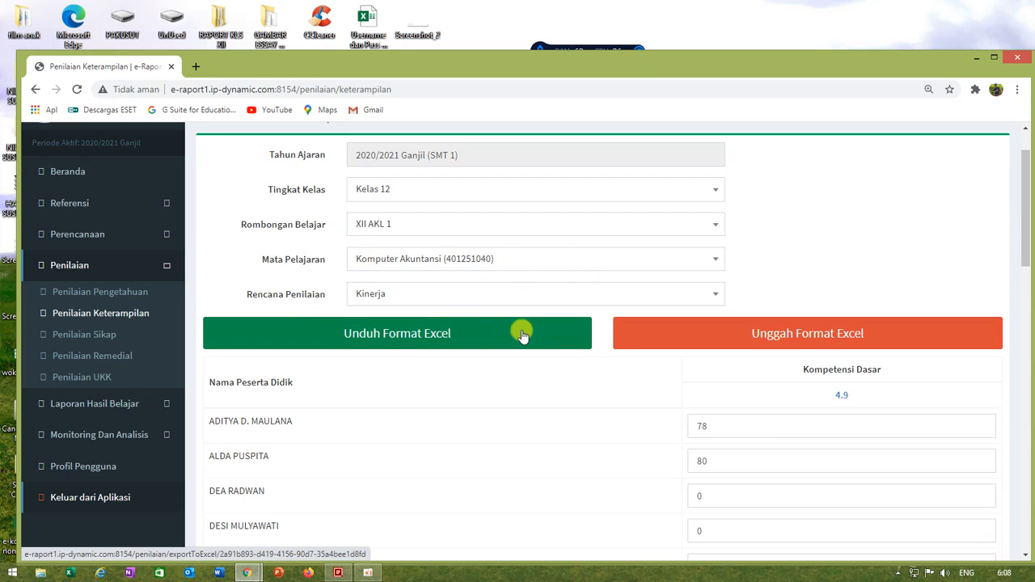
{"action": "left_click", "coordinate": [379, 341]}
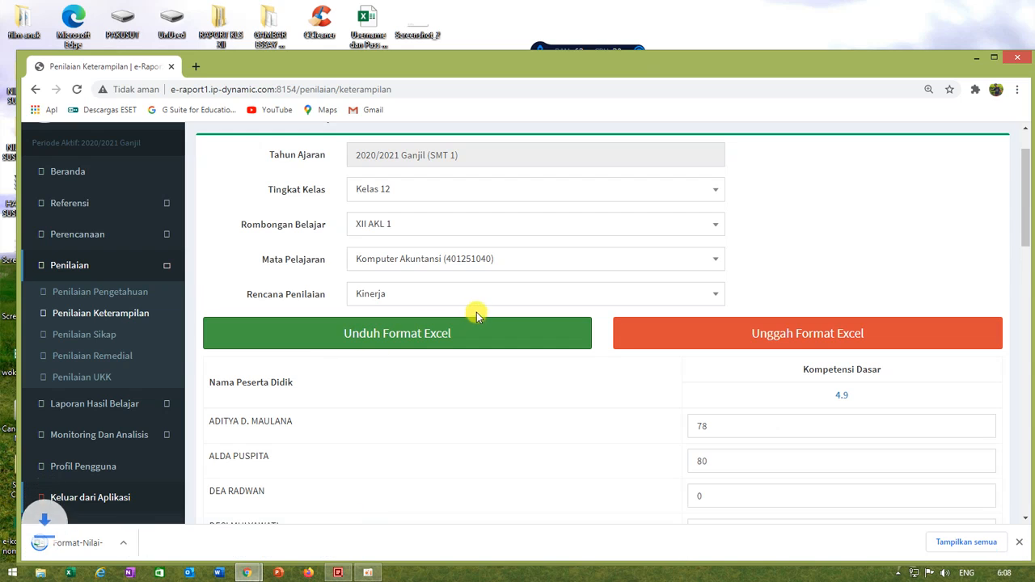
{"action": "left_click", "coordinate": [67, 546]}
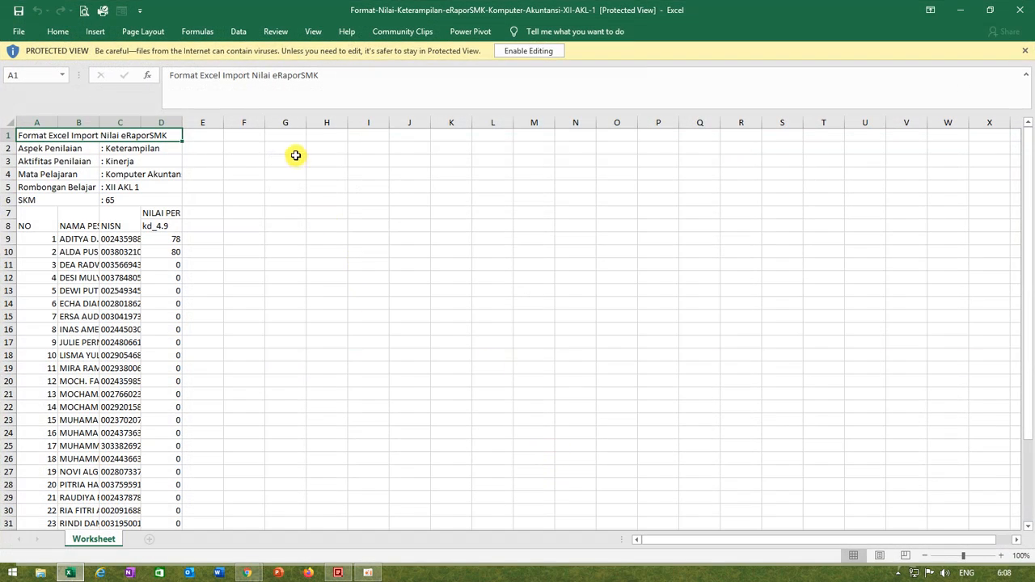
{"action": "left_click", "coordinate": [518, 51]}
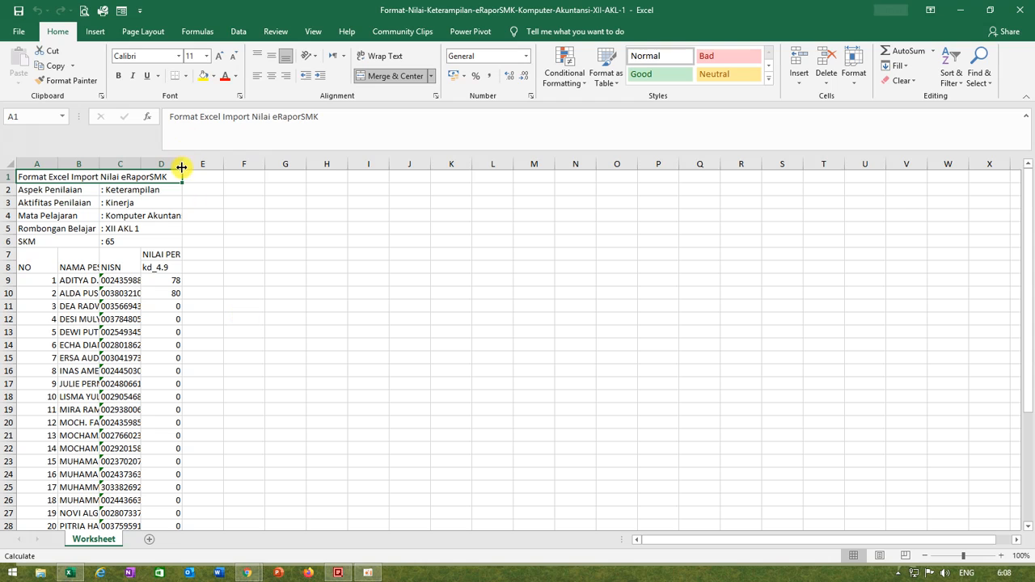
Step: Widen columns C and D, and copy the score 80 from D10 to all the students below it
{"action": "left_click_drag", "start_coordinate": [182, 168], "coordinate": [234, 189]}
{"action": "left_click_drag", "start_coordinate": [140, 164], "coordinate": [178, 165]}
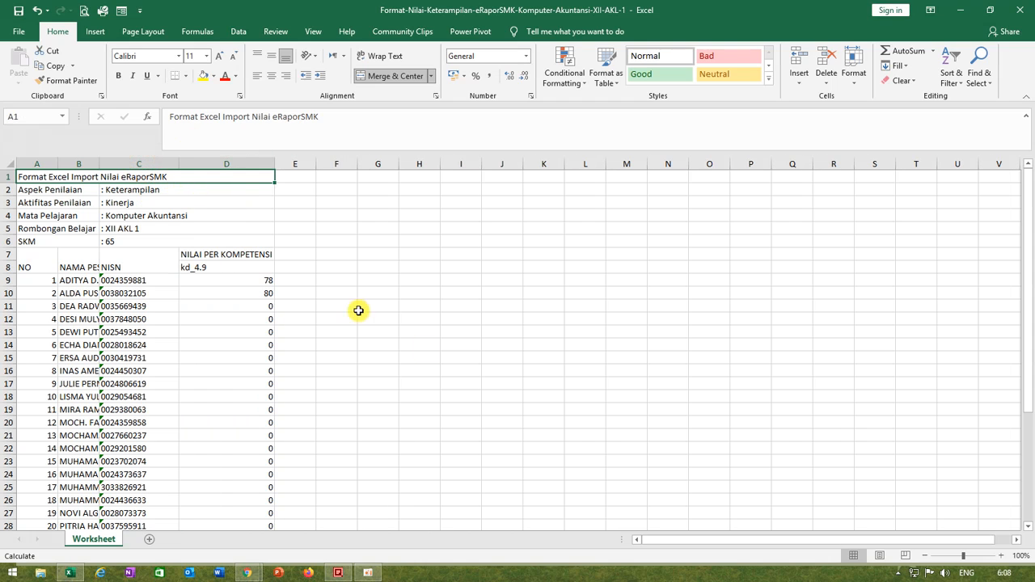
{"action": "left_click", "coordinate": [262, 295]}
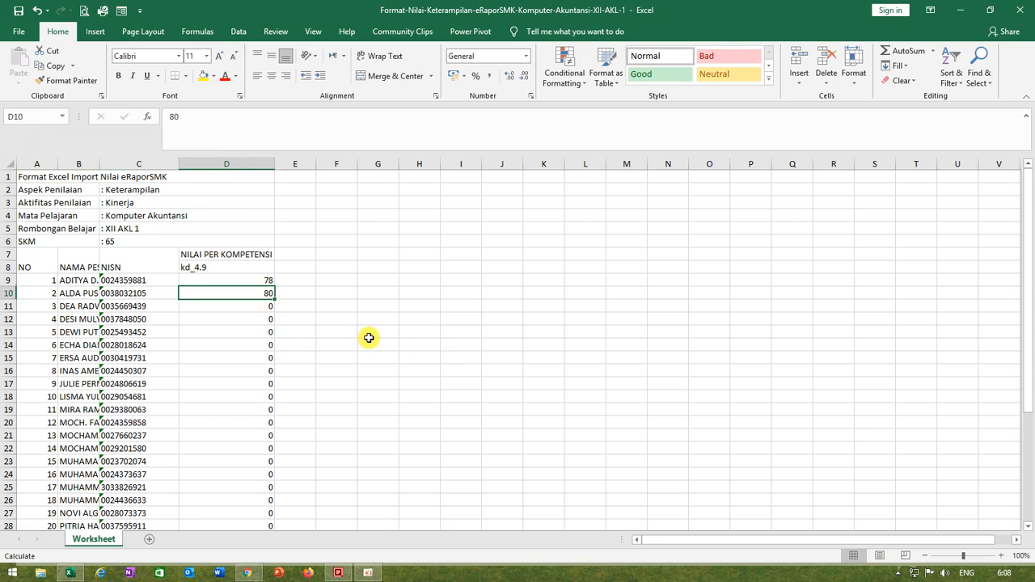
{"action": "key", "text": "ctrl+c"}
{"action": "left_click_drag", "start_coordinate": [246, 308], "coordinate": [255, 501]}
{"action": "scroll", "coordinate": [393, 428], "scroll_direction": "up", "scroll_amount": 5}
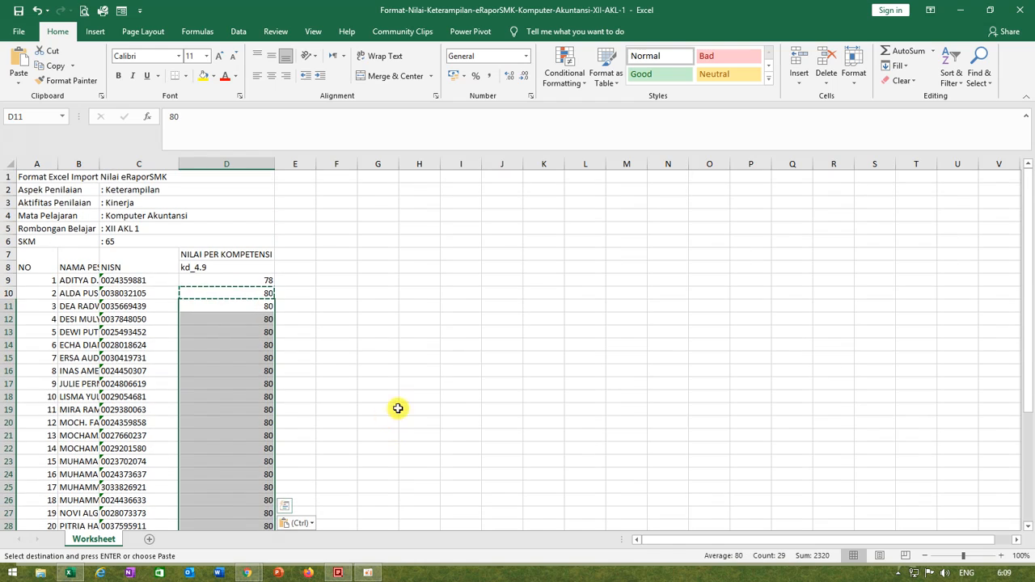
{"action": "left_click", "coordinate": [461, 358]}
Step: Save a copy of the filled skills template under the same name on drive DATAnew (E:) and close Excel
{"action": "left_click", "coordinate": [20, 31]}
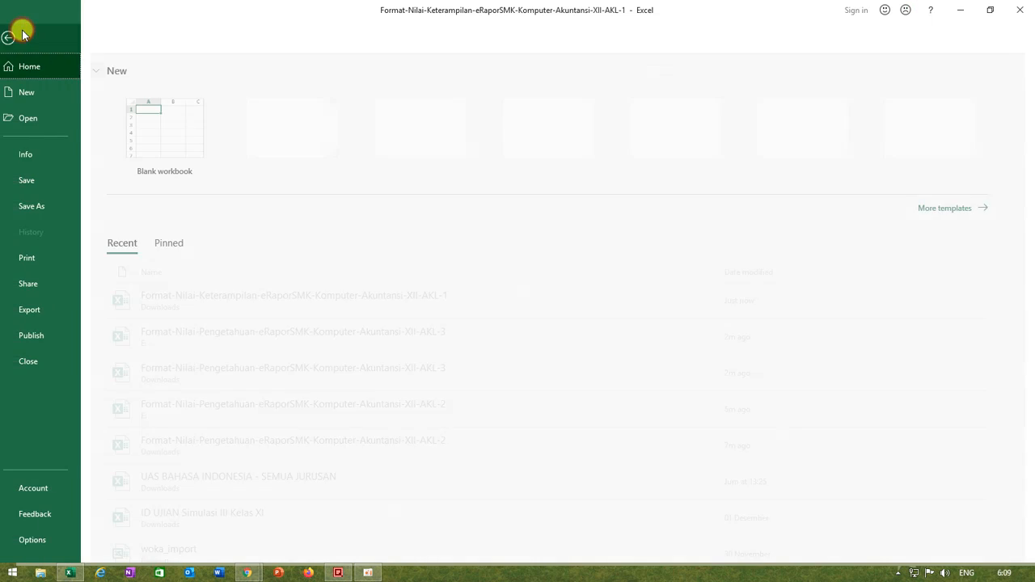
{"action": "left_click", "coordinate": [47, 206]}
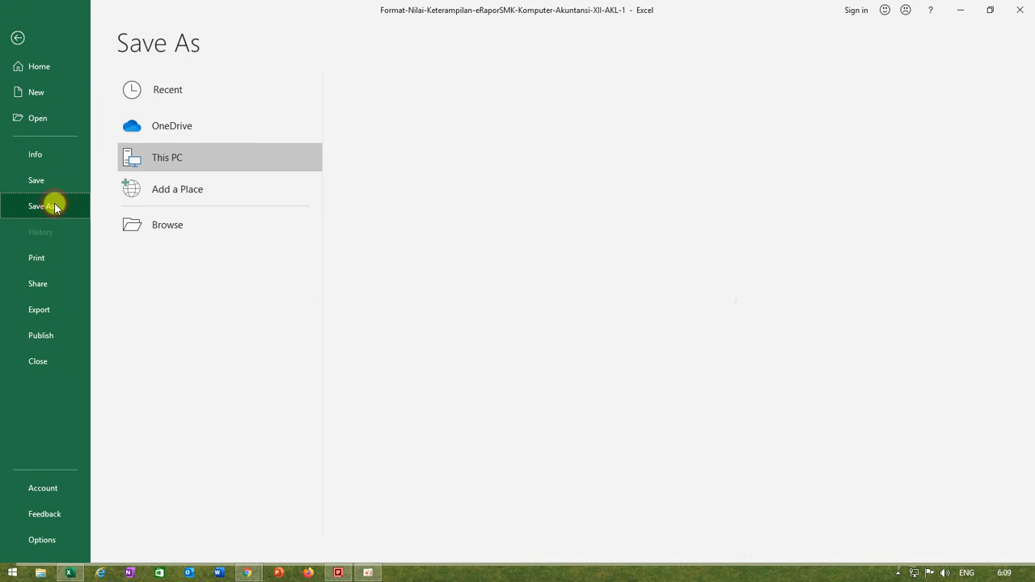
{"action": "left_click", "coordinate": [423, 174]}
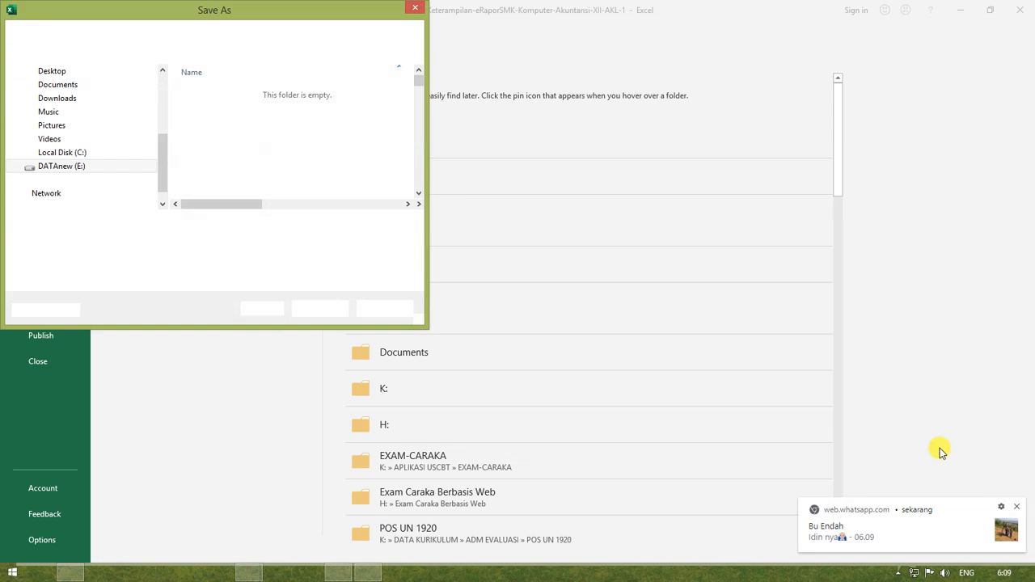
{"action": "left_click", "coordinate": [1018, 507]}
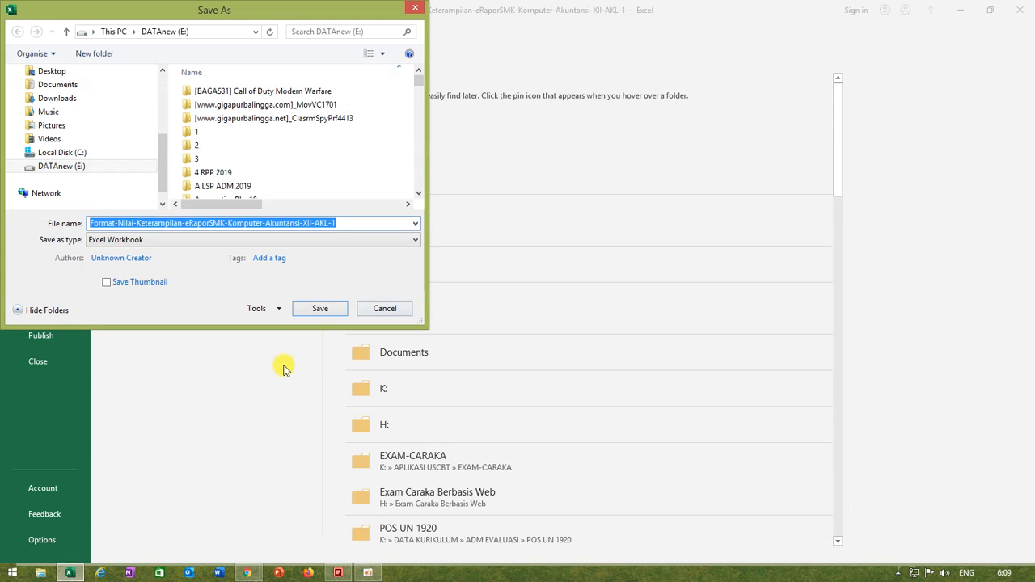
{"action": "left_click", "coordinate": [320, 309]}
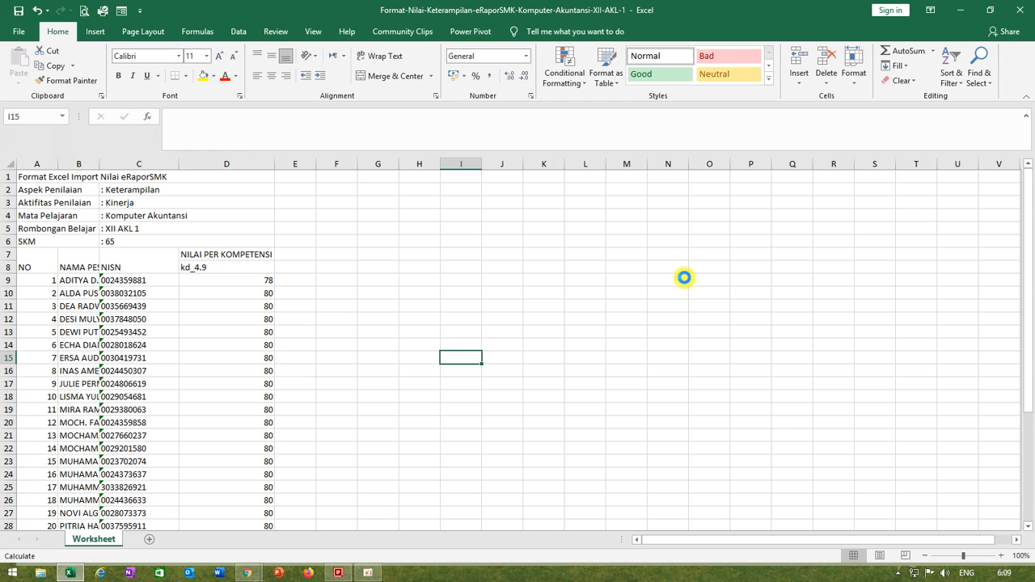
{"action": "left_click", "coordinate": [433, 447]}
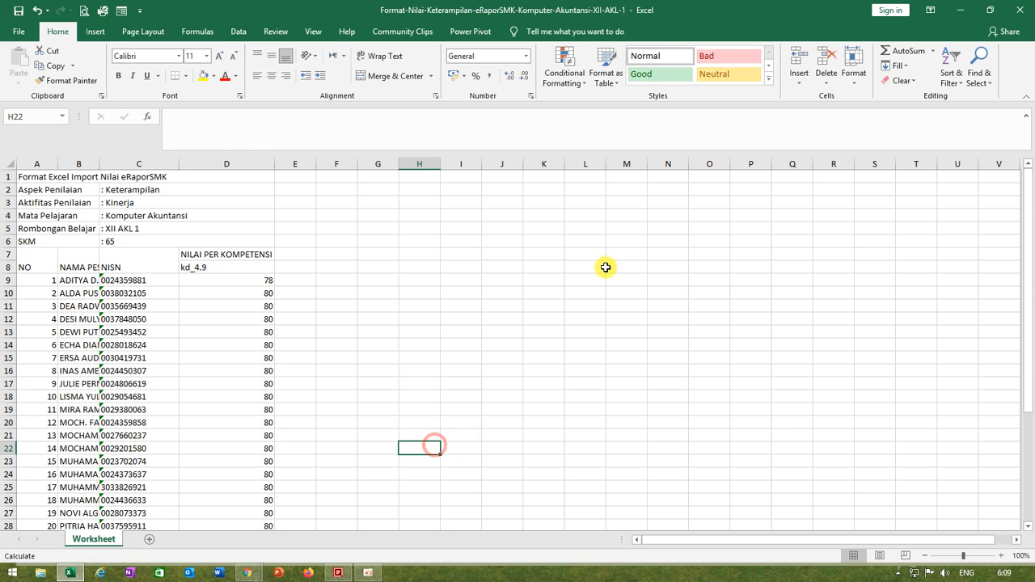
{"action": "left_click", "coordinate": [1021, 13]}
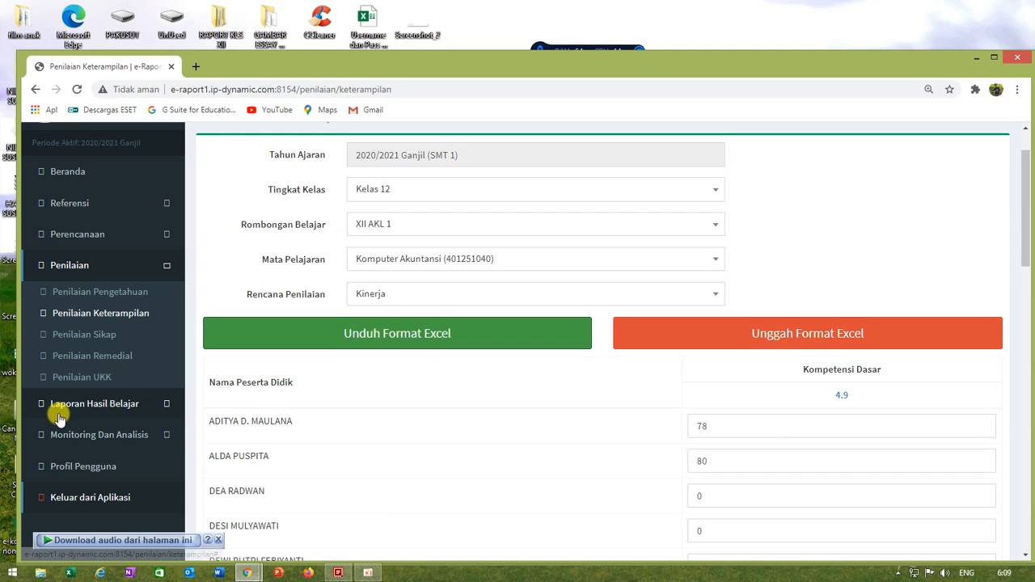
Step: Upload the filled template Format-Nilai-Keterampilan-eRaporSMK-Komputer-Akuntansi-XII-AKL-1 from drive DATAnew (E:) to the skills score list
{"action": "left_click", "coordinate": [821, 343]}
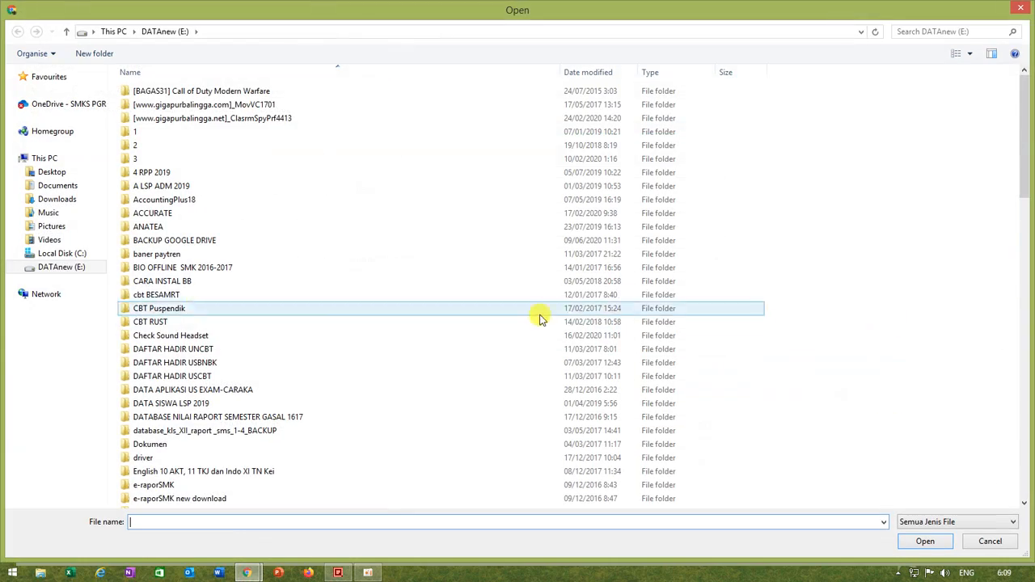
{"action": "left_click", "coordinate": [69, 268]}
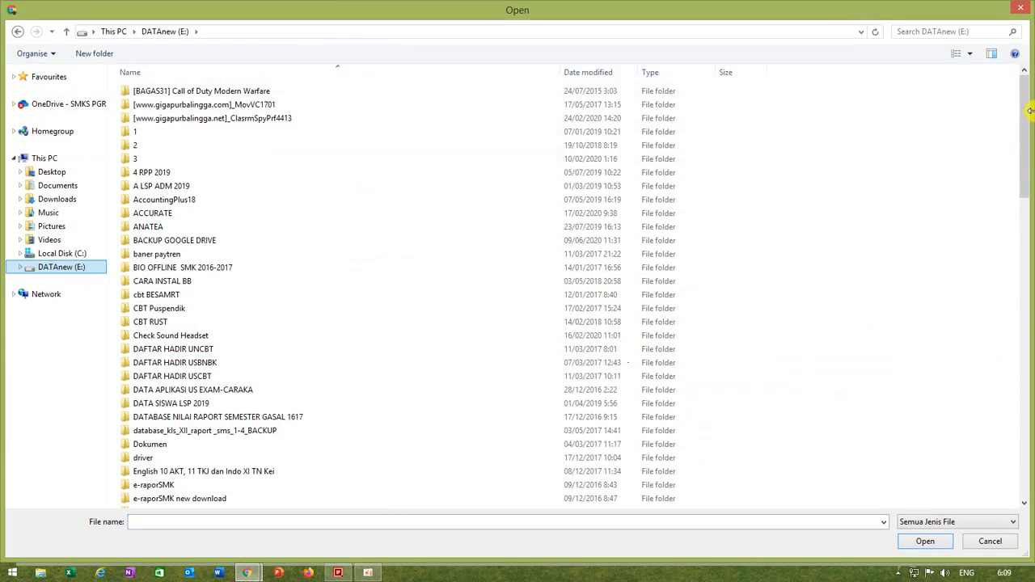
{"action": "left_click_drag", "start_coordinate": [1024, 139], "coordinate": [1013, 404]}
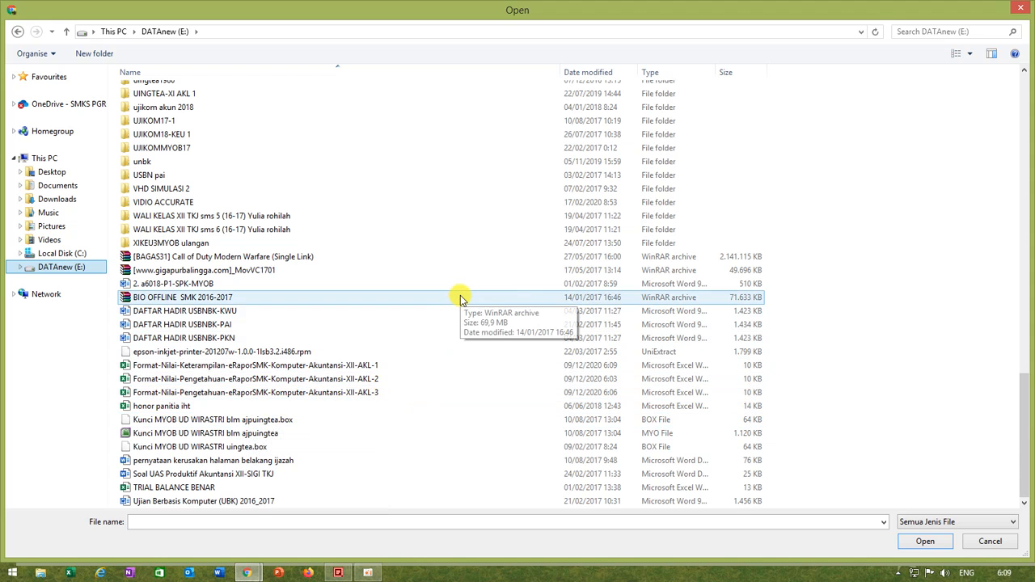
{"action": "left_click", "coordinate": [206, 368]}
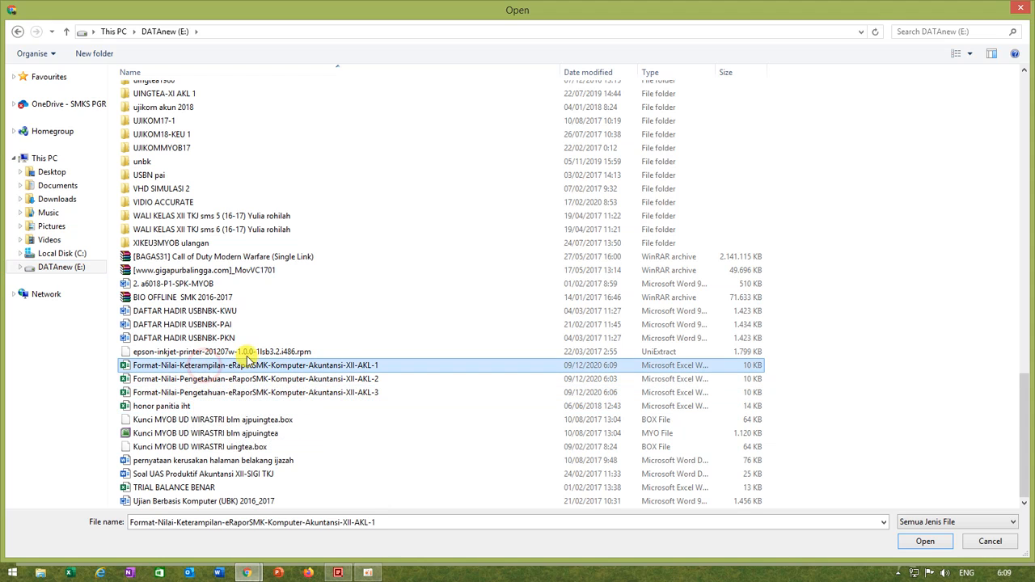
{"action": "left_click", "coordinate": [926, 541]}
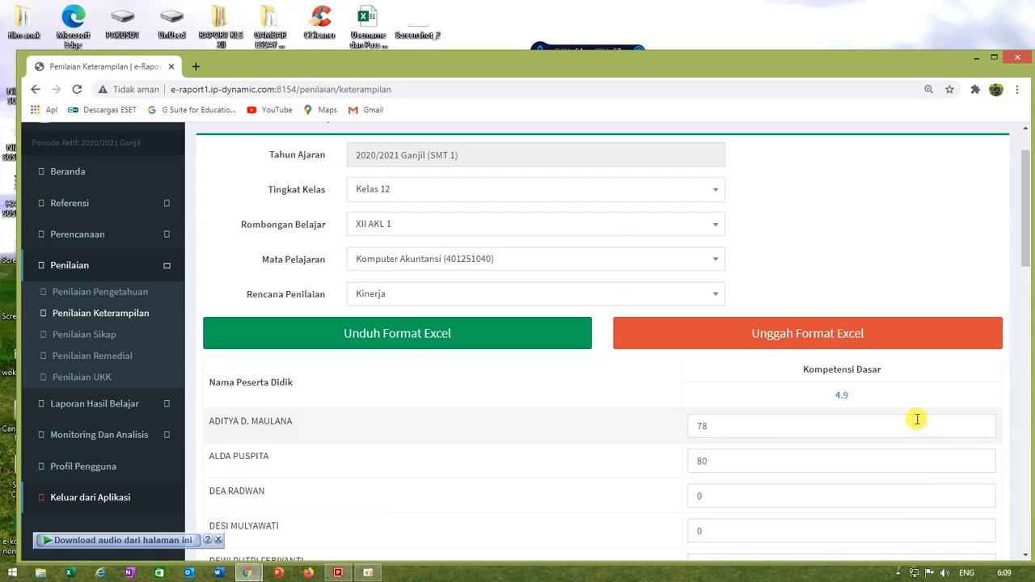
Step: Save the imported XII AKL 1 skills scores and dismiss the confirmation
{"action": "scroll", "coordinate": [792, 421], "scroll_direction": "down", "scroll_amount": 2}
{"action": "scroll", "coordinate": [705, 384], "scroll_direction": "down", "scroll_amount": 15}
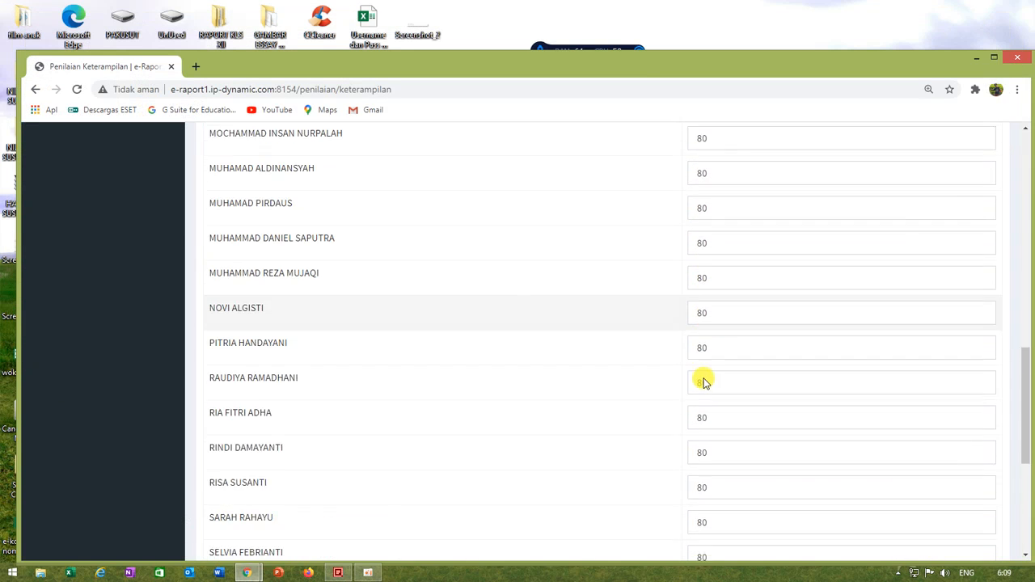
{"action": "left_click", "coordinate": [226, 479]}
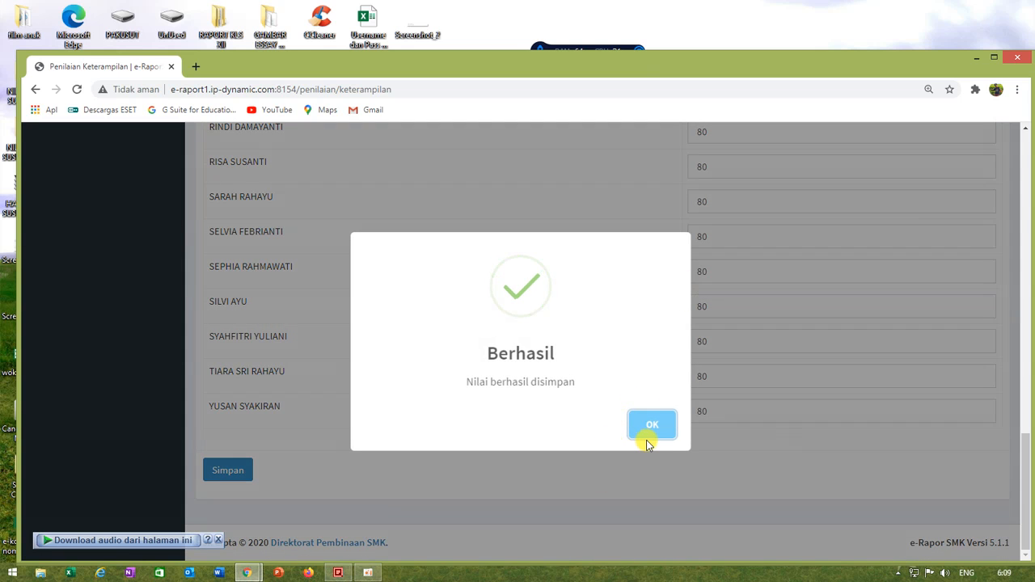
{"action": "left_click", "coordinate": [652, 428]}
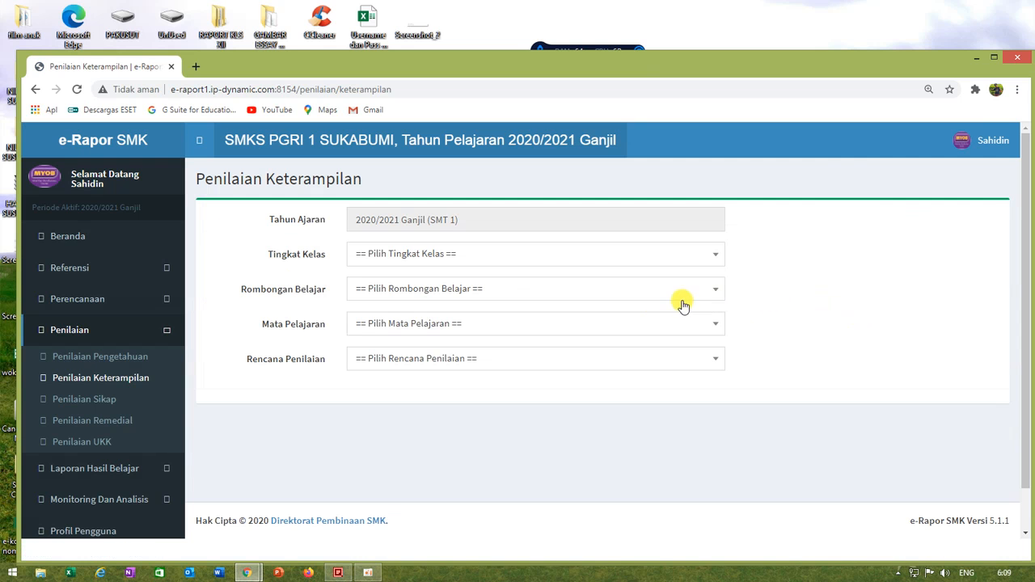
Step: Load the skills score list for Kelas 12, XII AKL 2, Komputer Akuntansi (401251040) and the Kinerja plan
{"action": "left_click", "coordinate": [434, 253]}
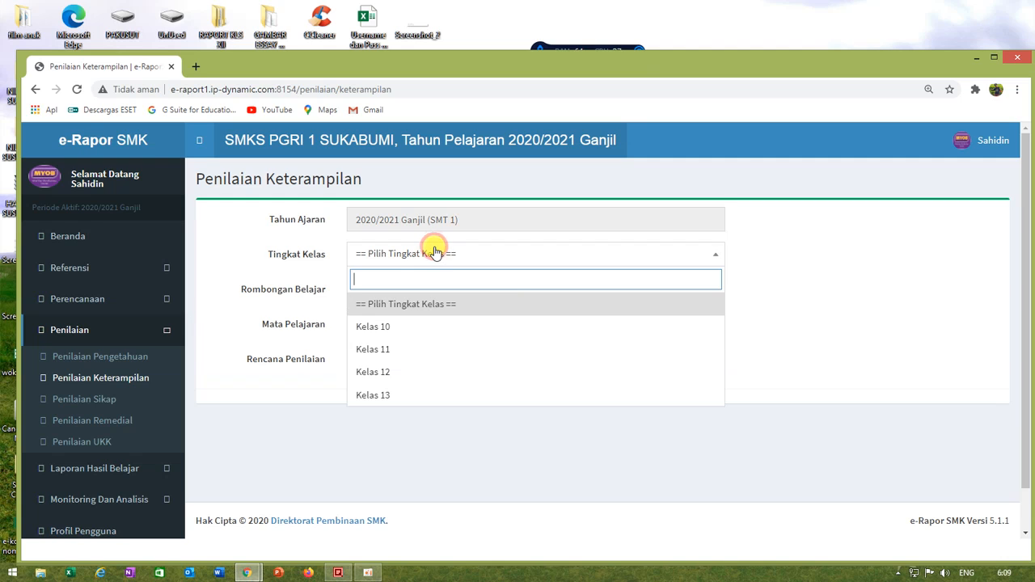
{"action": "left_click", "coordinate": [384, 374]}
{"action": "left_click", "coordinate": [405, 289]}
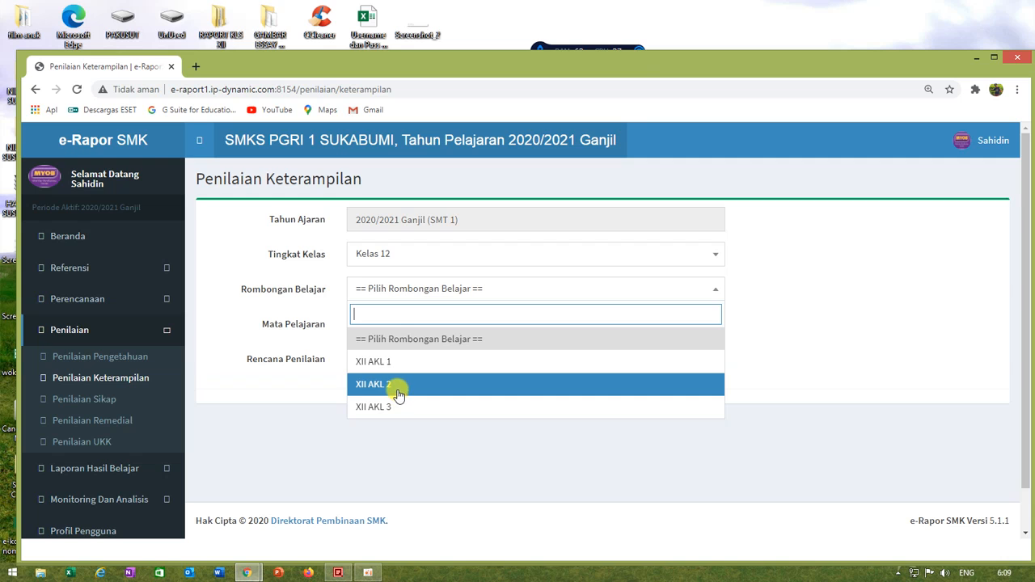
{"action": "left_click", "coordinate": [397, 386]}
{"action": "left_click", "coordinate": [410, 323]}
{"action": "left_click", "coordinate": [382, 396]}
{"action": "left_click", "coordinate": [393, 364]}
{"action": "left_click", "coordinate": [388, 429]}
{"action": "scroll", "coordinate": [482, 411], "scroll_direction": "down", "scroll_amount": 4}
{"action": "scroll", "coordinate": [482, 408], "scroll_direction": "up", "scroll_amount": 4}
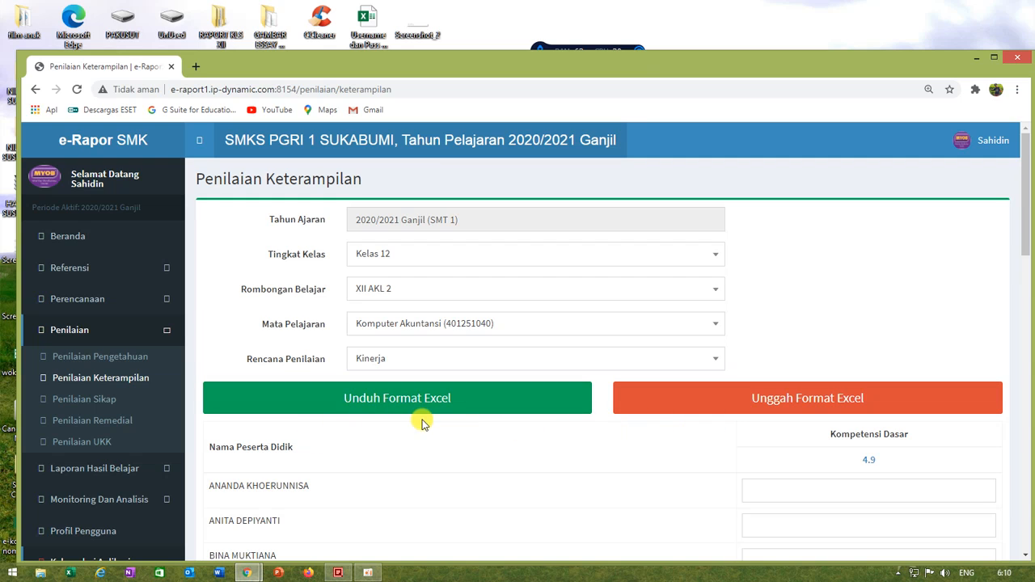
Step: Download the XII AKL 2 skills score template and open it in Excel with editing enabled
{"action": "left_click", "coordinate": [468, 396]}
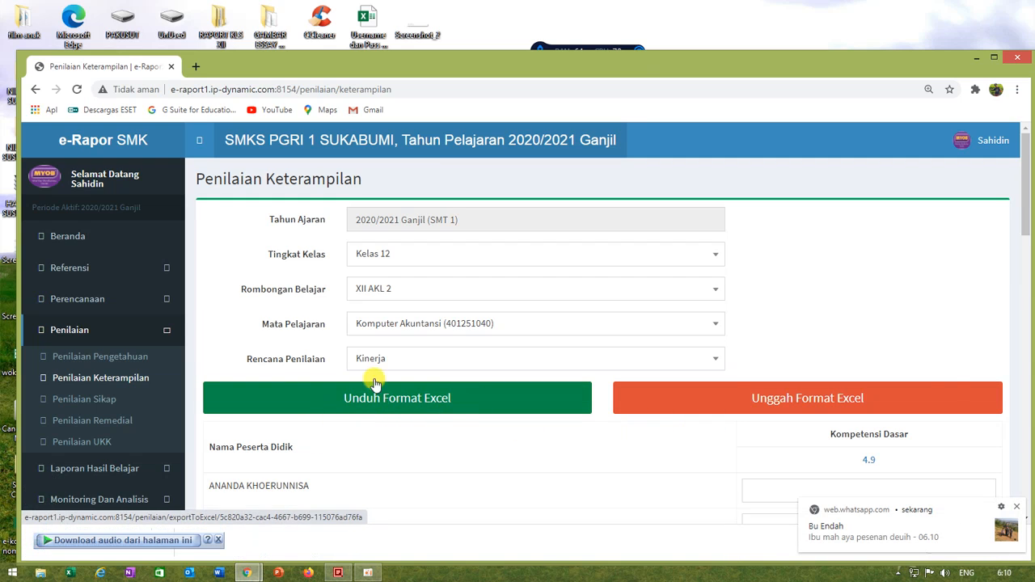
{"action": "left_click", "coordinate": [1017, 508]}
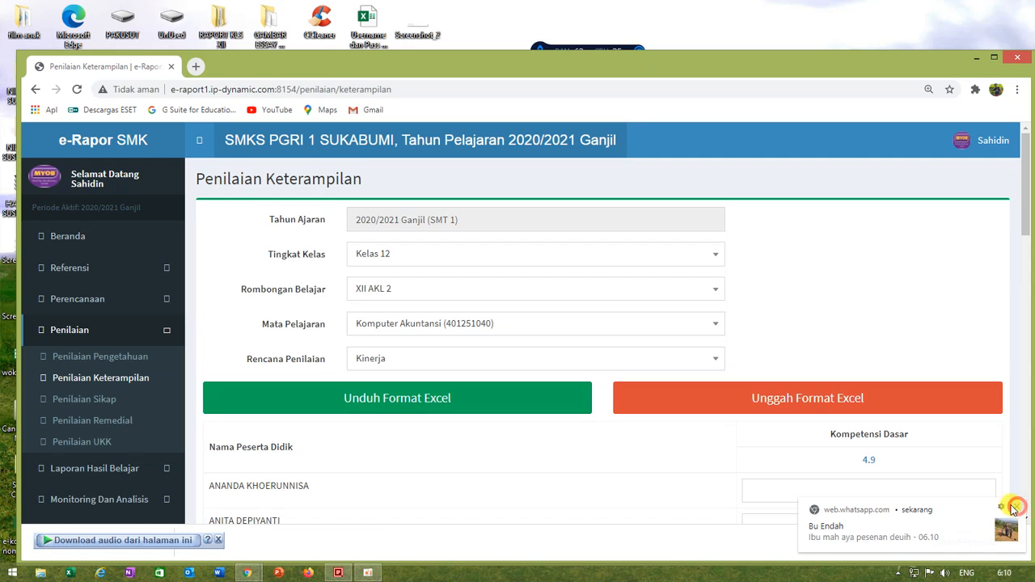
{"action": "left_click", "coordinate": [216, 541]}
{"action": "left_click", "coordinate": [133, 543]}
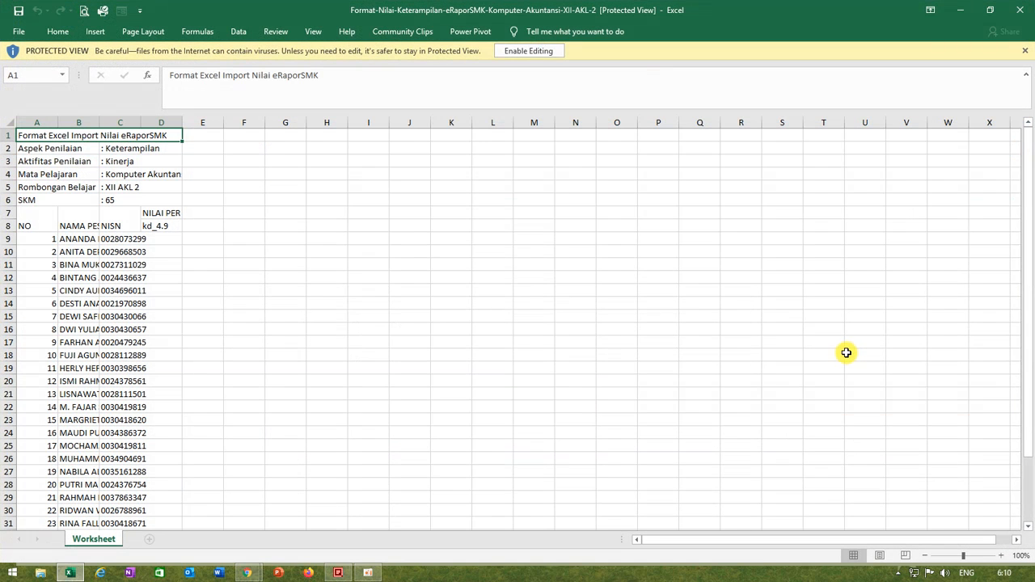
{"action": "left_click_drag", "start_coordinate": [185, 124], "coordinate": [199, 124]}
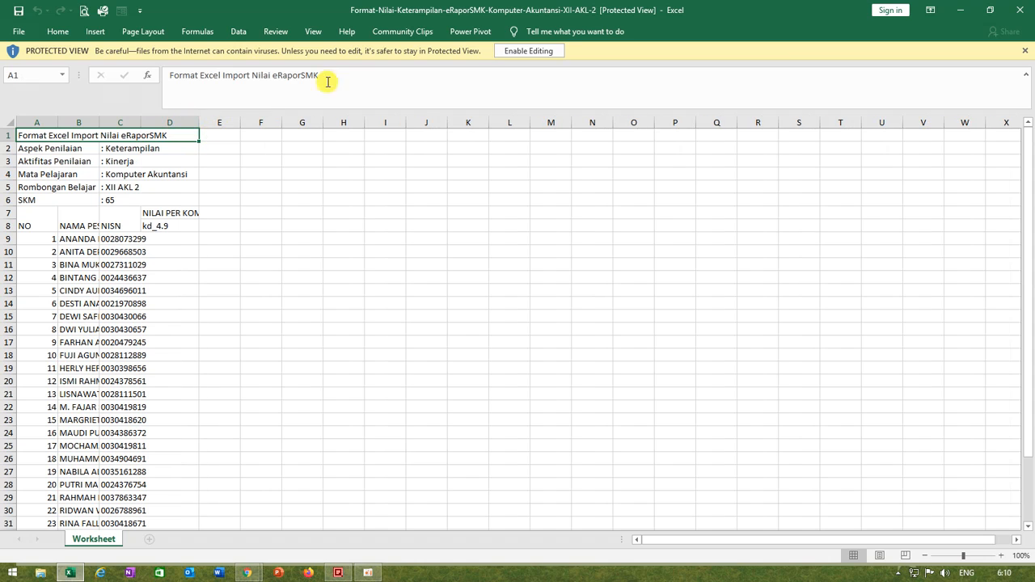
{"action": "left_click", "coordinate": [550, 51]}
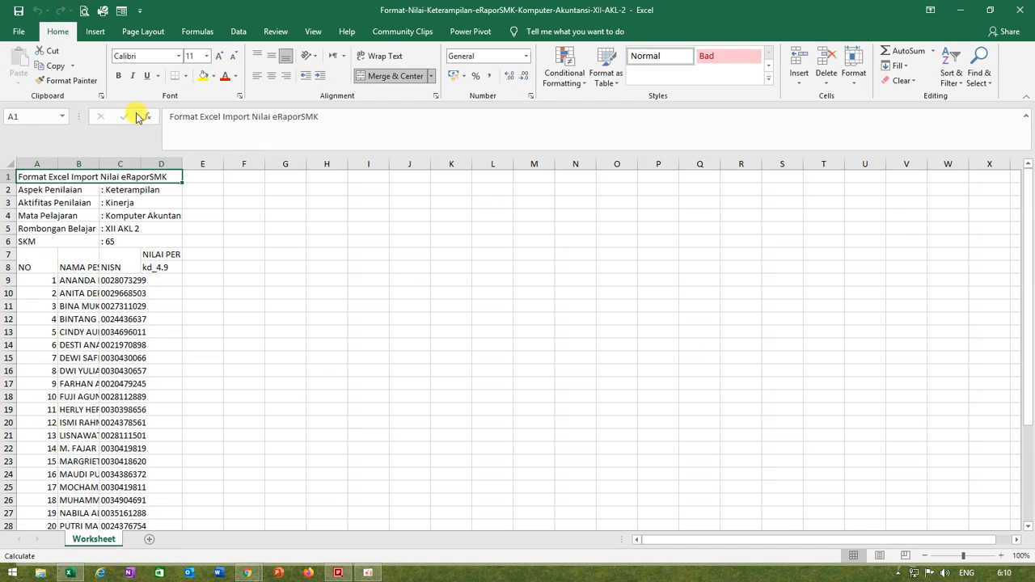
Step: Widen column C and enter the score 85 for the first student in D9
{"action": "left_click_drag", "start_coordinate": [141, 164], "coordinate": [166, 165]}
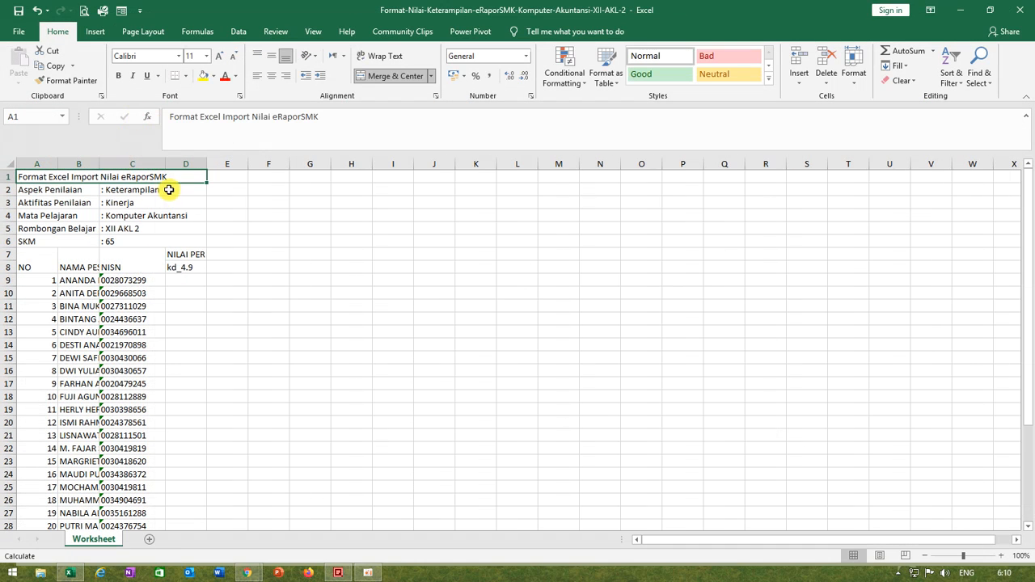
{"action": "left_click", "coordinate": [187, 283]}
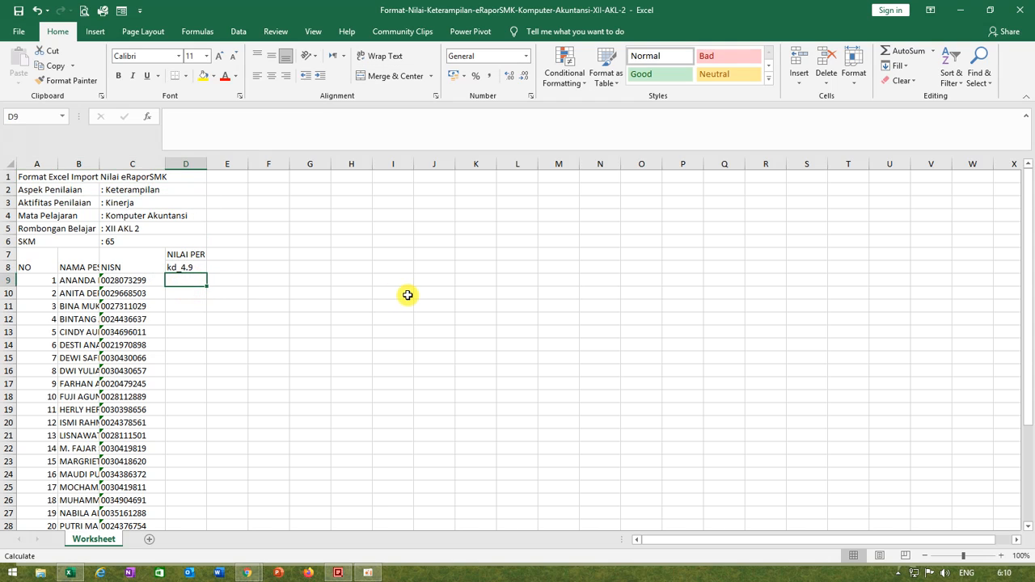
{"action": "type", "text": "85"}
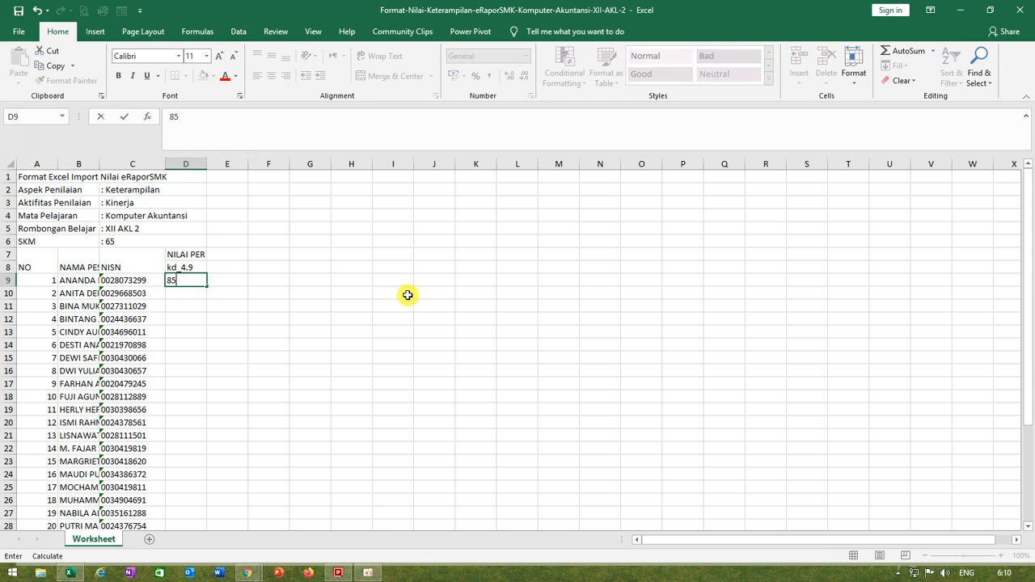
{"action": "key", "text": "ctrl+Return"}
Step: Copy the score 85 from D9 to all the remaining students in D10 to D37
{"action": "key", "text": "ctrl+c"}
{"action": "key", "text": "Down"}
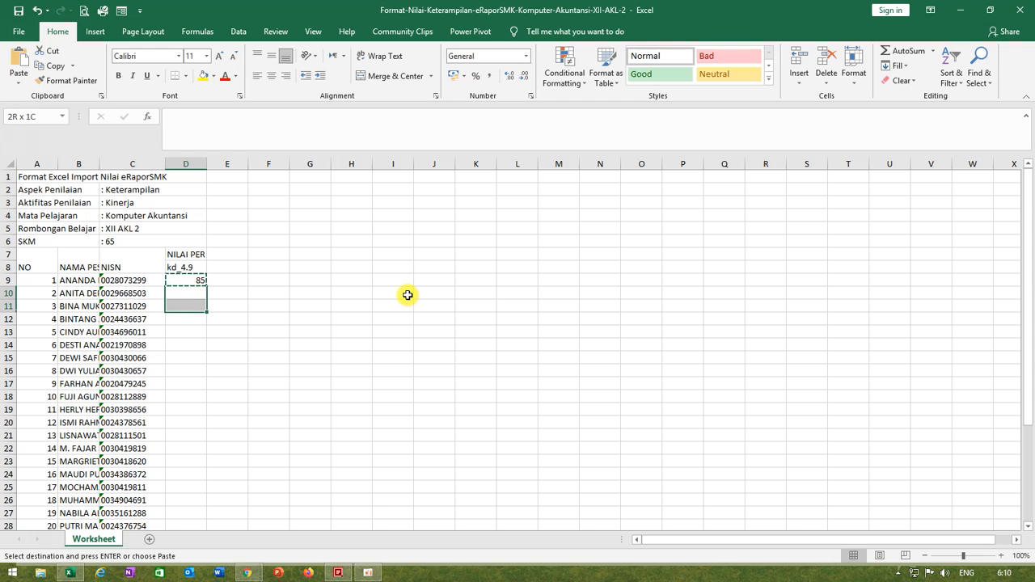
{"action": "key", "text": "shift+Down"}
{"action": "key", "text": "shift+Down"}
{"action": "key", "text": "shift+Down"}
{"action": "key", "text": "shift+Down"}
{"action": "key", "text": "shift+Down"}
{"action": "key", "text": "shift+Down"}
{"action": "key", "text": "shift+Down"}
{"action": "key", "text": "shift+Down"}
{"action": "key", "text": "shift+Down"}
{"action": "key", "text": "shift+Down"}
{"action": "key", "text": "shift+Down"}
{"action": "key", "text": "shift+Down"}
{"action": "key", "text": "shift+Down"}
{"action": "key", "text": "shift+Down"}
{"action": "key", "text": "shift+Down"}
{"action": "key", "text": "shift+Down"}
{"action": "key", "text": "shift+Down"}
{"action": "key", "text": "shift+Down"}
{"action": "key", "text": "shift+Down"}
{"action": "key", "text": "shift+Down"}
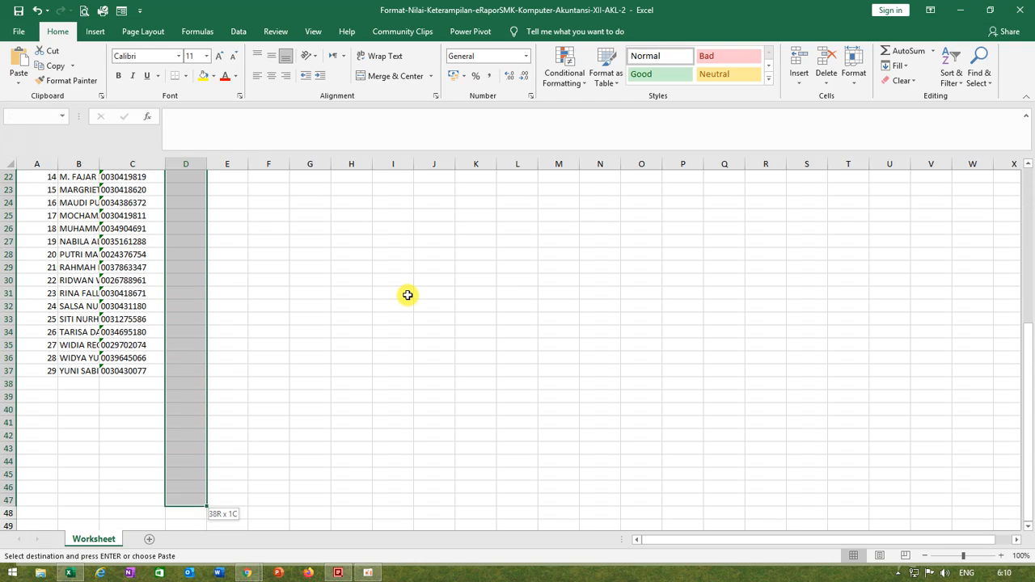
{"action": "key", "text": "shift+Up"}
{"action": "key", "text": "shift+Up"}
{"action": "key", "text": "shift+Up"}
{"action": "key", "text": "shift+Up"}
{"action": "key", "text": "shift+Up"}
{"action": "key", "text": "shift+Up"}
{"action": "key", "text": "shift+Up"}
{"action": "key", "text": "shift+Up"}
{"action": "key", "text": "shift+Up"}
{"action": "key", "text": "shift+Up"}
{"action": "key", "text": "ctrl+v"}
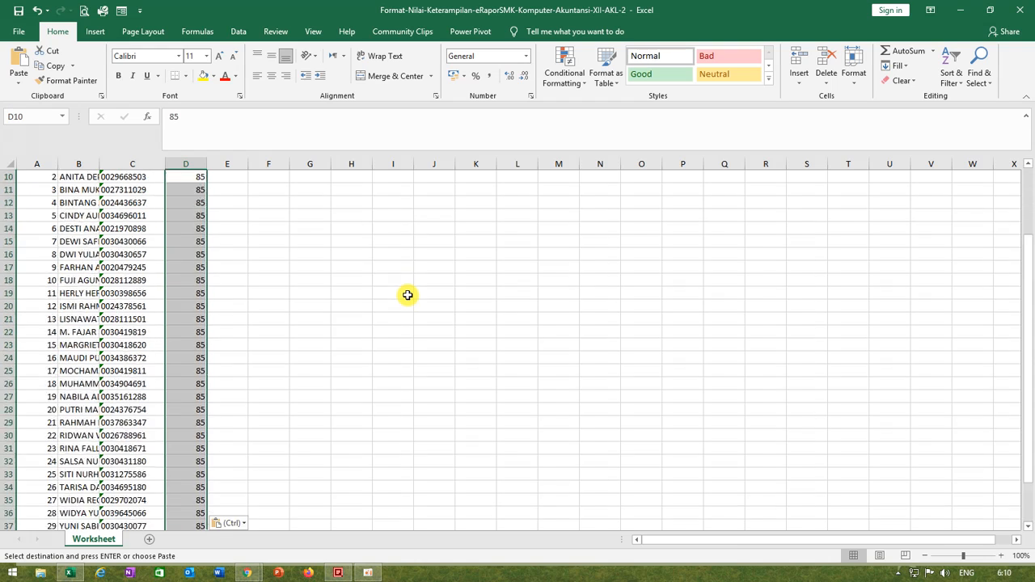
{"action": "scroll", "coordinate": [407, 295], "scroll_direction": "up", "scroll_amount": 3}
{"action": "left_click", "coordinate": [406, 300]}
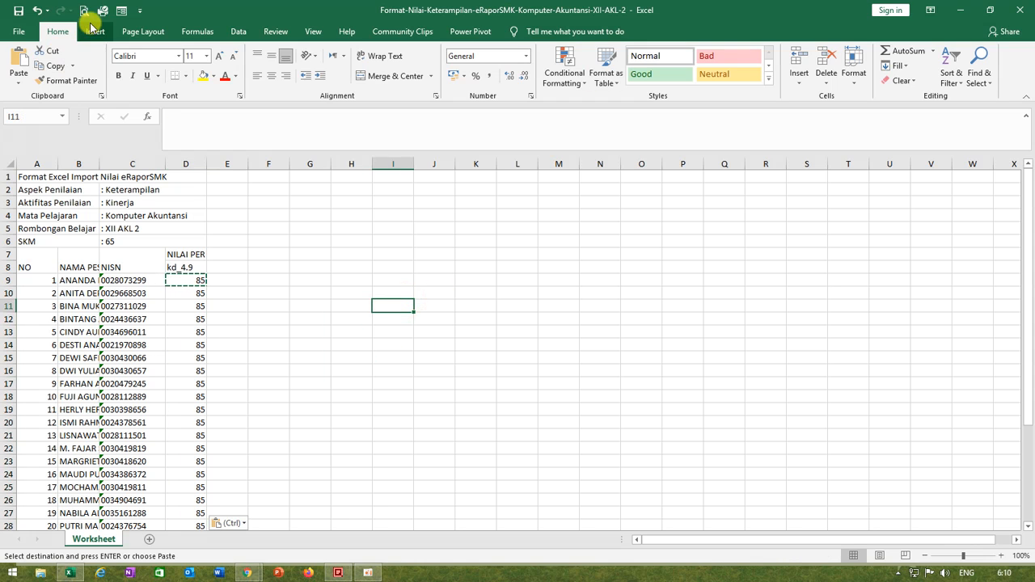
Step: Save a copy of the filled XII AKL 2 skills template under the same name on drive E: and close Excel
{"action": "left_click", "coordinate": [20, 32]}
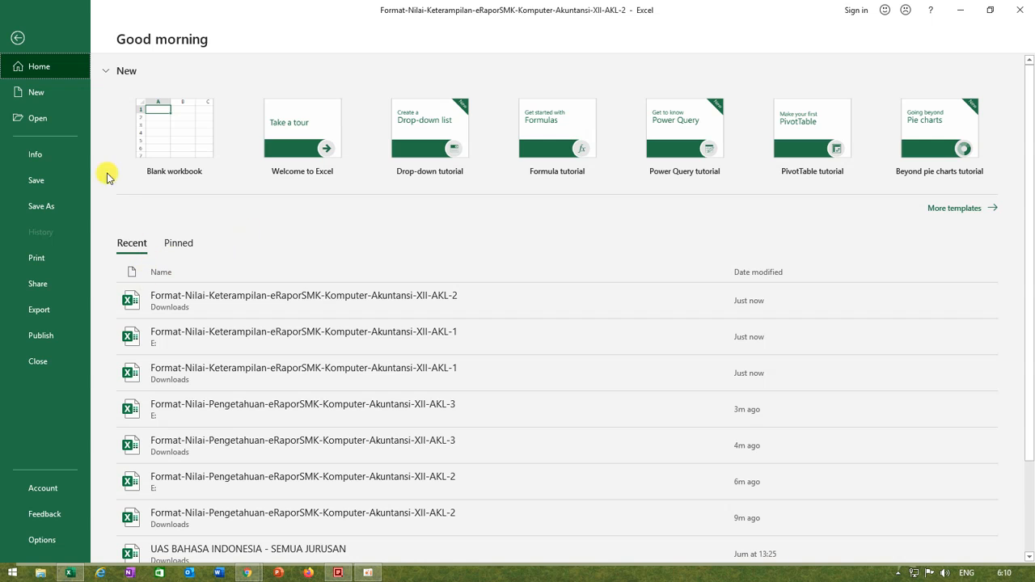
{"action": "left_click", "coordinate": [70, 205]}
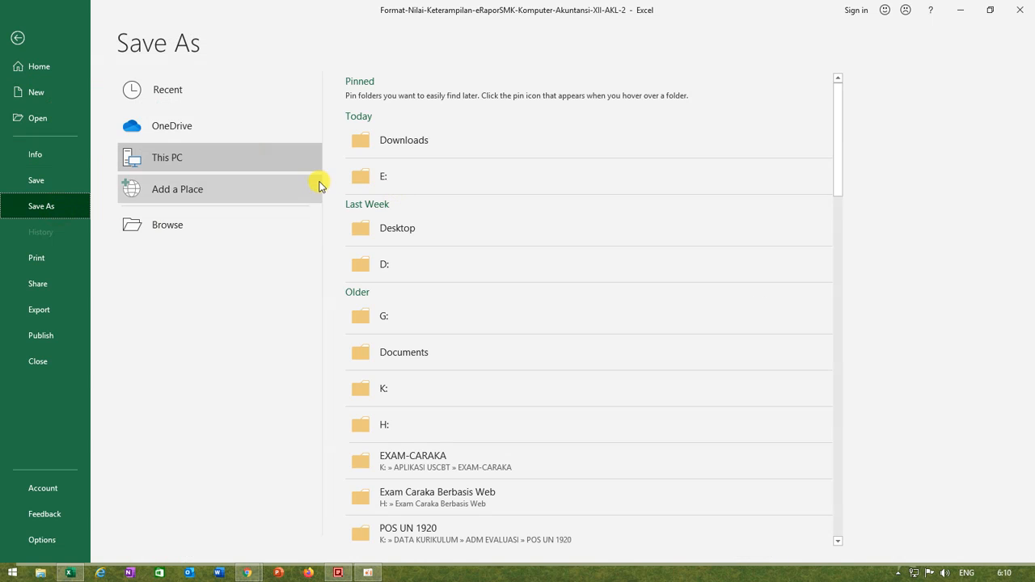
{"action": "left_click", "coordinate": [409, 184]}
{"action": "left_click", "coordinate": [320, 308]}
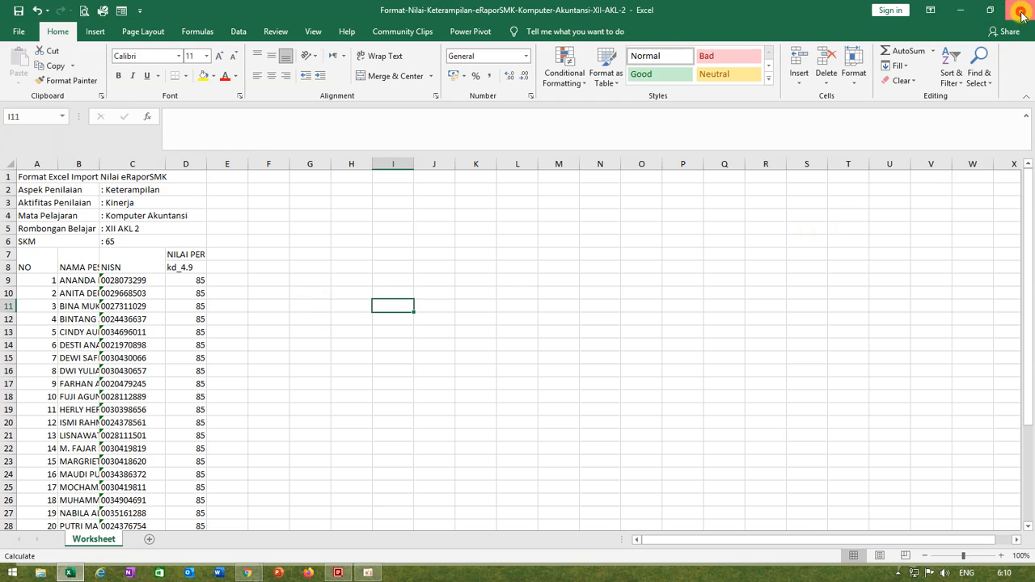
{"action": "left_click", "coordinate": [1021, 17]}
Step: Upload Format-Nilai-Keterampilan-eRaporSMK-Komputer-Akuntansi-XII-AKL-2 from drive DATAnew (E:) to the XII AKL 2 skills score list
{"action": "scroll", "coordinate": [784, 281], "scroll_direction": "down", "scroll_amount": 2}
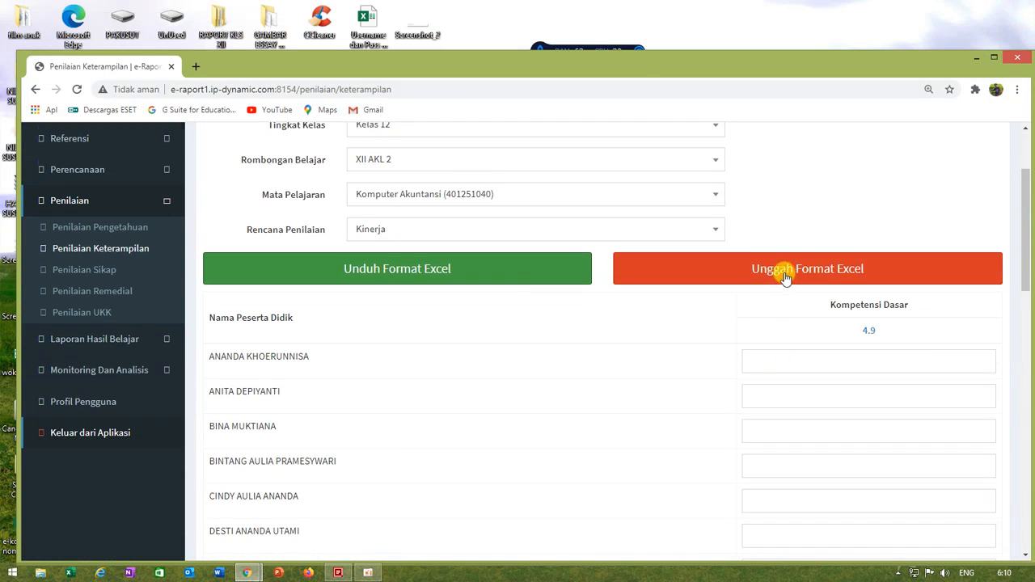
{"action": "left_click", "coordinate": [785, 280]}
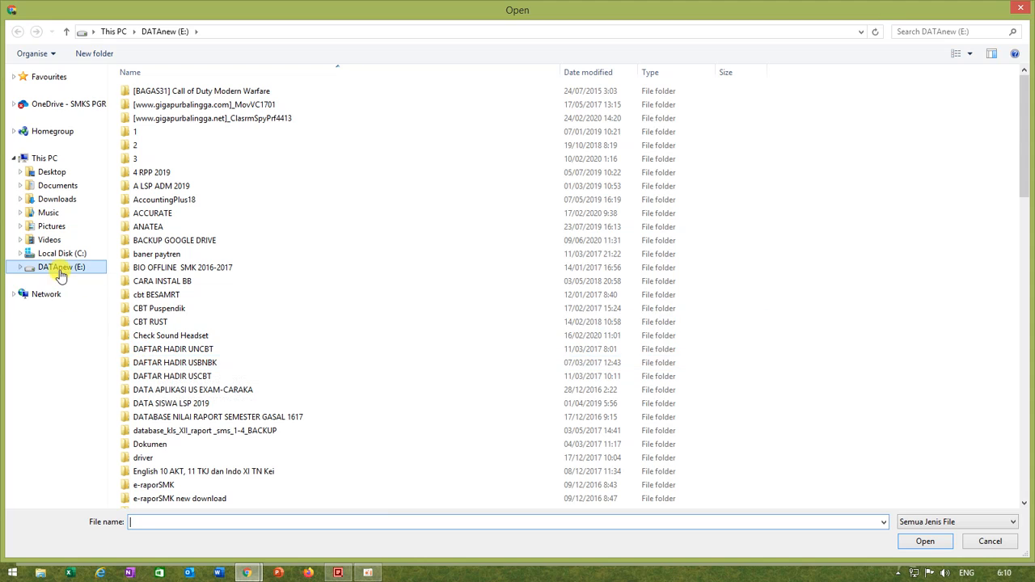
{"action": "left_click", "coordinate": [67, 268]}
{"action": "left_click_drag", "start_coordinate": [1027, 153], "coordinate": [1012, 417]}
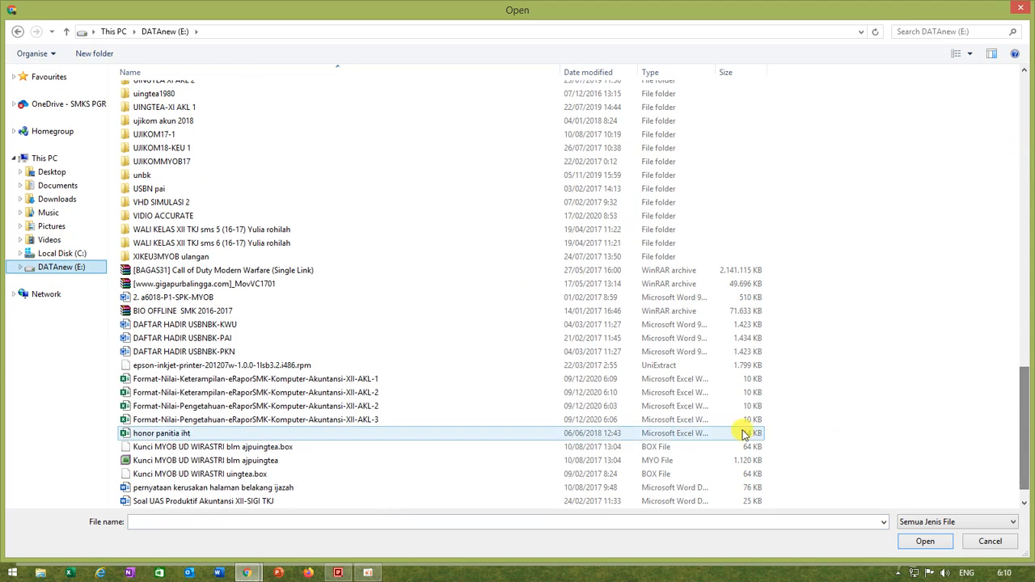
{"action": "left_click", "coordinate": [404, 393]}
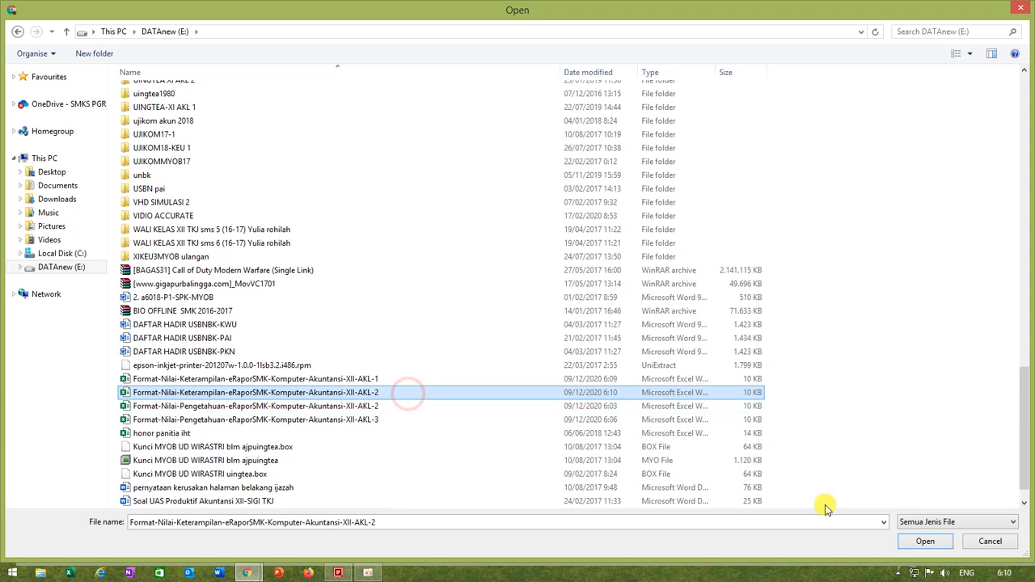
{"action": "left_click", "coordinate": [922, 542]}
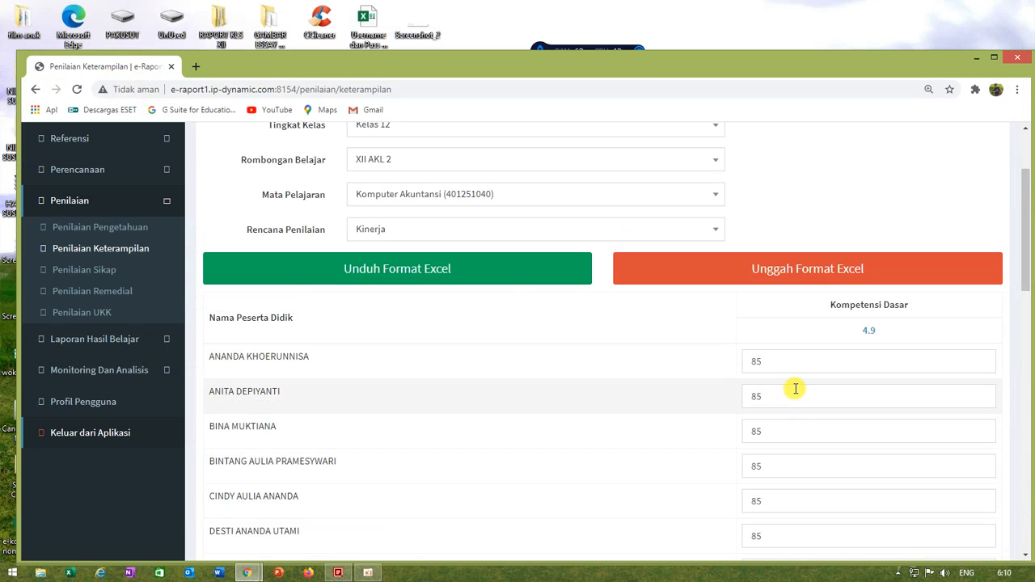
Step: Save the imported XII AKL 2 skills scores and dismiss the confirmation
{"action": "scroll", "coordinate": [760, 396], "scroll_direction": "down", "scroll_amount": 15}
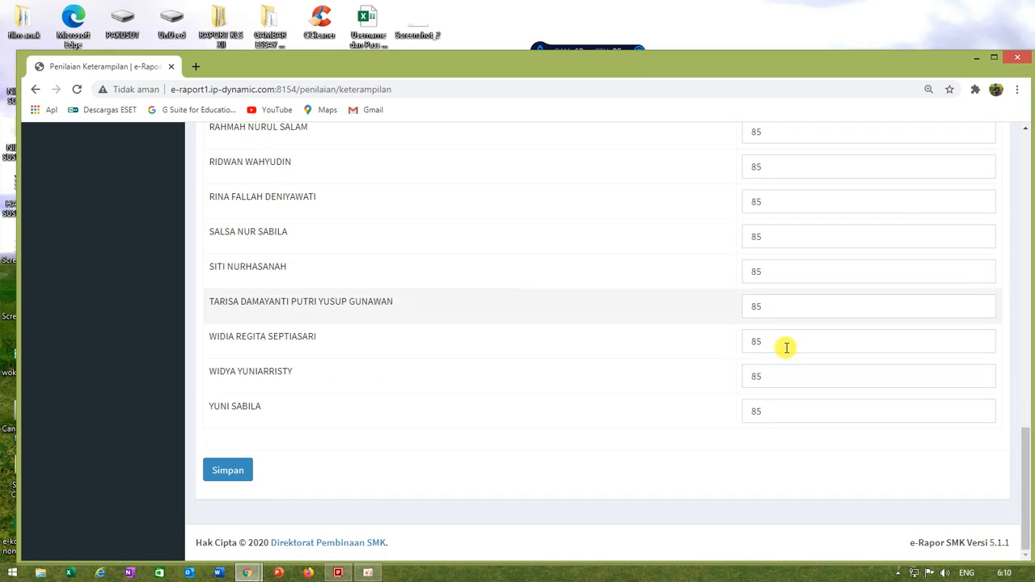
{"action": "left_click", "coordinate": [238, 472]}
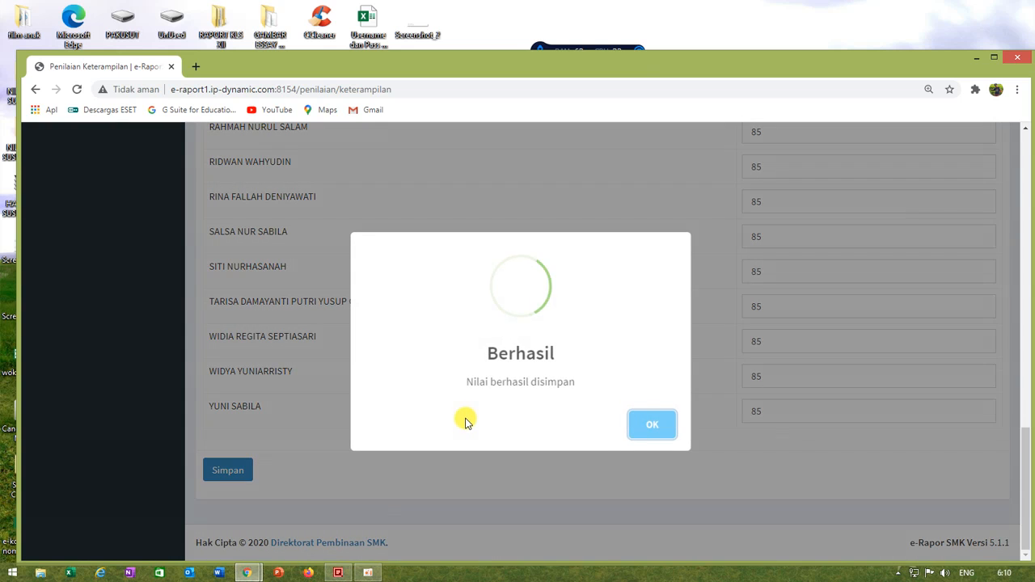
{"action": "left_click", "coordinate": [654, 426]}
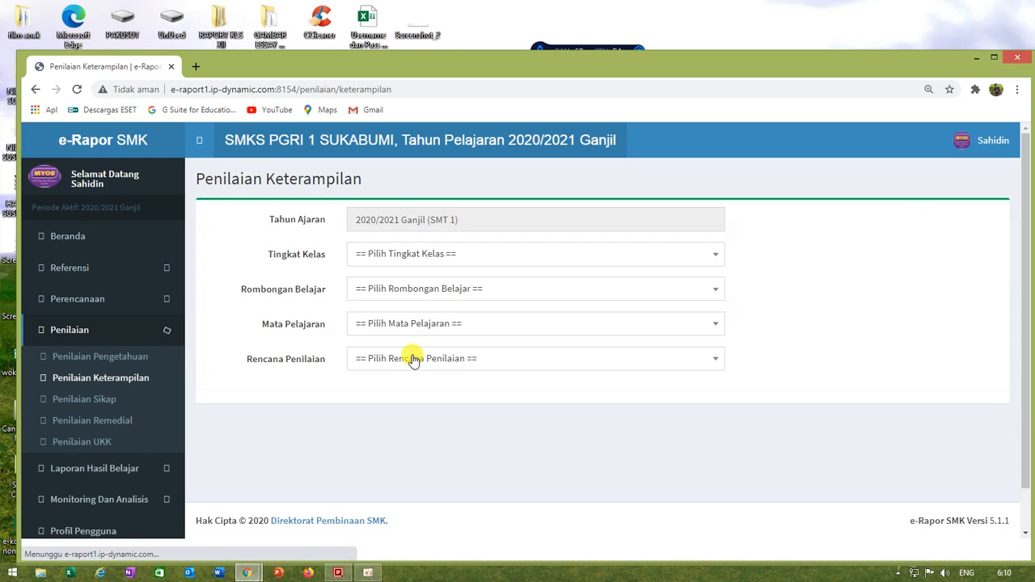
Step: Select Kelas 12, class group XII AKL 3, subject Komputer Akuntansi (401251040) and assessment plan Kinerja for the skills assessment
{"action": "left_click", "coordinate": [393, 254]}
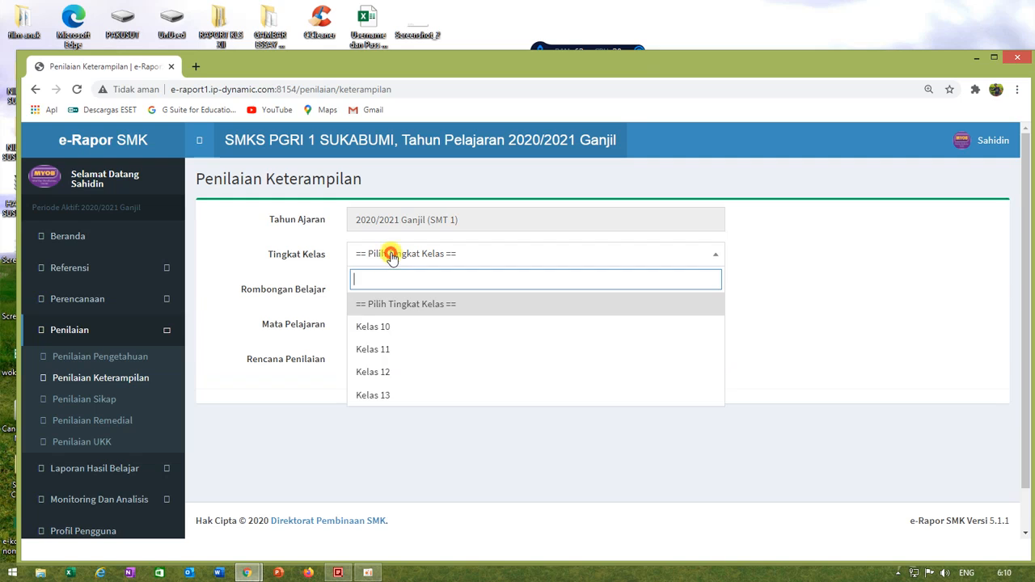
{"action": "left_click", "coordinate": [386, 371]}
{"action": "left_click", "coordinate": [401, 293]}
{"action": "left_click", "coordinate": [397, 404]}
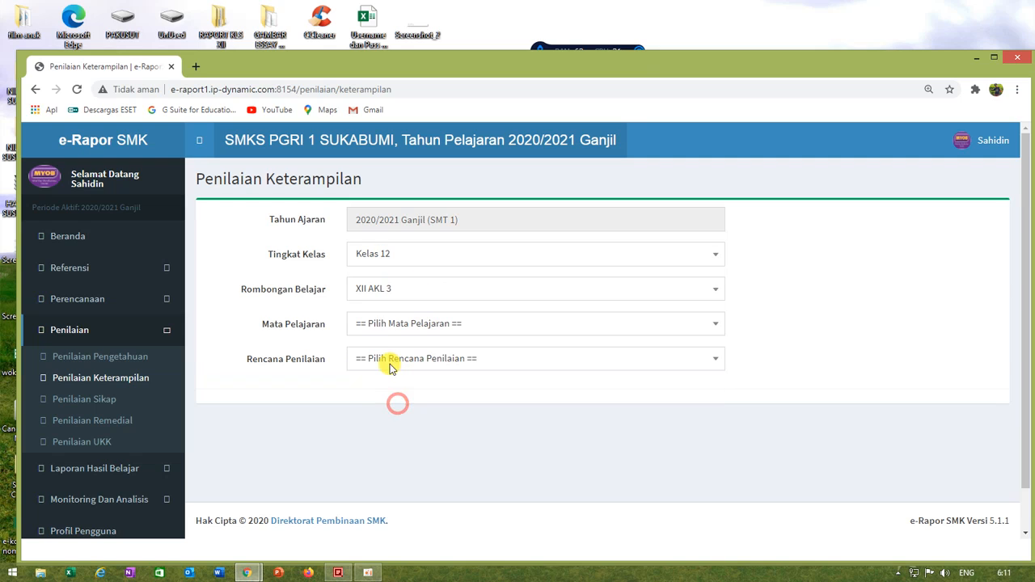
{"action": "left_click", "coordinate": [386, 327]}
{"action": "left_click", "coordinate": [441, 397]}
{"action": "left_click", "coordinate": [391, 358]}
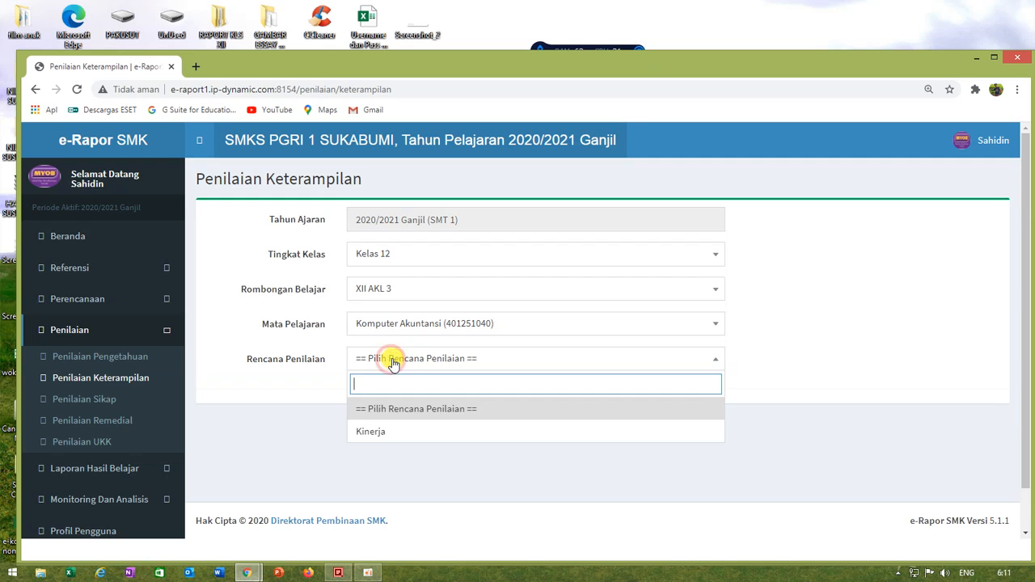
{"action": "left_click", "coordinate": [378, 431]}
Step: Download the XII AKL 3 skills score template and open it in Excel with editing enabled
{"action": "scroll", "coordinate": [663, 296], "scroll_direction": "down", "scroll_amount": 3}
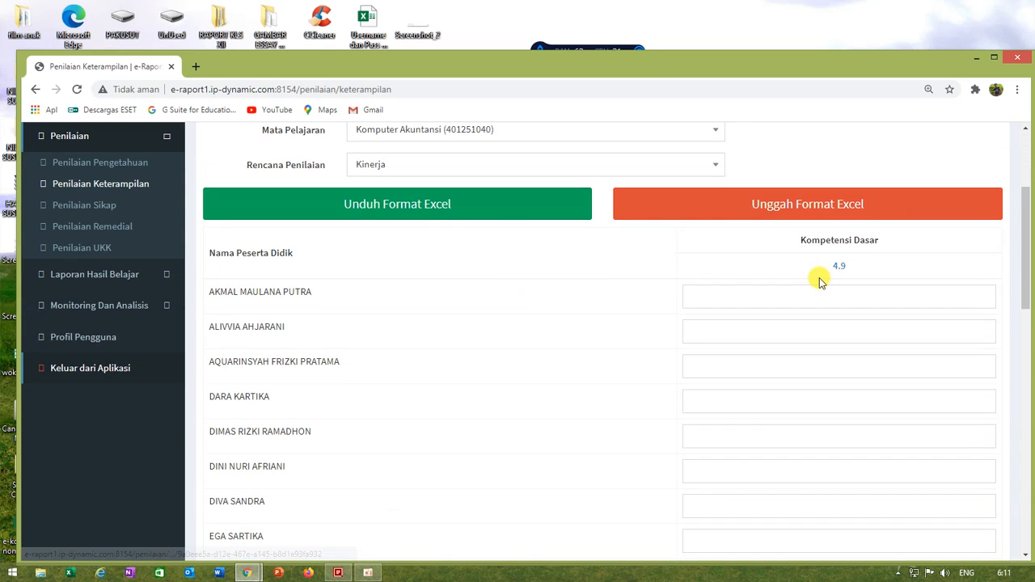
{"action": "left_click", "coordinate": [438, 212]}
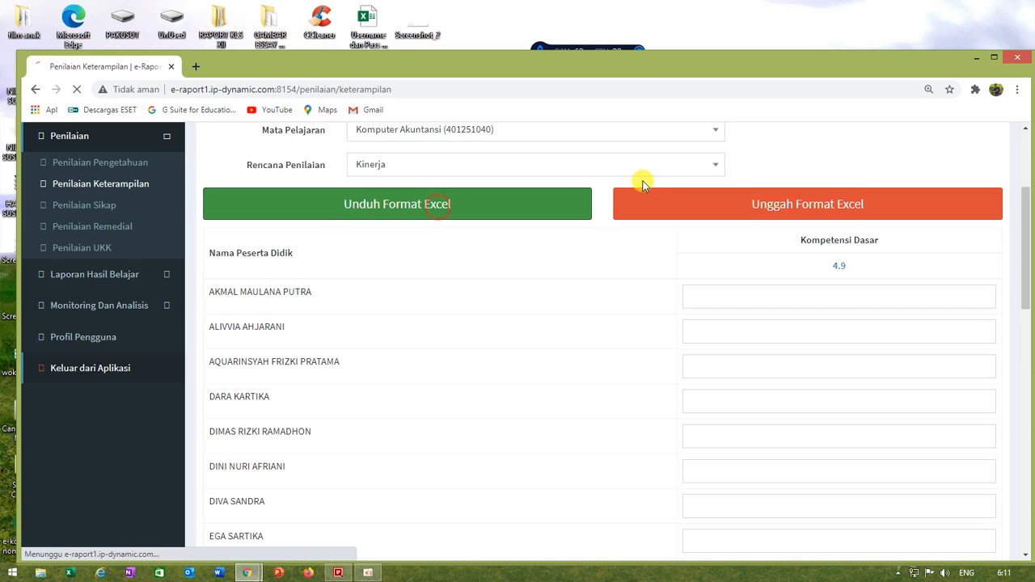
{"action": "left_click", "coordinate": [123, 540]}
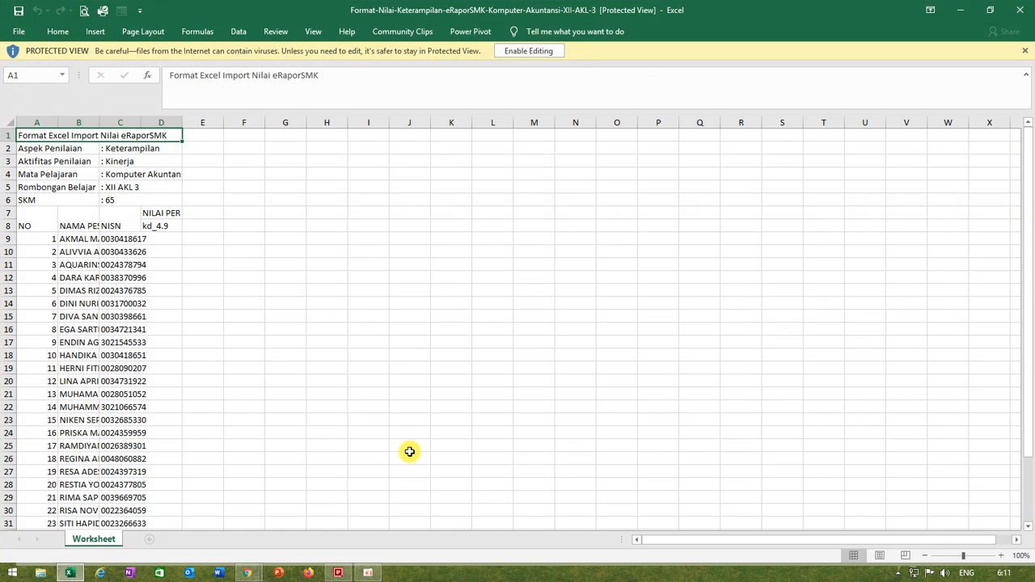
{"action": "left_click", "coordinate": [528, 51]}
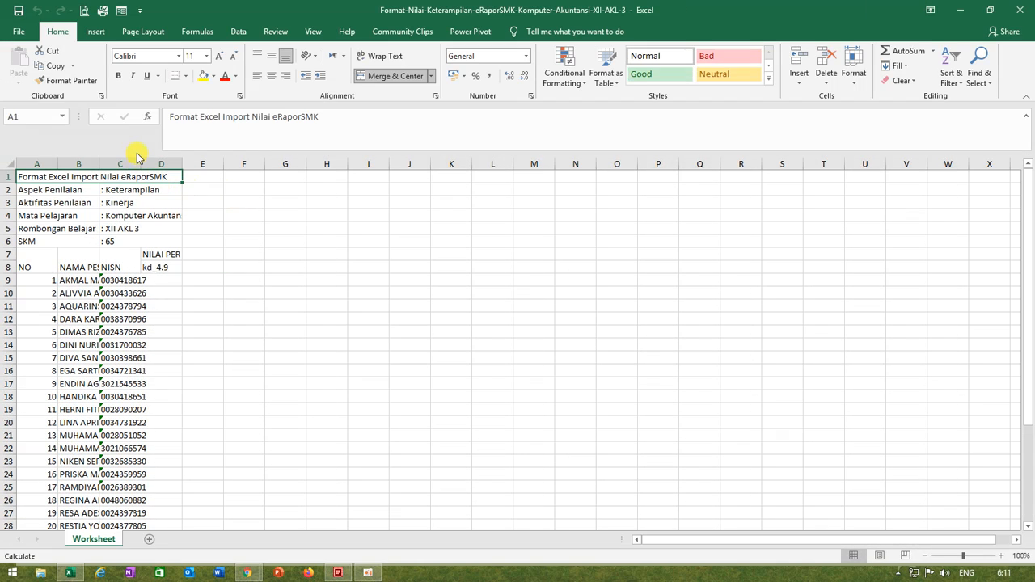
Step: Widen columns C and D and enter the kd_4.9 score 78 for the first two students in D9 and D10
{"action": "left_click_drag", "start_coordinate": [142, 164], "coordinate": [168, 194]}
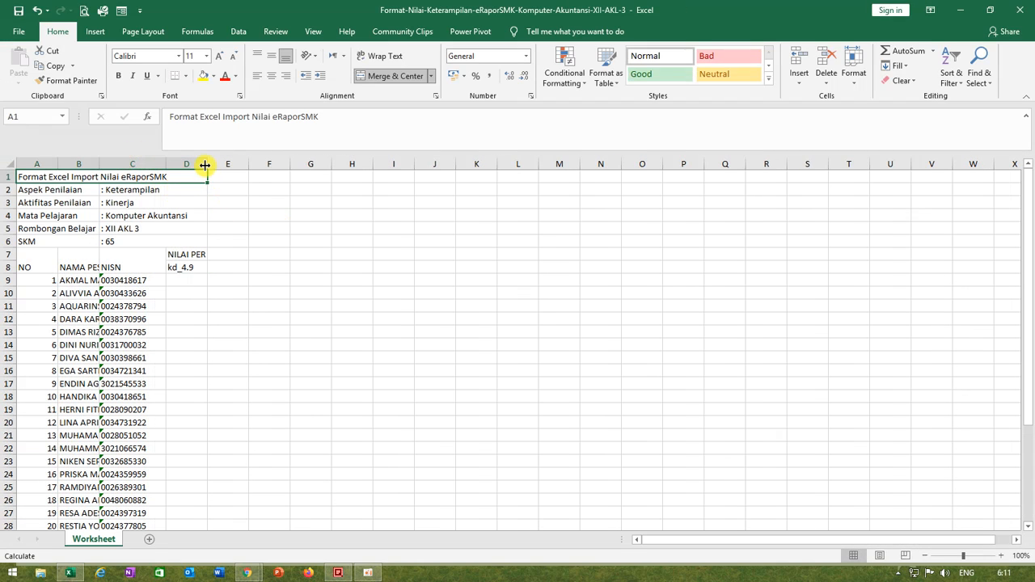
{"action": "left_click_drag", "start_coordinate": [207, 163], "coordinate": [213, 165]}
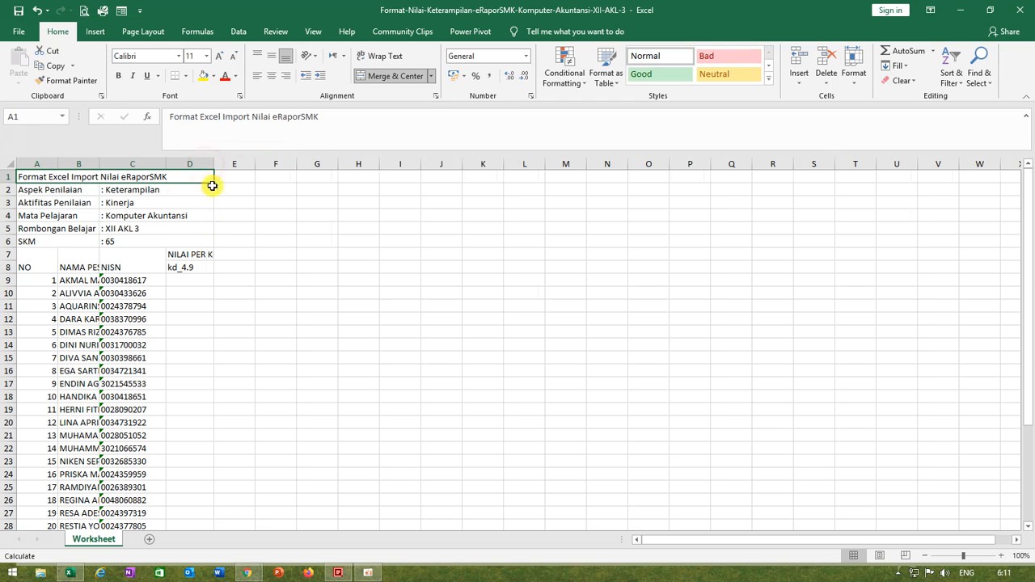
{"action": "left_click", "coordinate": [198, 285]}
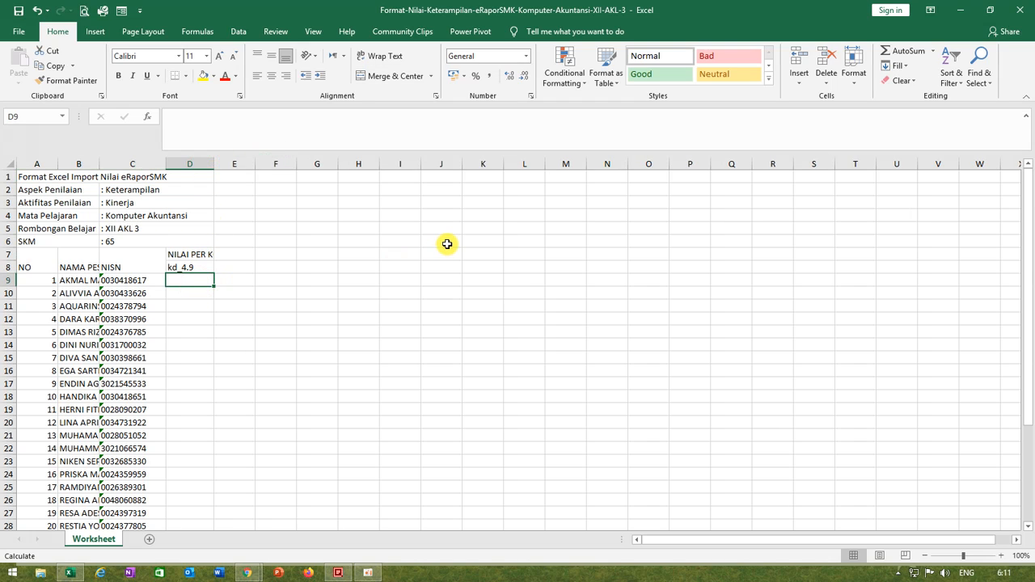
{"action": "type", "text": "7"}
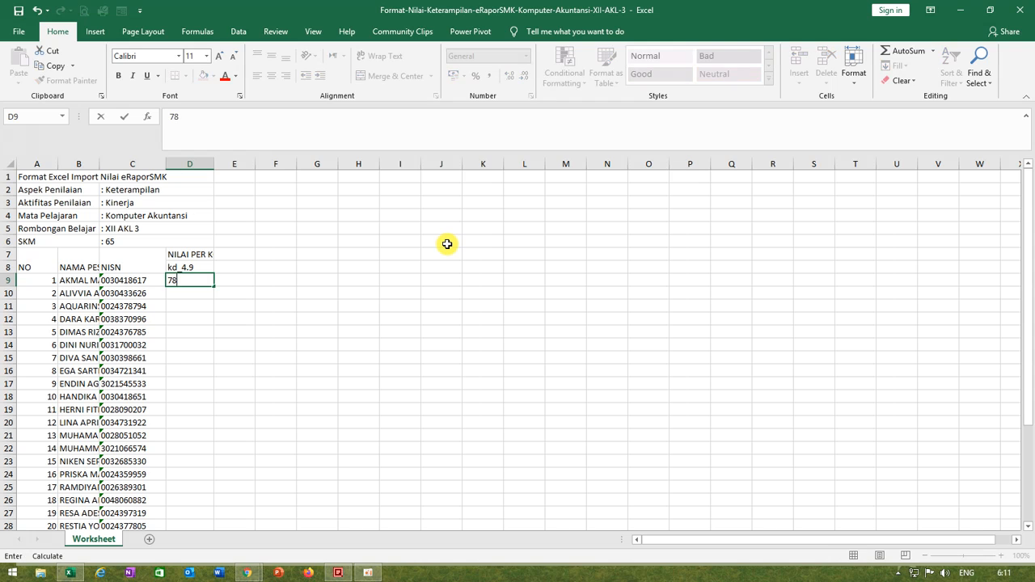
{"action": "type", "text": "8"}
{"action": "key", "text": "Return"}
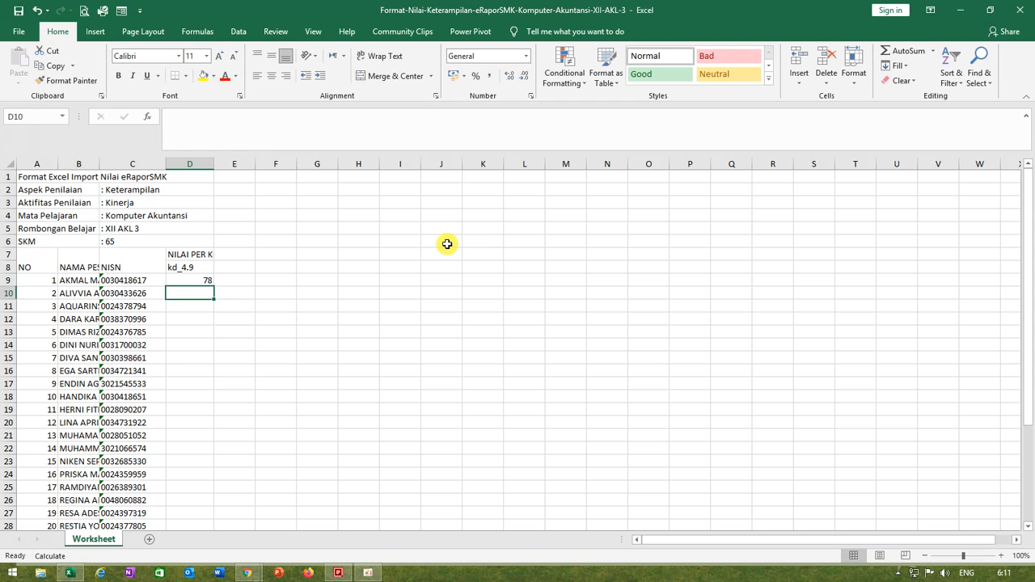
{"action": "type", "text": "78"}
{"action": "key", "text": "Return"}
Step: Copy the score 78 from D10 to all the remaining students in D11 to D37
{"action": "key", "text": "Up"}
{"action": "key", "text": "ctrl+c"}
{"action": "key", "text": "Down"}
{"action": "key", "text": "shift+Down"}
{"action": "key", "text": "shift+Down"}
{"action": "key", "text": "shift+Down"}
{"action": "key", "text": "shift+Down"}
{"action": "key", "text": "shift+Down"}
{"action": "key", "text": "shift+Down"}
{"action": "key", "text": "shift+Down"}
{"action": "key", "text": "shift+Down"}
{"action": "key", "text": "shift+Down"}
{"action": "key", "text": "shift+Down"}
{"action": "key", "text": "shift+Down"}
{"action": "key", "text": "shift+Down"}
{"action": "key", "text": "shift+Down"}
{"action": "key", "text": "shift+Down"}
{"action": "key", "text": "shift+Down"}
{"action": "key", "text": "shift+Down"}
{"action": "key", "text": "shift+Down"}
{"action": "key", "text": "shift+Down"}
{"action": "key", "text": "shift+Down"}
{"action": "key", "text": "shift+Down"}
{"action": "key", "text": "shift+Down"}
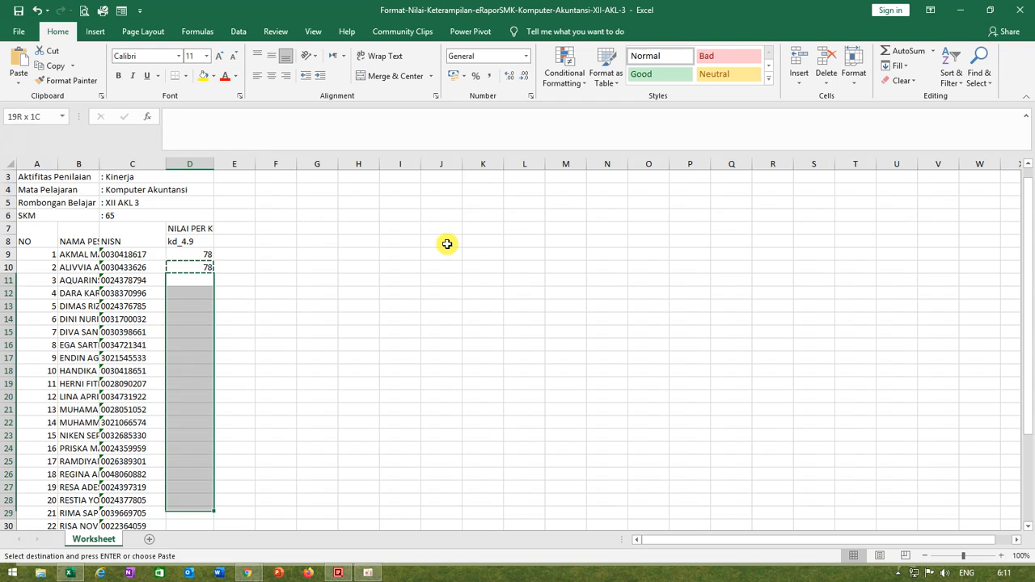
{"action": "key", "text": "shift+Up"}
{"action": "key", "text": "shift+Up"}
{"action": "key", "text": "shift+Up"}
{"action": "key", "text": "shift+Up"}
{"action": "key", "text": "shift+Up"}
{"action": "key", "text": "shift+Up"}
{"action": "key", "text": "shift+Up"}
{"action": "key", "text": "shift+Up"}
{"action": "key", "text": "shift+Up"}
{"action": "key", "text": "shift+Up"}
{"action": "key", "text": "shift+Up"}
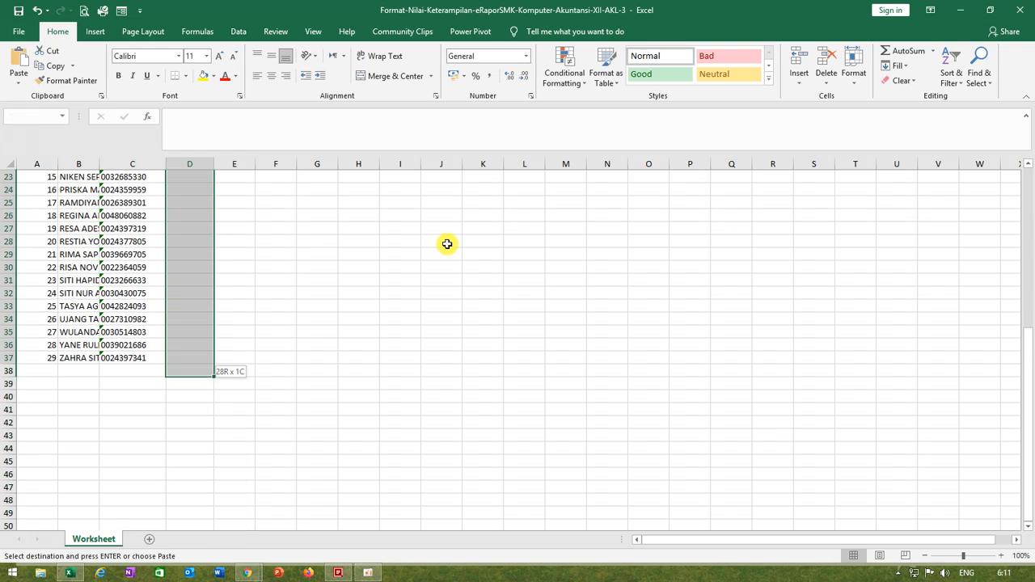
{"action": "key", "text": "ctrl+v"}
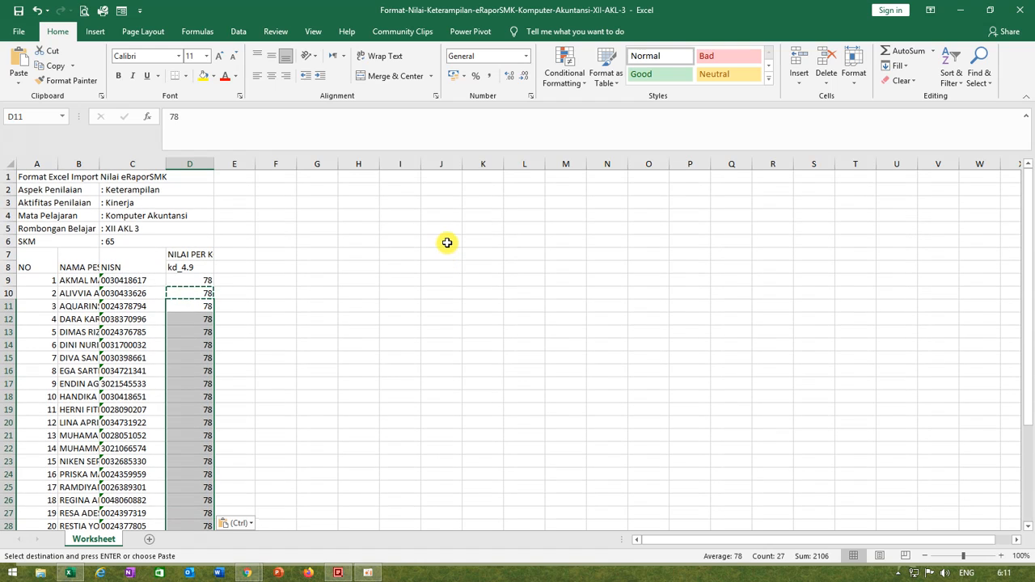
{"action": "left_click", "coordinate": [412, 396]}
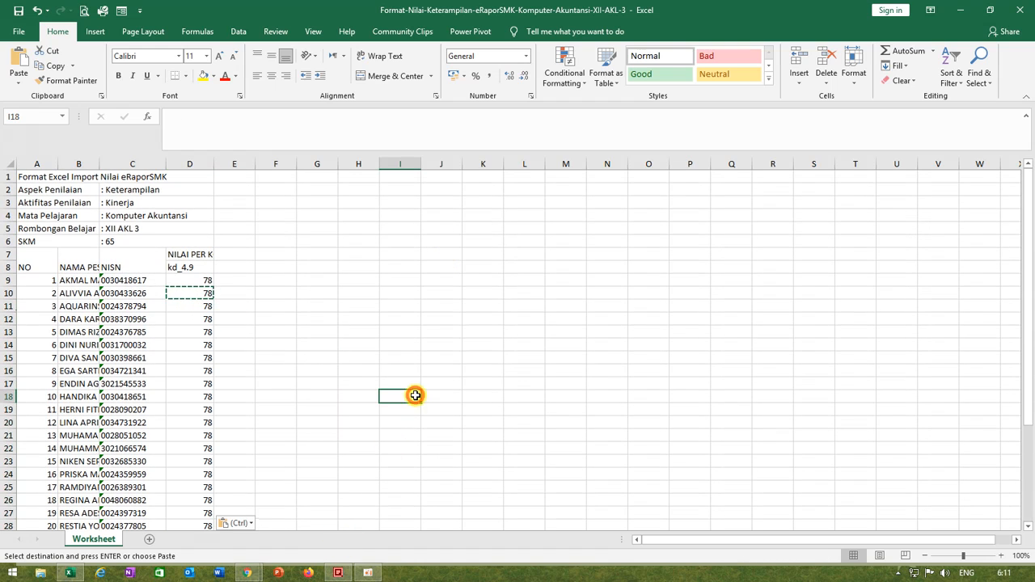
Step: Save a copy of the filled XII AKL 3 skills template under the same name on drive E: and close Excel
{"action": "left_click", "coordinate": [18, 31]}
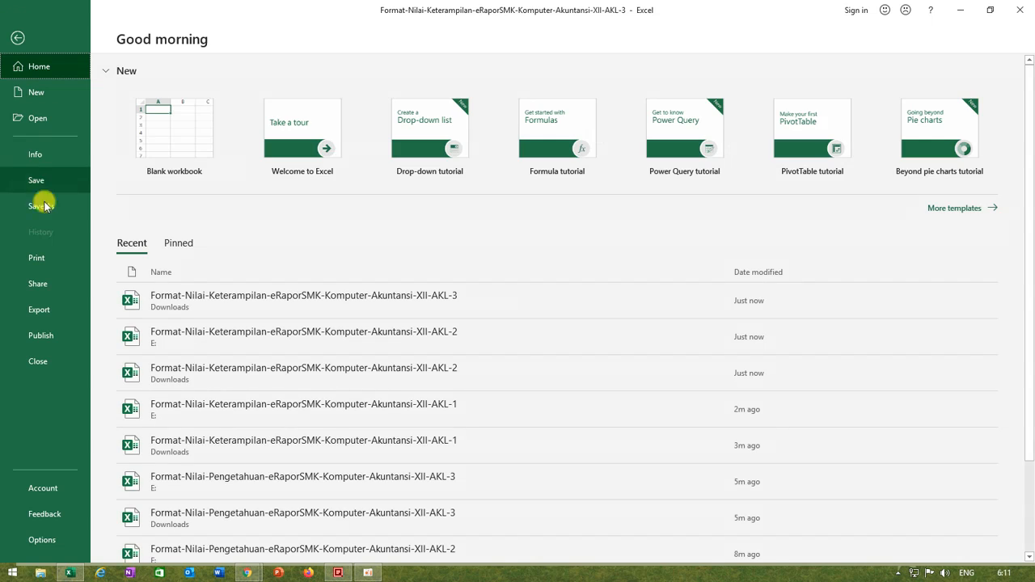
{"action": "left_click", "coordinate": [41, 206]}
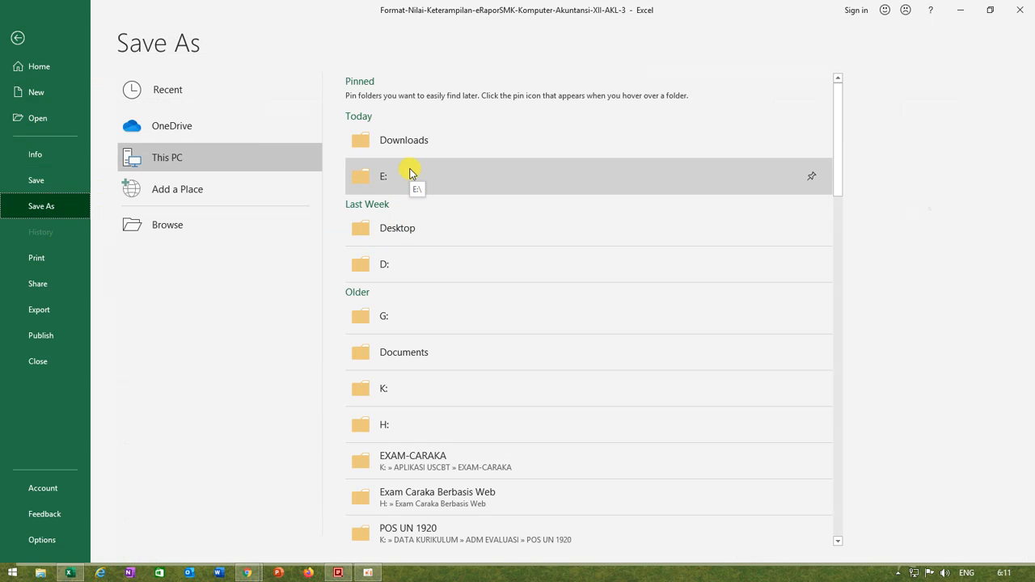
{"action": "left_click", "coordinate": [414, 178]}
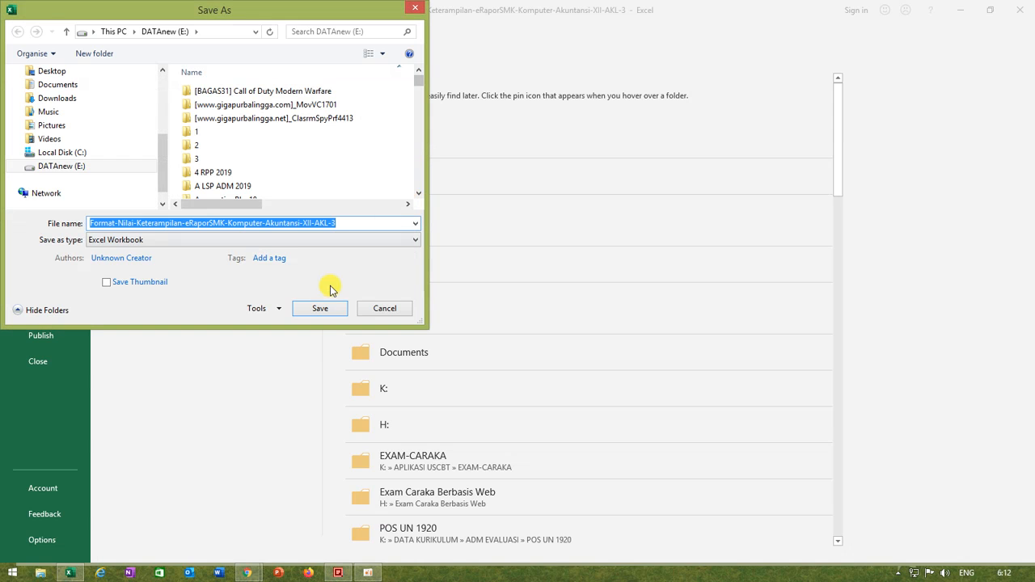
{"action": "left_click", "coordinate": [322, 309]}
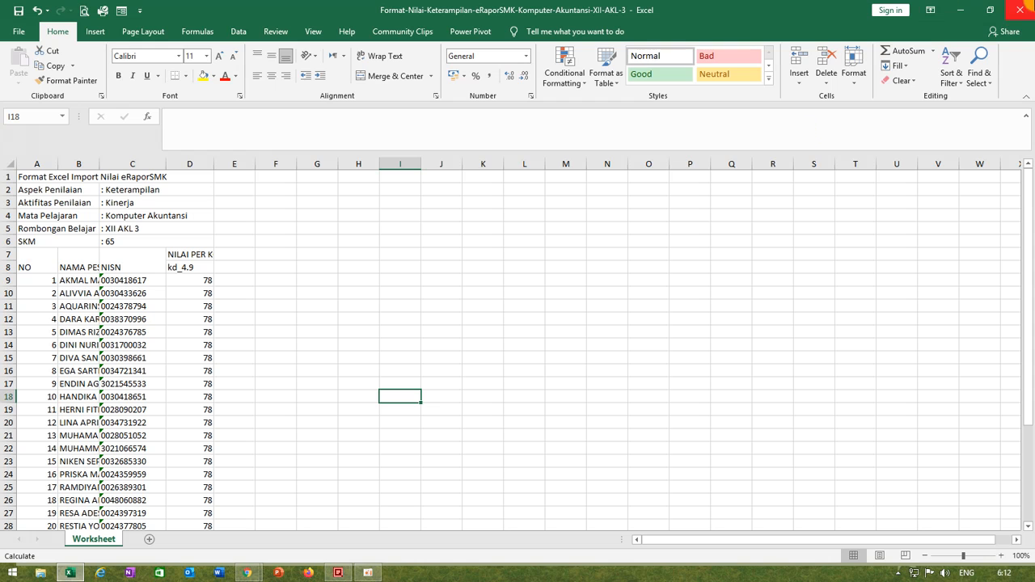
{"action": "left_click", "coordinate": [1020, 11]}
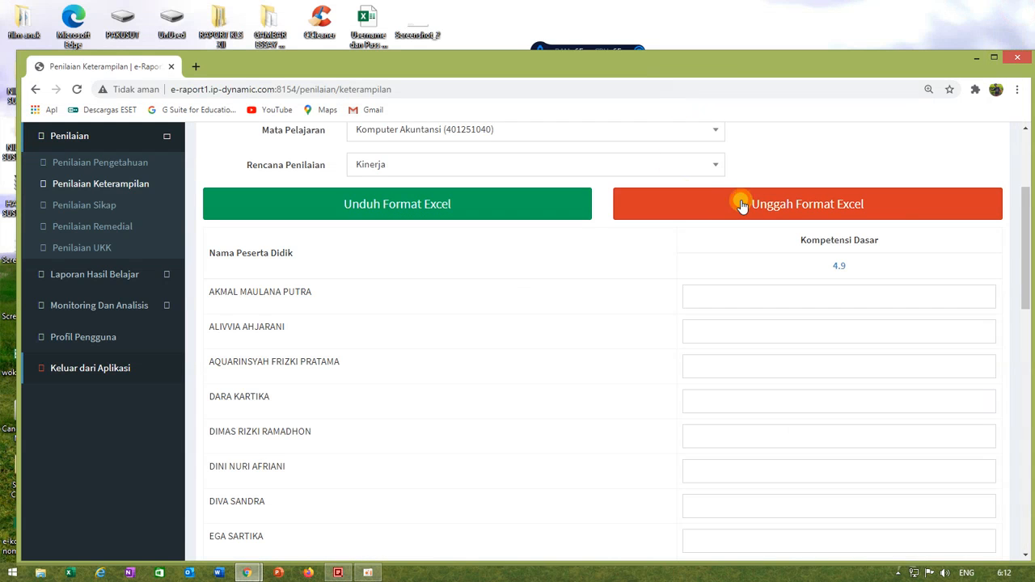
Step: Upload Format-Nilai-Keterampilan-eRaporSMK-Komputer-Akuntansi-XII-AKL-3 from drive DATAnew (E:) to the XII AKL 3 skills score list
{"action": "left_click", "coordinate": [734, 199]}
{"action": "left_click", "coordinate": [73, 267]}
{"action": "left_click_drag", "start_coordinate": [1029, 117], "coordinate": [1017, 545]}
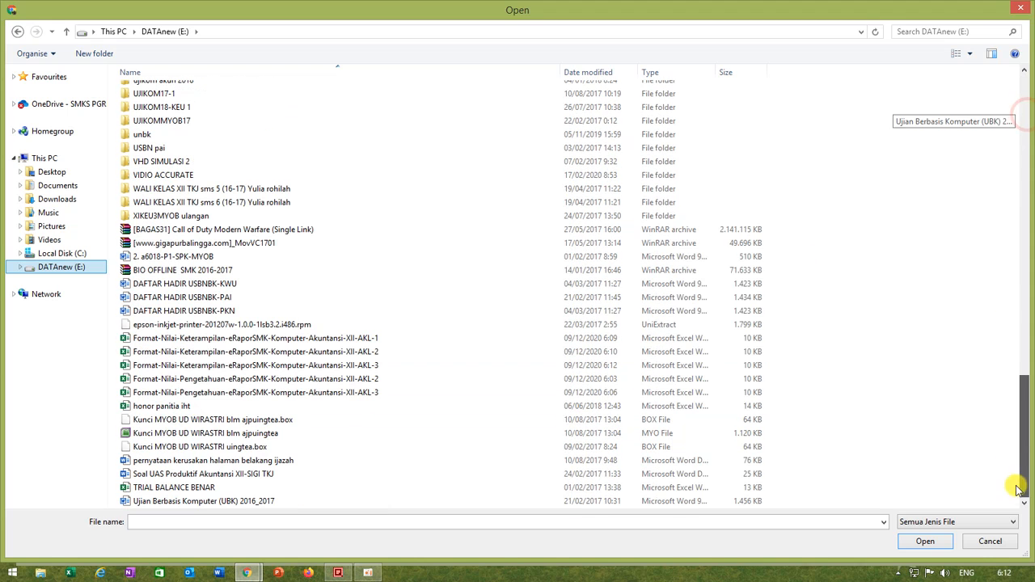
{"action": "left_click", "coordinate": [375, 364]}
{"action": "left_click", "coordinate": [928, 542]}
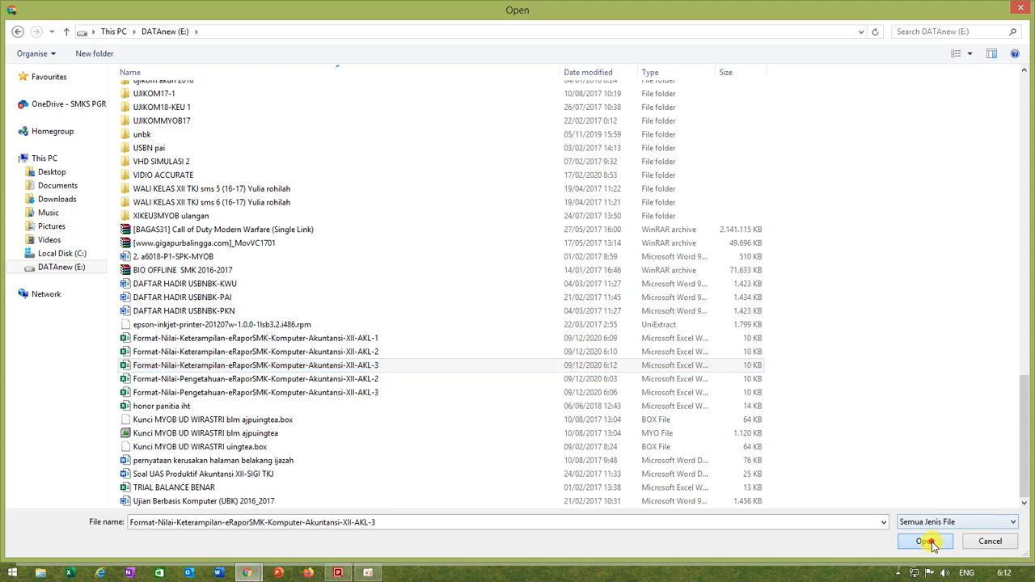
Step: Save the imported XII AKL 3 skills scores and dismiss the confirmation
{"action": "scroll", "coordinate": [724, 396], "scroll_direction": "down", "scroll_amount": 5}
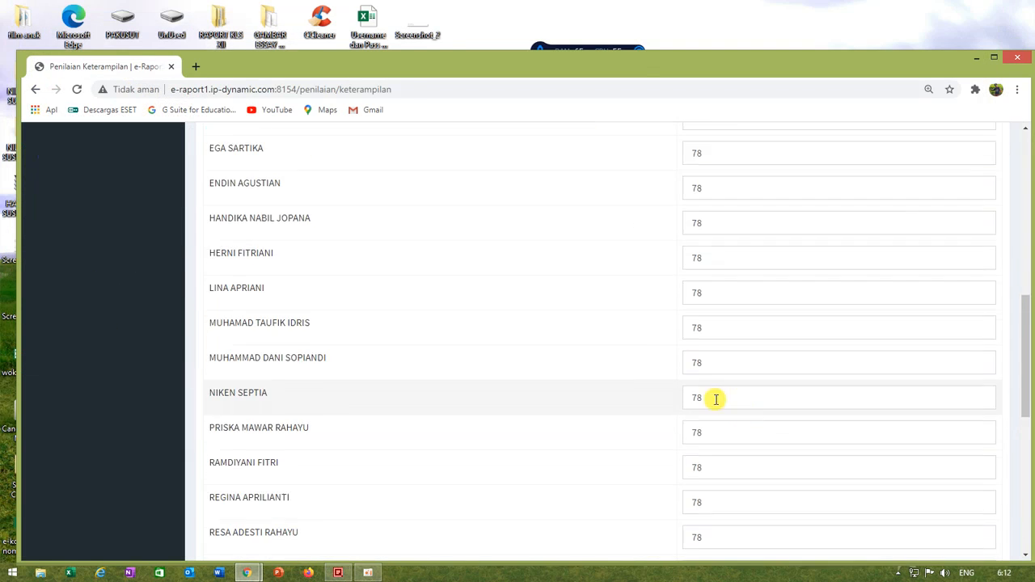
{"action": "scroll", "coordinate": [724, 395], "scroll_direction": "down", "scroll_amount": 5}
{"action": "left_click", "coordinate": [227, 471]}
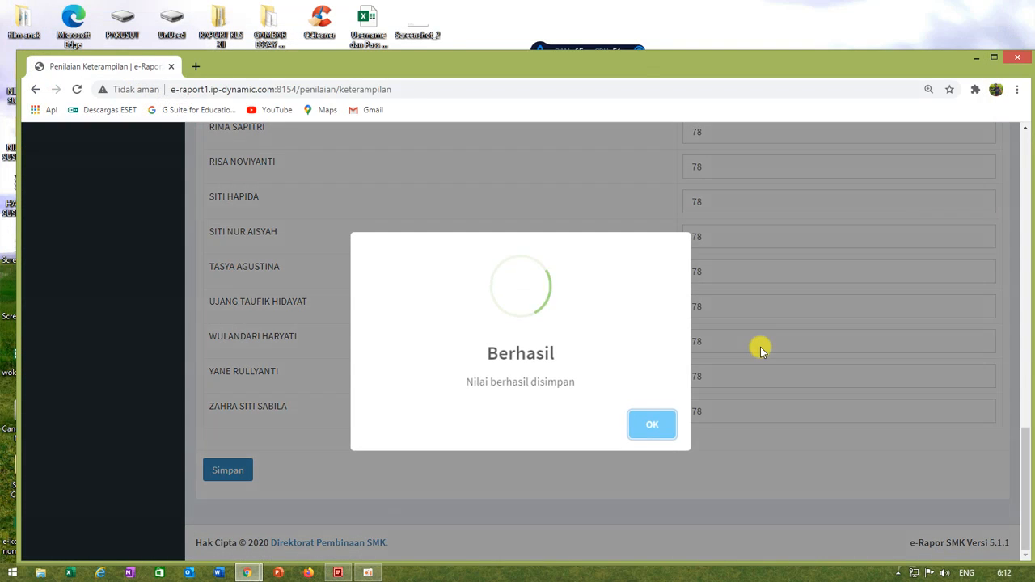
{"action": "left_click", "coordinate": [655, 427]}
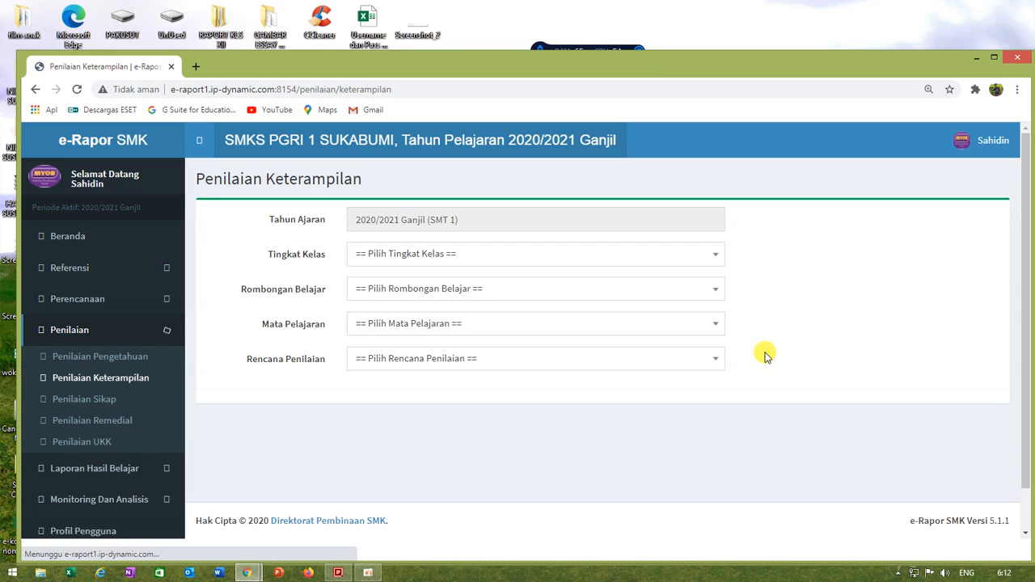
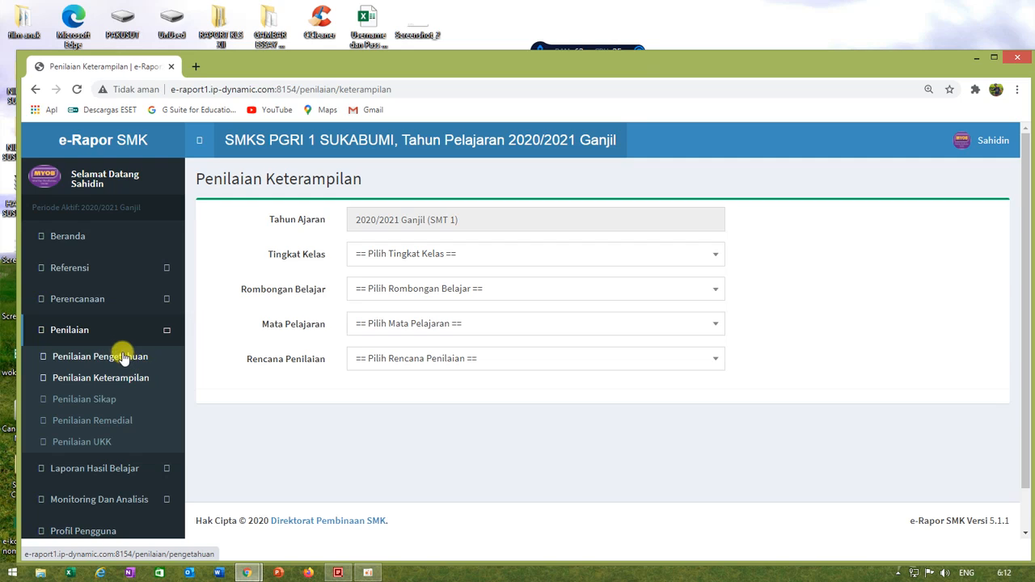
Step: Open the attitude assessment (Penilaian Sikap) list and look over its existing entries
{"action": "left_click", "coordinate": [75, 403]}
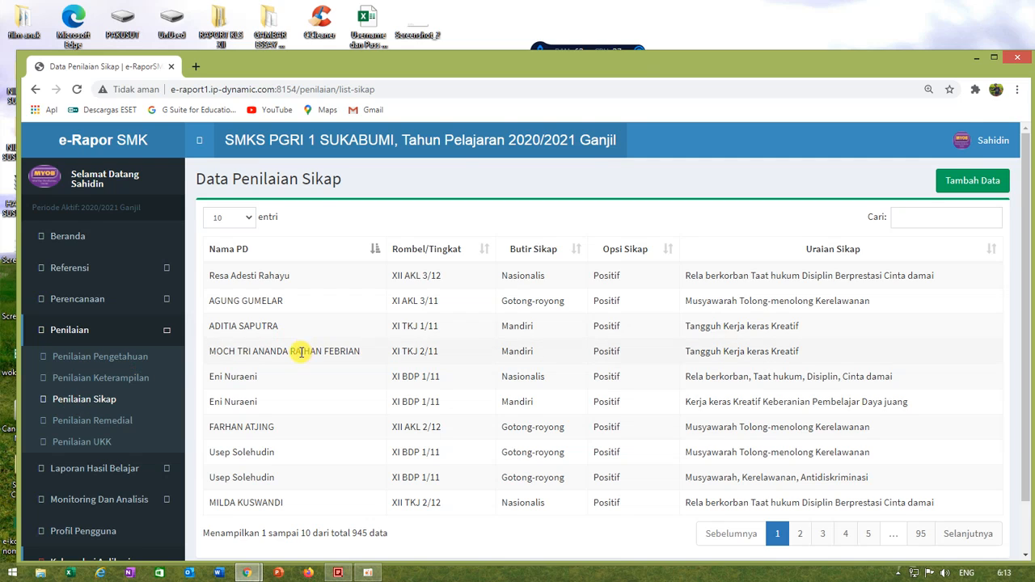
{"action": "scroll", "coordinate": [307, 348], "scroll_direction": "down", "scroll_amount": 1}
{"action": "scroll", "coordinate": [291, 362], "scroll_direction": "up", "scroll_amount": 1}
{"action": "left_click", "coordinate": [84, 404]}
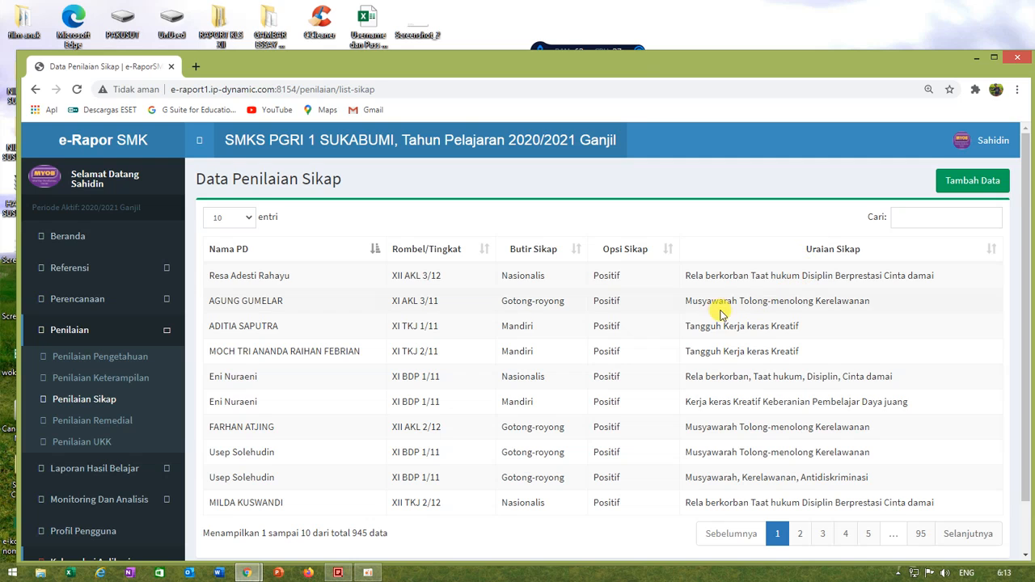
{"action": "scroll", "coordinate": [623, 323], "scroll_direction": "down", "scroll_amount": 2}
{"action": "scroll", "coordinate": [624, 324], "scroll_direction": "up", "scroll_amount": 2}
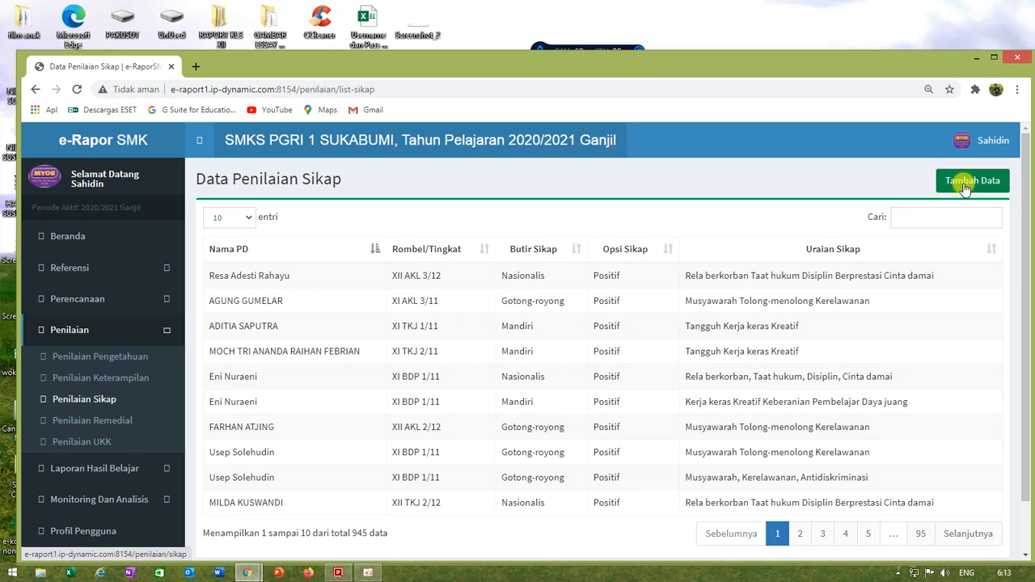
{"action": "scroll", "coordinate": [332, 310], "scroll_direction": "down", "scroll_amount": 2}
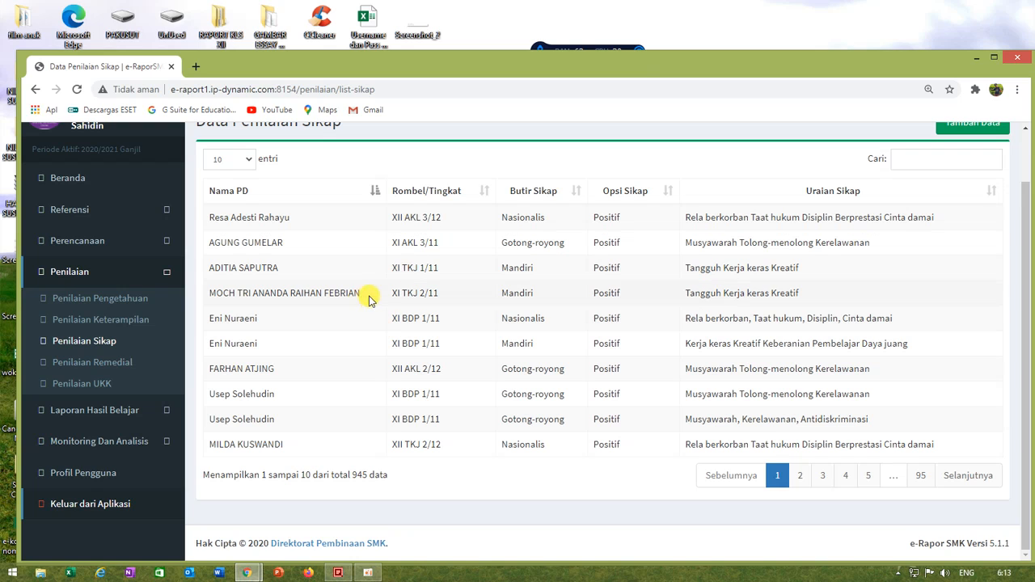
{"action": "scroll", "coordinate": [531, 345], "scroll_direction": "up", "scroll_amount": 1}
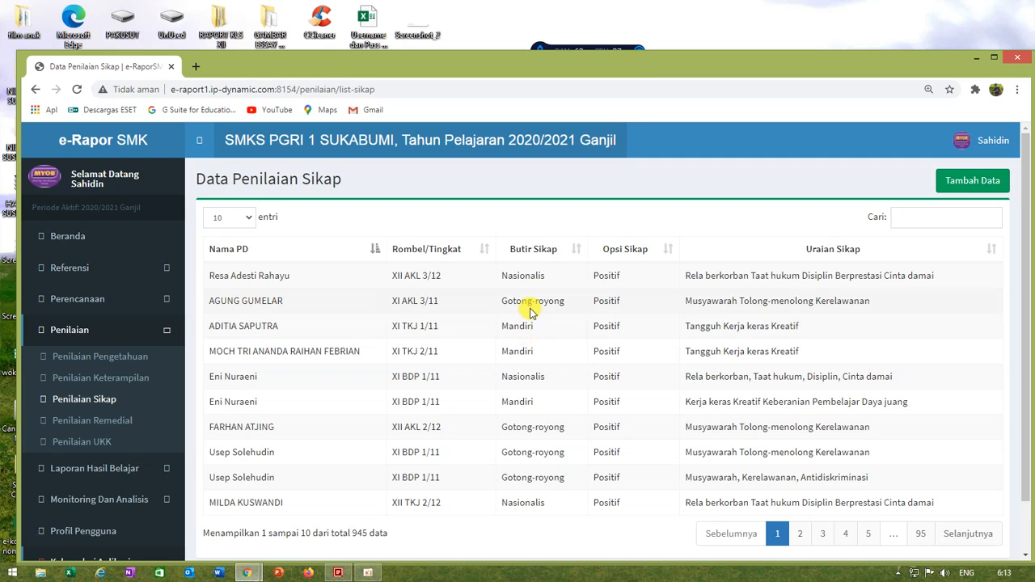
Step: Start a new attitude assessment and select Kelas 12 with the class group XII AKL 1
{"action": "left_click", "coordinate": [960, 183]}
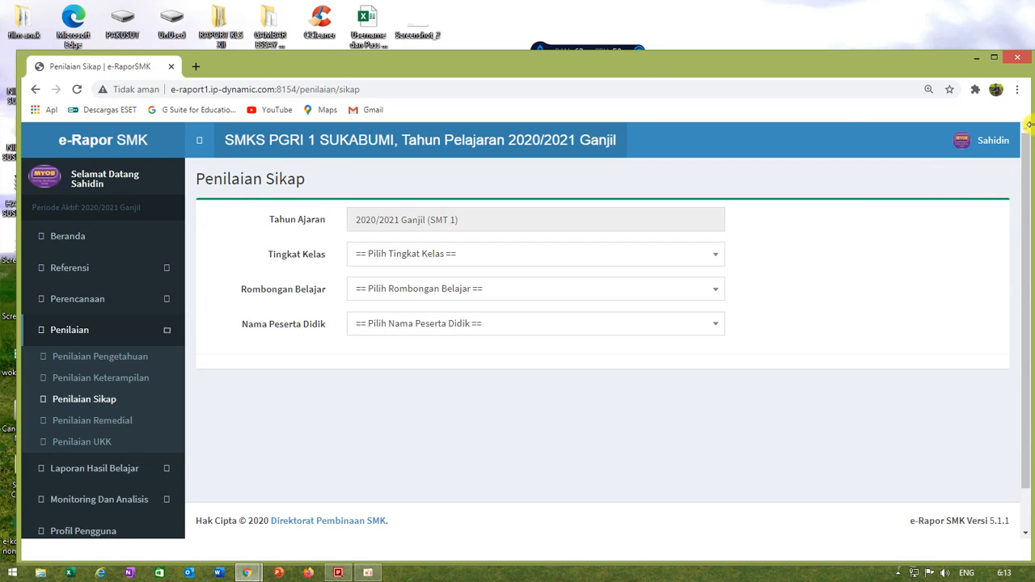
{"action": "left_click", "coordinate": [388, 255]}
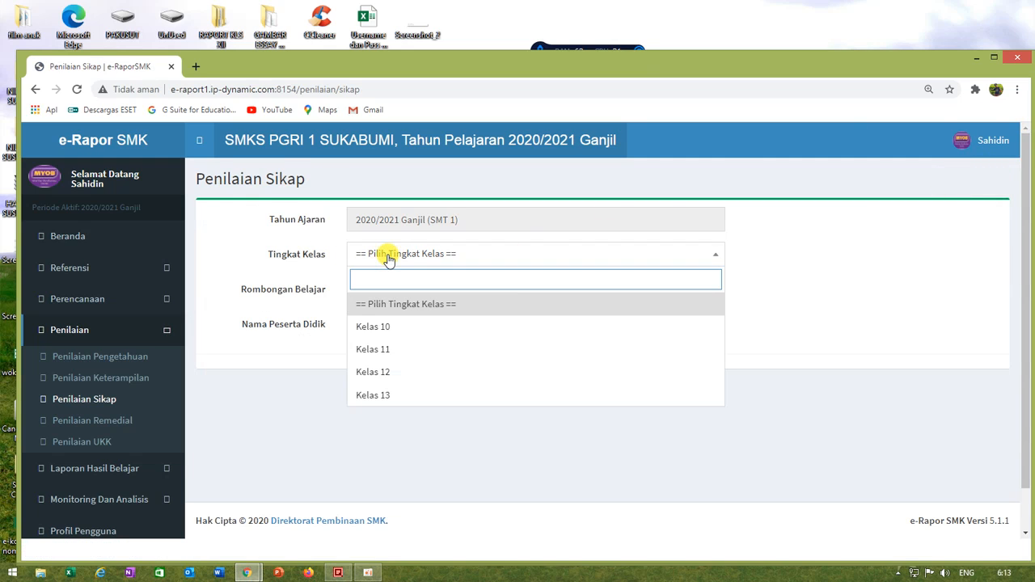
{"action": "left_click", "coordinate": [384, 374]}
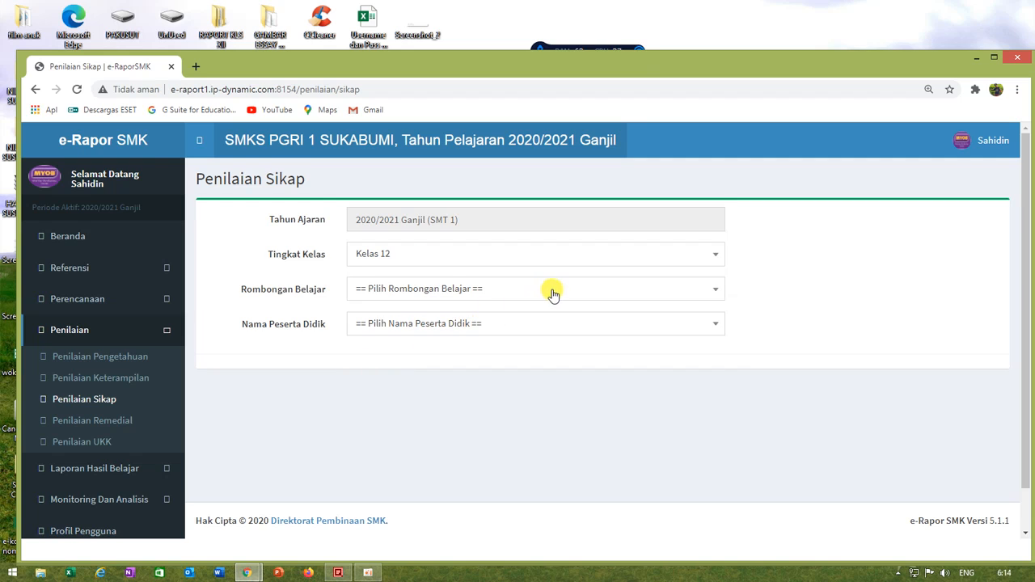
{"action": "left_click", "coordinate": [441, 291]}
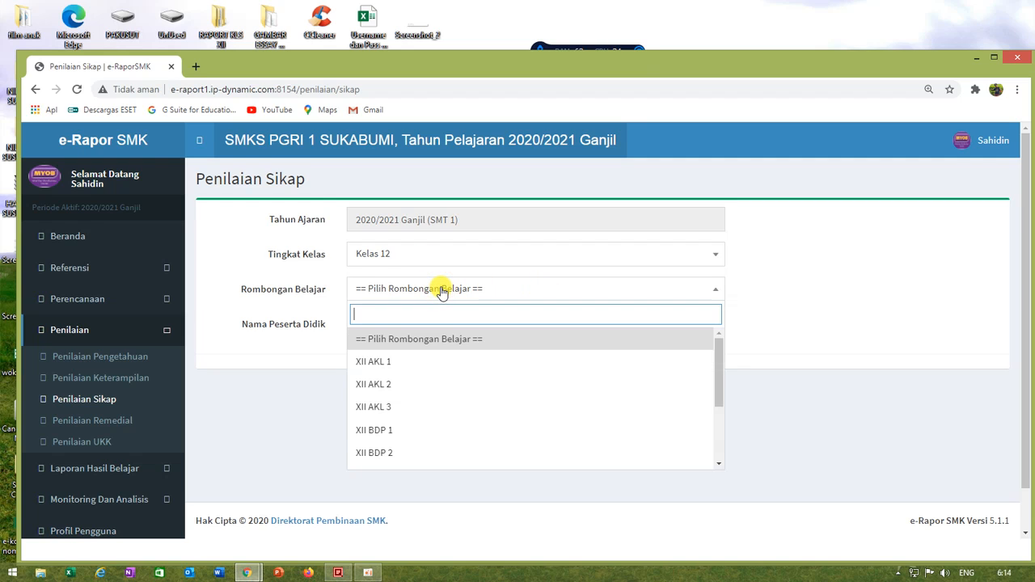
{"action": "left_click", "coordinate": [392, 362]}
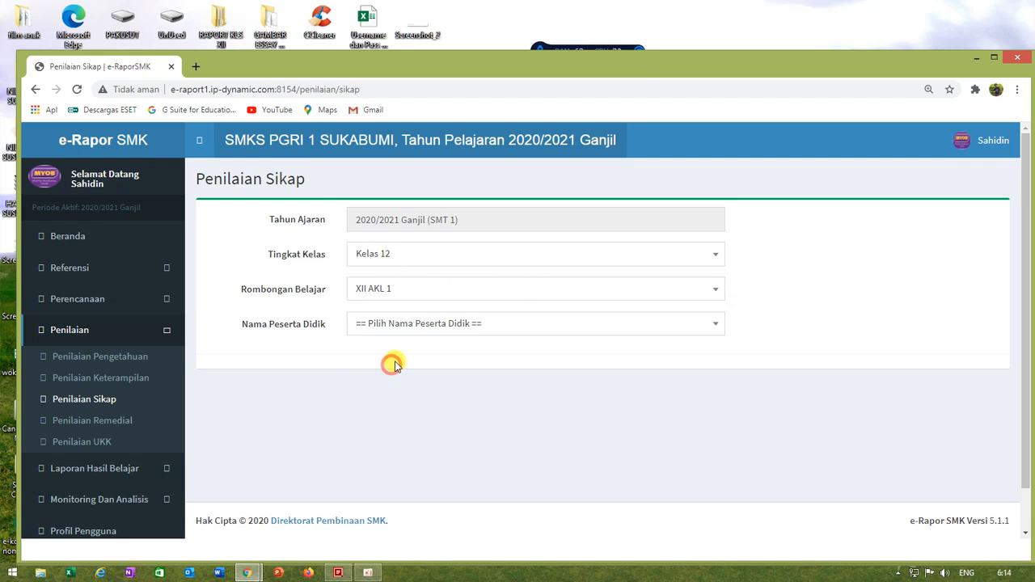
Step: Choose the first student of XII AKL 1 and open the form for adding an attitude record
{"action": "left_click", "coordinate": [426, 326]}
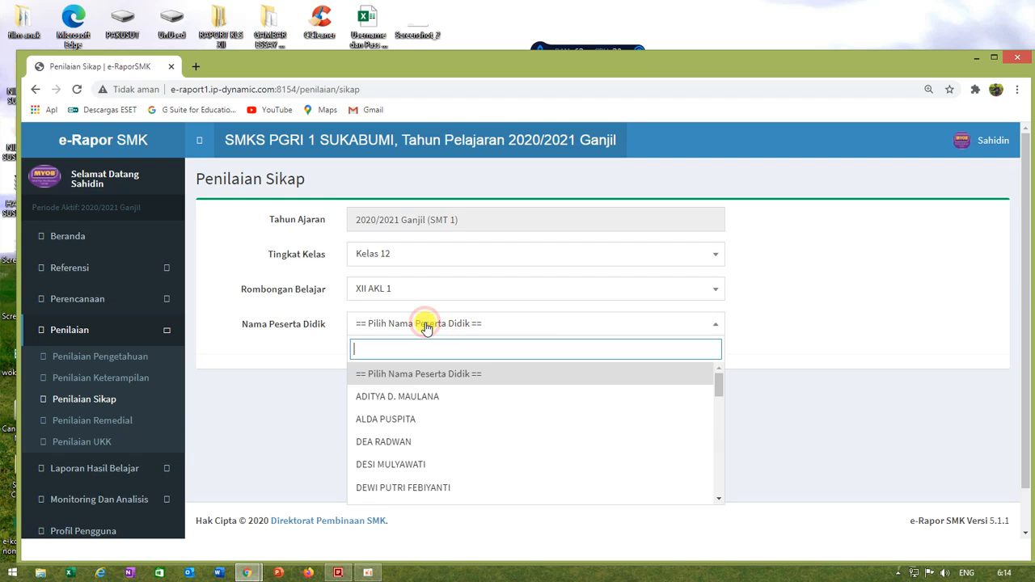
{"action": "scroll", "coordinate": [447, 421], "scroll_direction": "down", "scroll_amount": 5}
{"action": "scroll", "coordinate": [451, 423], "scroll_direction": "down", "scroll_amount": 5}
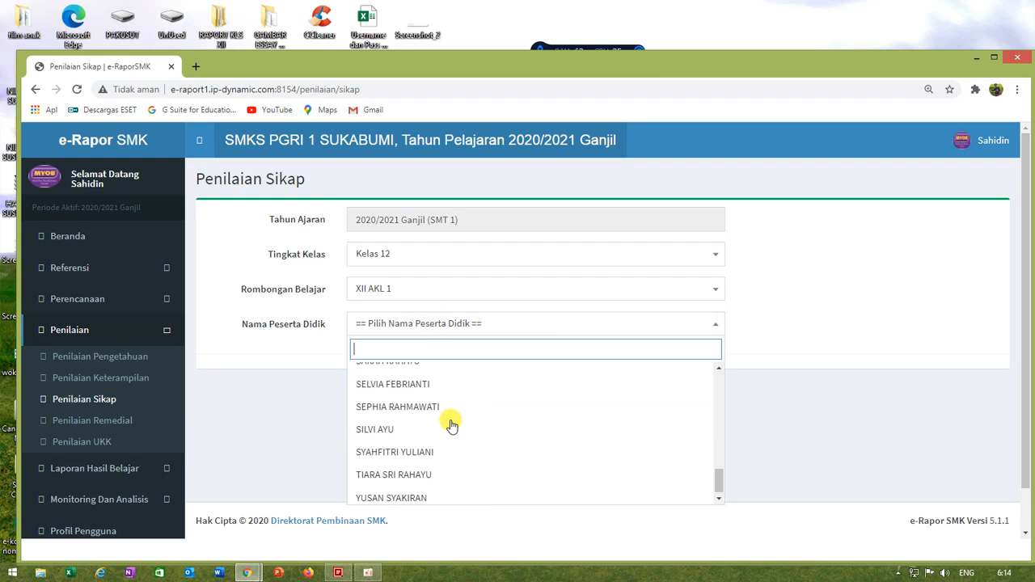
{"action": "scroll", "coordinate": [451, 420], "scroll_direction": "up", "scroll_amount": 1}
{"action": "scroll", "coordinate": [450, 419], "scroll_direction": "up", "scroll_amount": 8}
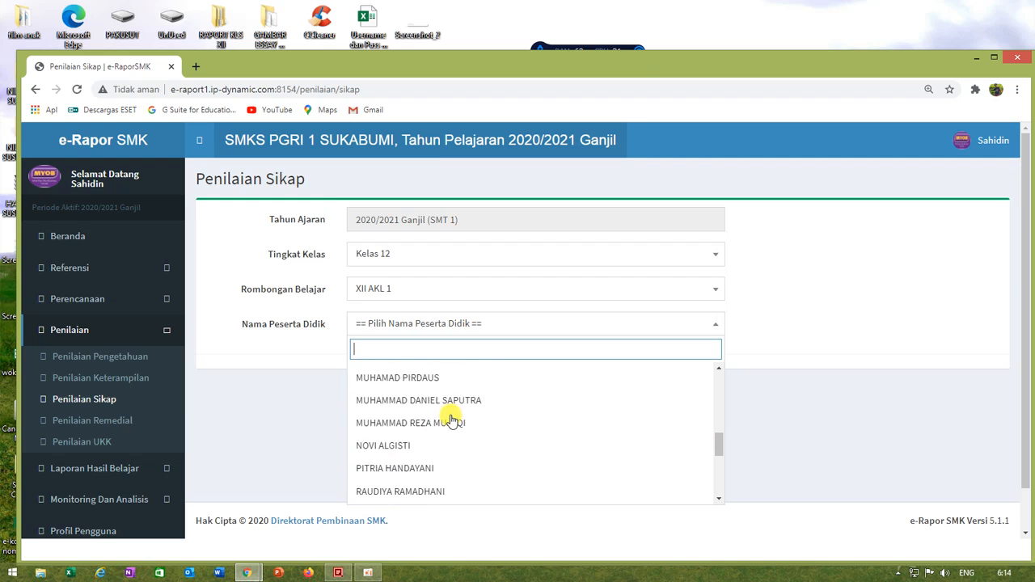
{"action": "scroll", "coordinate": [451, 413], "scroll_direction": "up", "scroll_amount": 3}
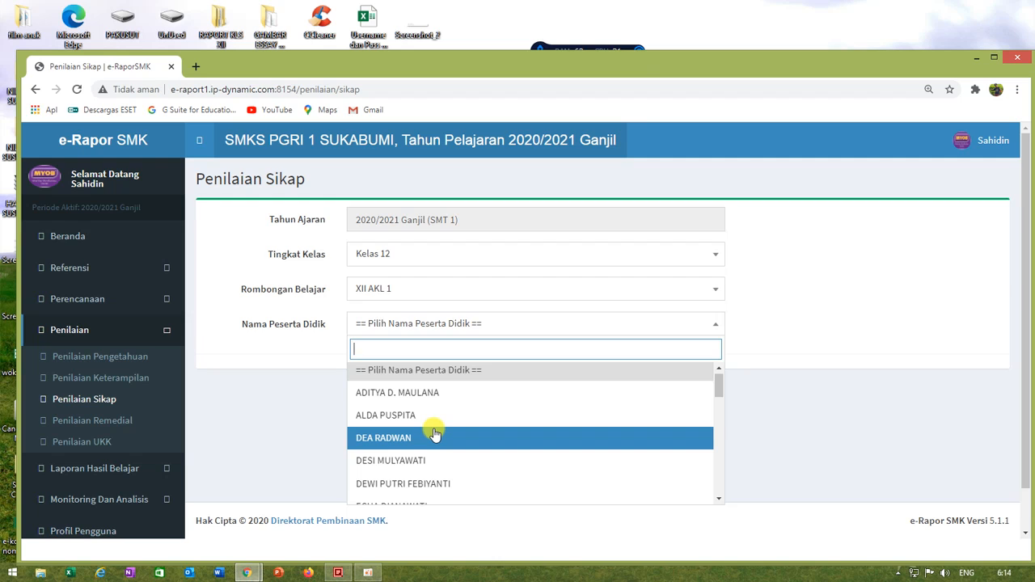
{"action": "left_click", "coordinate": [382, 394]}
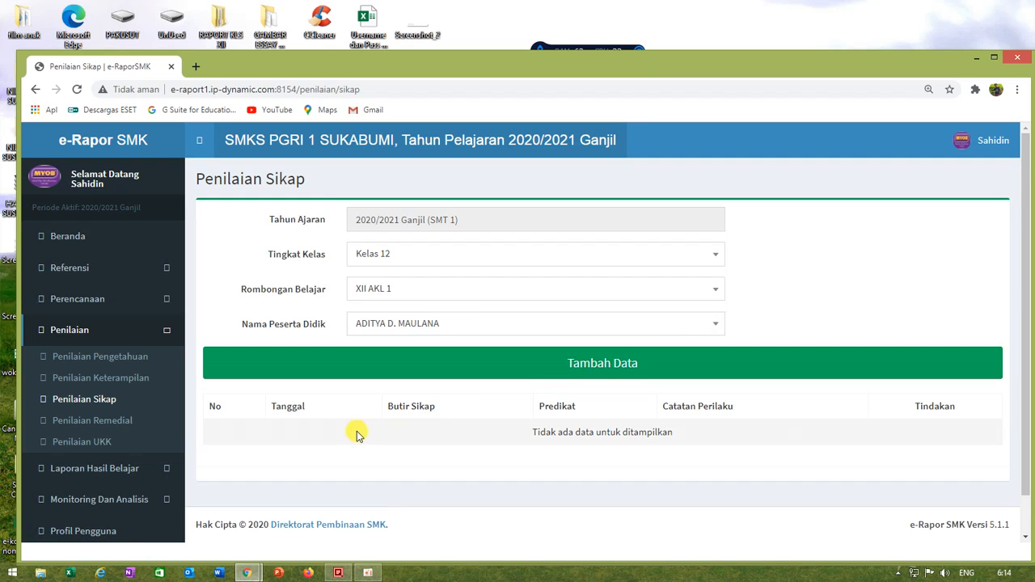
{"action": "scroll", "coordinate": [449, 457], "scroll_direction": "down", "scroll_amount": 1}
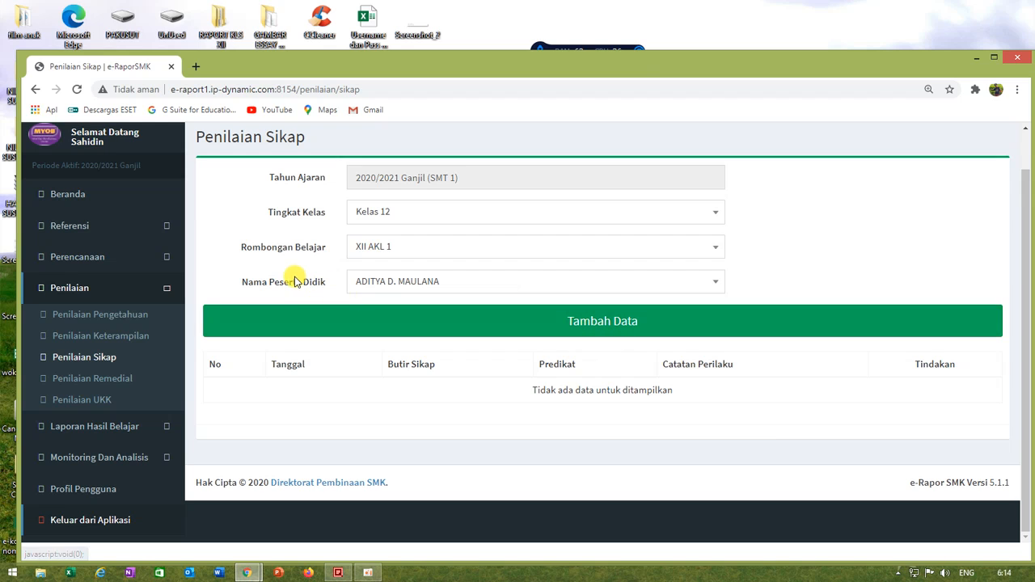
{"action": "left_click", "coordinate": [570, 336]}
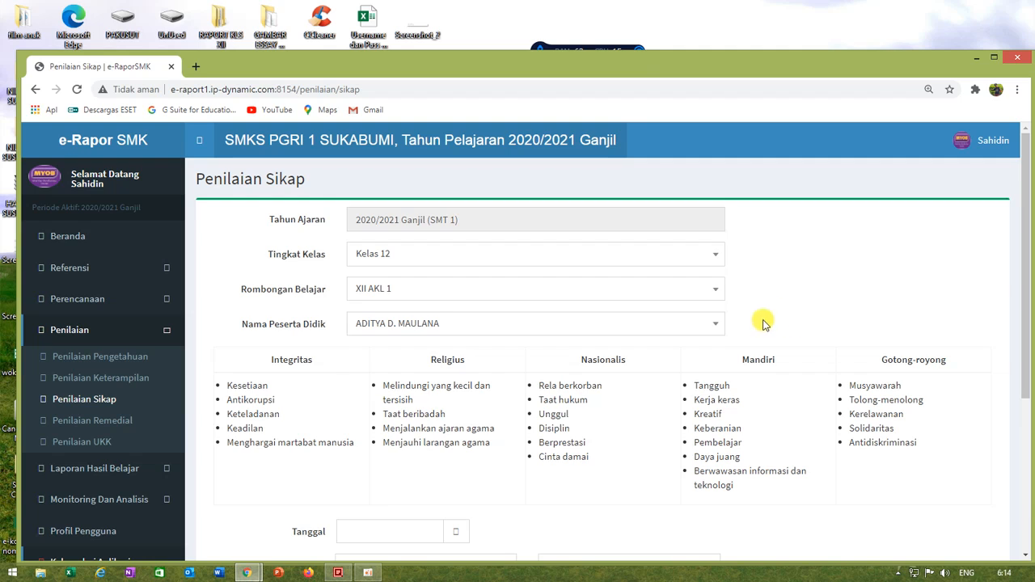
Step: Examine the attitude categories Integritas, Religius, Nasionalis, Mandiri and Gotong-royong and the behaviours listed under them
{"action": "scroll", "coordinate": [636, 369], "scroll_direction": "down", "scroll_amount": 2}
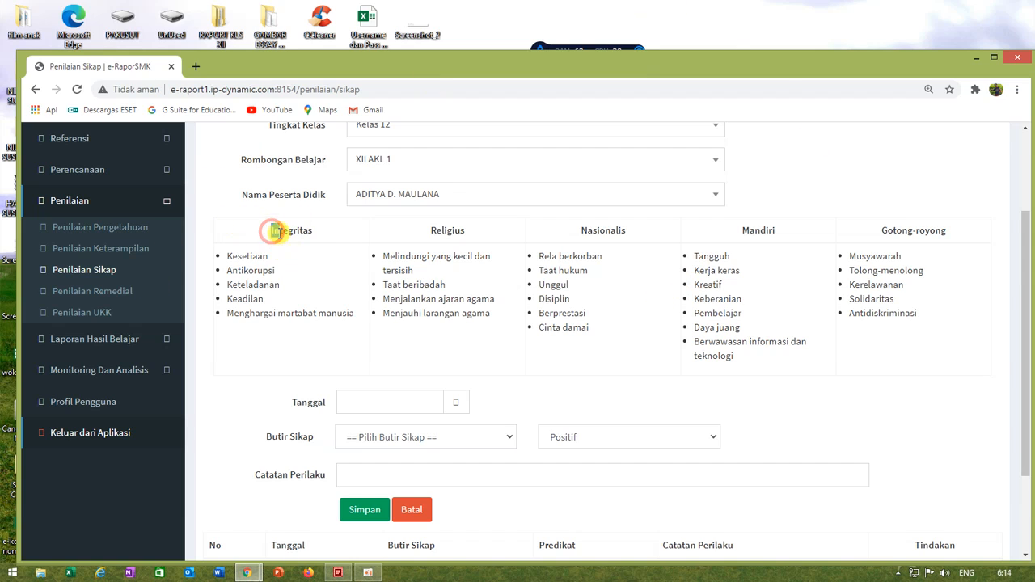
{"action": "left_click_drag", "start_coordinate": [272, 232], "coordinate": [322, 232]}
{"action": "left_click_drag", "start_coordinate": [430, 231], "coordinate": [469, 232]}
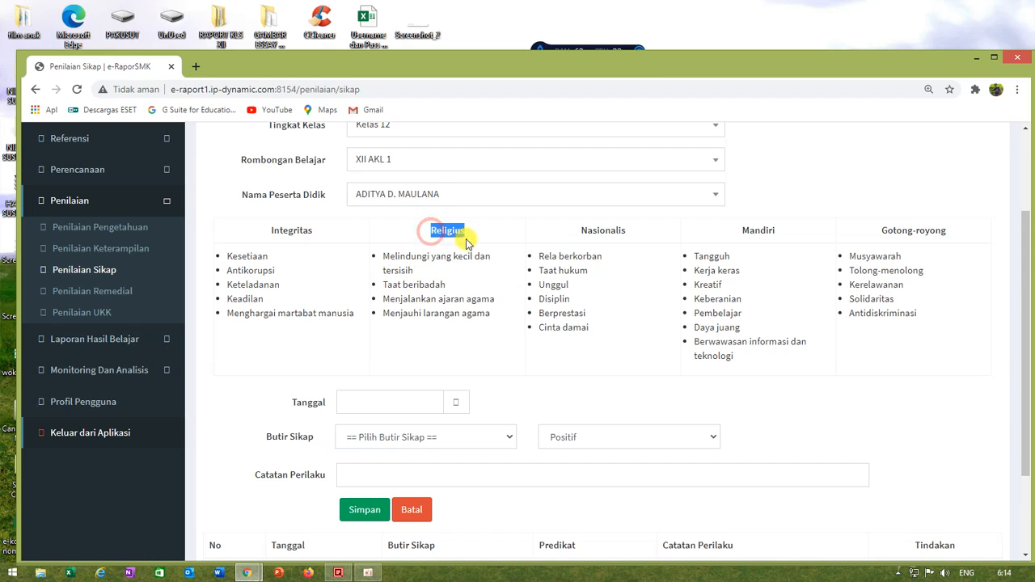
{"action": "left_click_drag", "start_coordinate": [582, 231], "coordinate": [634, 231]}
{"action": "left_click_drag", "start_coordinate": [750, 231], "coordinate": [778, 231]}
{"action": "left_click_drag", "start_coordinate": [892, 231], "coordinate": [947, 219]}
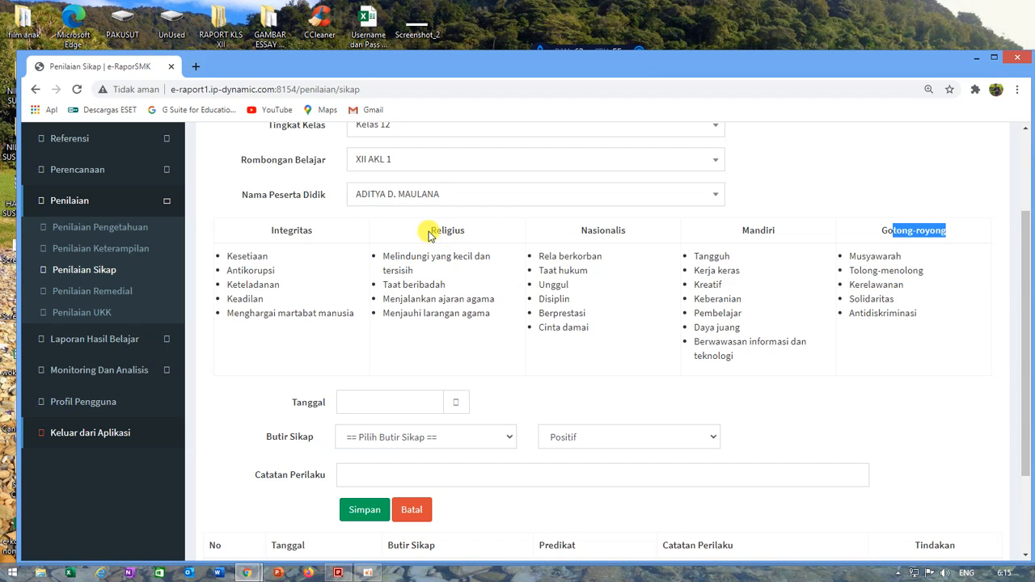
{"action": "double_click", "coordinate": [437, 232]}
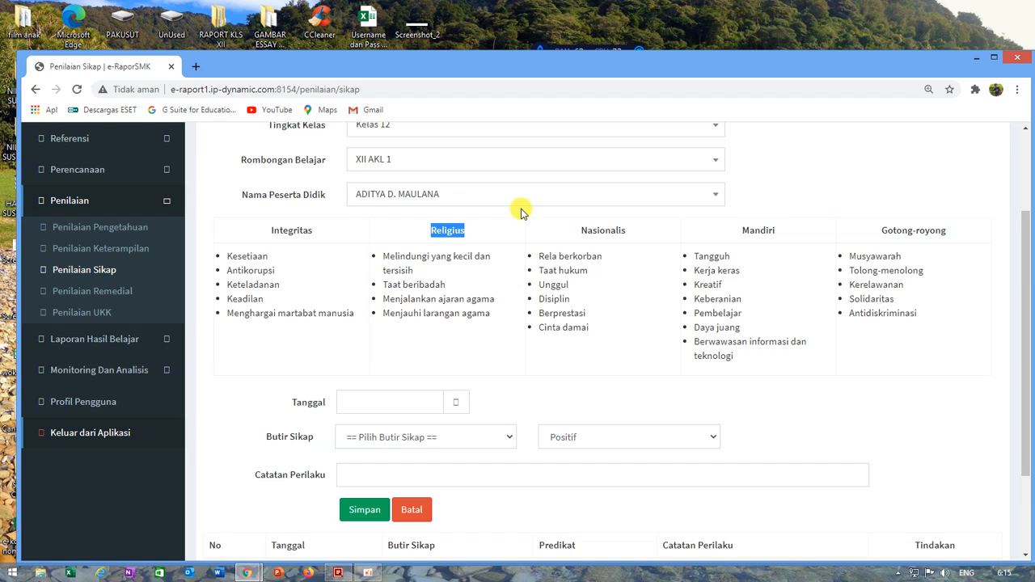
{"action": "left_click", "coordinate": [482, 231]}
{"action": "left_click_drag", "start_coordinate": [428, 230], "coordinate": [473, 232]}
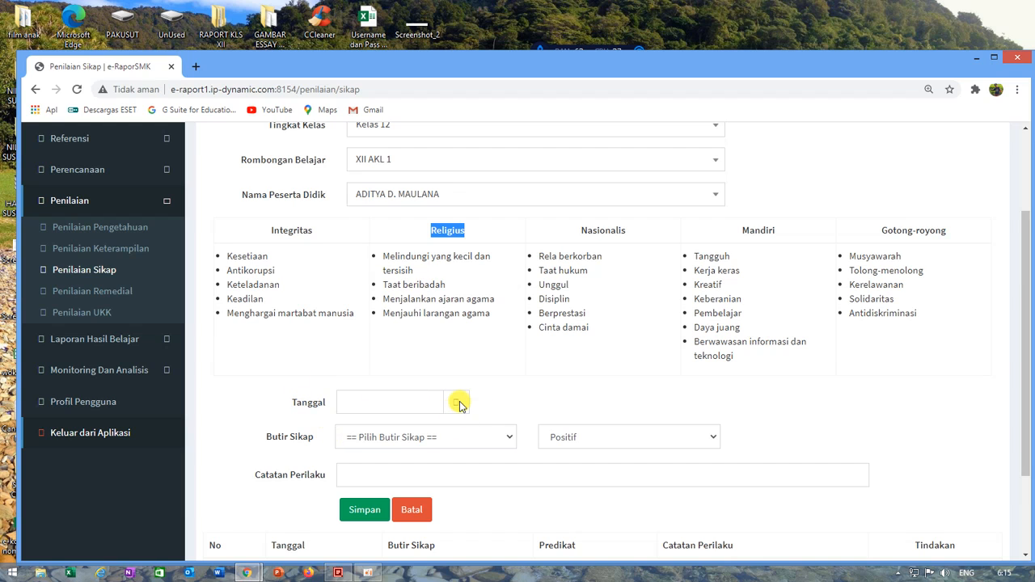
Step: Date the attitude record 09-12-2020 and set its Butir Sikap to Religius
{"action": "left_click", "coordinate": [424, 407]}
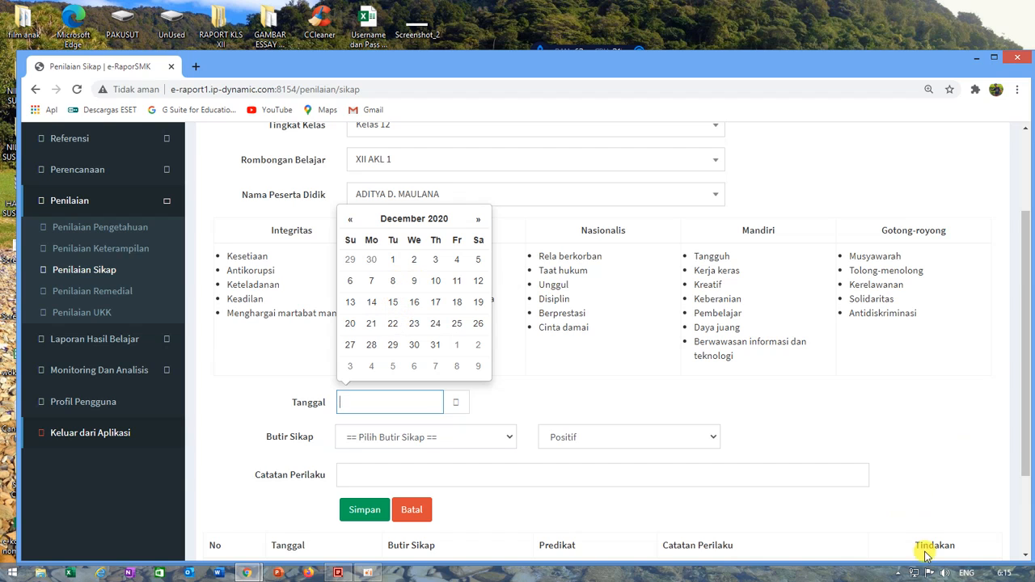
{"action": "mouse_move", "coordinate": [1006, 574]}
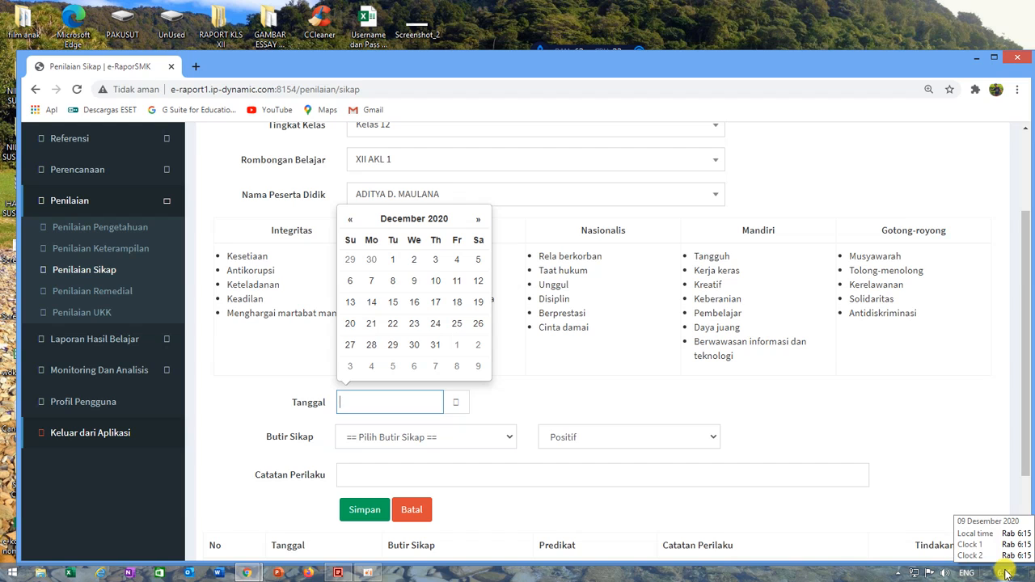
{"action": "left_click", "coordinate": [414, 282]}
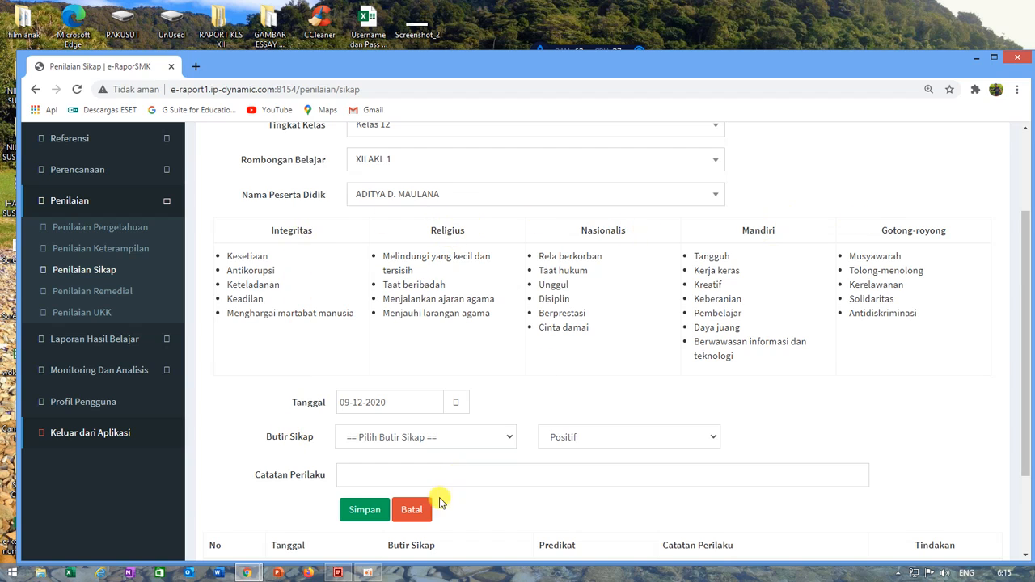
{"action": "left_click", "coordinate": [507, 437]}
{"action": "left_click", "coordinate": [392, 482]}
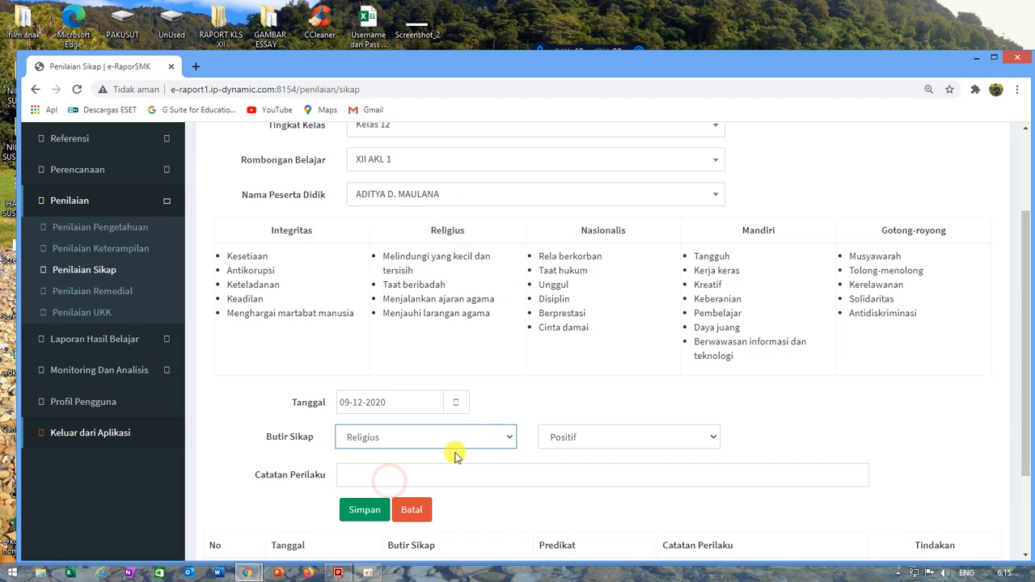
{"action": "scroll", "coordinate": [768, 399], "scroll_direction": "down", "scroll_amount": 1}
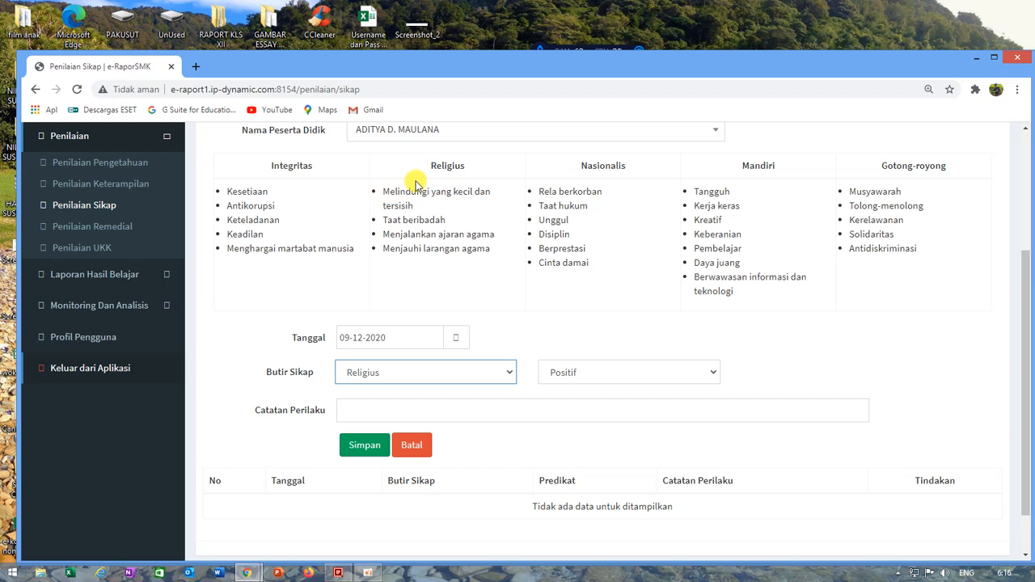
{"action": "left_click_drag", "start_coordinate": [435, 166], "coordinate": [478, 164]}
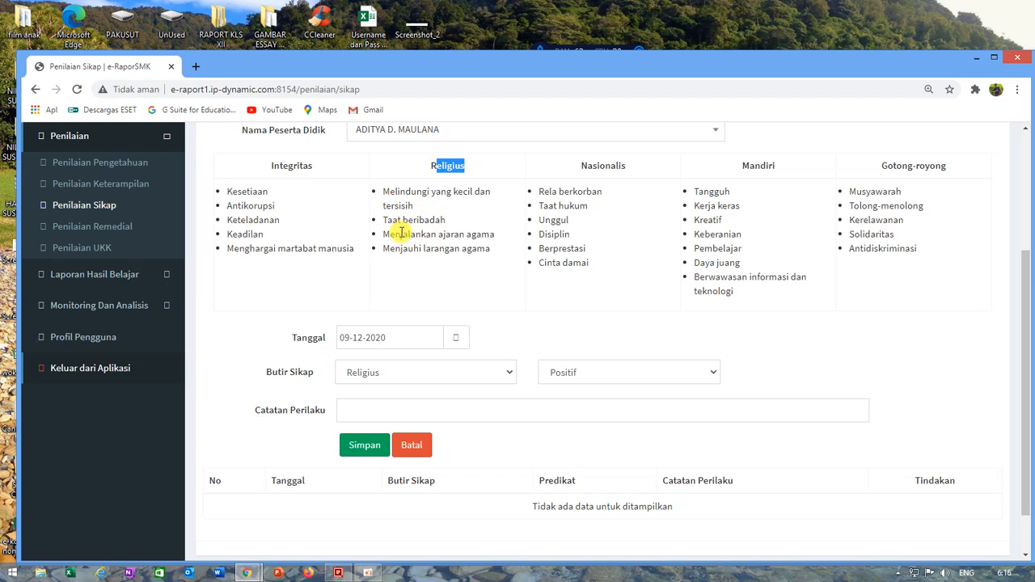
{"action": "left_click", "coordinate": [388, 192]}
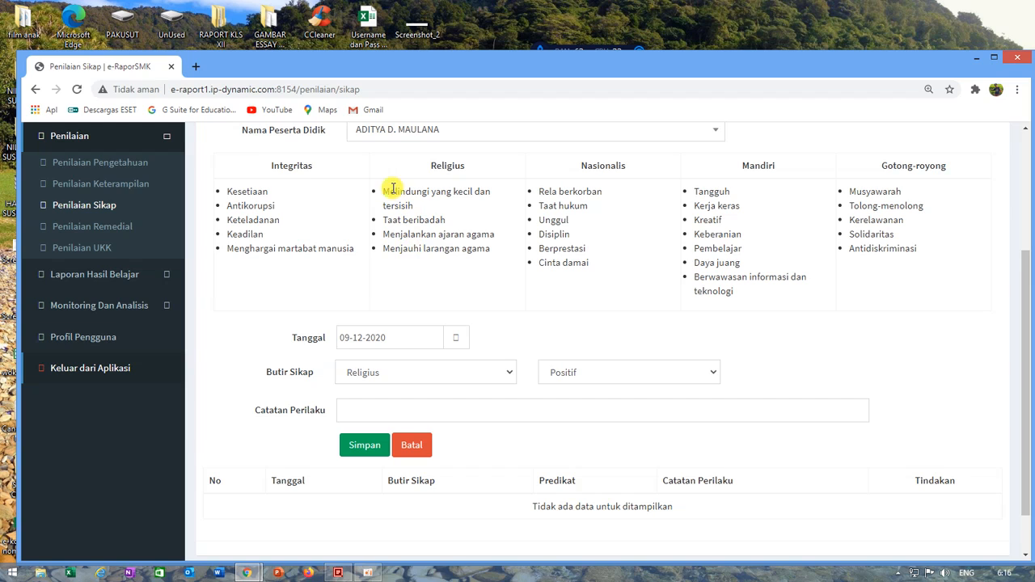
Step: Switch the Religius item's rating to Negatif and back to Positif
{"action": "left_click", "coordinate": [573, 371]}
{"action": "left_click", "coordinate": [560, 406]}
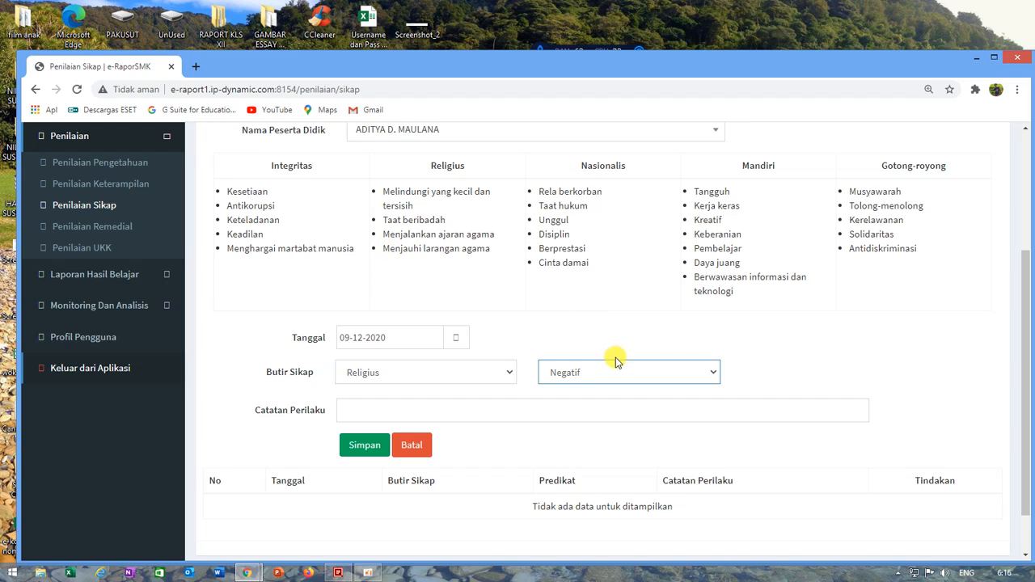
{"action": "left_click", "coordinate": [563, 378]}
{"action": "left_click", "coordinate": [558, 391]}
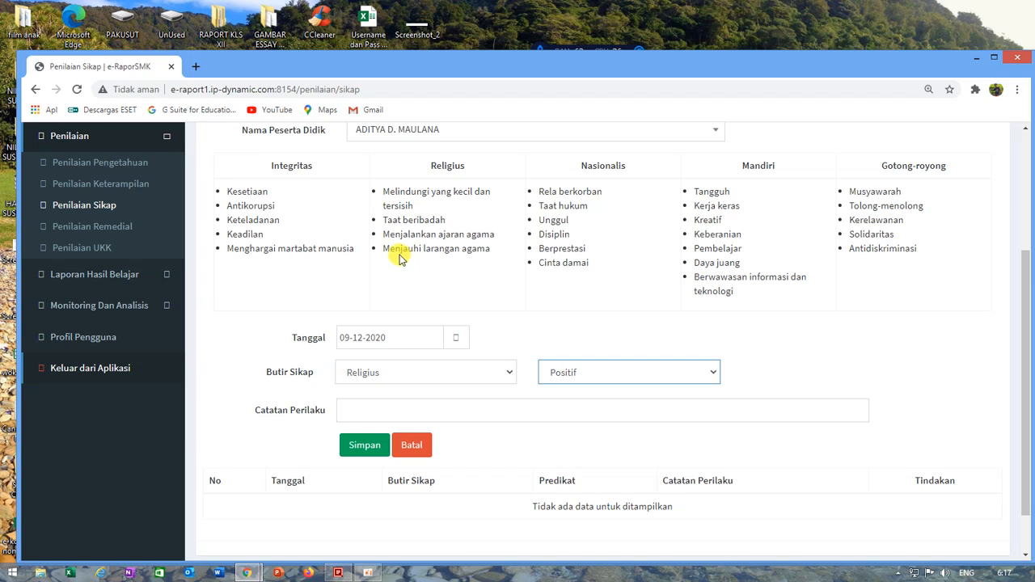
Step: Copy the Religius behaviour "Menjauhi larangan agama" into the record's Catatan Perilaku
{"action": "left_click_drag", "start_coordinate": [385, 250], "coordinate": [398, 250]}
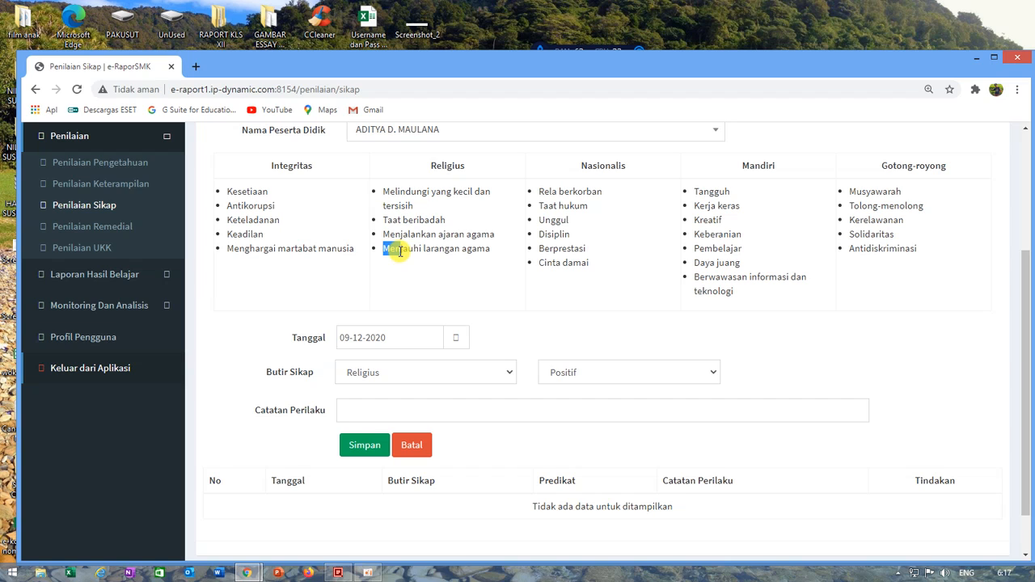
{"action": "left_click_drag", "start_coordinate": [399, 251], "coordinate": [488, 268]}
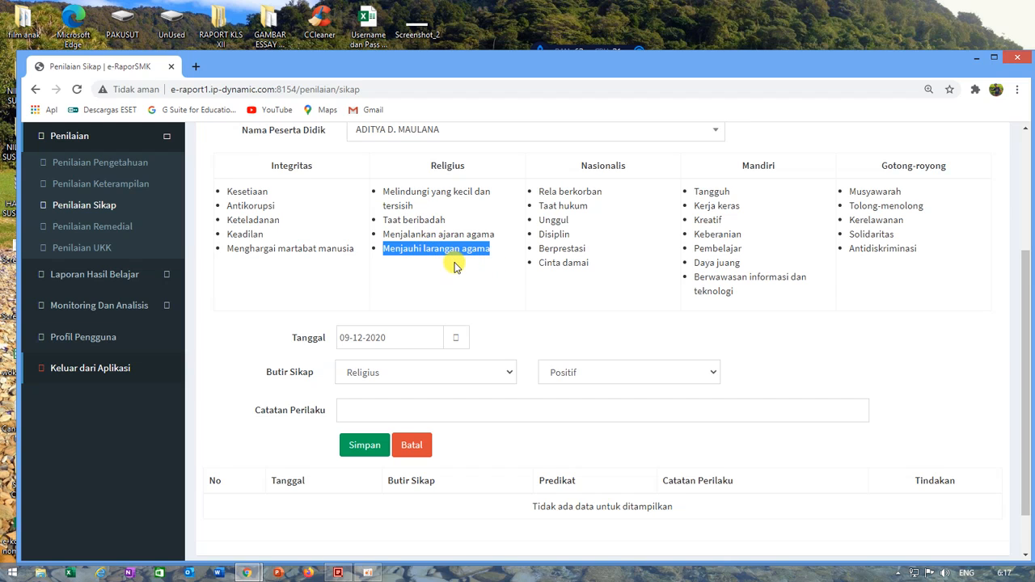
{"action": "right_click", "coordinate": [459, 248]}
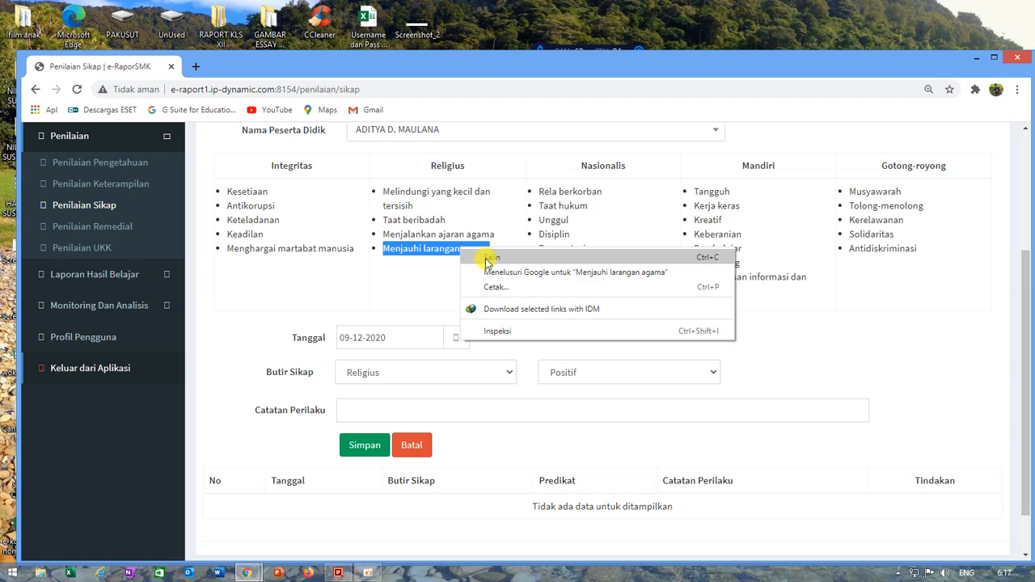
{"action": "left_click", "coordinate": [475, 258]}
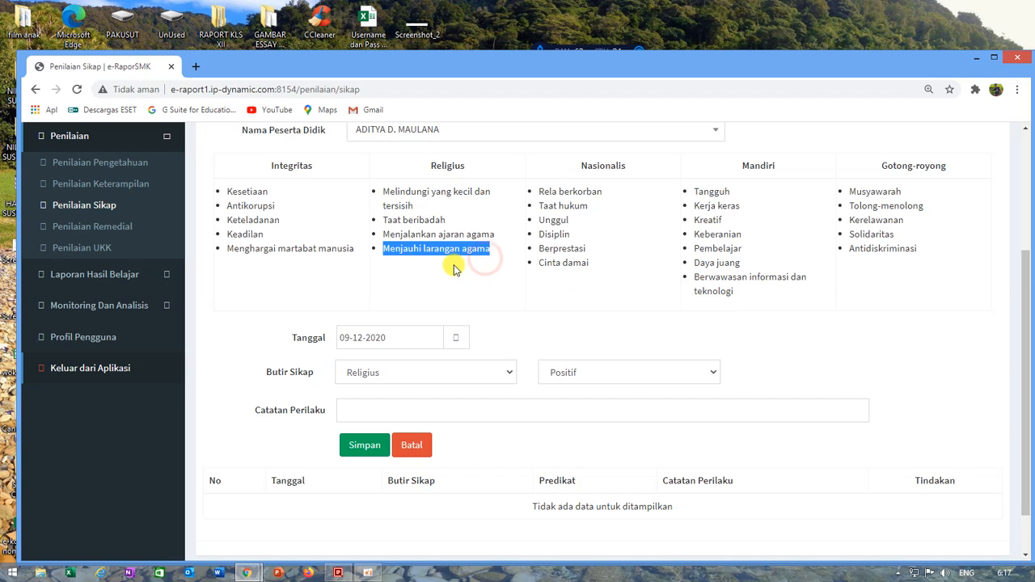
{"action": "left_click", "coordinate": [366, 410]}
{"action": "key", "text": "ctrl+v"}
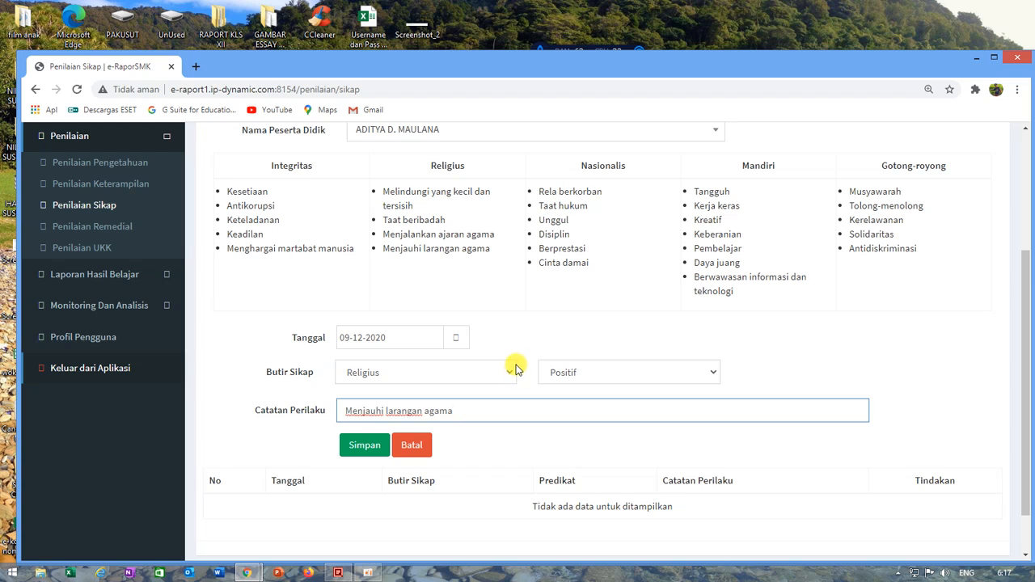
Step: Append ", Menjalankan ajaran agama" from the Religius behaviours to Catatan Perilaku and save the attitude record
{"action": "type", "text": ","}
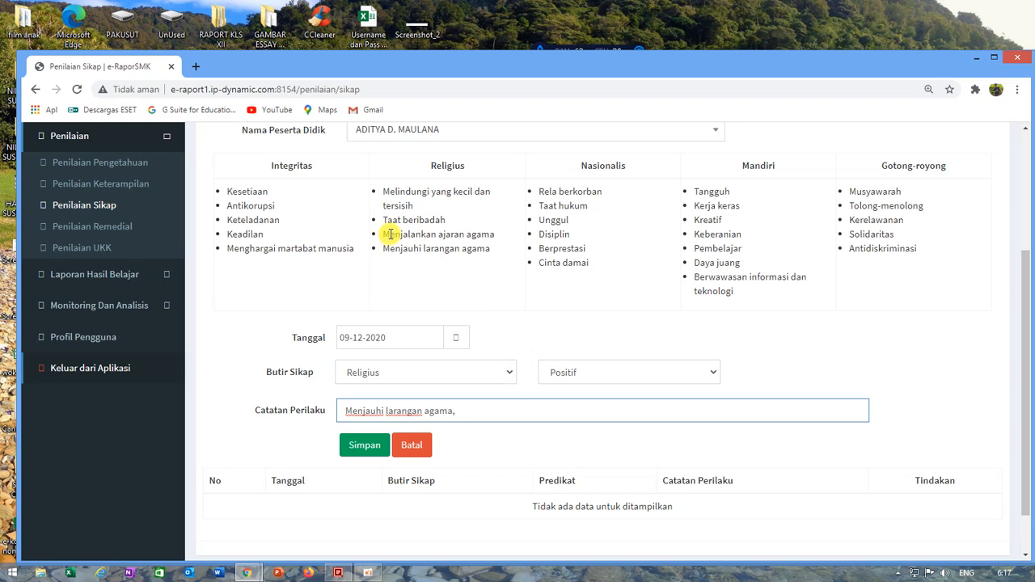
{"action": "left_click_drag", "start_coordinate": [381, 234], "coordinate": [496, 246]}
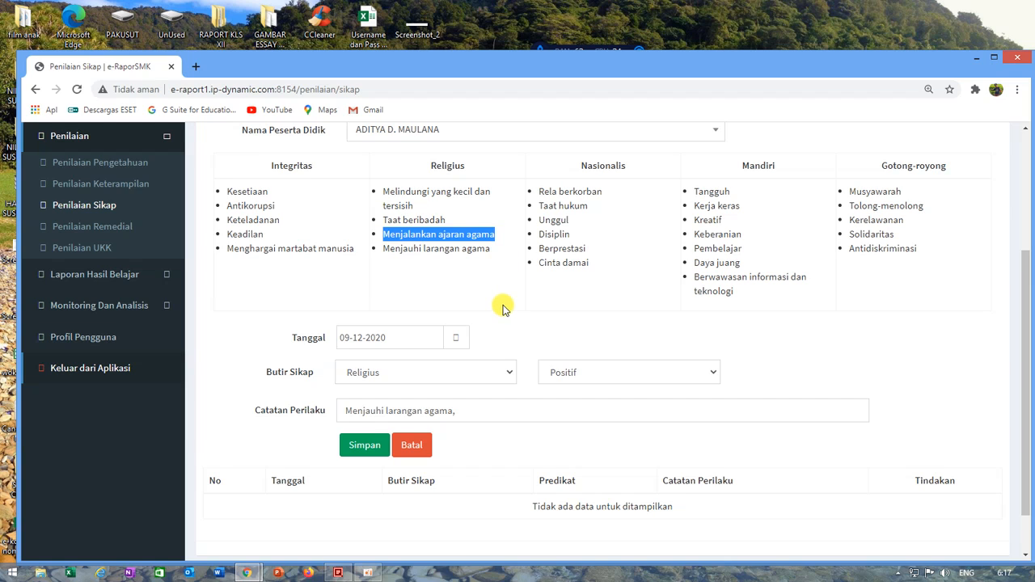
{"action": "left_click", "coordinate": [494, 409]}
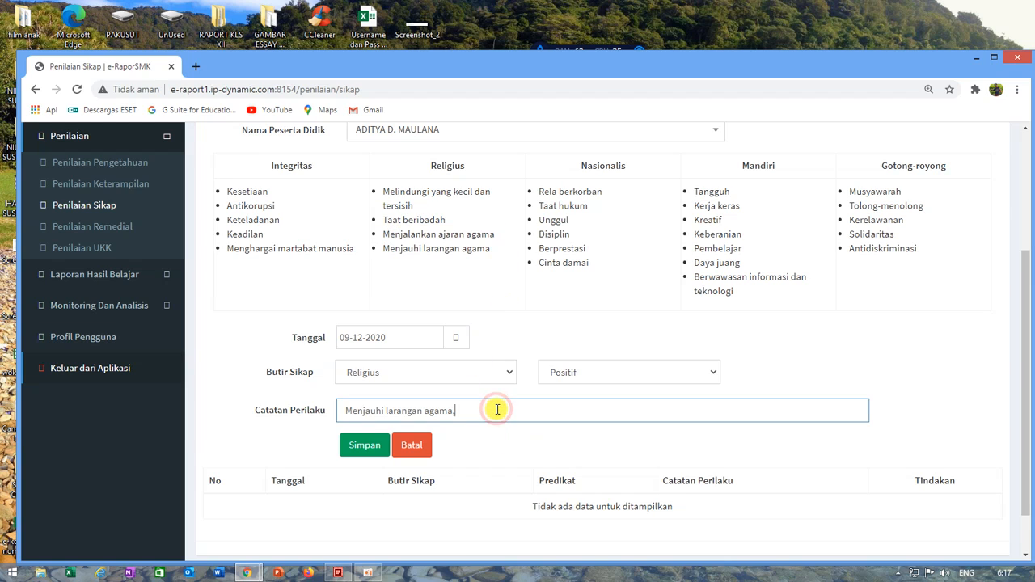
{"action": "key", "text": "ctrl+v"}
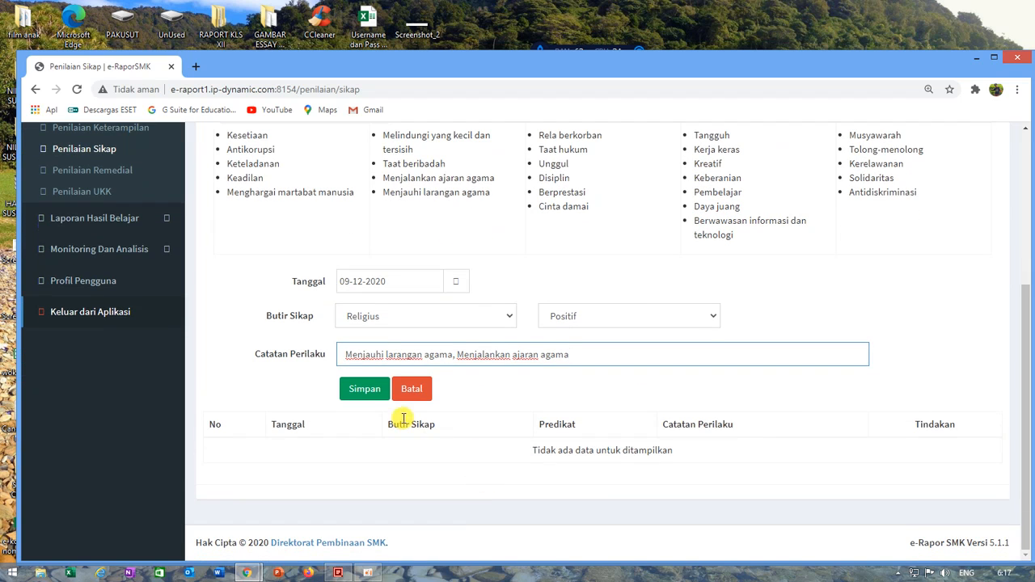
{"action": "left_click", "coordinate": [361, 389]}
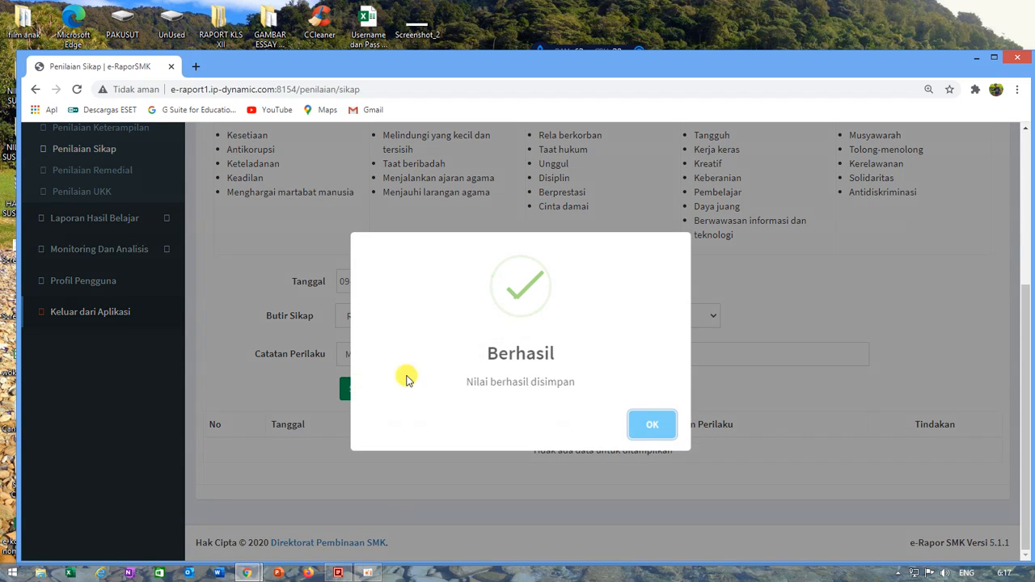
{"action": "left_click", "coordinate": [659, 426]}
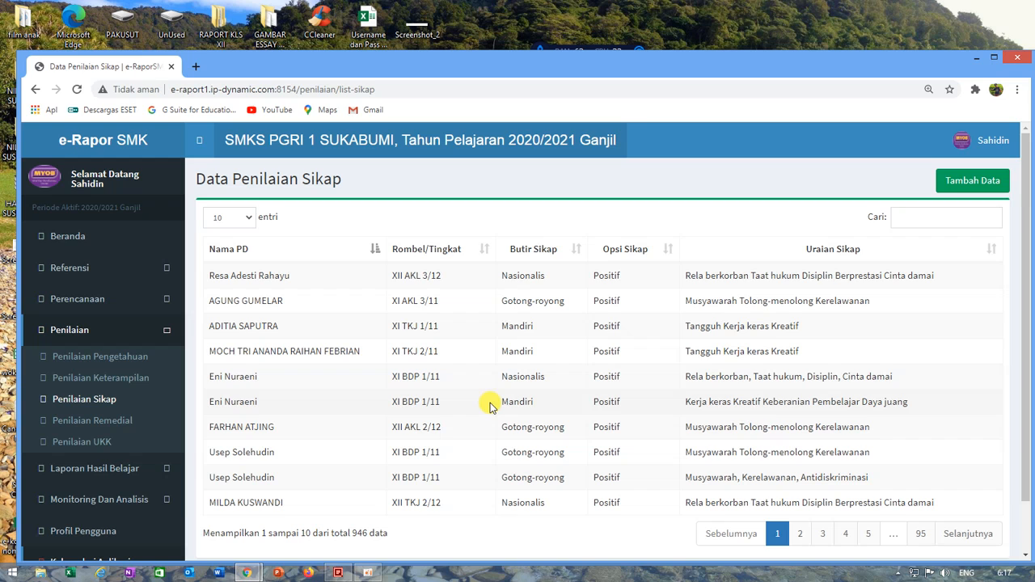
Step: Start a new attitude record for the second student listed in Kelas 12, XII AKL 1
{"action": "left_click", "coordinate": [953, 186]}
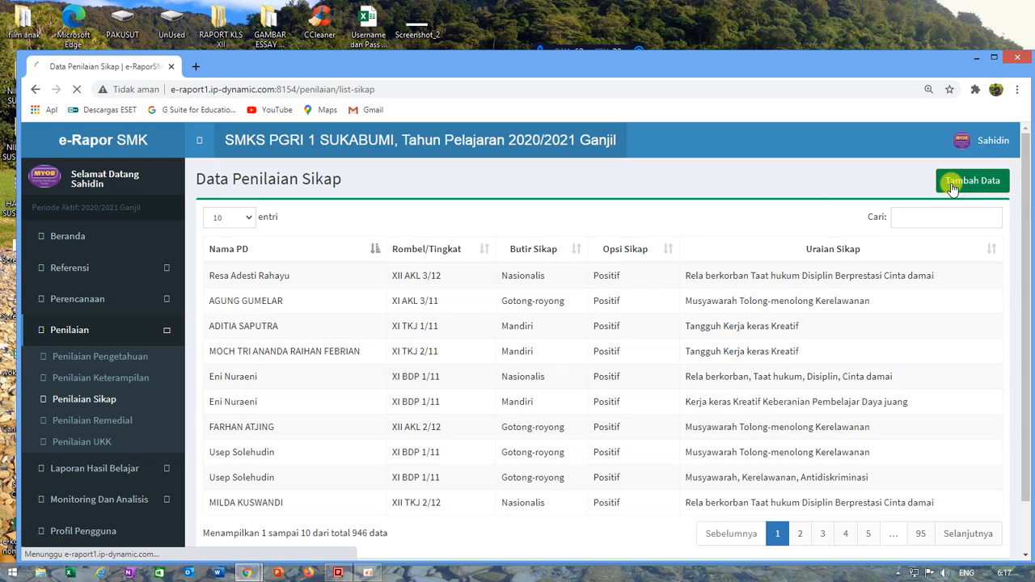
{"action": "left_click", "coordinate": [463, 257]}
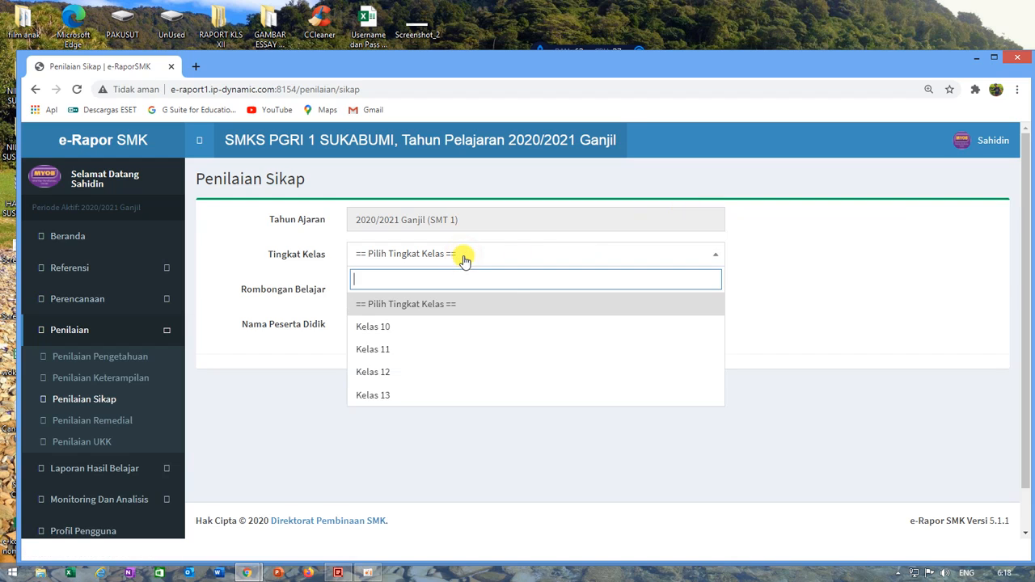
{"action": "left_click", "coordinate": [395, 372]}
{"action": "left_click", "coordinate": [411, 290]}
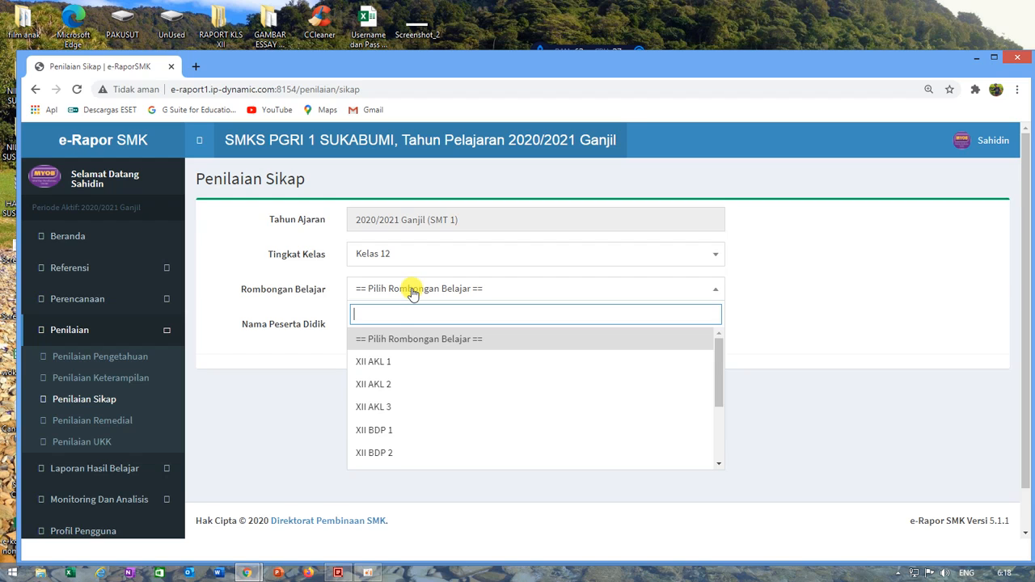
{"action": "left_click", "coordinate": [388, 361]}
{"action": "left_click", "coordinate": [397, 324]}
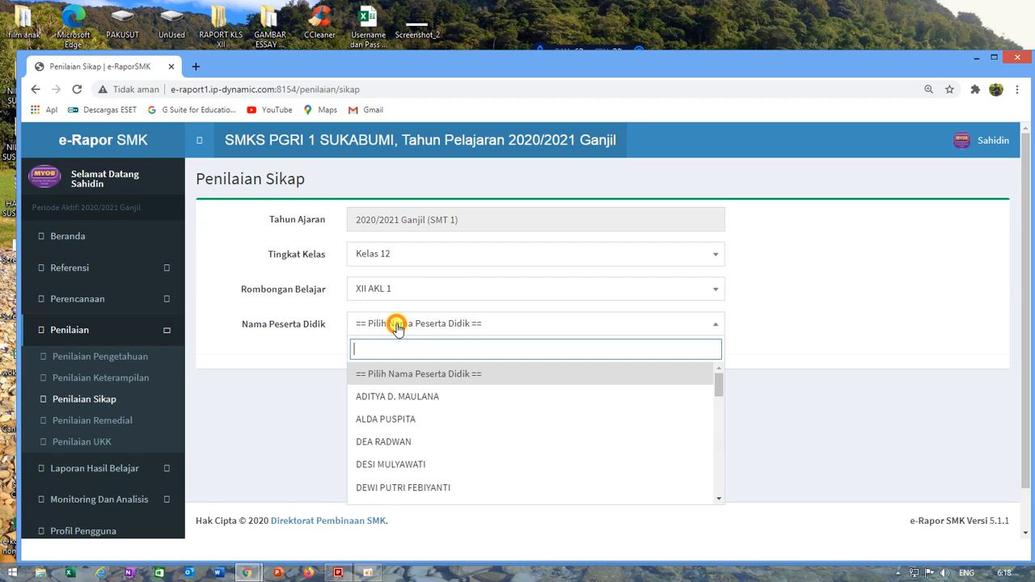
{"action": "left_click", "coordinate": [393, 419]}
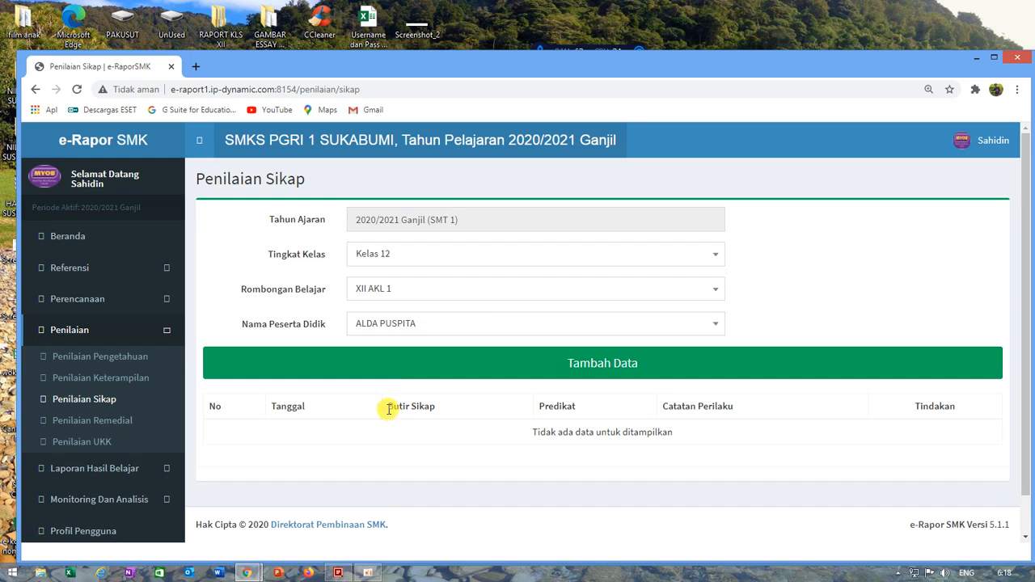
{"action": "left_click", "coordinate": [608, 368]}
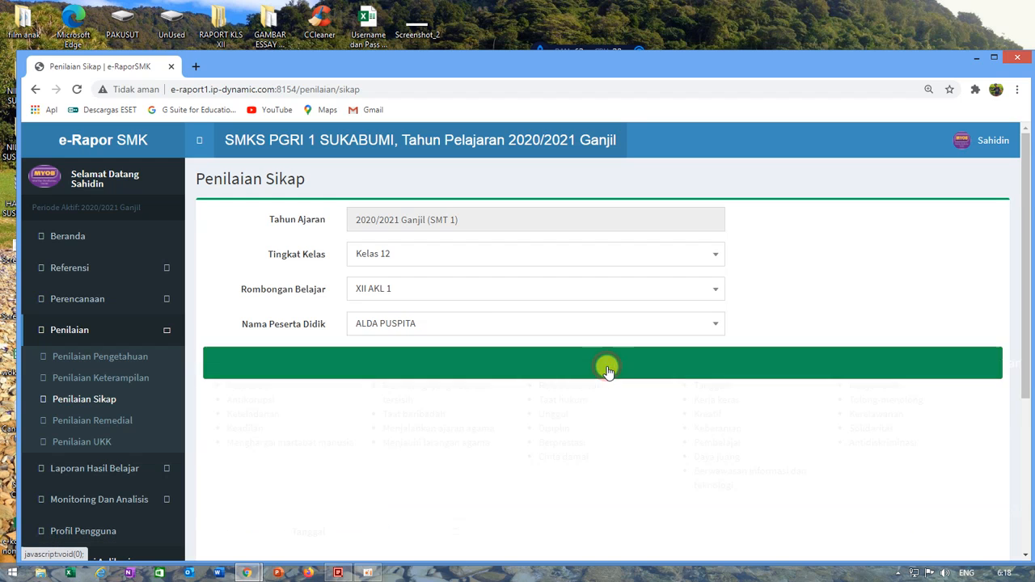
Step: Date the second student's attitude record 09-12-2020 and set its Butir Sikap to Religius
{"action": "scroll", "coordinate": [591, 405], "scroll_direction": "down", "scroll_amount": 3}
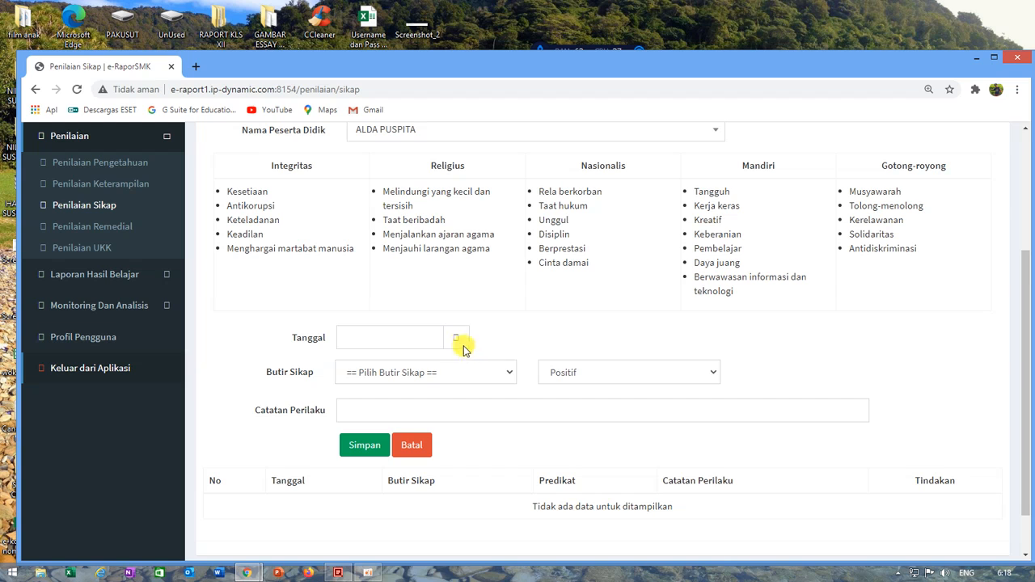
{"action": "left_click", "coordinate": [400, 340]}
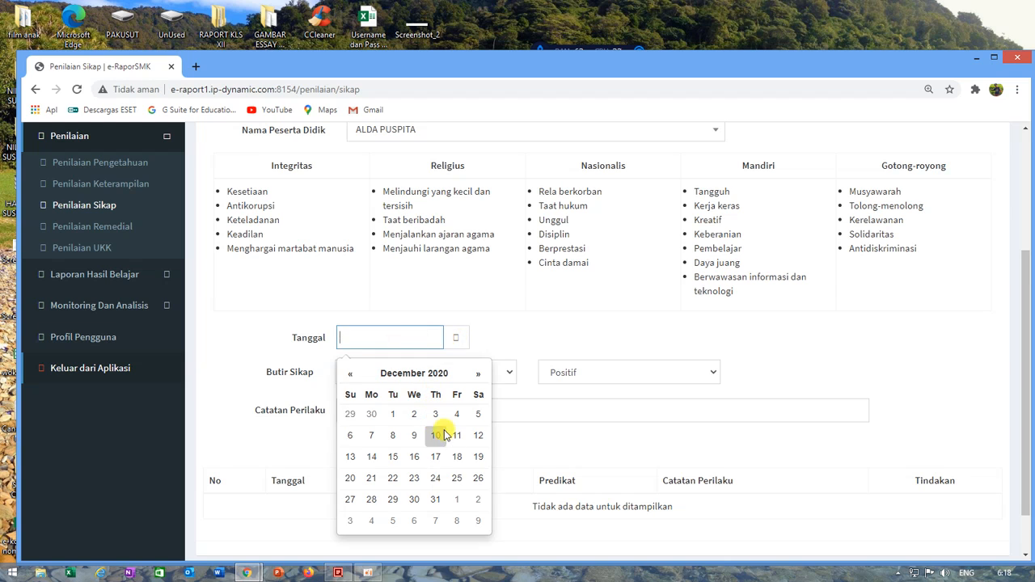
{"action": "left_click", "coordinate": [413, 435]}
{"action": "left_click", "coordinate": [434, 372]}
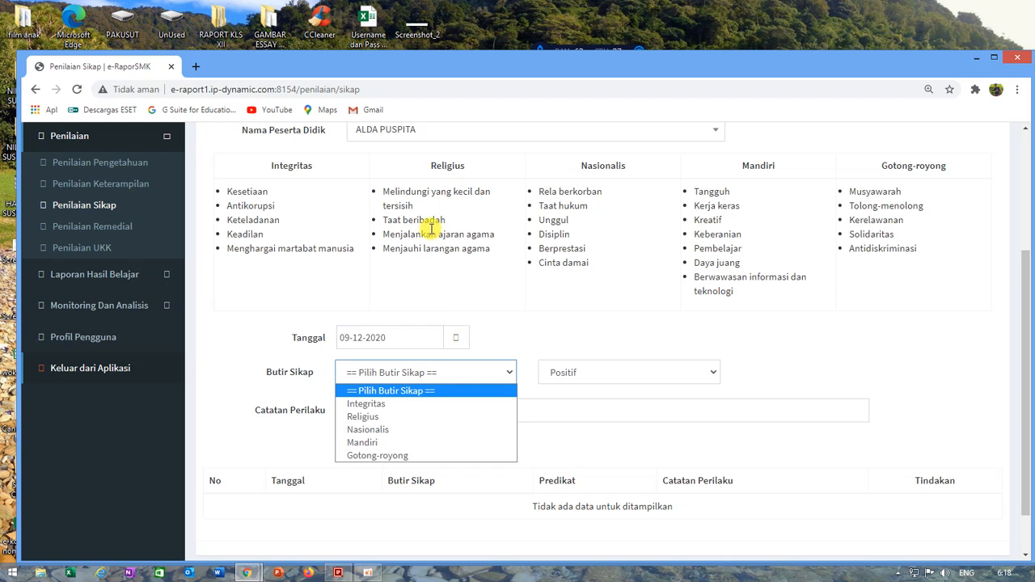
{"action": "left_click", "coordinate": [396, 416]}
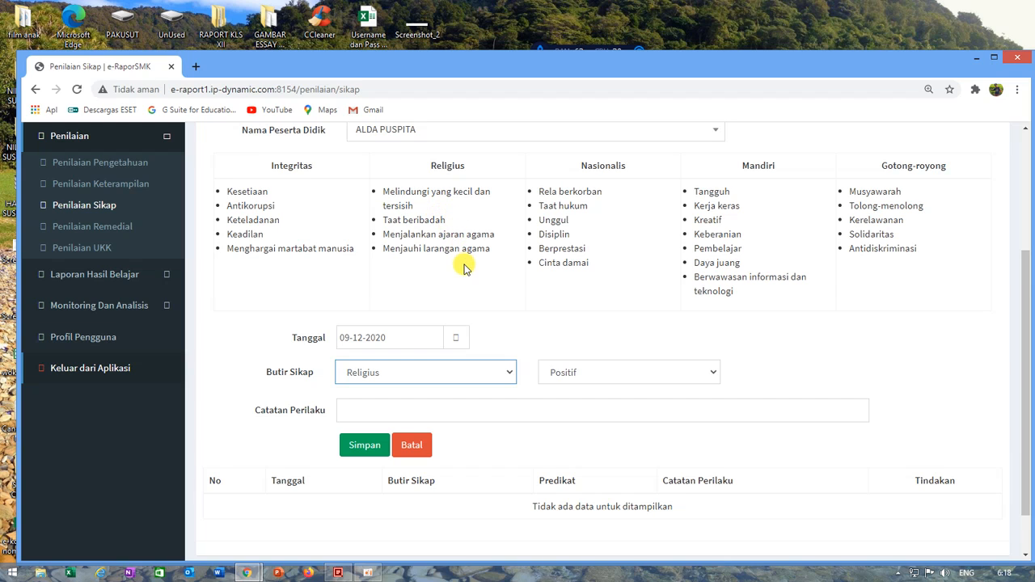
Step: Copy the Religius behaviour "Taat beribadah" into Catatan Perilaku and save the second student's attitude record
{"action": "left_click", "coordinate": [388, 217]}
{"action": "left_click_drag", "start_coordinate": [387, 217], "coordinate": [448, 220]}
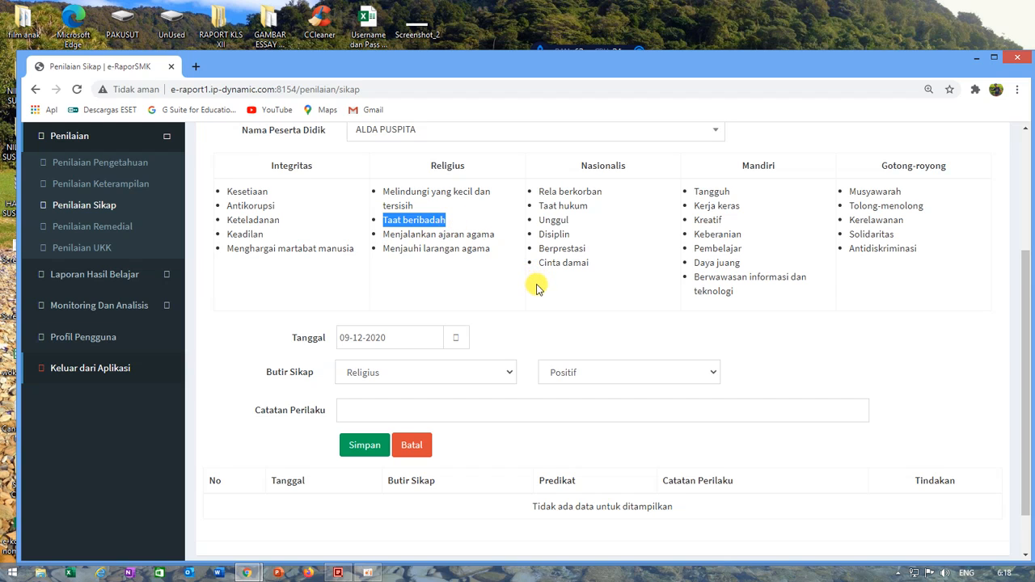
{"action": "left_click", "coordinate": [401, 411]}
{"action": "key", "text": "ctrl+v"}
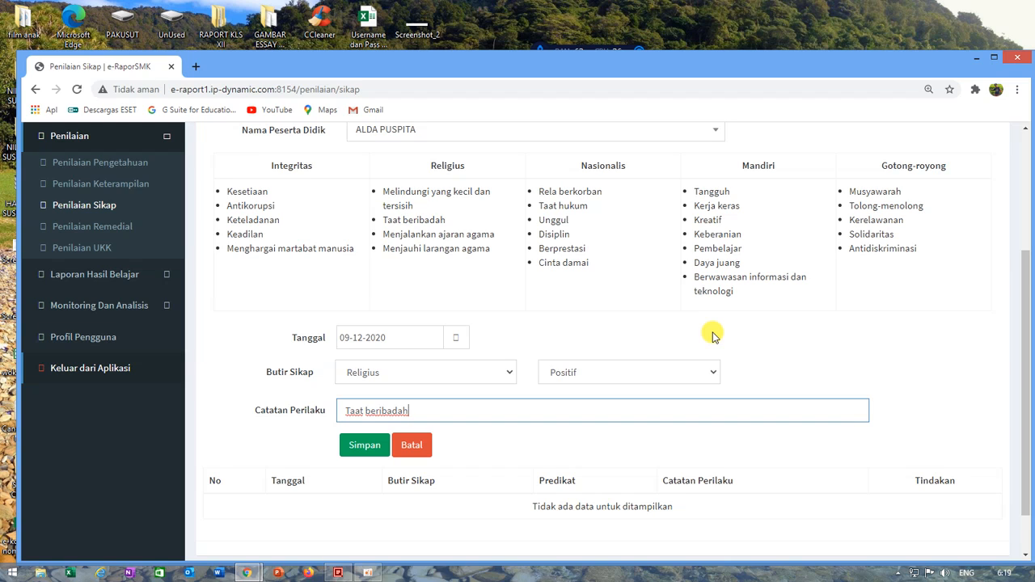
{"action": "left_click", "coordinate": [353, 458]}
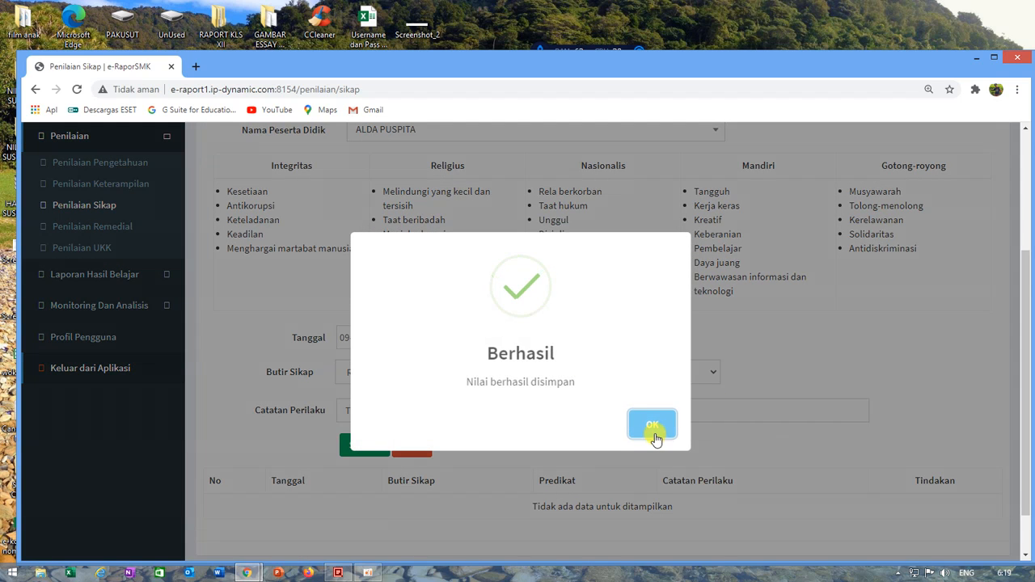
{"action": "left_click", "coordinate": [654, 427]}
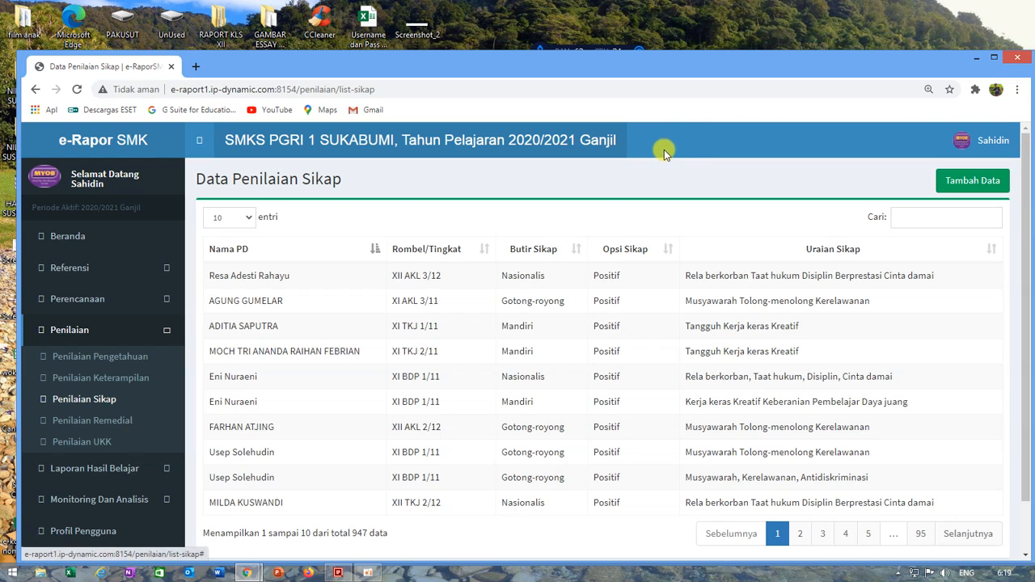
Step: Look up the first student of Kelas 12, XII AKL 1 in Penilaian Sikap and view the actions offered for the saved attitude record
{"action": "left_click", "coordinate": [961, 180]}
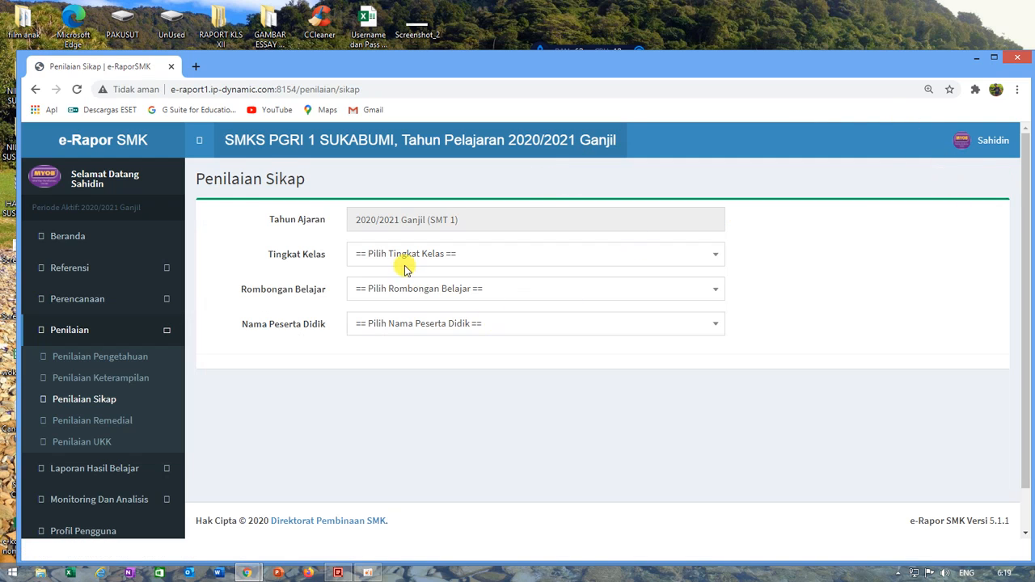
{"action": "left_click", "coordinate": [400, 254]}
{"action": "left_click", "coordinate": [384, 371]}
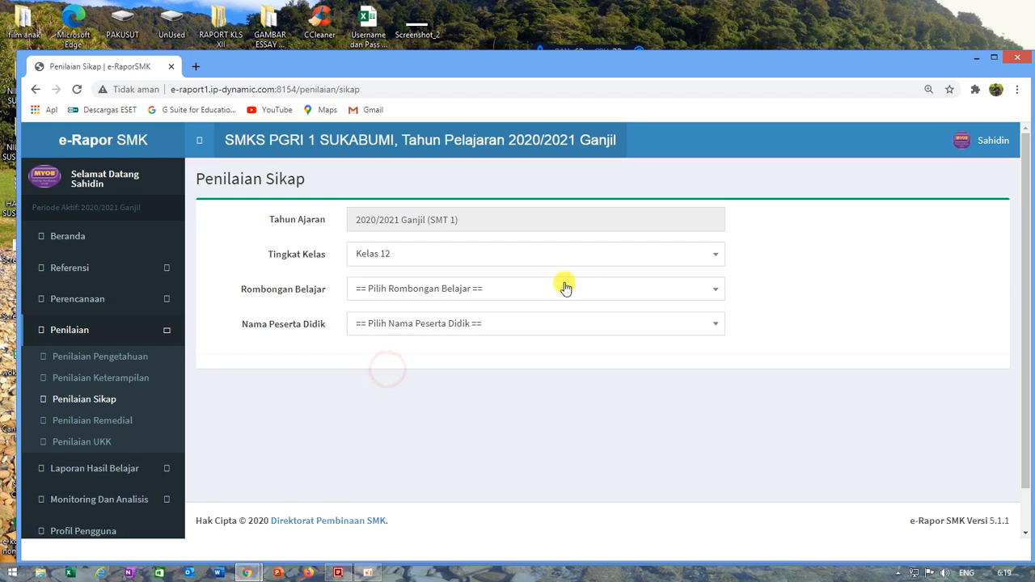
{"action": "left_click", "coordinate": [469, 291]}
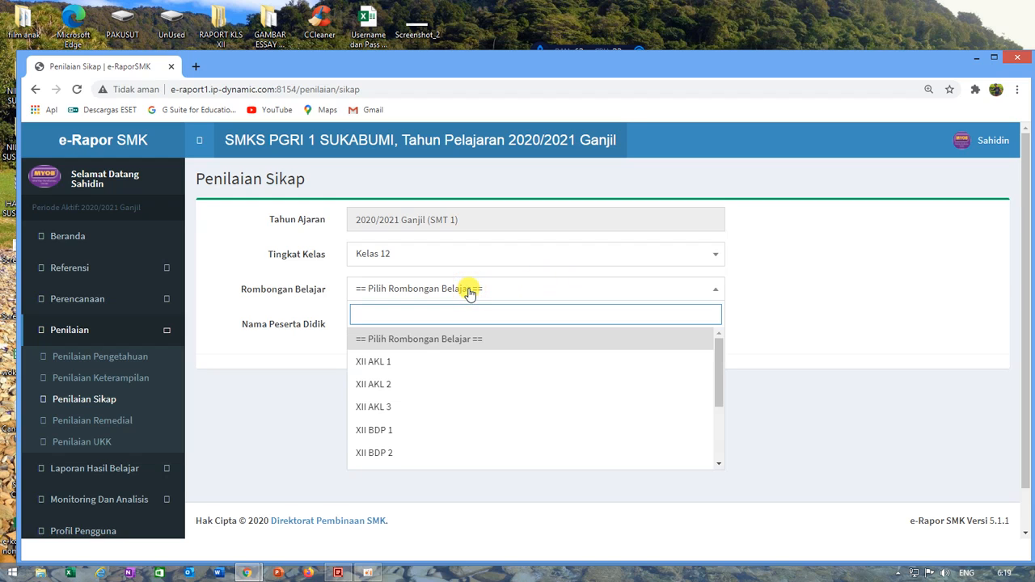
{"action": "left_click", "coordinate": [396, 360]}
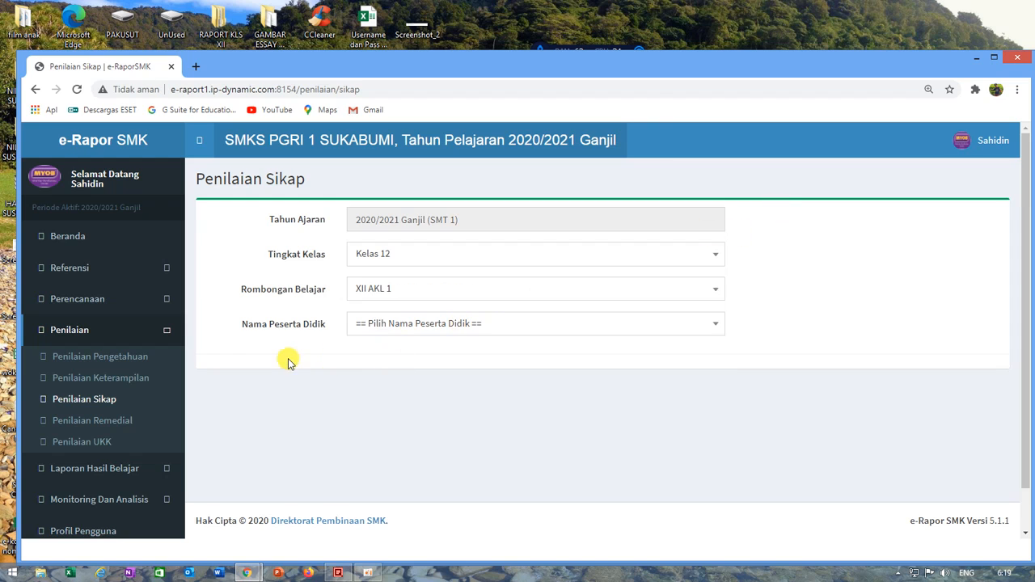
{"action": "left_click", "coordinate": [406, 325]}
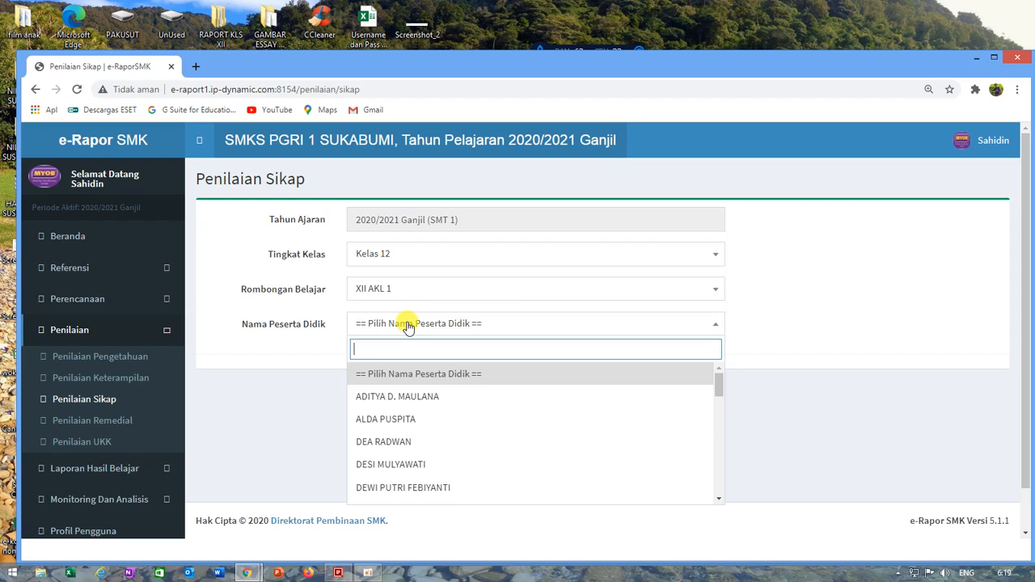
{"action": "left_click", "coordinate": [384, 395]}
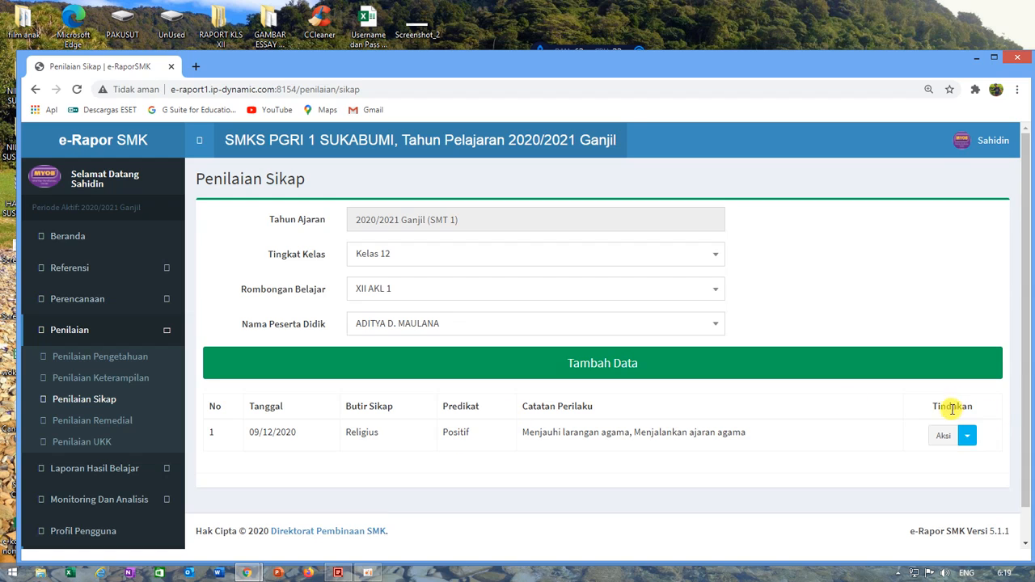
{"action": "left_click", "coordinate": [967, 435]}
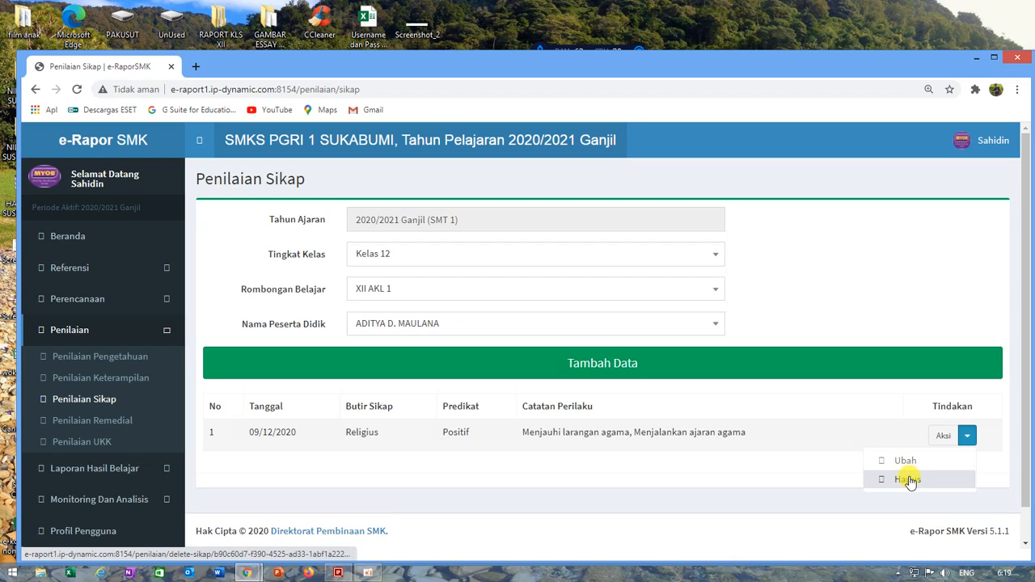
{"action": "left_click", "coordinate": [825, 463]}
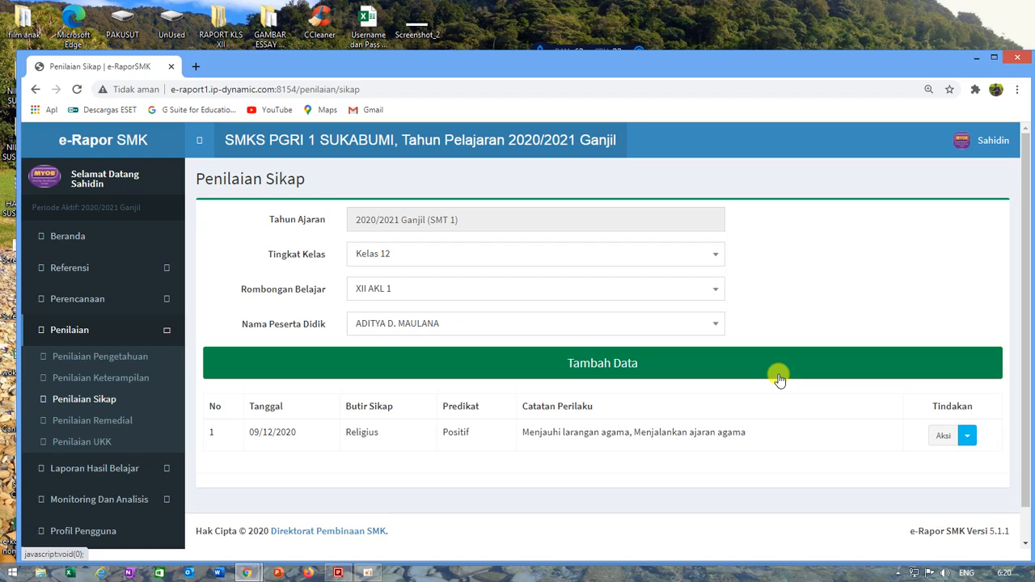
Step: Open Penilaian Remedial for Kelas 12, XII AKL 1, Komputer Akuntansi (401251040), with Pengetahuan as the assessment aspect
{"action": "left_click", "coordinate": [95, 422]}
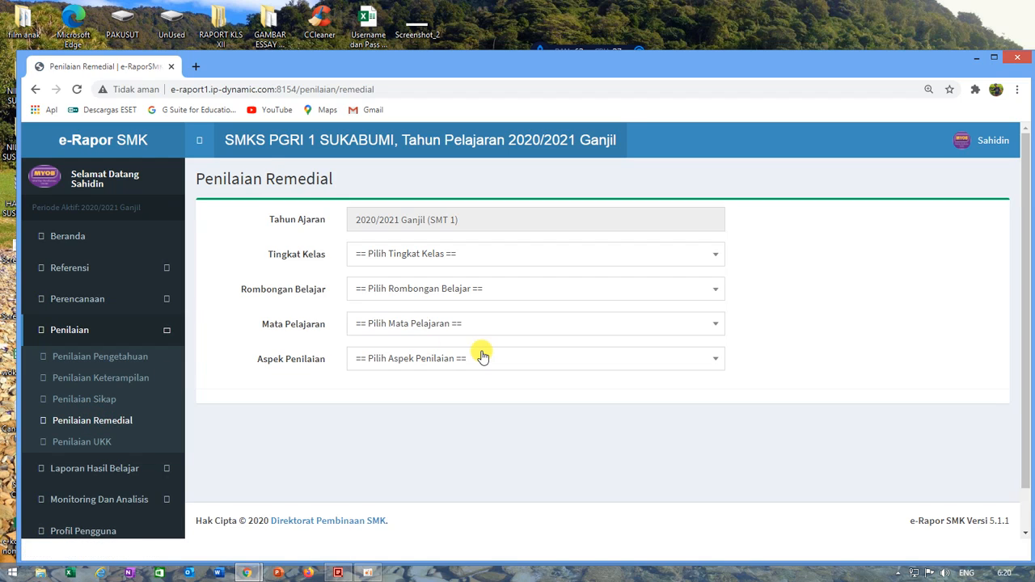
{"action": "left_click", "coordinate": [380, 254]}
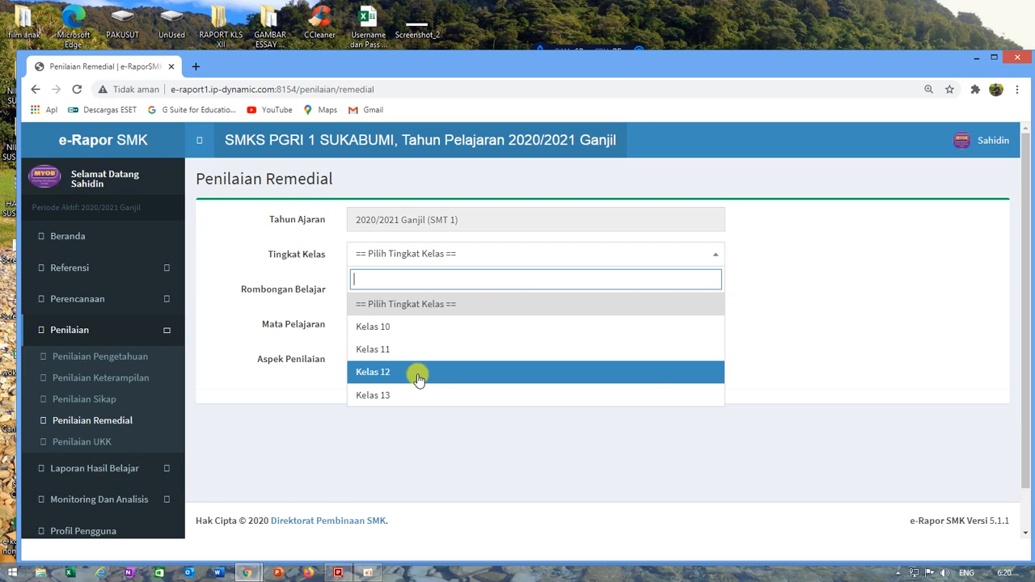
{"action": "left_click", "coordinate": [389, 370]}
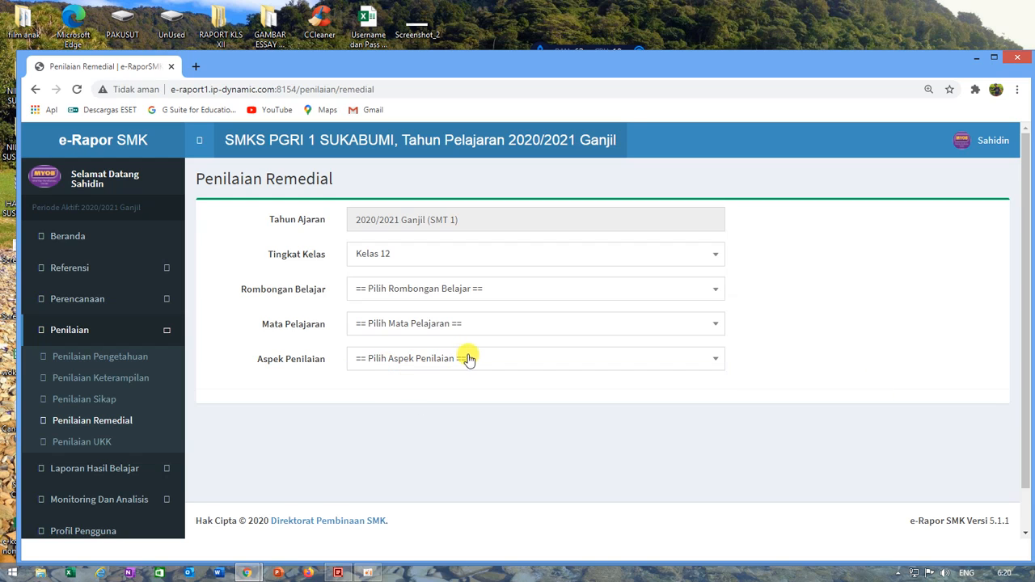
{"action": "left_click", "coordinate": [384, 288]}
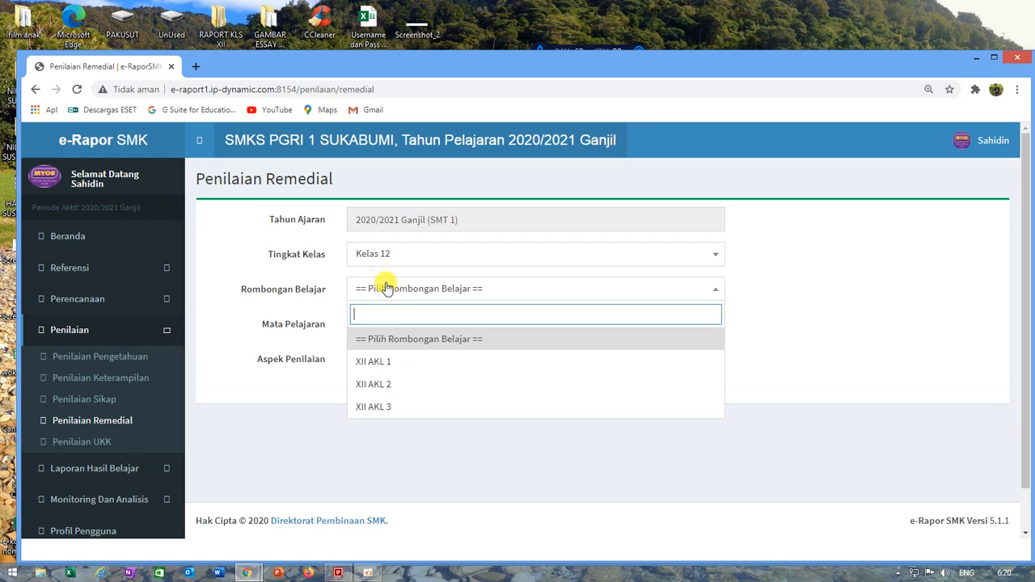
{"action": "left_click", "coordinate": [387, 359]}
{"action": "left_click", "coordinate": [421, 331]}
{"action": "left_click", "coordinate": [401, 396]}
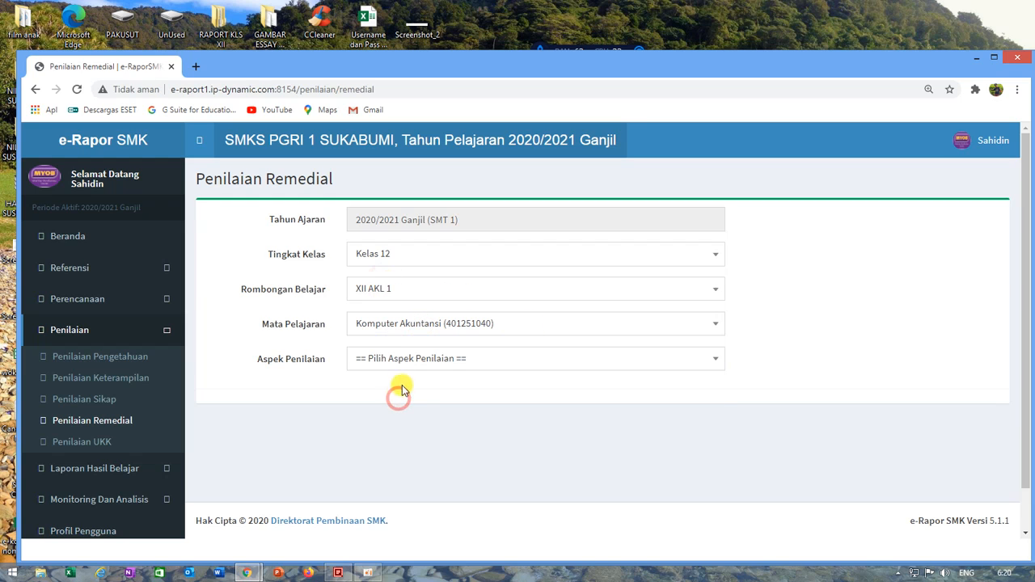
{"action": "left_click", "coordinate": [398, 360]}
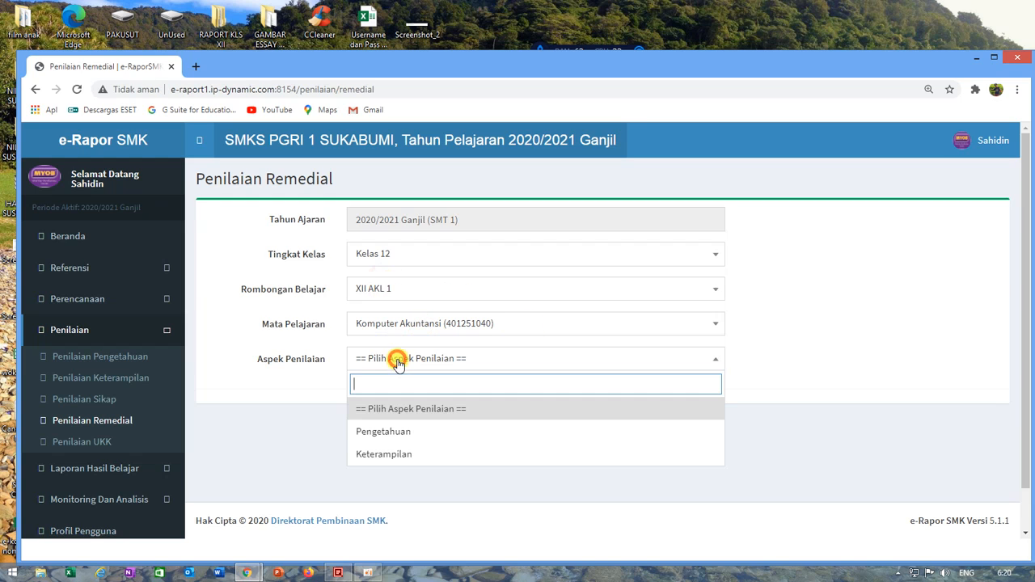
{"action": "left_click", "coordinate": [392, 431]}
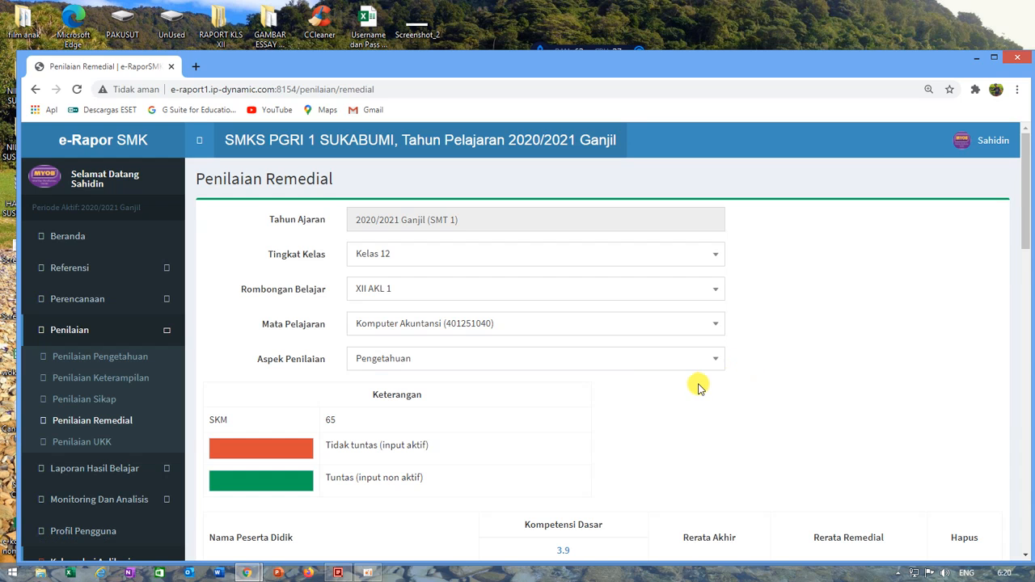
Step: Review the students' KD 3.9 scores in the remedial list and compare them with the SKM value in the legend
{"action": "scroll", "coordinate": [526, 400], "scroll_direction": "down", "scroll_amount": 1}
{"action": "scroll", "coordinate": [461, 409], "scroll_direction": "down", "scroll_amount": 10}
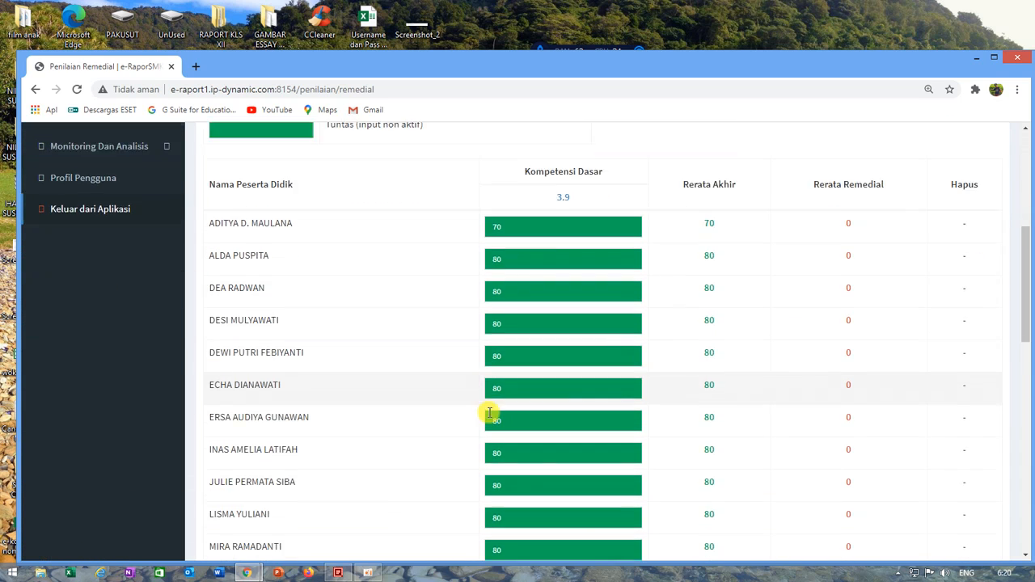
{"action": "scroll", "coordinate": [490, 413], "scroll_direction": "down", "scroll_amount": 4}
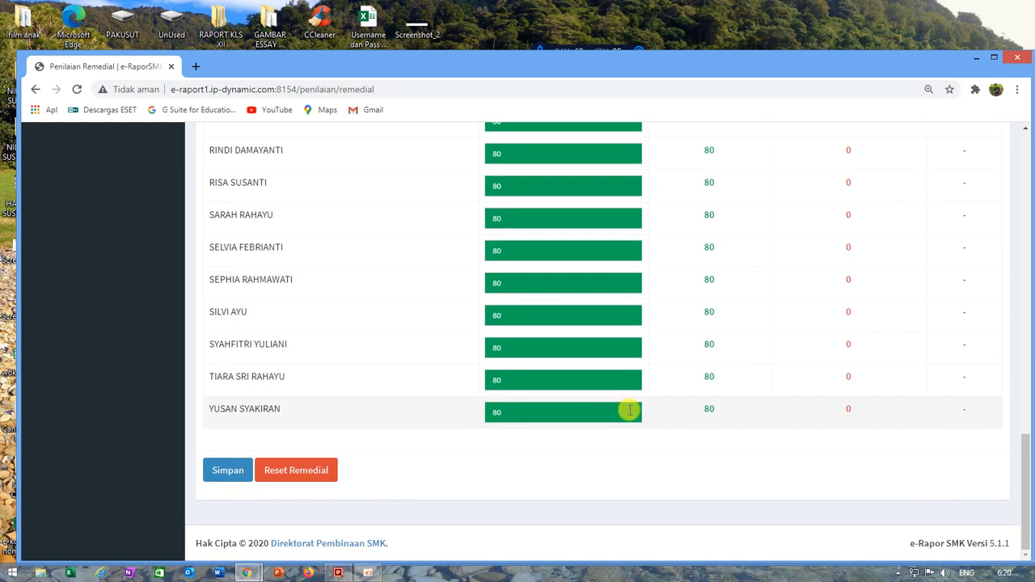
{"action": "scroll", "coordinate": [629, 431], "scroll_direction": "up", "scroll_amount": 10}
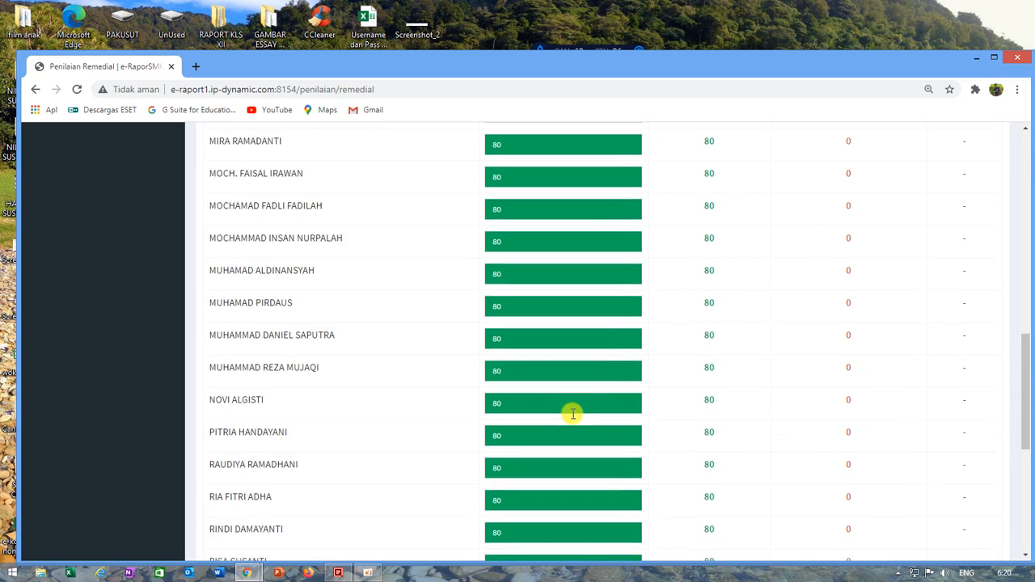
{"action": "scroll", "coordinate": [564, 383], "scroll_direction": "up", "scroll_amount": 3}
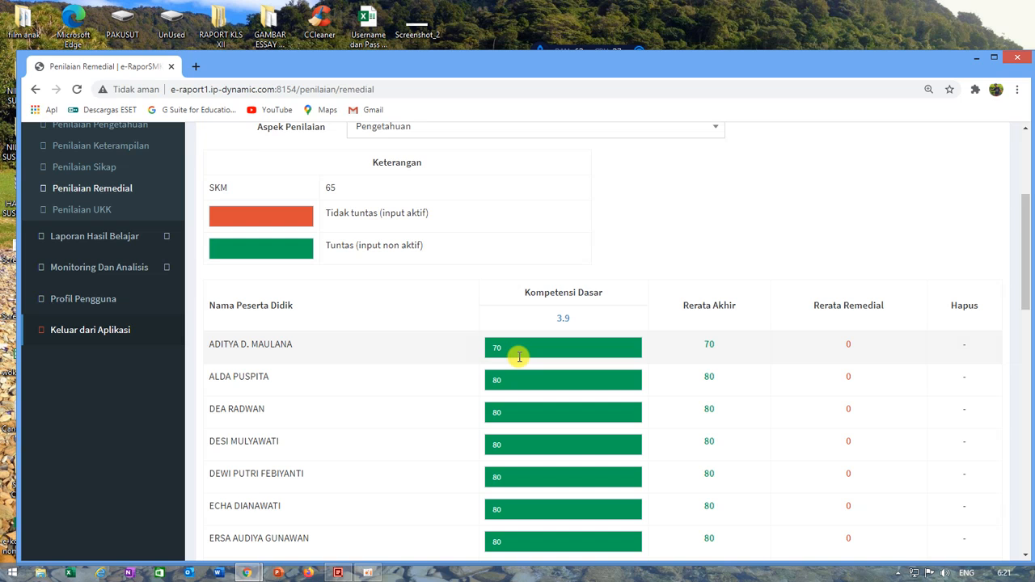
{"action": "scroll", "coordinate": [376, 305], "scroll_direction": "up", "scroll_amount": 2}
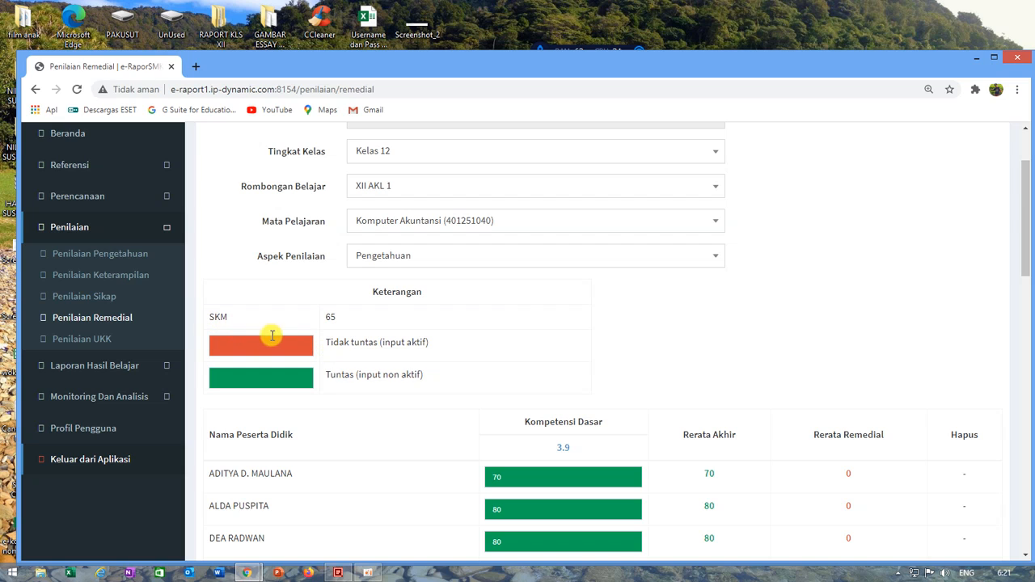
{"action": "double_click", "coordinate": [330, 317]}
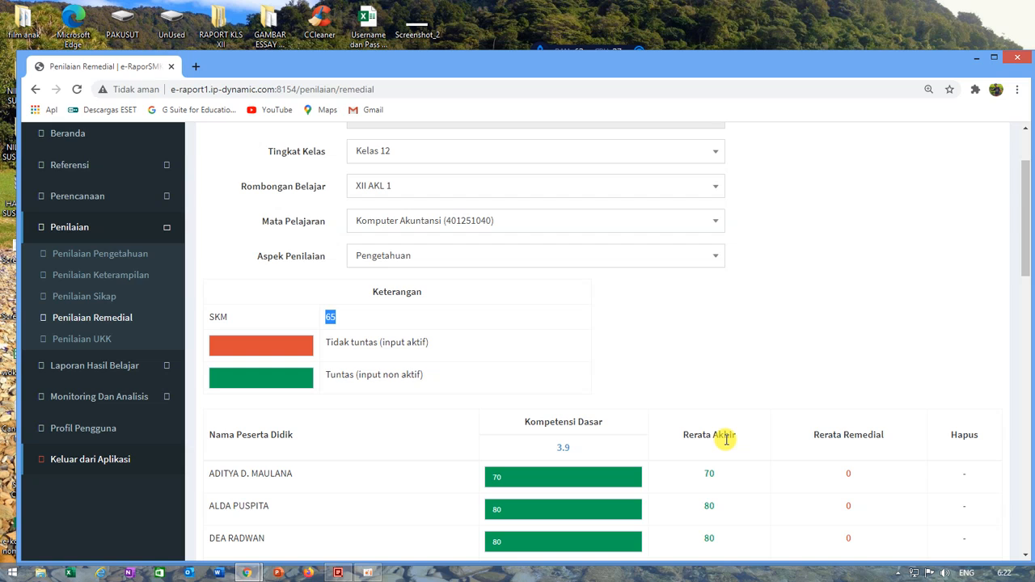
Step: Try to edit the KD 3.9 scores of the first three students in the remedial list
{"action": "left_click", "coordinate": [534, 478]}
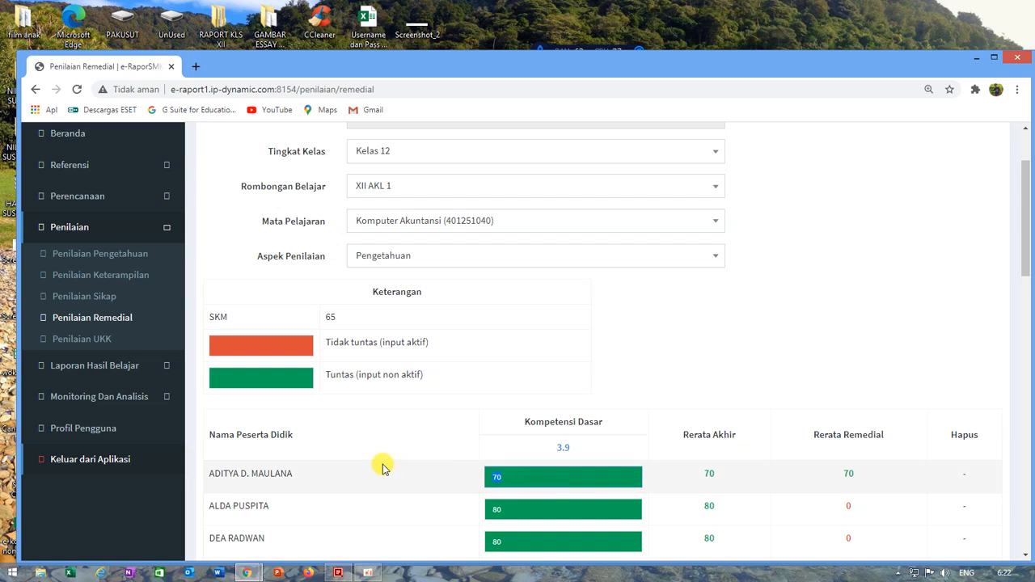
{"action": "scroll", "coordinate": [589, 492], "scroll_direction": "down", "scroll_amount": 3}
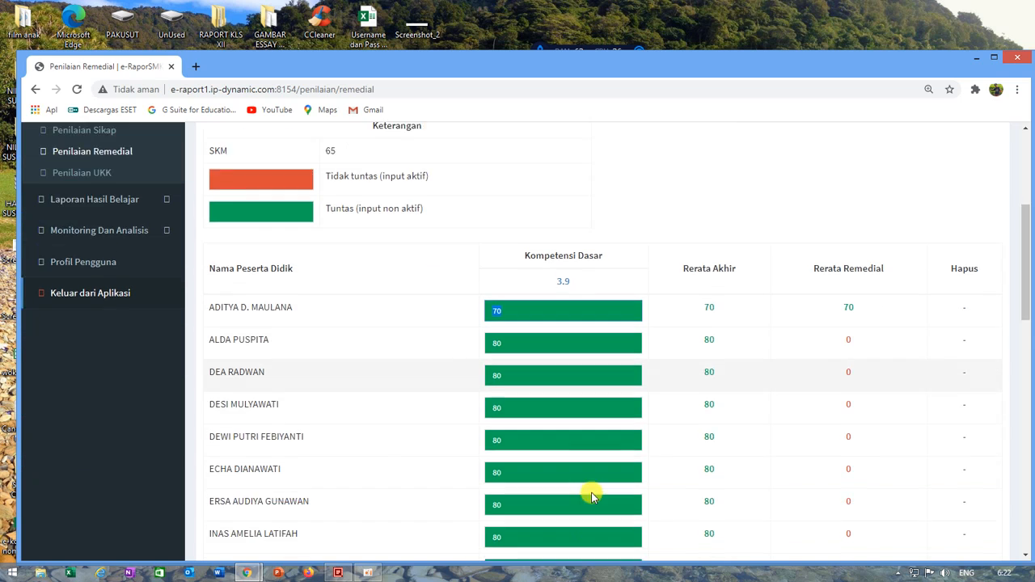
{"action": "left_click", "coordinate": [541, 348]}
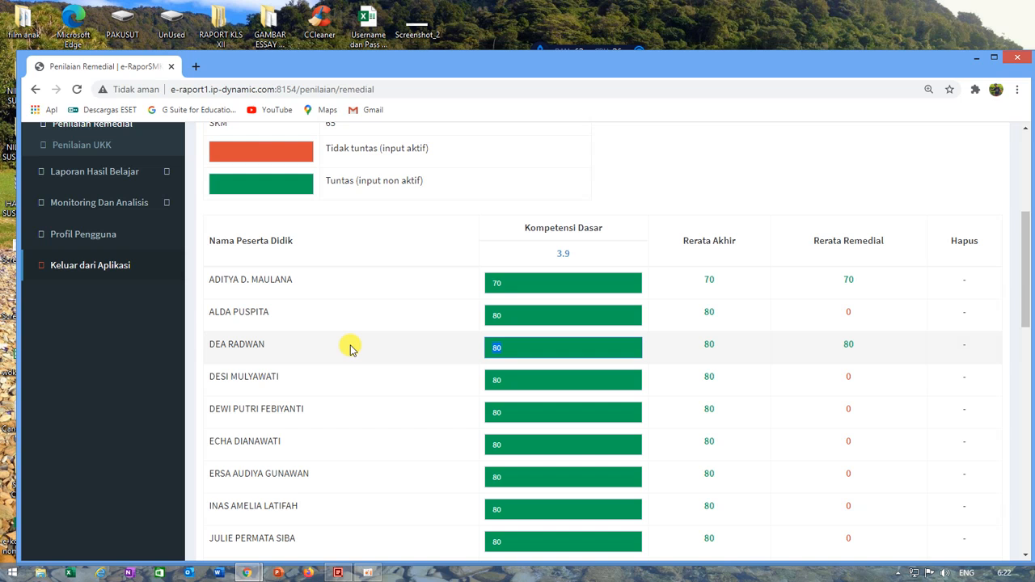
{"action": "scroll", "coordinate": [574, 368], "scroll_direction": "up", "scroll_amount": 2}
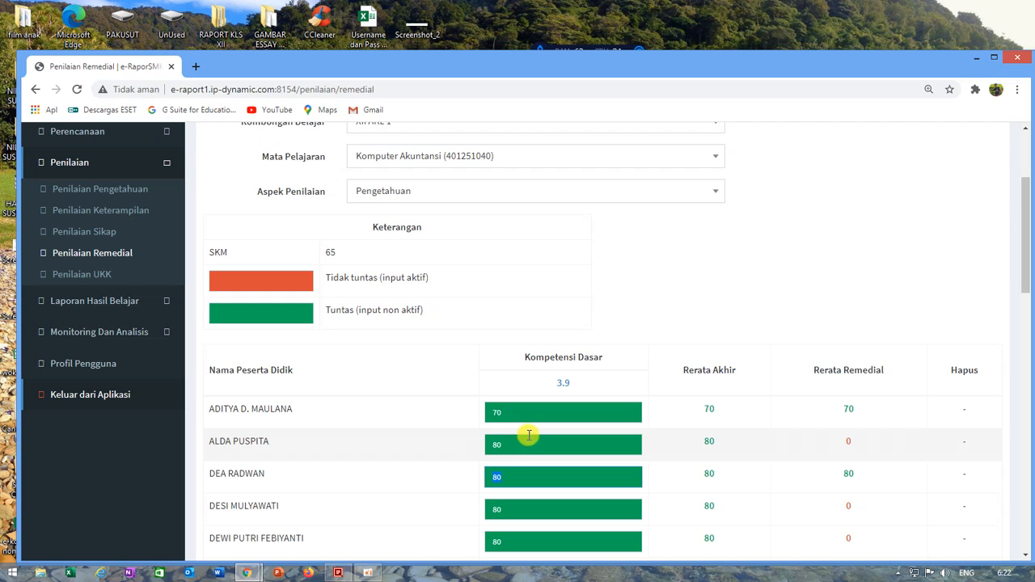
{"action": "left_click", "coordinate": [527, 408]}
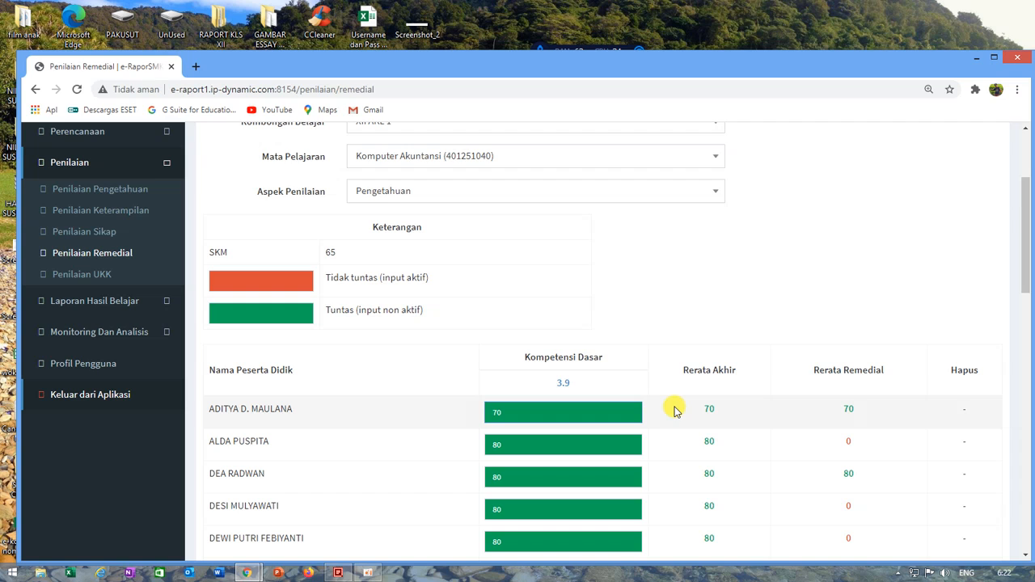
{"action": "left_click", "coordinate": [535, 446]}
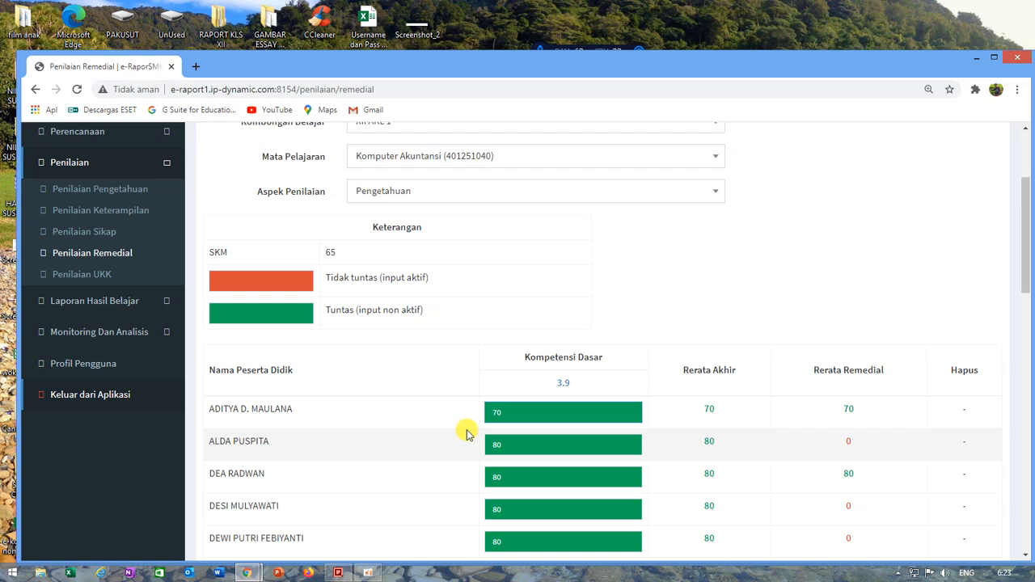
{"action": "double_click", "coordinate": [537, 448]}
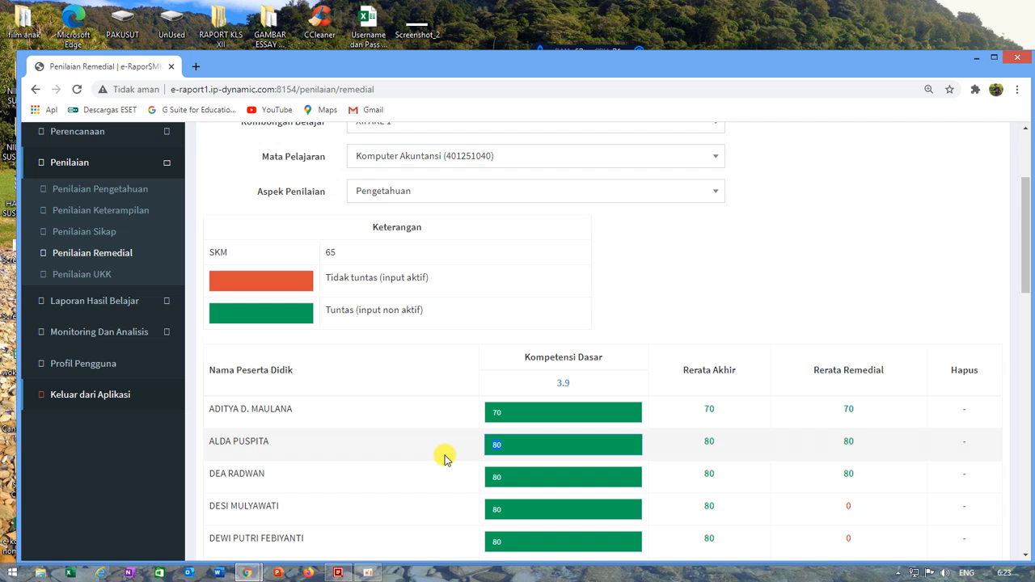
Step: Try to clear the KD 3.9 scores of the fourth and sixth students in the remedial list
{"action": "scroll", "coordinate": [624, 525], "scroll_direction": "down", "scroll_amount": 2}
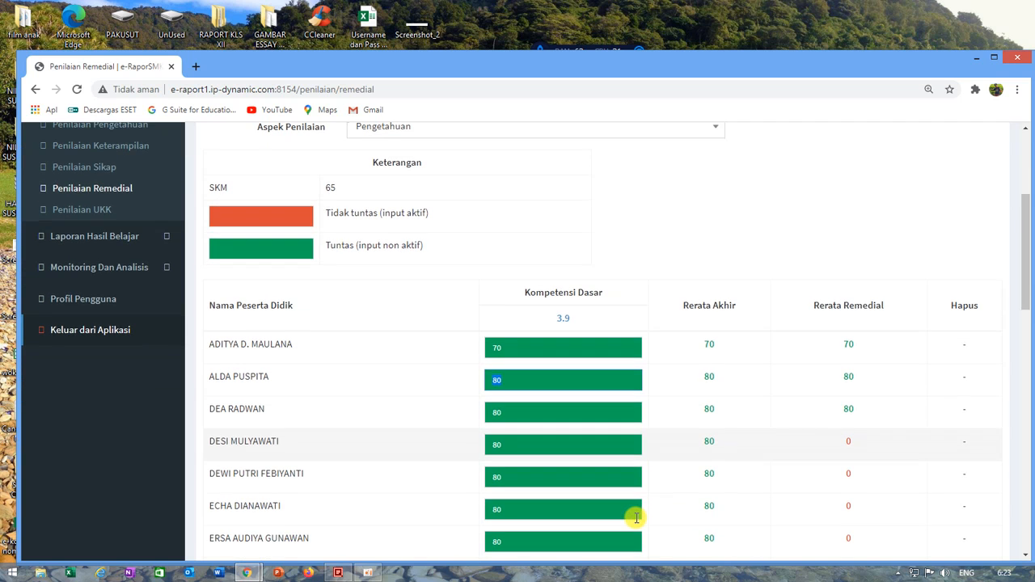
{"action": "scroll", "coordinate": [637, 517], "scroll_direction": "down", "scroll_amount": 6}
{"action": "scroll", "coordinate": [637, 518], "scroll_direction": "up", "scroll_amount": 7}
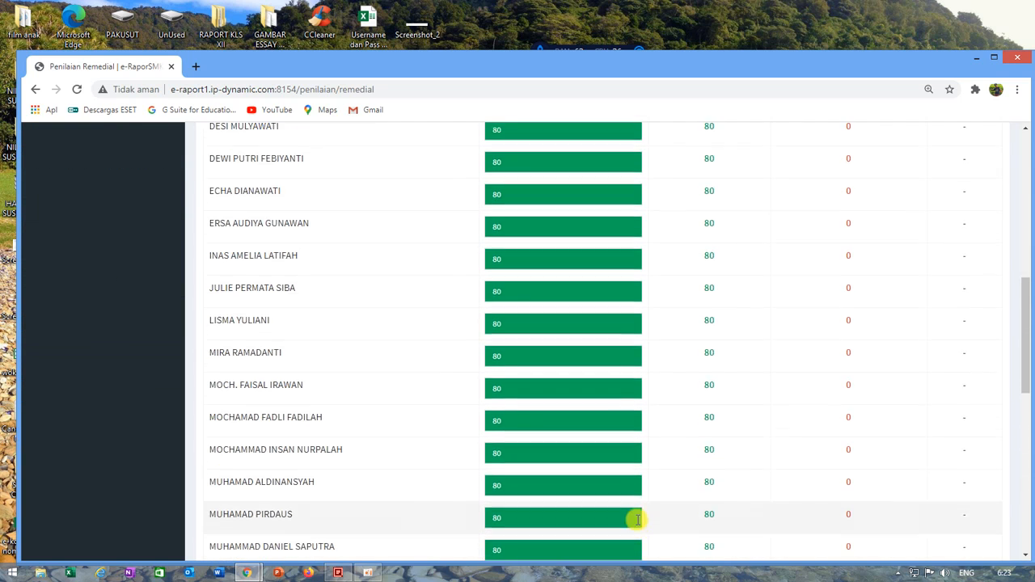
{"action": "left_click", "coordinate": [526, 443]}
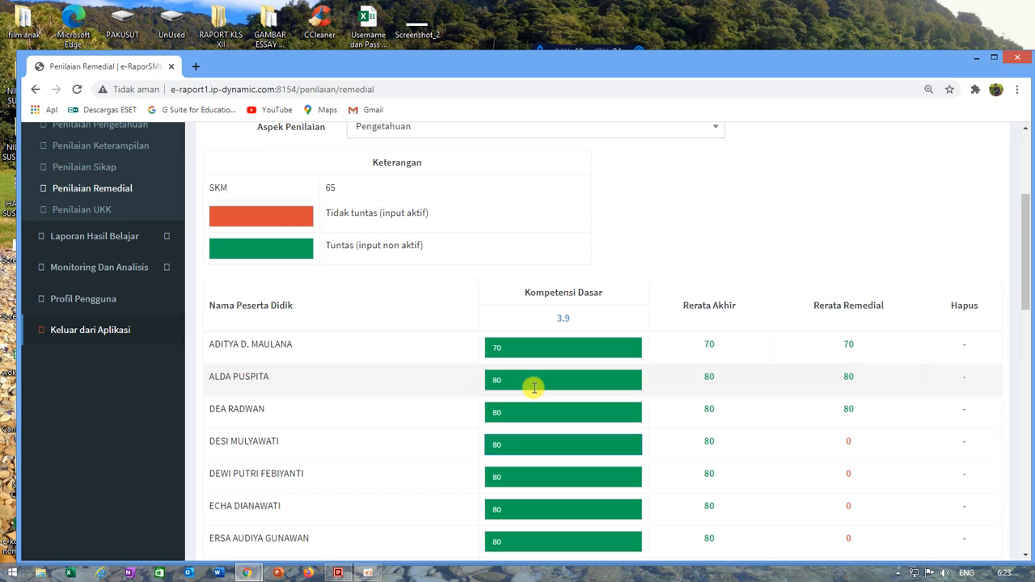
{"action": "double_click", "coordinate": [530, 449]}
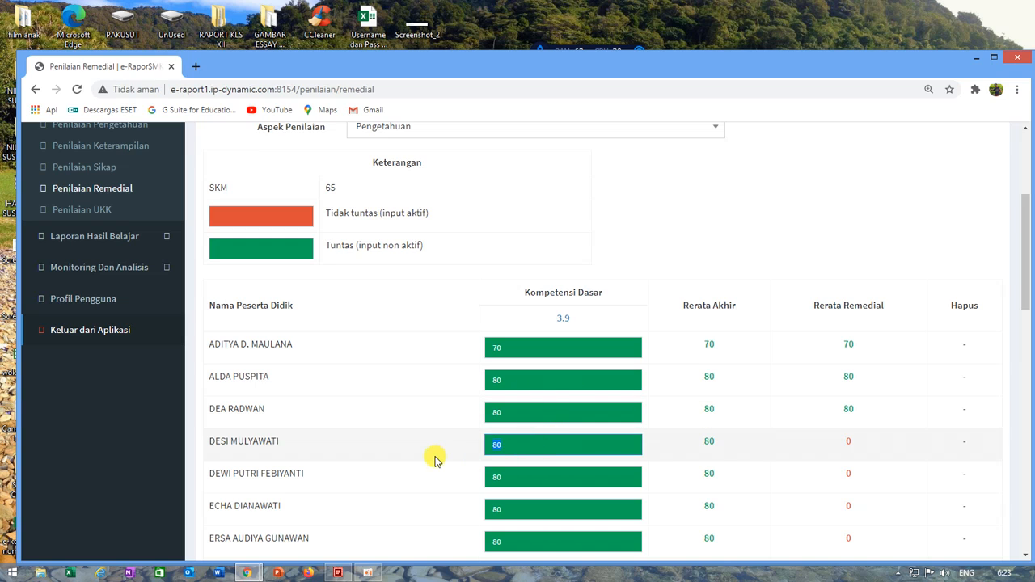
{"action": "double_click", "coordinate": [518, 506]}
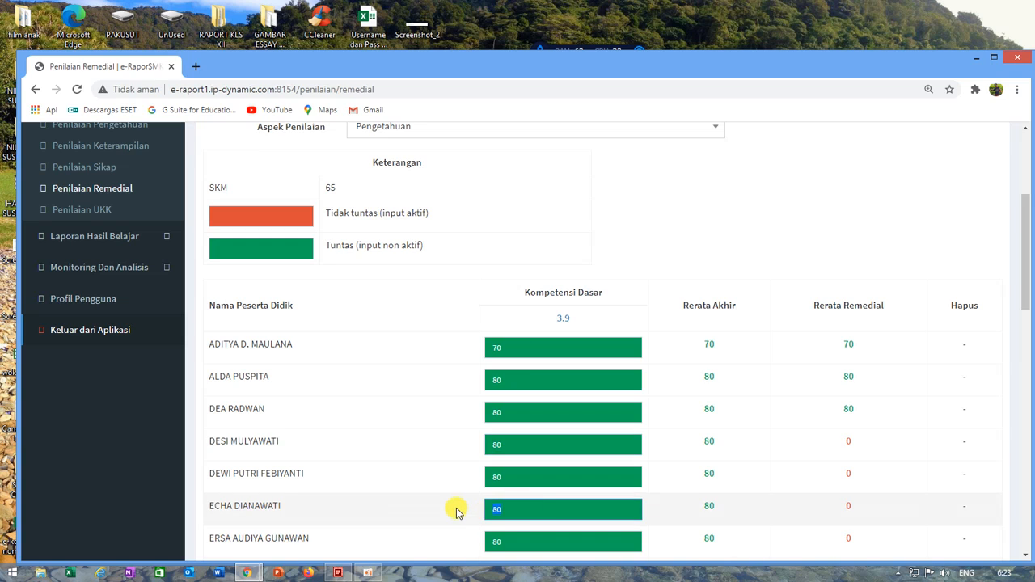
{"action": "key", "text": "Delete"}
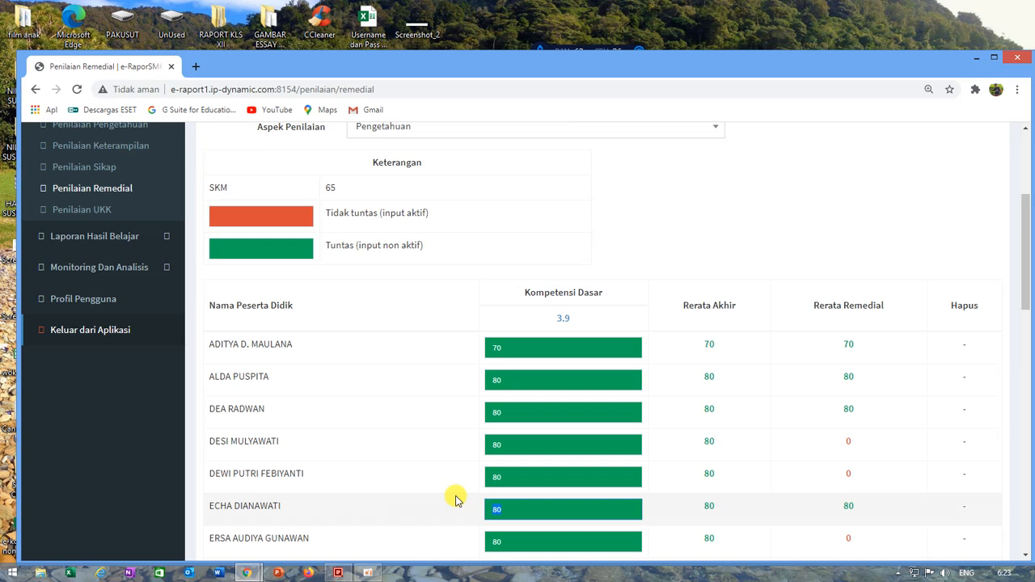
Step: Look through the XII AKL 1 remedial list, checking the students' KD 3.9 scores and Rerata Remedial values
{"action": "left_click", "coordinate": [521, 383]}
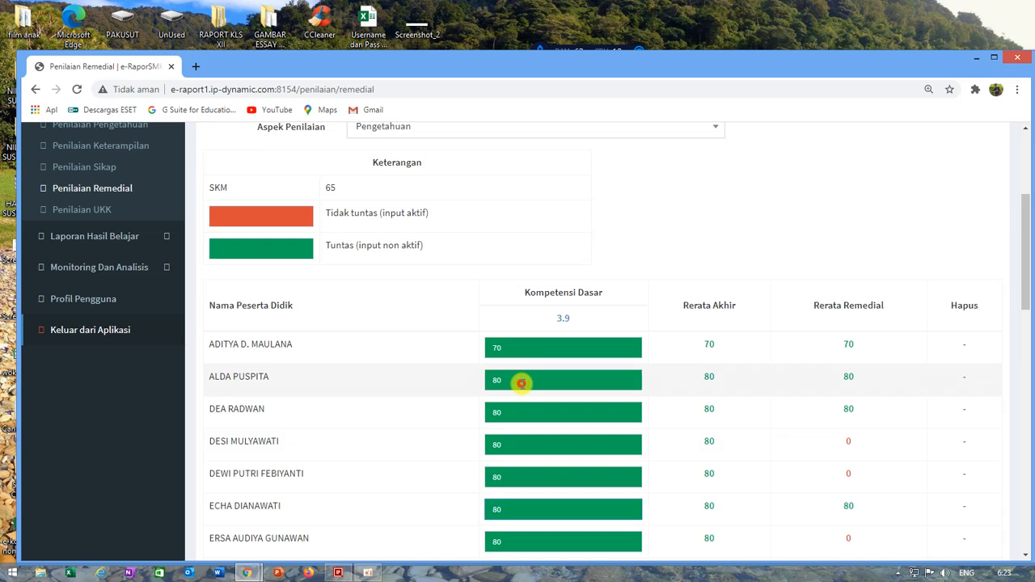
{"action": "scroll", "coordinate": [551, 469], "scroll_direction": "down", "scroll_amount": 8}
{"action": "scroll", "coordinate": [552, 496], "scroll_direction": "up", "scroll_amount": 1}
{"action": "scroll", "coordinate": [553, 497], "scroll_direction": "down", "scroll_amount": 1}
{"action": "scroll", "coordinate": [553, 498], "scroll_direction": "up", "scroll_amount": 5}
{"action": "scroll", "coordinate": [554, 498], "scroll_direction": "down", "scroll_amount": 3}
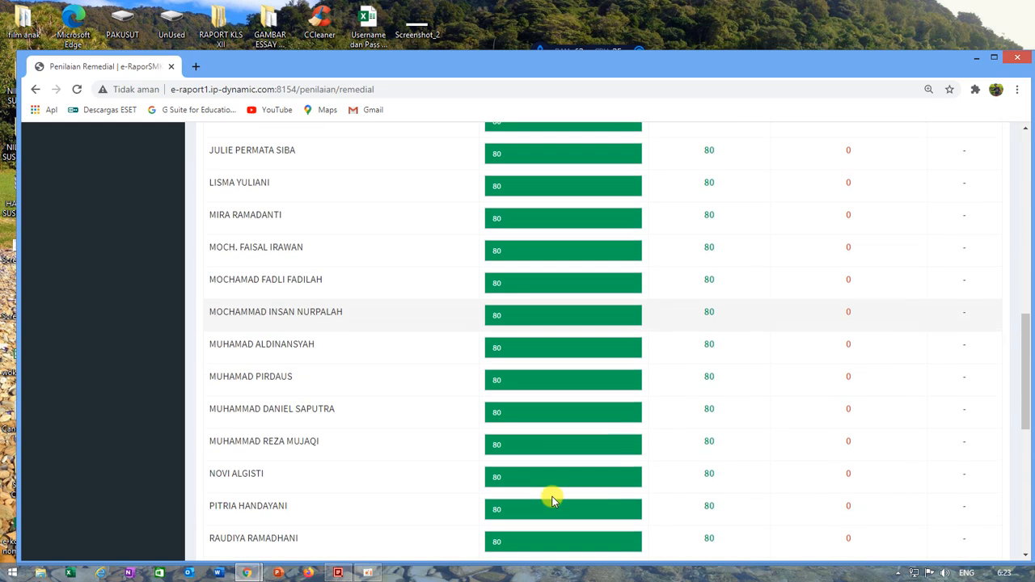
{"action": "scroll", "coordinate": [553, 498], "scroll_direction": "up", "scroll_amount": 6}
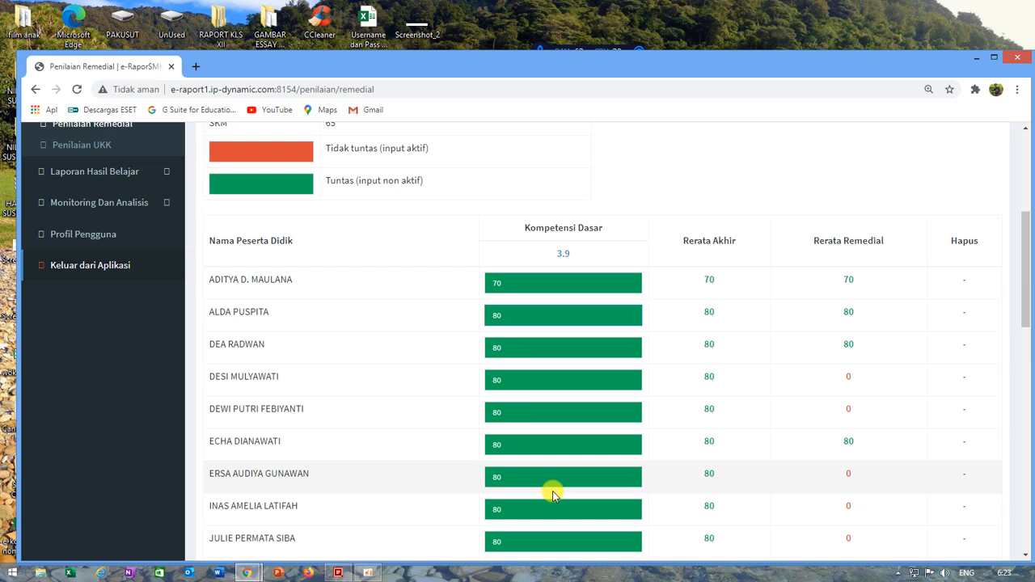
{"action": "scroll", "coordinate": [553, 495], "scroll_direction": "up", "scroll_amount": 3}
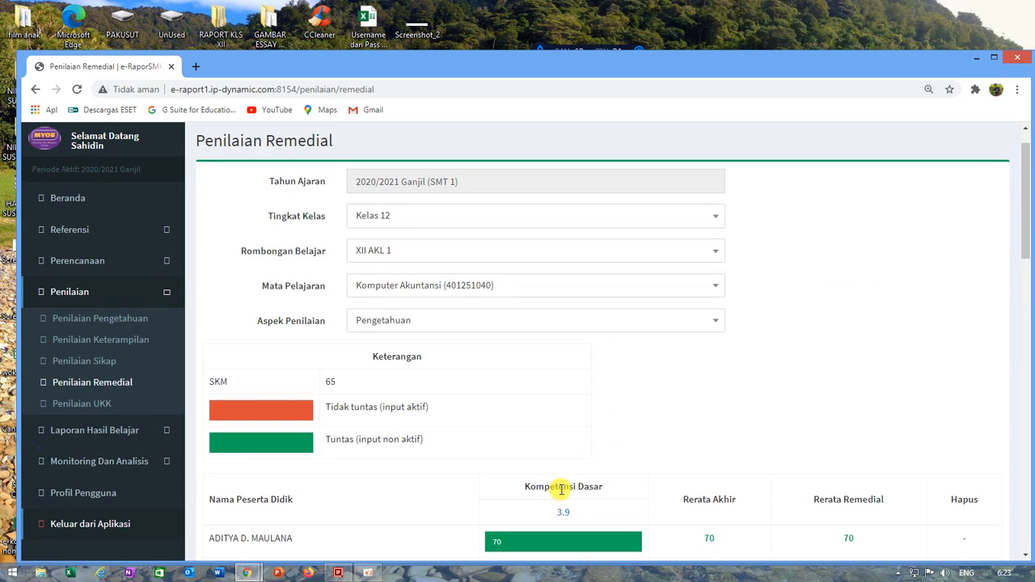
Step: Generate the Pengetahuan grades for Komputer Akuntansi in class XII AKL 1 from the Beranda page
{"action": "left_click", "coordinate": [119, 320]}
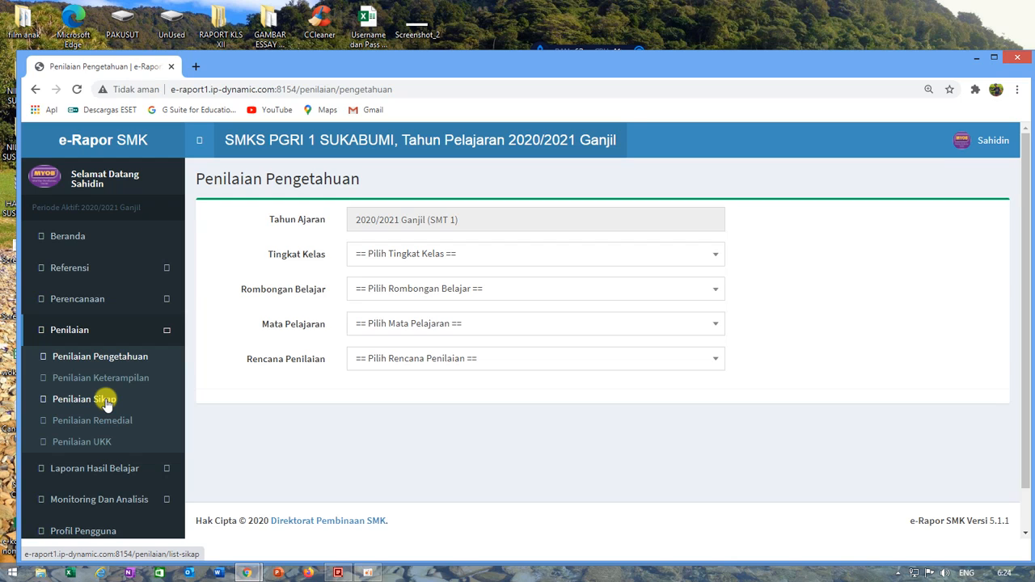
{"action": "left_click", "coordinate": [53, 236]}
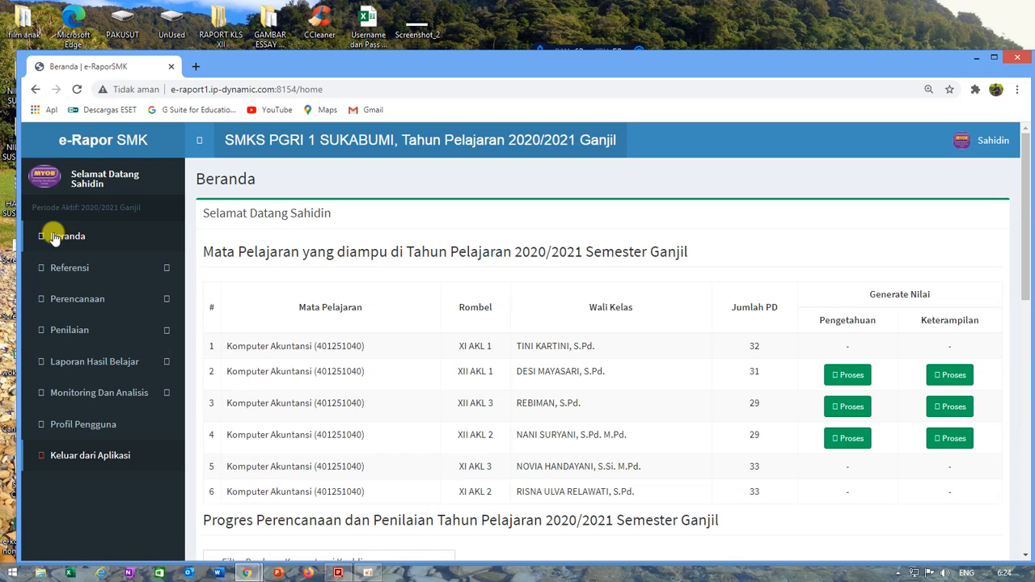
{"action": "scroll", "coordinate": [667, 418], "scroll_direction": "down", "scroll_amount": 4}
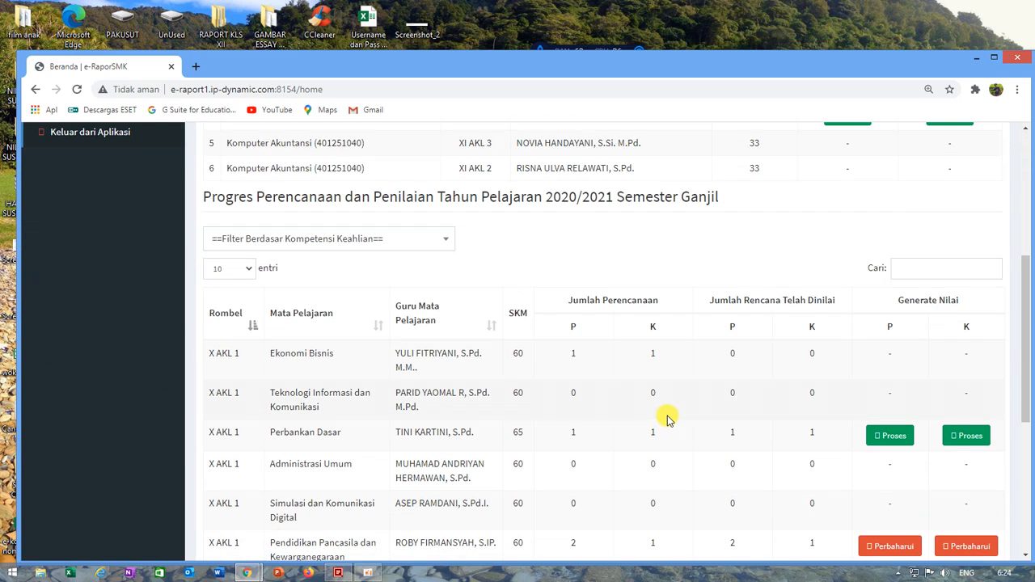
{"action": "scroll", "coordinate": [668, 418], "scroll_direction": "up", "scroll_amount": 3}
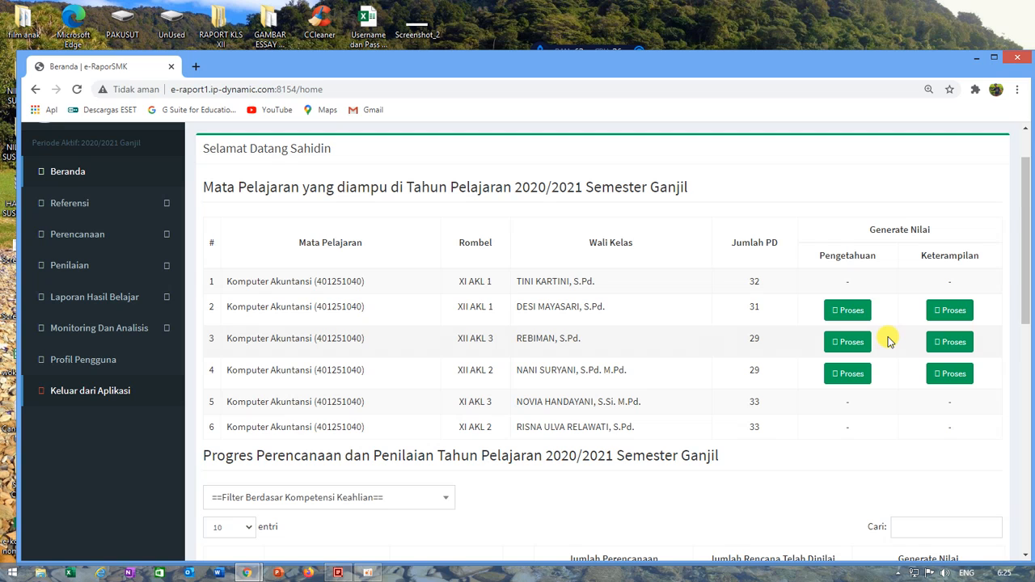
{"action": "left_click", "coordinate": [846, 312]}
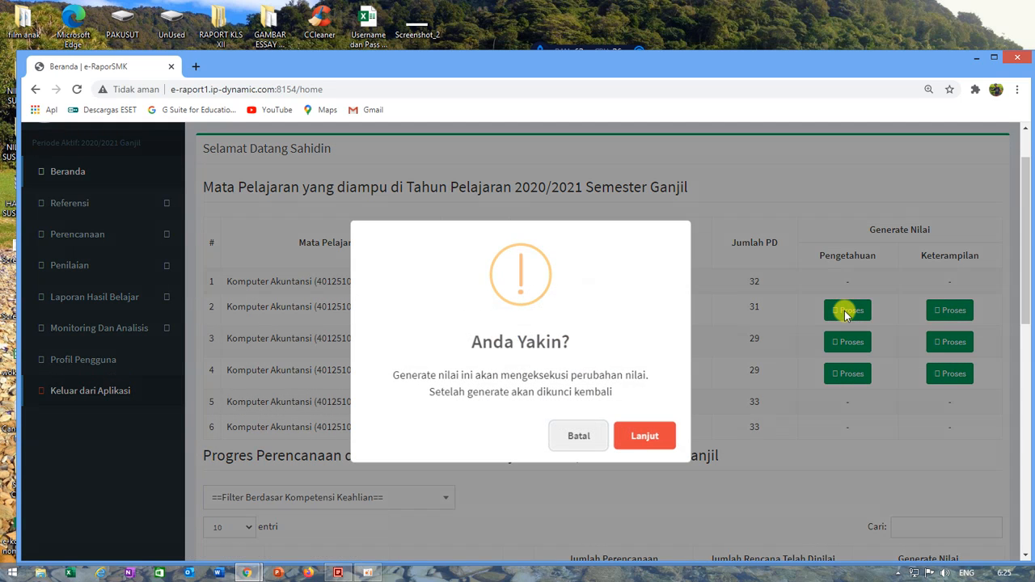
{"action": "left_click", "coordinate": [646, 443]}
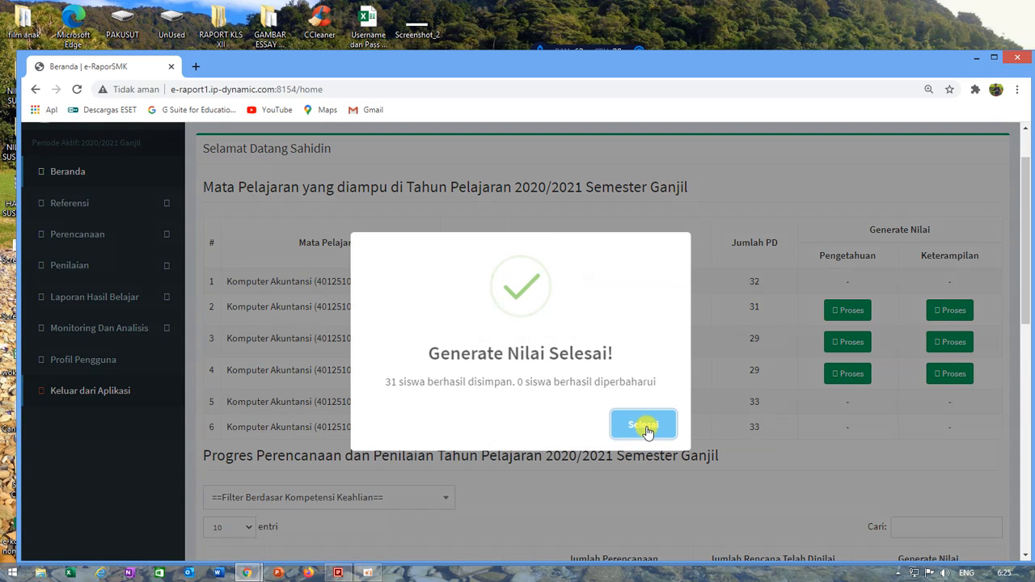
{"action": "left_click", "coordinate": [647, 430]}
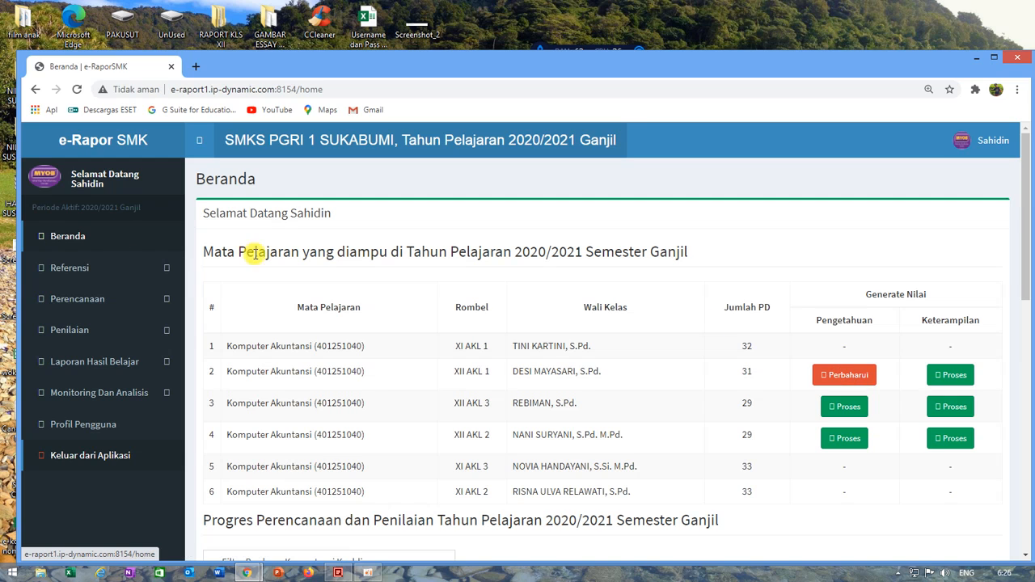
Step: Open the Penilaian Pengetahuan scores for Kelas 12, XII AKL 1, Komputer Akuntansi (401251040), with the UAS assessment plan
{"action": "left_click", "coordinate": [67, 332]}
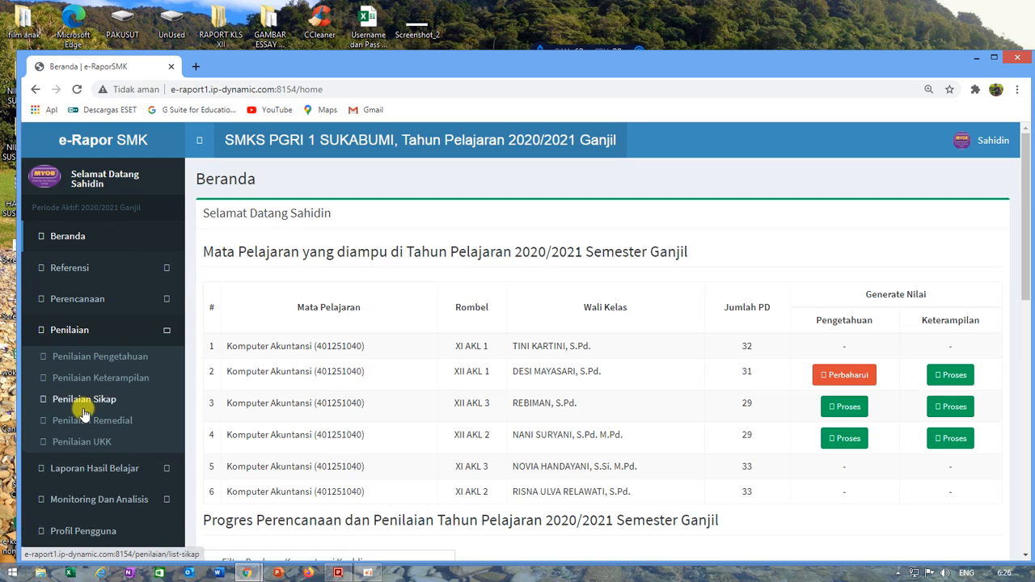
{"action": "left_click", "coordinate": [103, 363]}
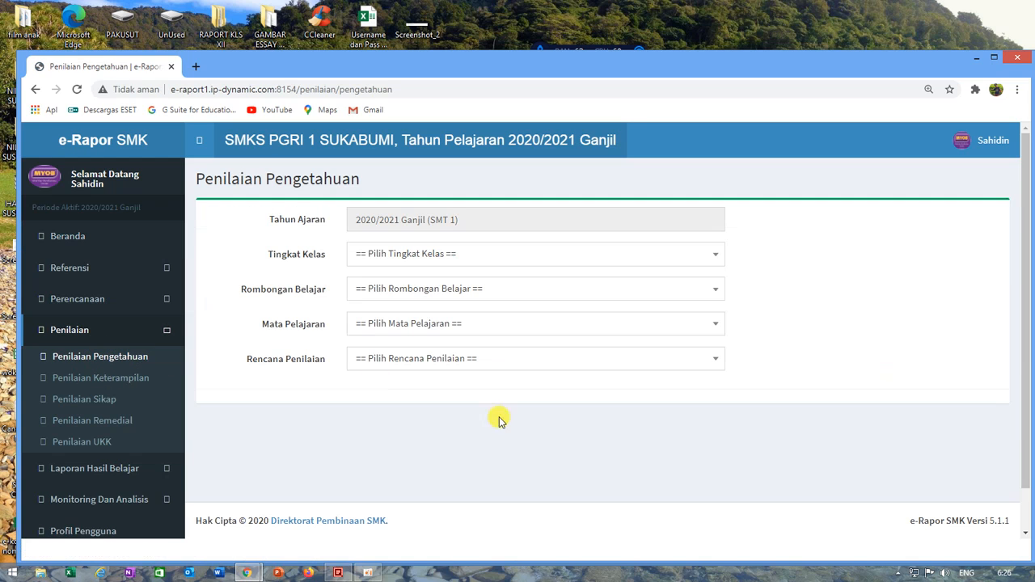
{"action": "left_click", "coordinate": [396, 252]}
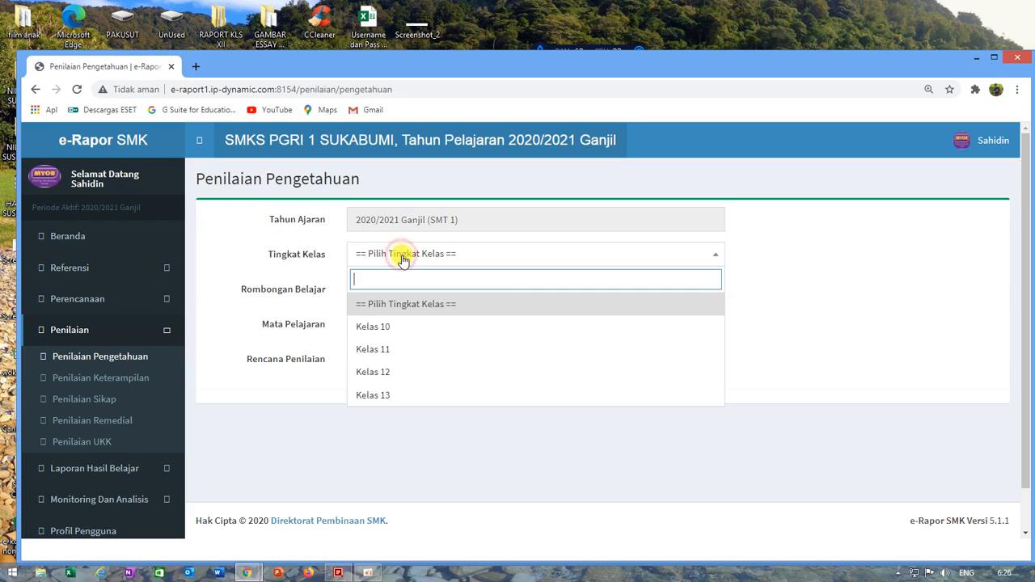
{"action": "left_click", "coordinate": [384, 375]}
{"action": "left_click", "coordinate": [394, 286]}
{"action": "left_click", "coordinate": [380, 363]}
{"action": "left_click", "coordinate": [386, 324]}
{"action": "left_click", "coordinate": [380, 394]}
{"action": "left_click", "coordinate": [387, 354]}
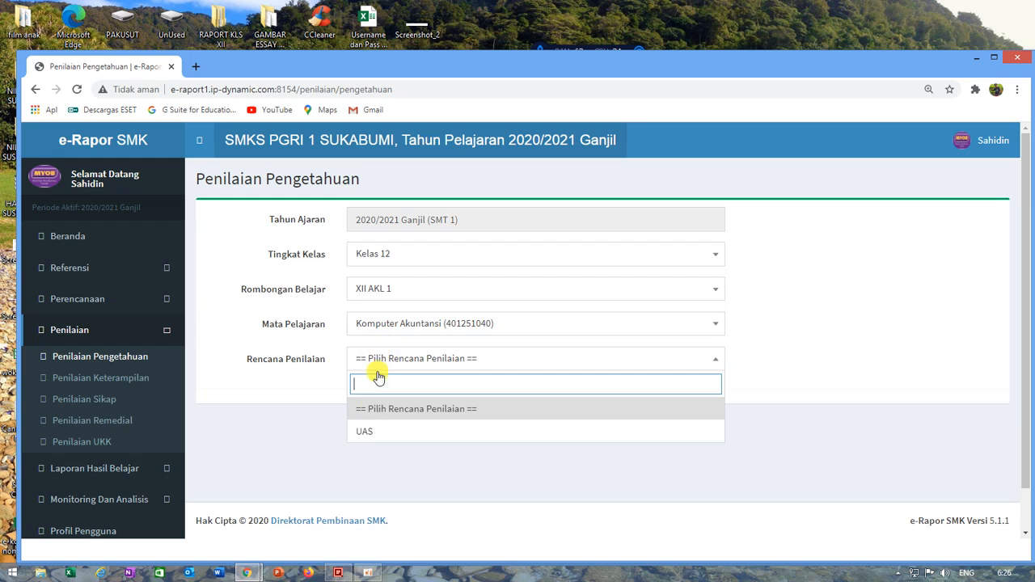
{"action": "left_click", "coordinate": [367, 432]}
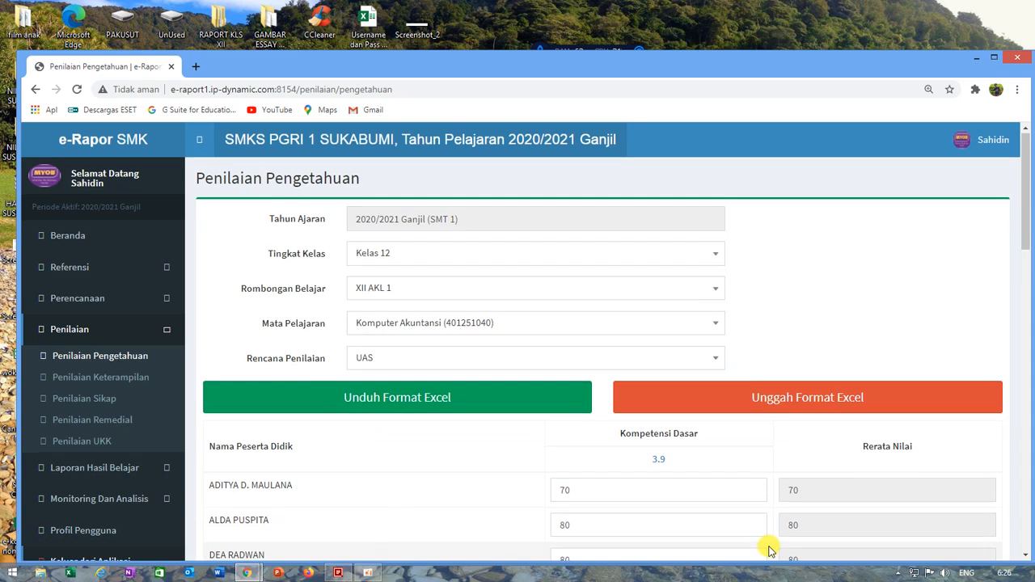
Step: Set the first student's KD 3.9 score to 75 and save the knowledge scores
{"action": "scroll", "coordinate": [628, 402], "scroll_direction": "down", "scroll_amount": 2}
{"action": "double_click", "coordinate": [595, 358]}
{"action": "double_click", "coordinate": [635, 399]}
{"action": "double_click", "coordinate": [602, 361]}
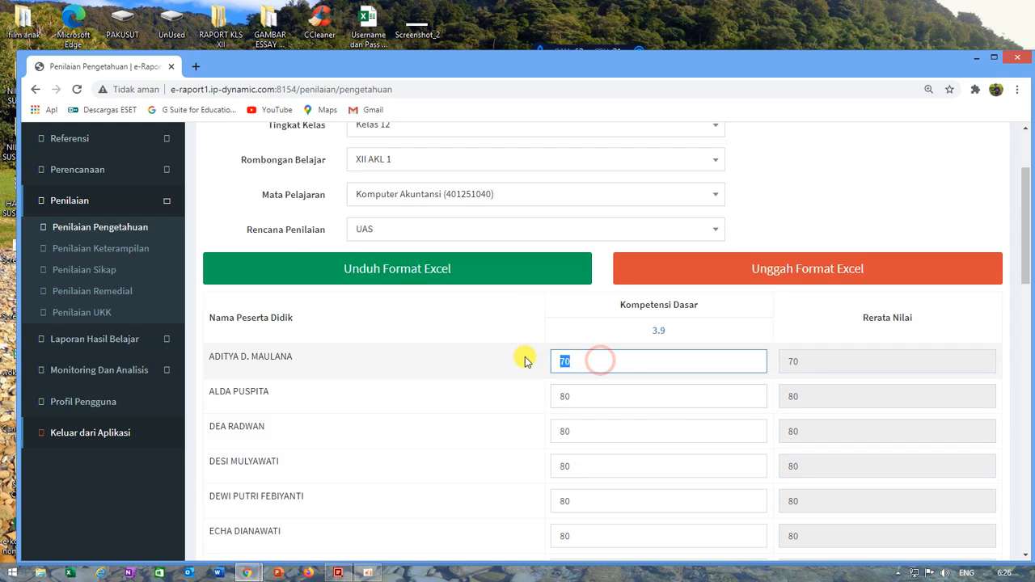
{"action": "type", "text": "75"}
{"action": "scroll", "coordinate": [559, 397], "scroll_direction": "down", "scroll_amount": 15}
{"action": "left_click", "coordinate": [228, 471]}
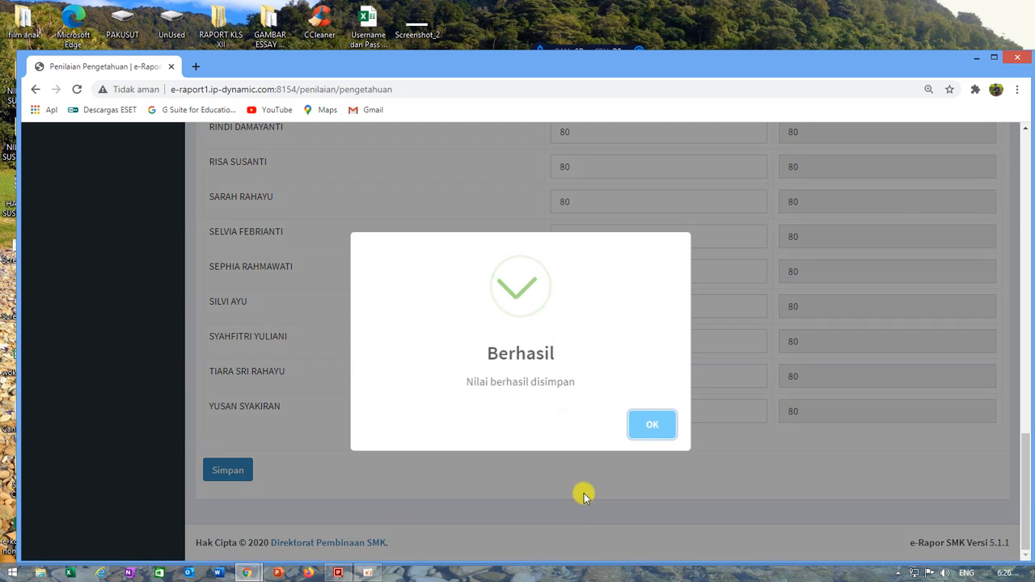
{"action": "left_click", "coordinate": [655, 427]}
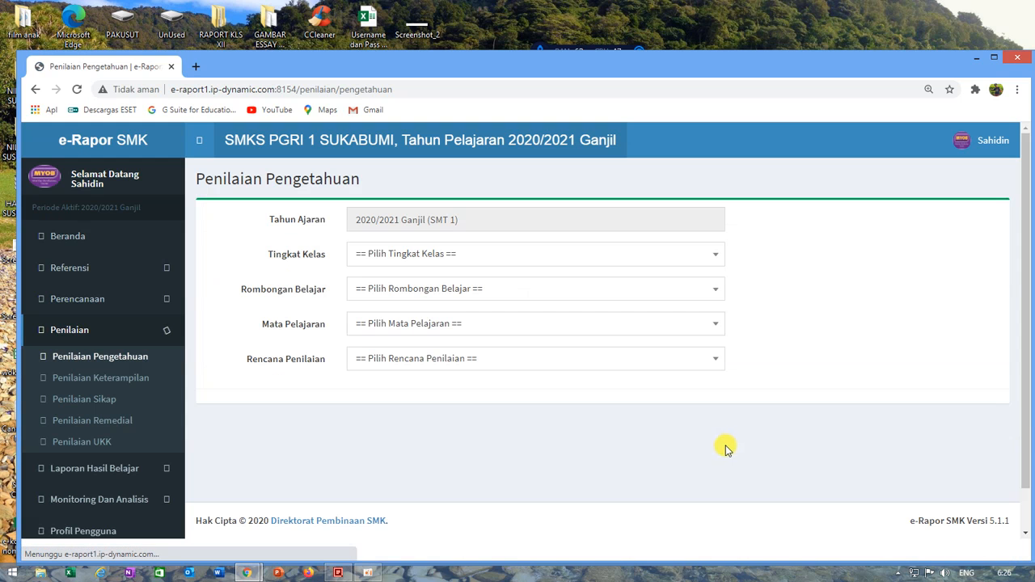
Step: Update the generated Pengetahuan grades for Komputer Akuntansi in class XII AKL 1 from the Beranda page
{"action": "left_click", "coordinate": [75, 236]}
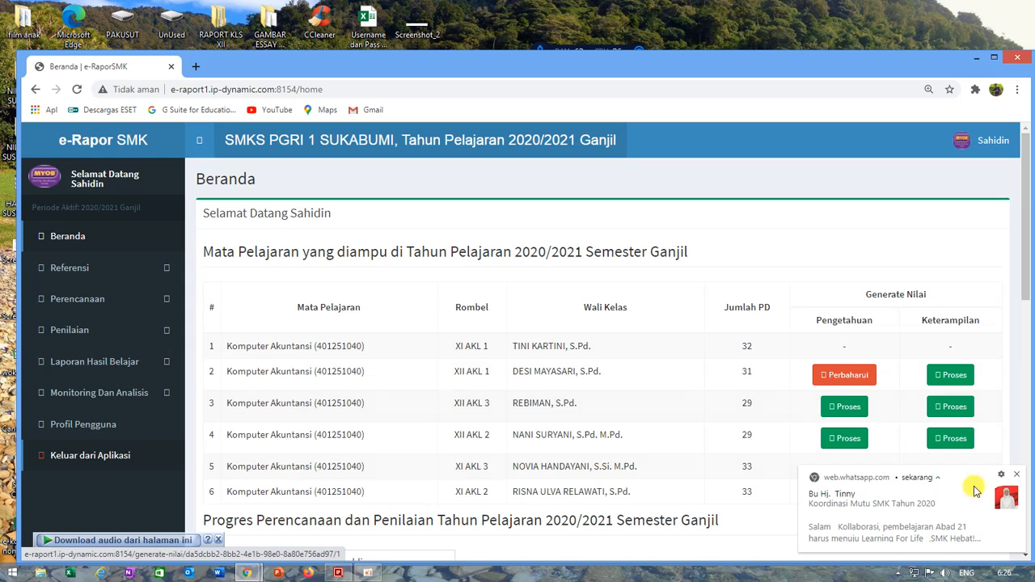
{"action": "left_click", "coordinate": [1016, 476]}
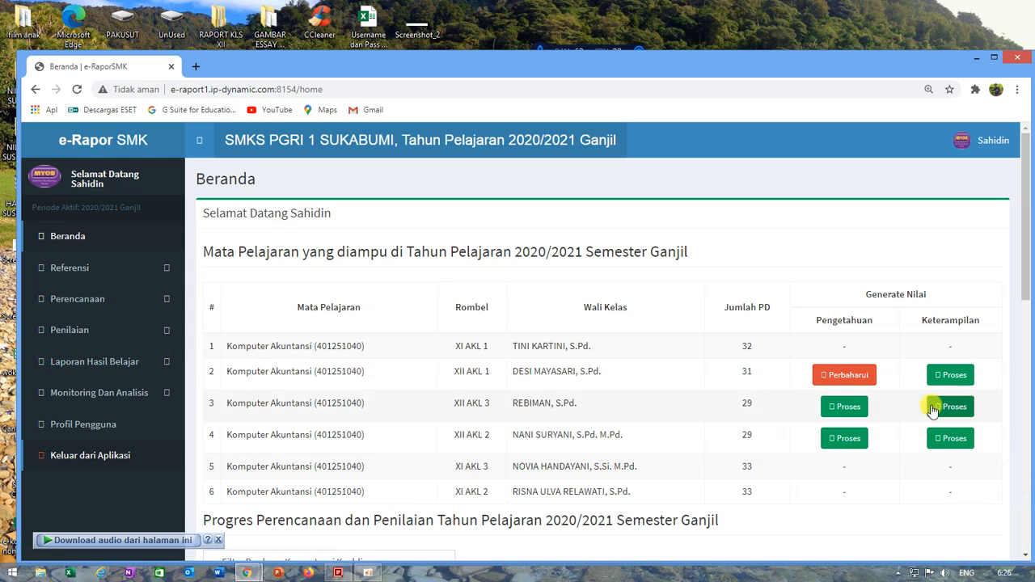
{"action": "left_click", "coordinate": [847, 378]}
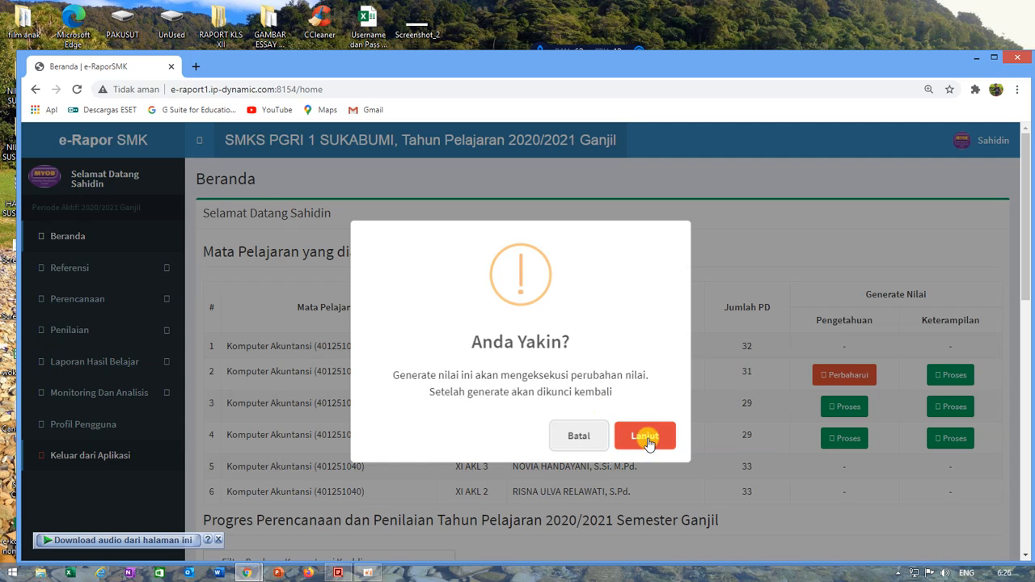
{"action": "left_click", "coordinate": [647, 439]}
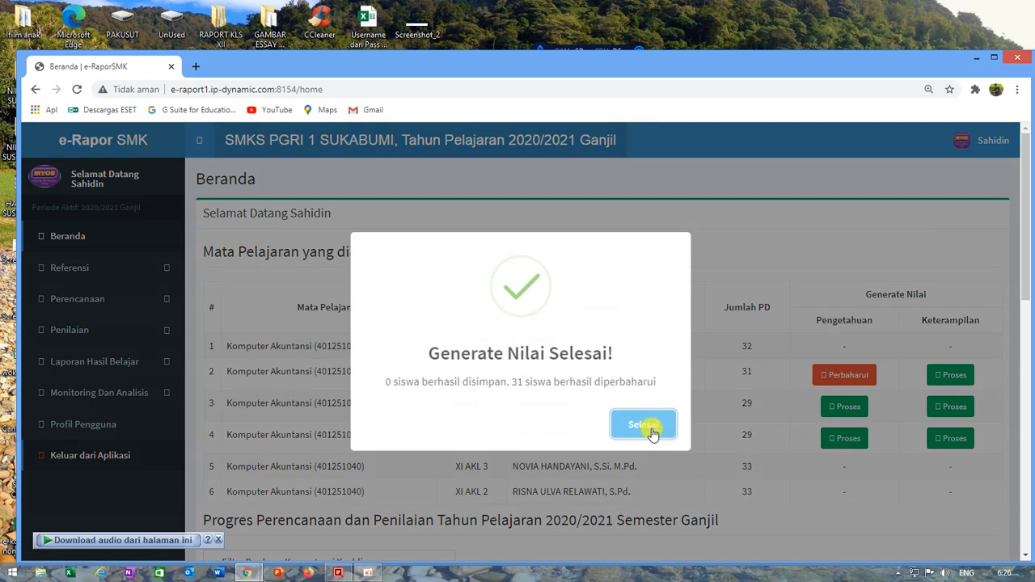
{"action": "left_click", "coordinate": [643, 425]}
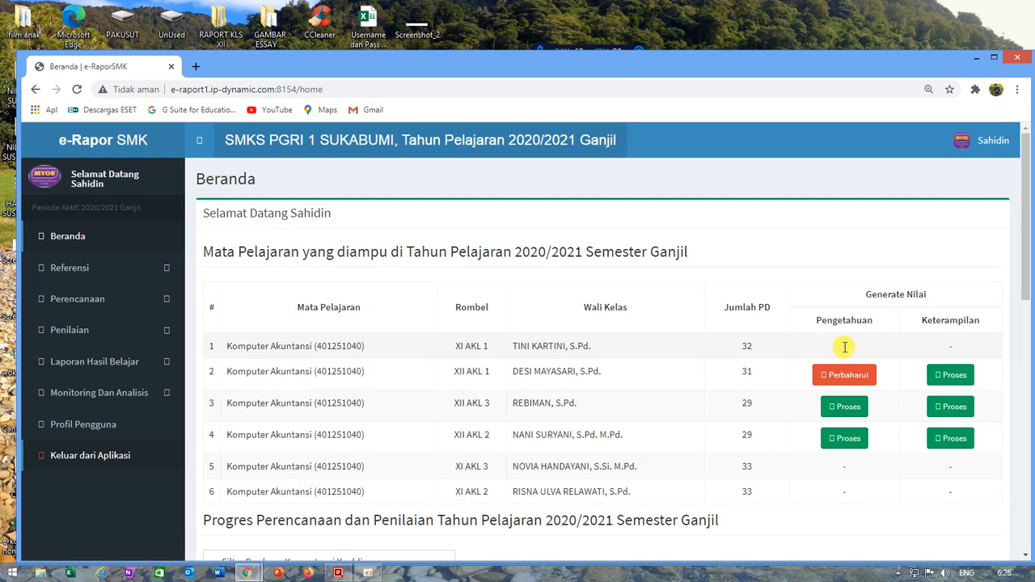
Step: Check the Generate Nilai entries for Pengetahuan and Keterampilan across the taught classes, starting with XI AKL 1
{"action": "left_click_drag", "start_coordinate": [832, 345], "coordinate": [852, 349]}
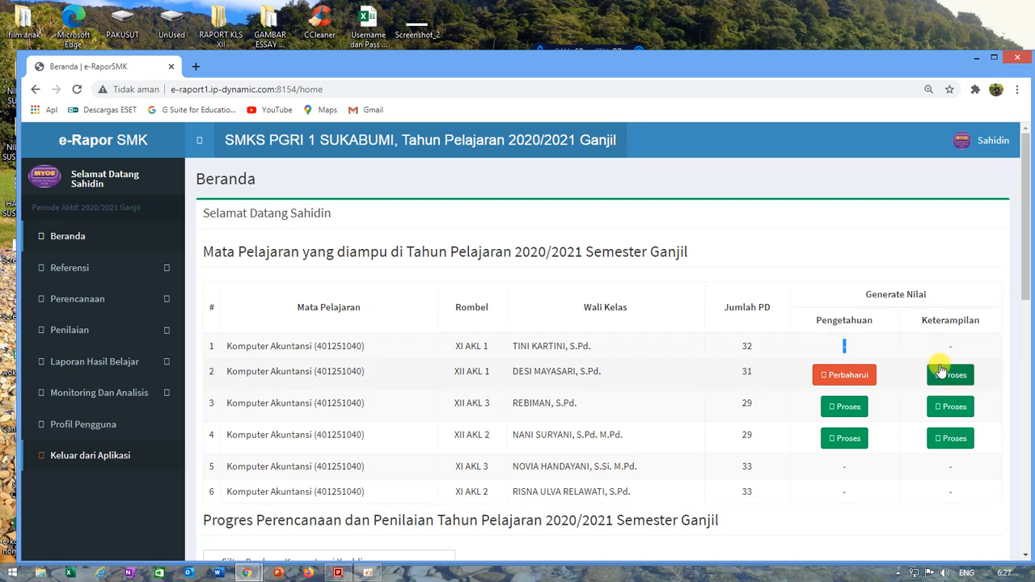
{"action": "left_click_drag", "start_coordinate": [947, 346], "coordinate": [963, 349]}
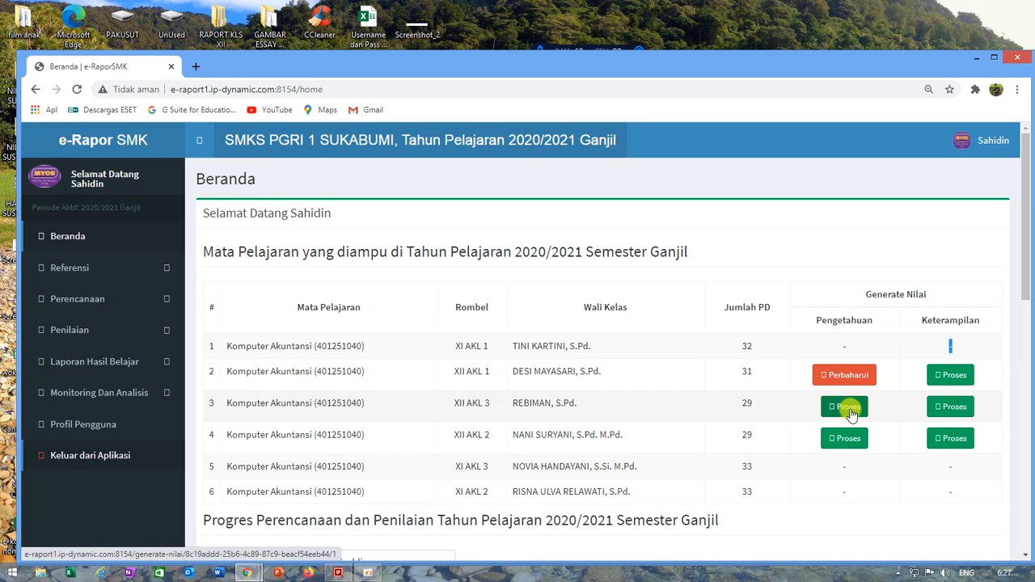
{"action": "scroll", "coordinate": [728, 406], "scroll_direction": "down", "scroll_amount": 1}
{"action": "scroll", "coordinate": [728, 406], "scroll_direction": "down", "scroll_amount": 2}
{"action": "scroll", "coordinate": [723, 406], "scroll_direction": "up", "scroll_amount": 2}
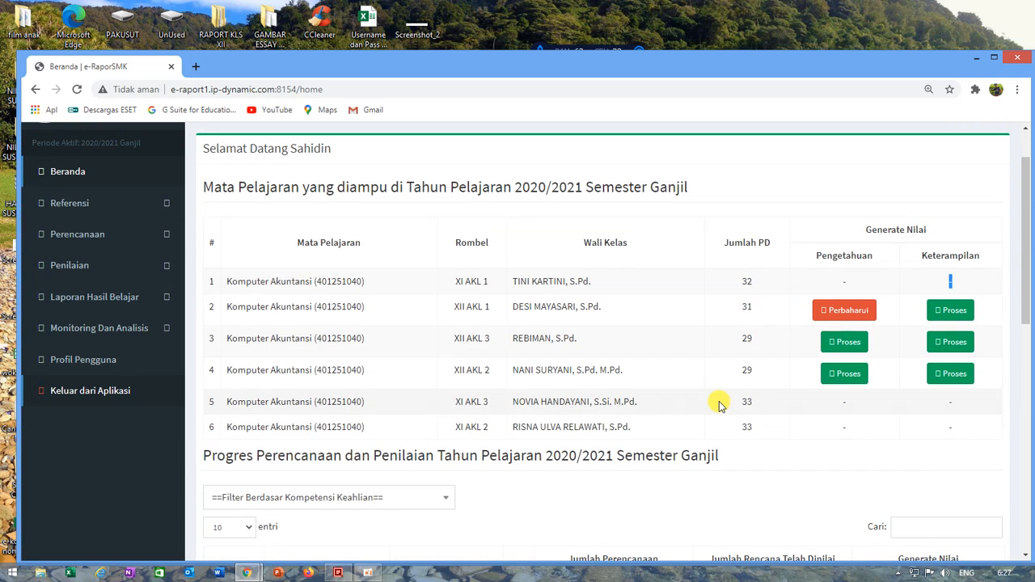